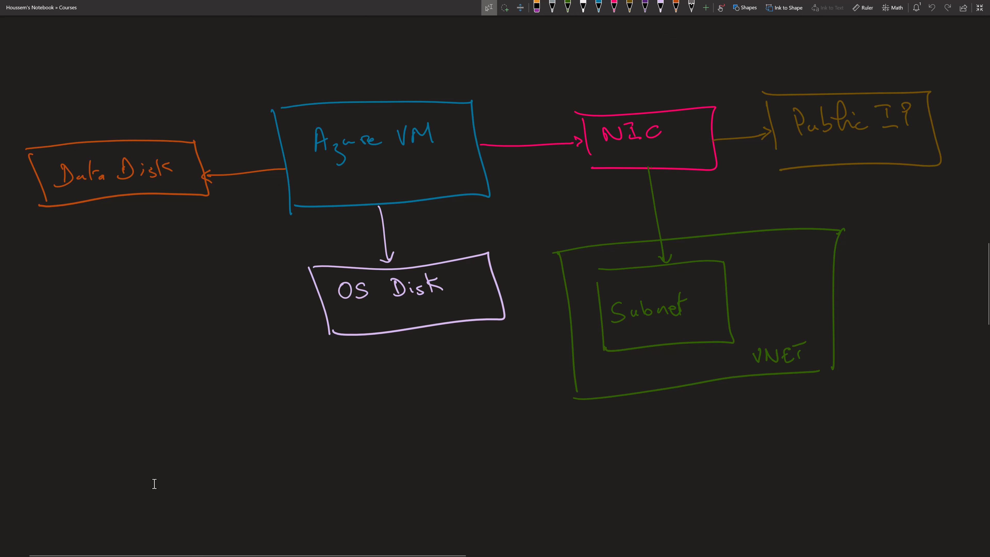
- Switch from the OneNote Azure VM diagram to the Azure portal in Edge
key(alt+Tab)
- From the portal menu's Create a resource page, start creating a new Virtual machine
click(34, 28)
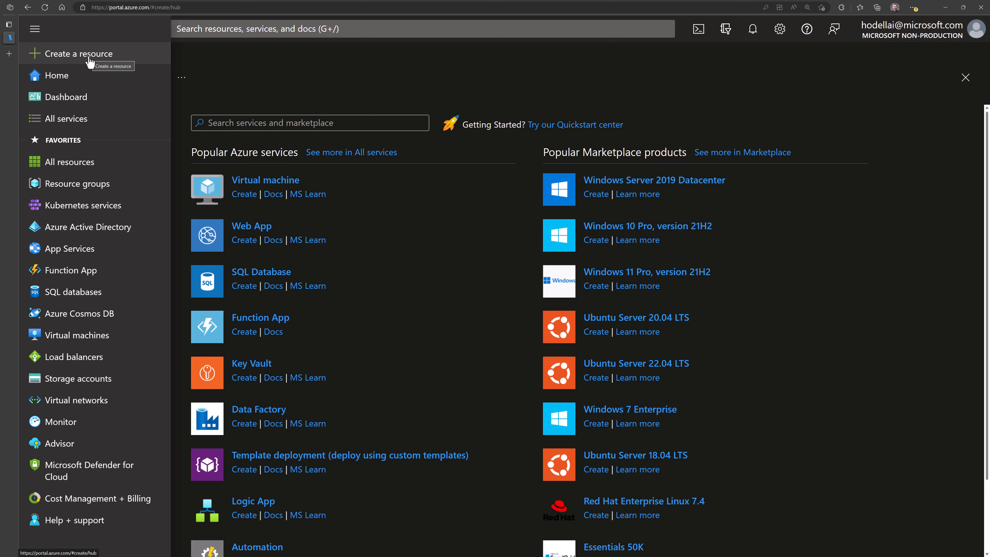
click(366, 98)
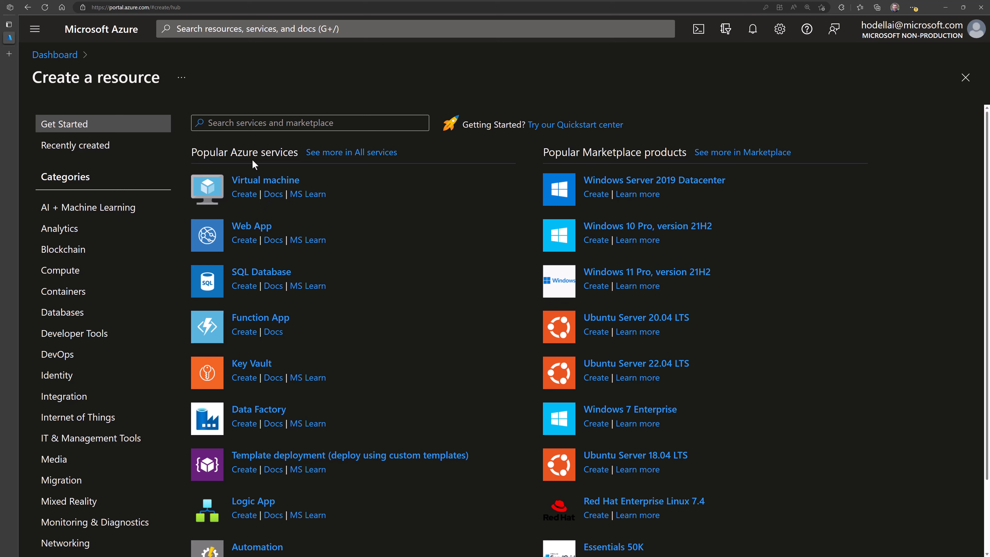
click(243, 195)
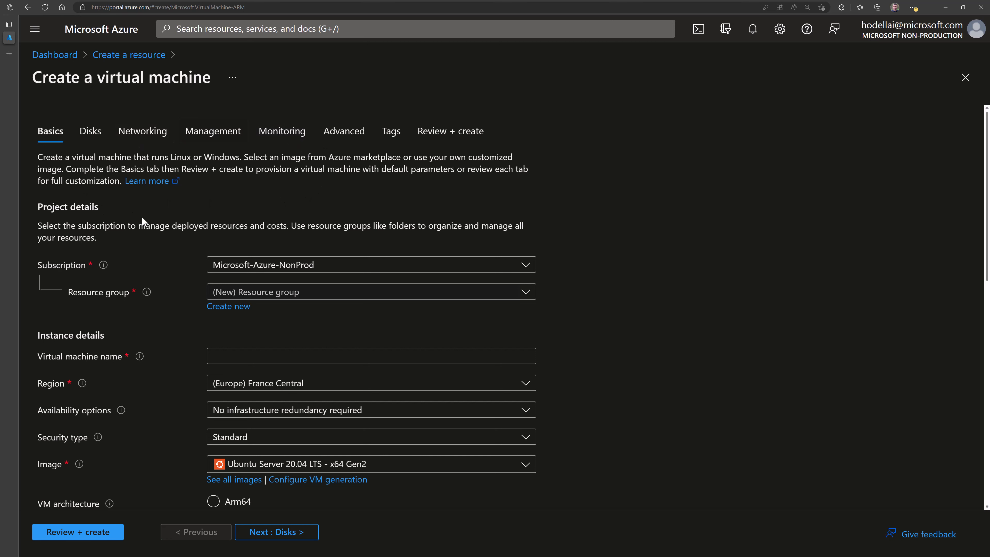
- Review the subscription and existing resource group lists without changing them
scroll(198, 242, down, 2)
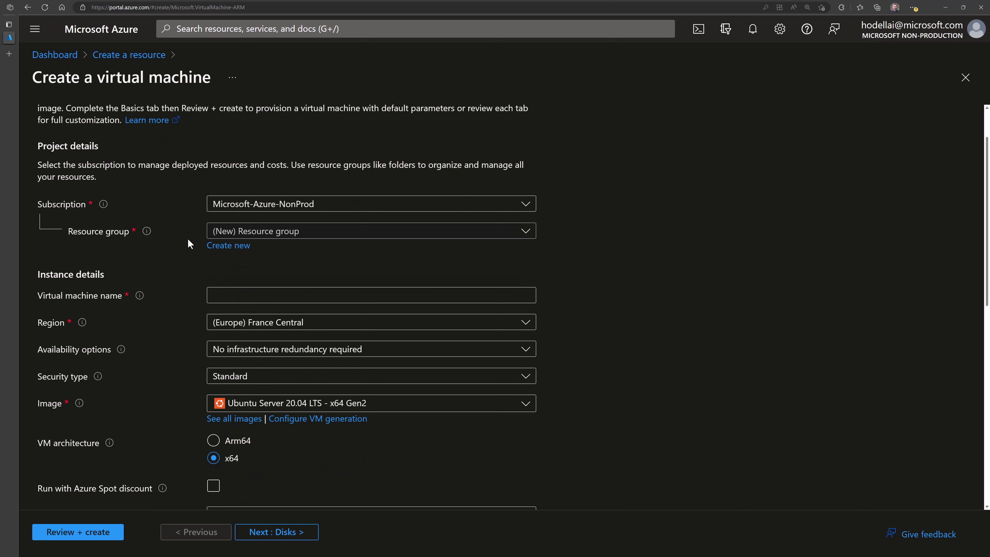
click(226, 207)
click(227, 208)
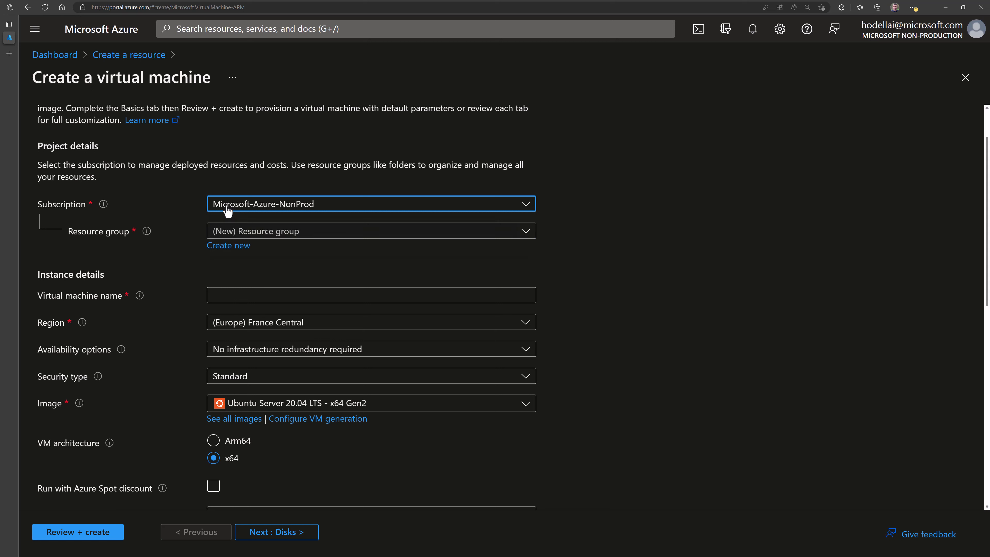
click(246, 234)
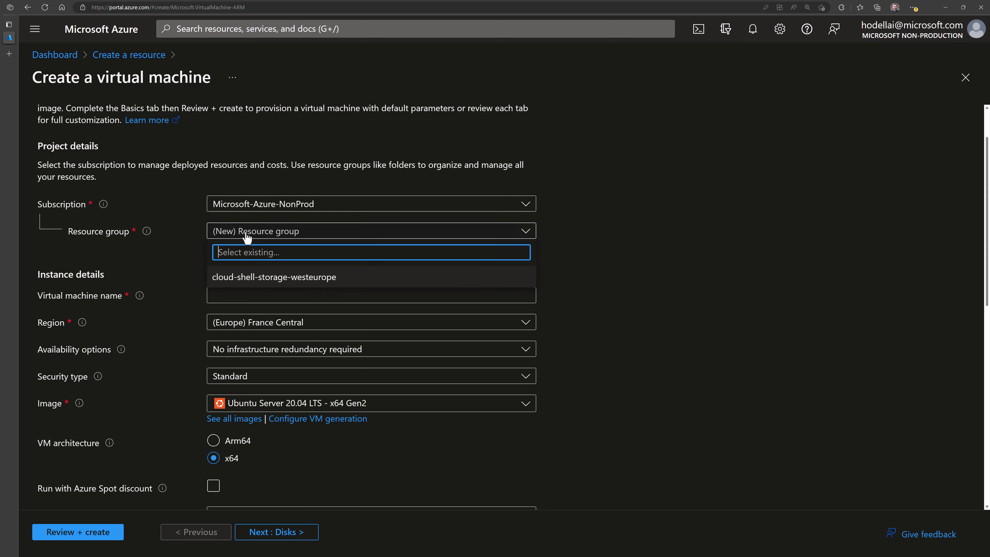
click(187, 246)
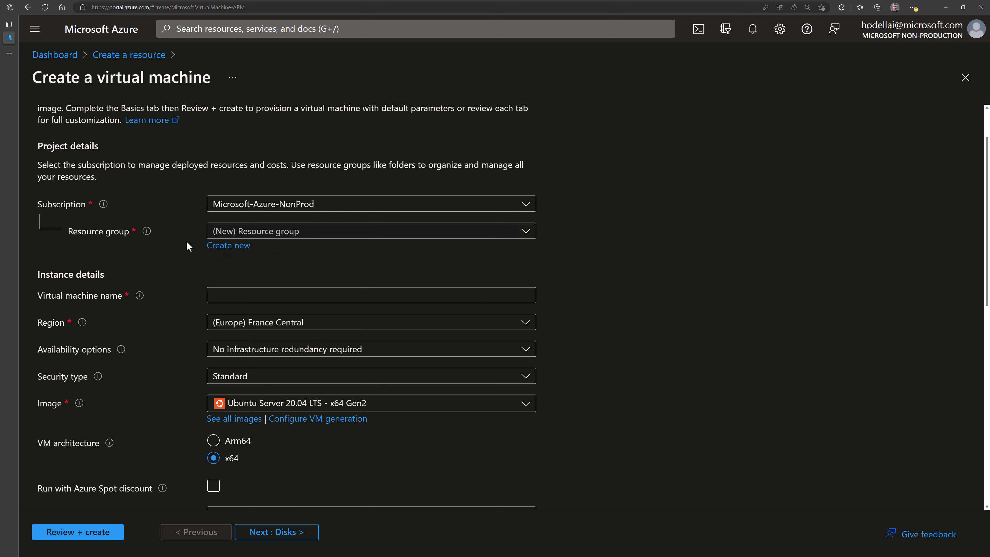
- Create a new resource group named rg-vm-win11
click(218, 247)
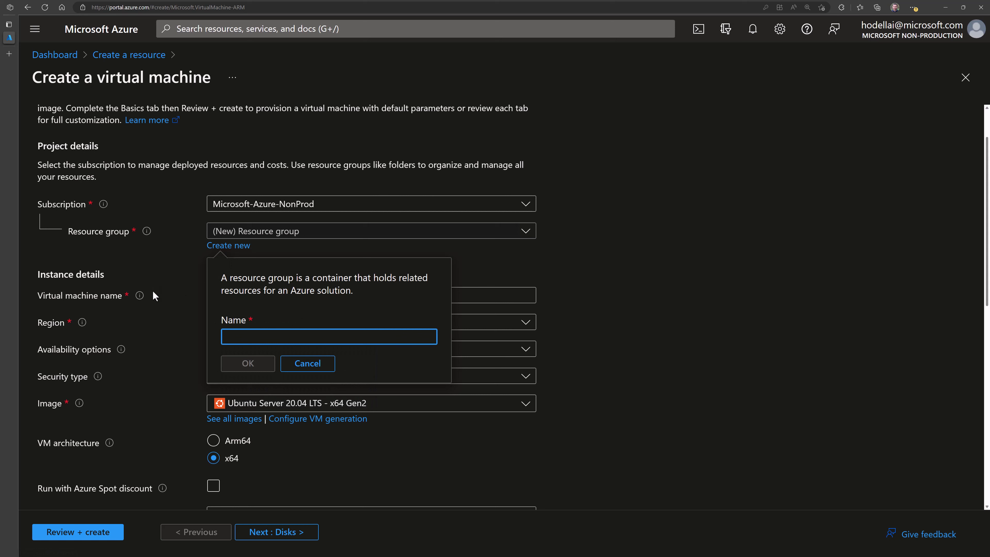
text(rg-vm-win11)
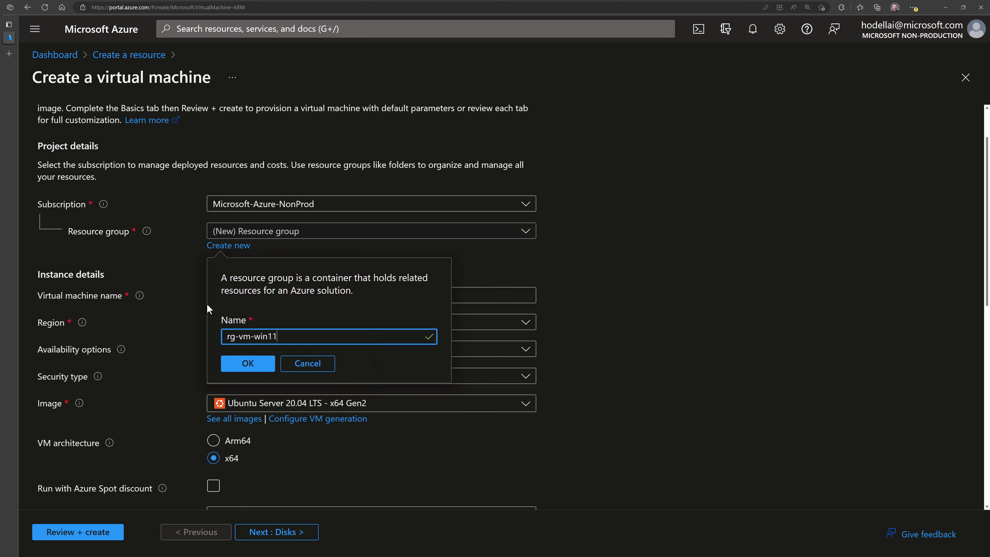
click(179, 282)
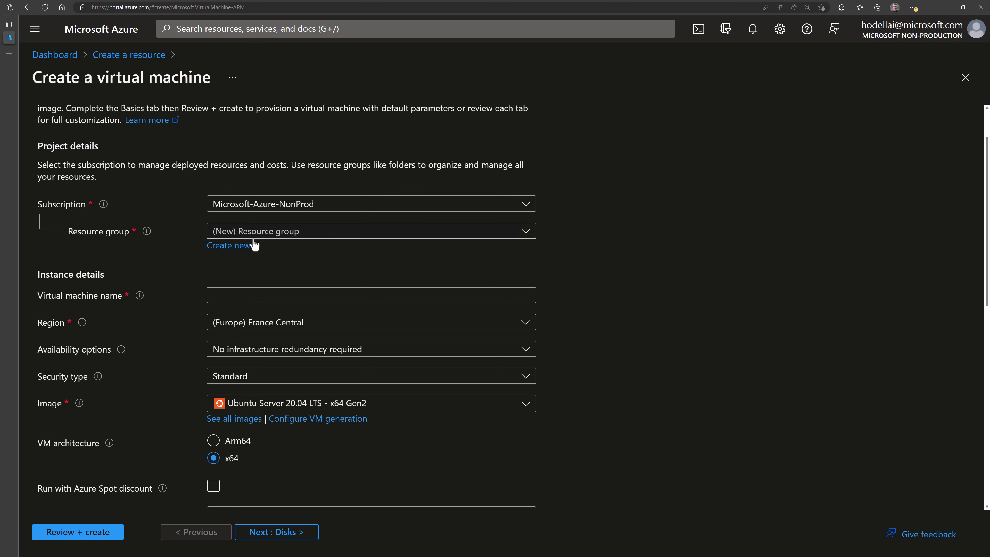
click(238, 245)
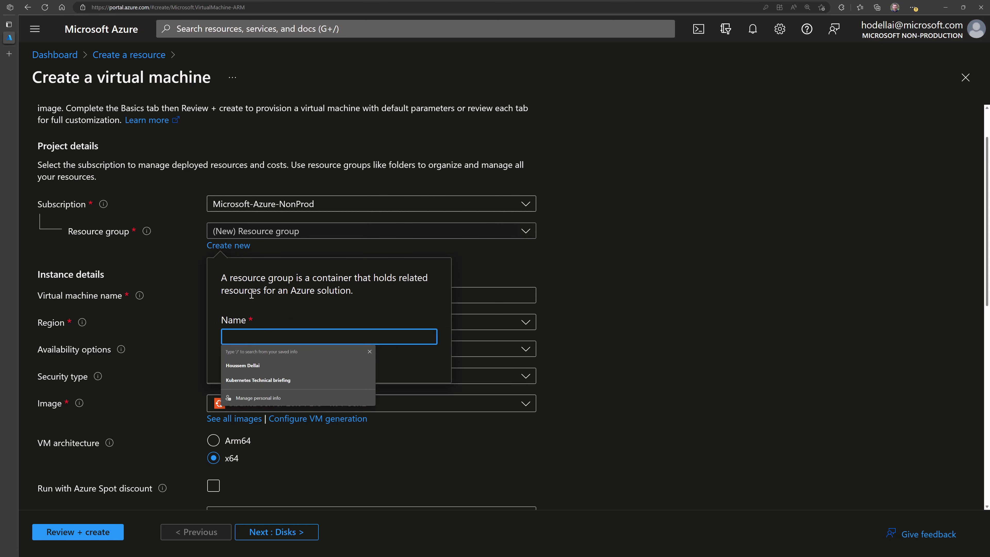
text(rg-vm-win11)
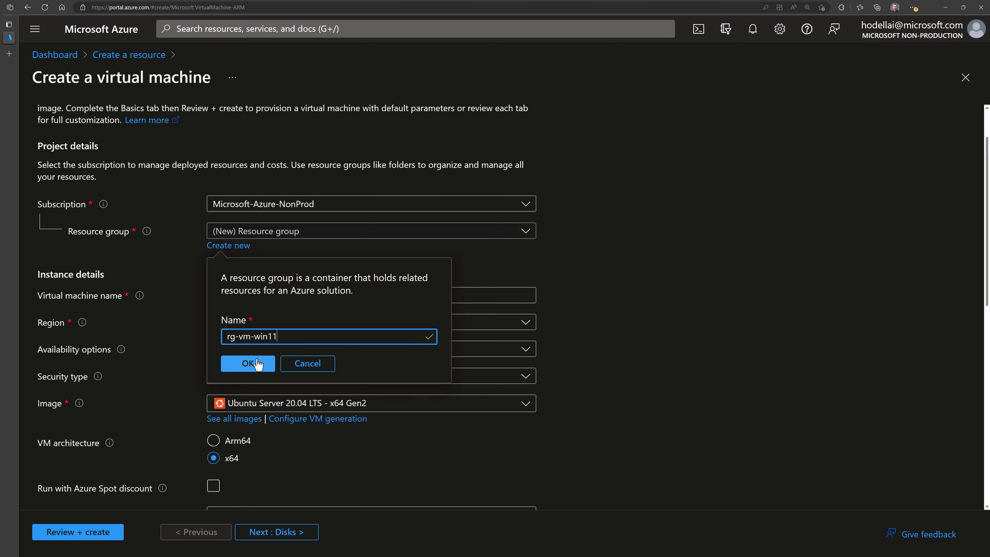
click(257, 363)
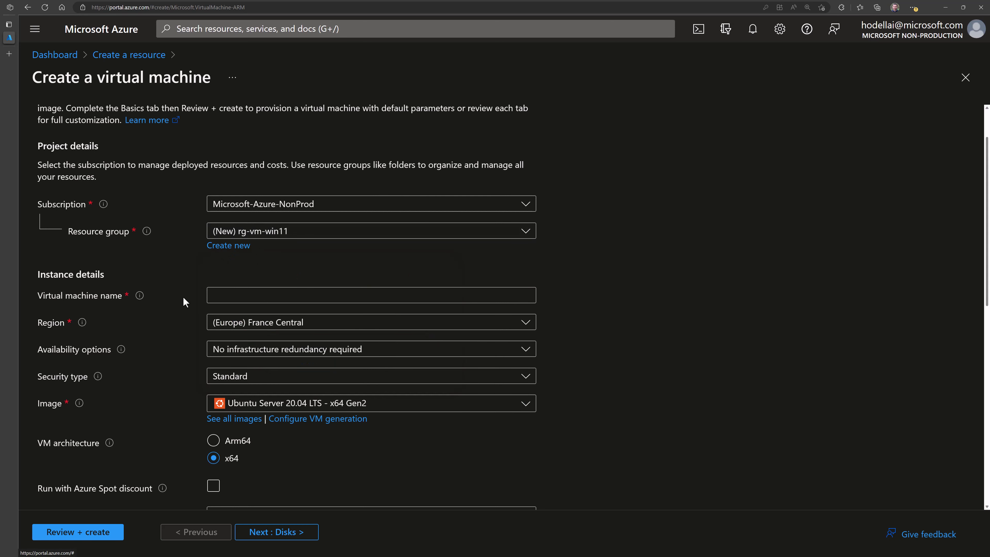
- Name the virtual machine vm-win11
click(225, 299)
text(vm-win11)
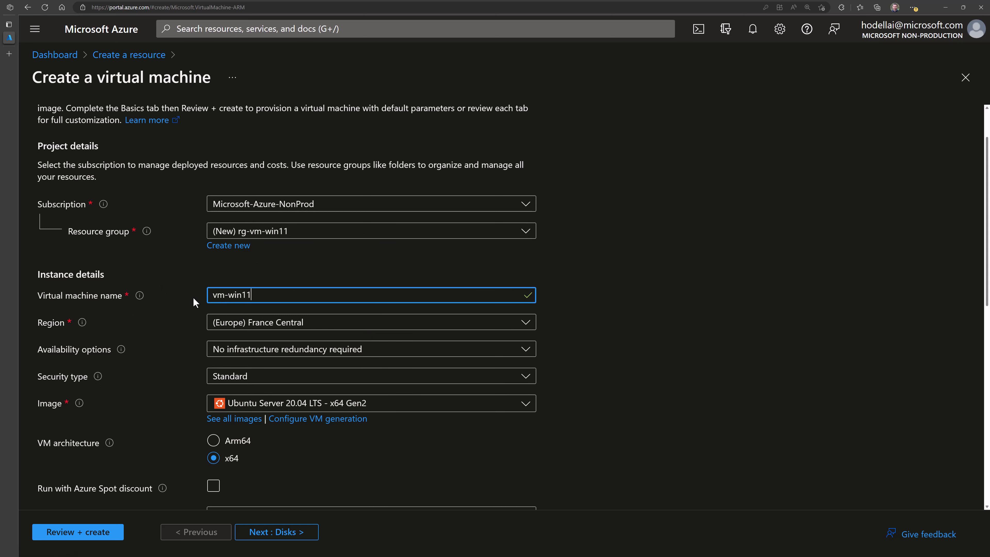
click(184, 306)
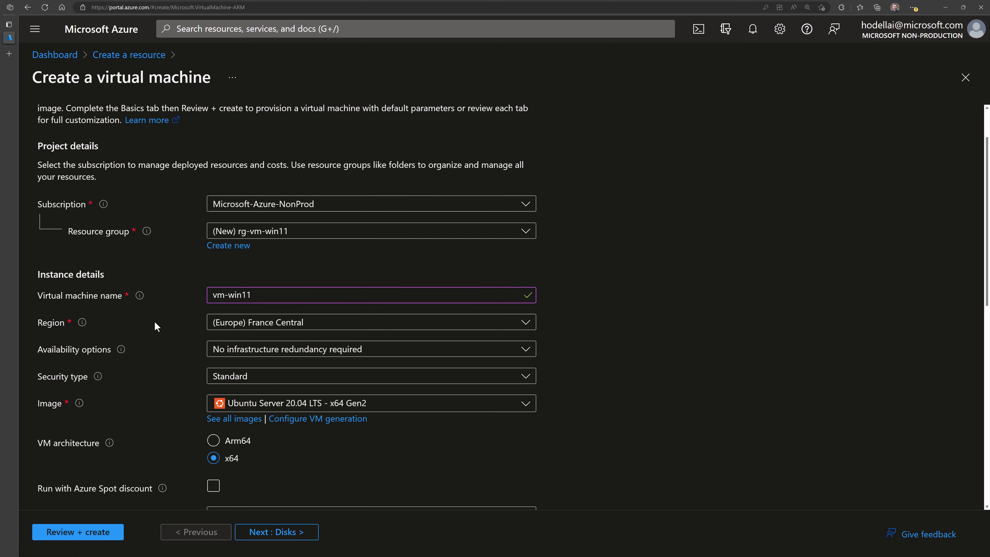
- Set the region to (Europe) West Europe
click(239, 330)
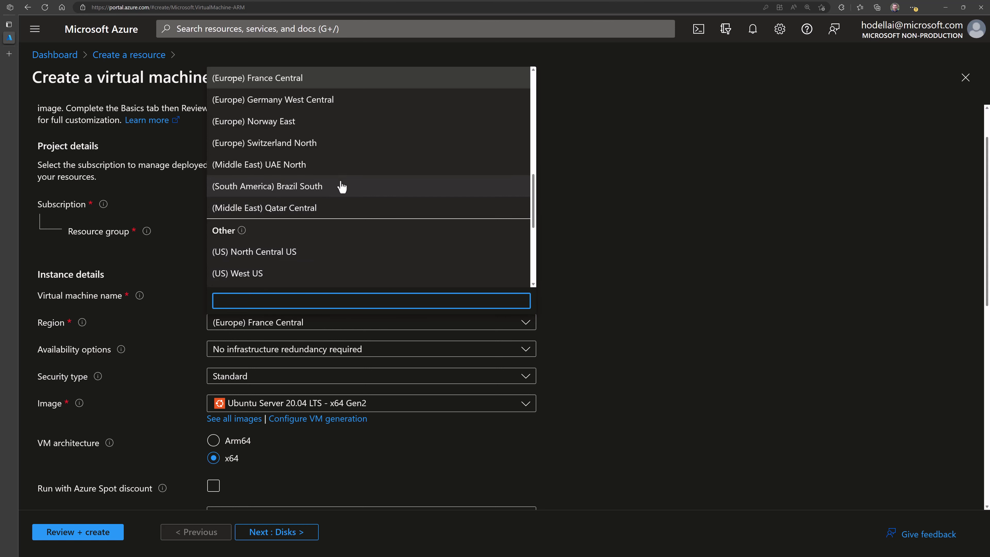
scroll(388, 209, up, 3)
scroll(392, 206, up, 3)
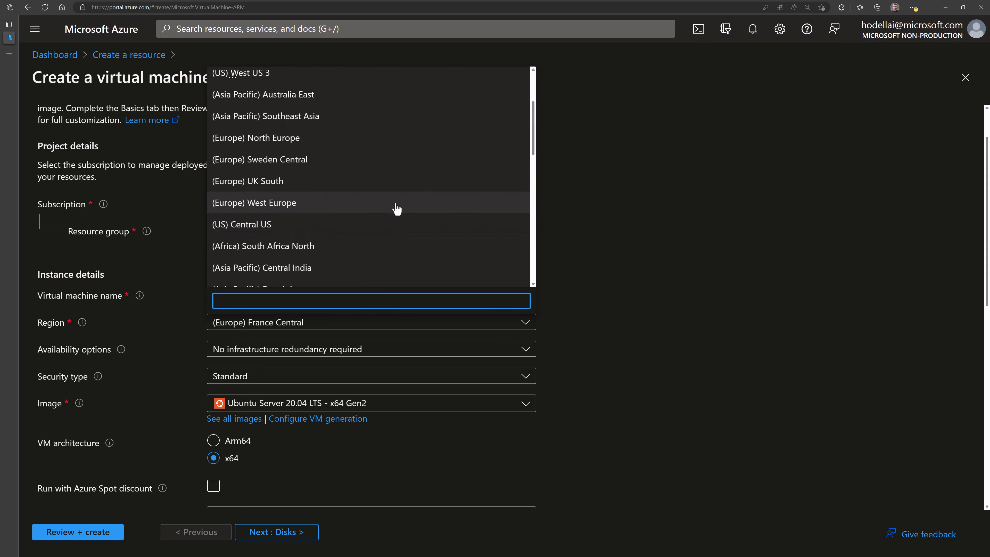
scroll(394, 209, up, 1)
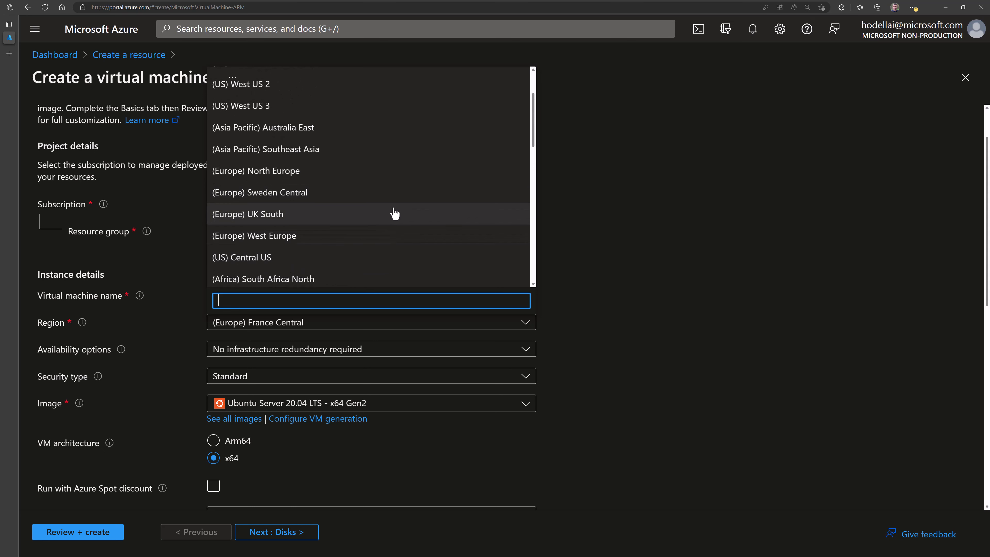
scroll(360, 224, down, 1)
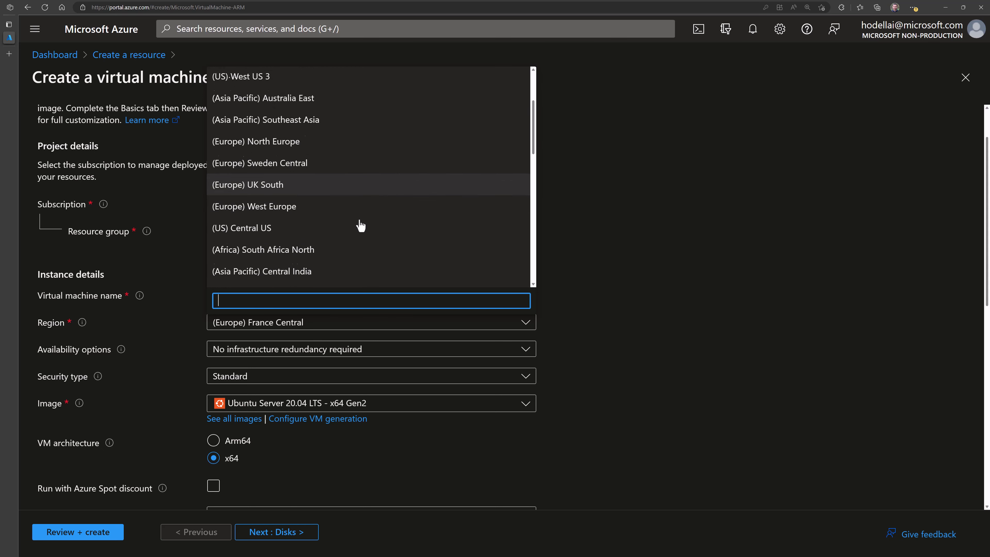
click(291, 203)
scroll(165, 357, down, 1)
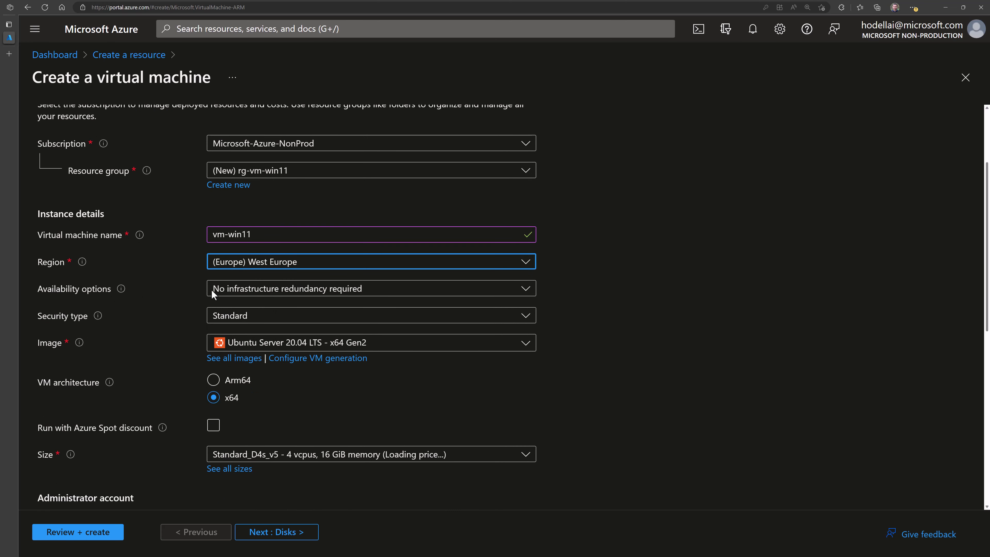
- Try Availability zone with Zone 1, then revert to No infrastructure redundancy required
click(238, 297)
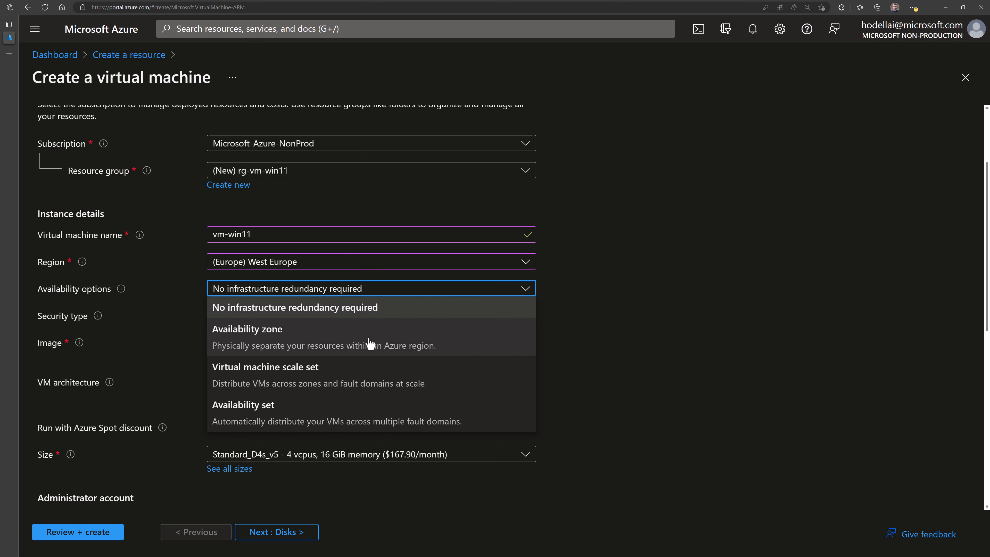
click(275, 348)
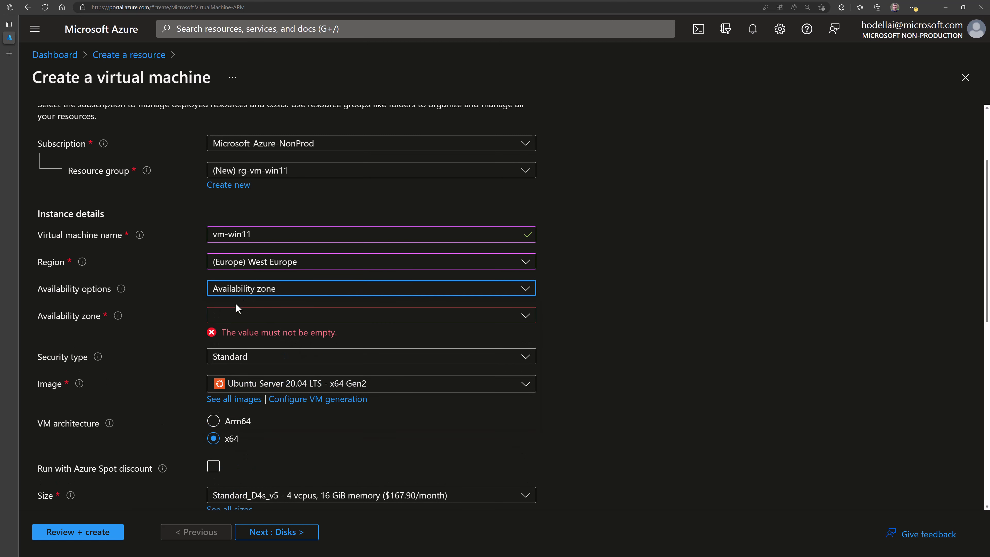
click(232, 321)
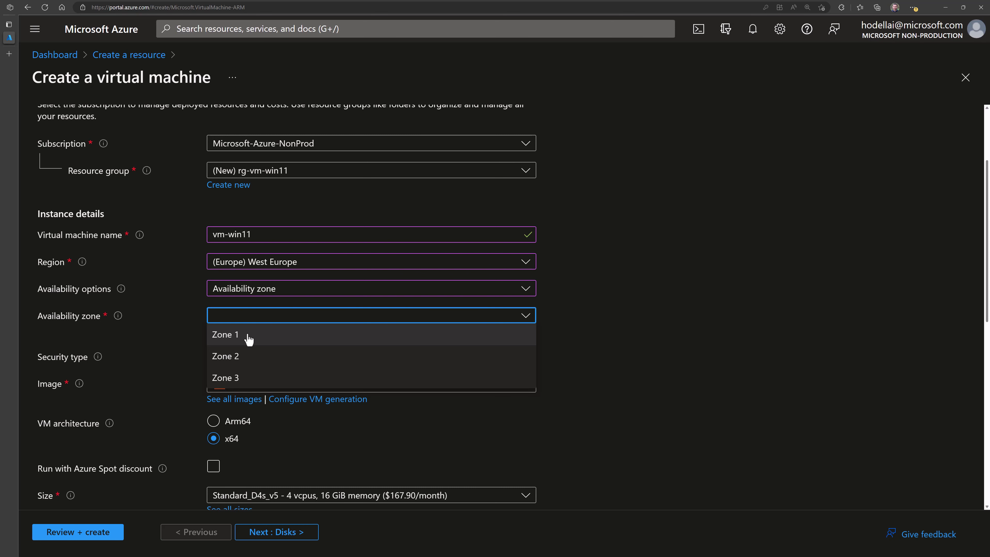
click(248, 340)
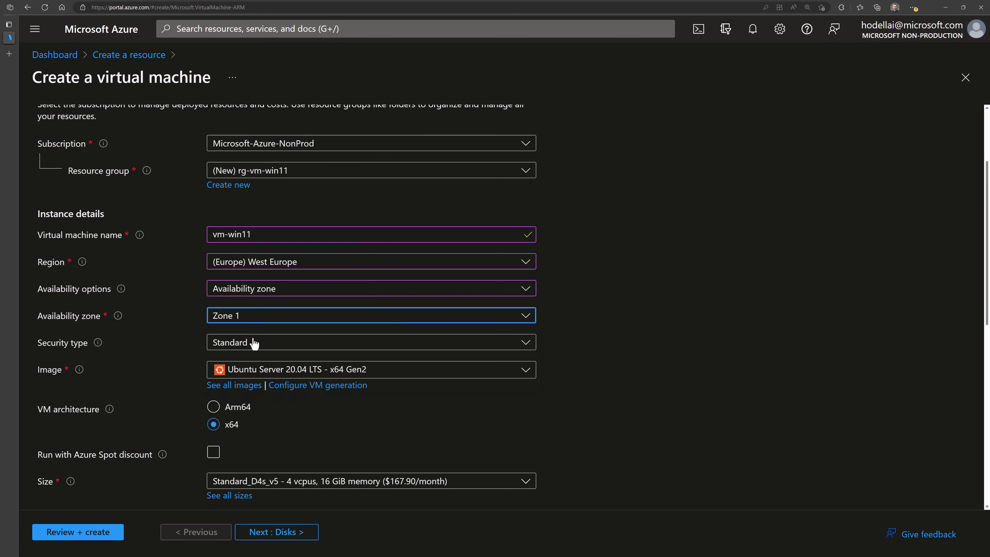
click(237, 319)
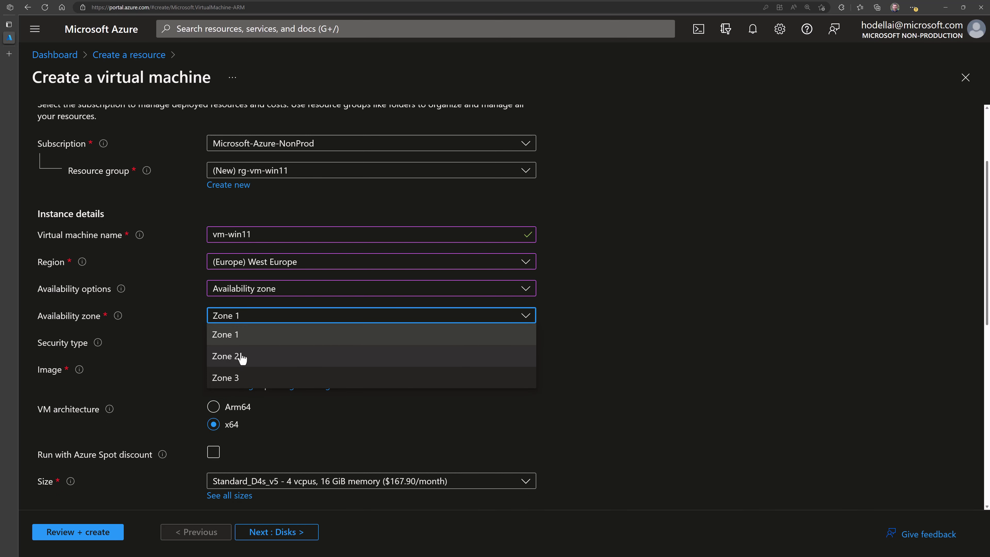
click(246, 288)
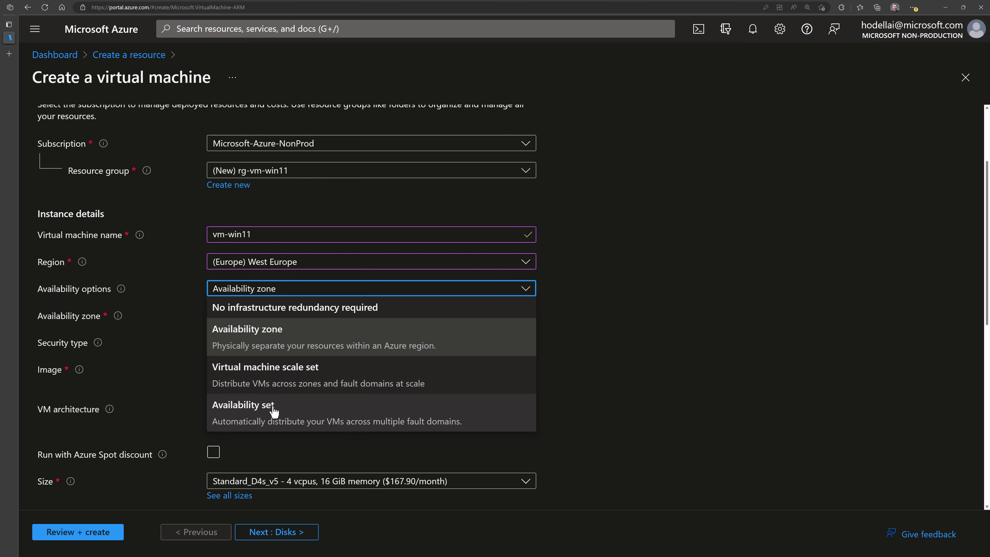
click(261, 305)
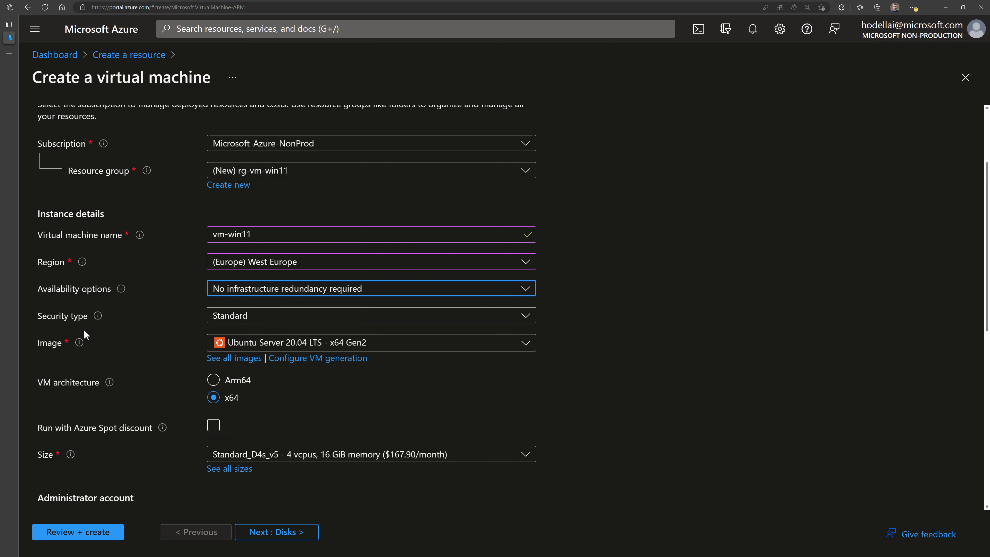
click(213, 319)
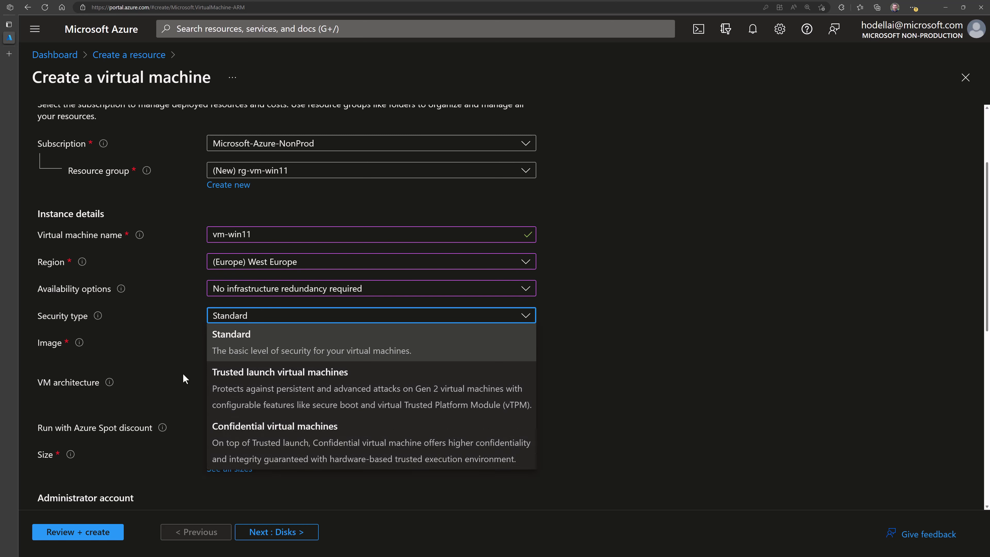
- Keep Standard security type and open the full Marketplace image catalogue via 'See all images'
click(170, 345)
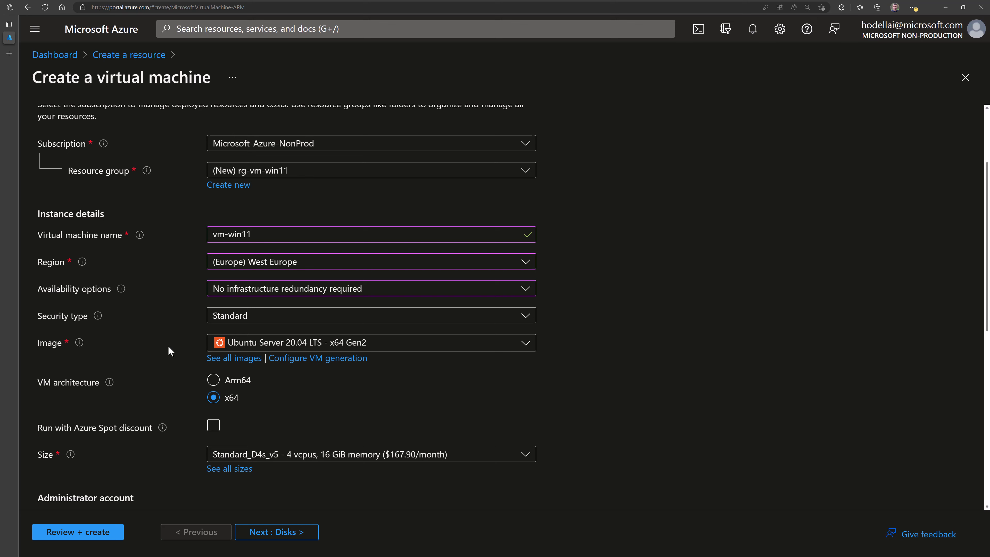
click(272, 350)
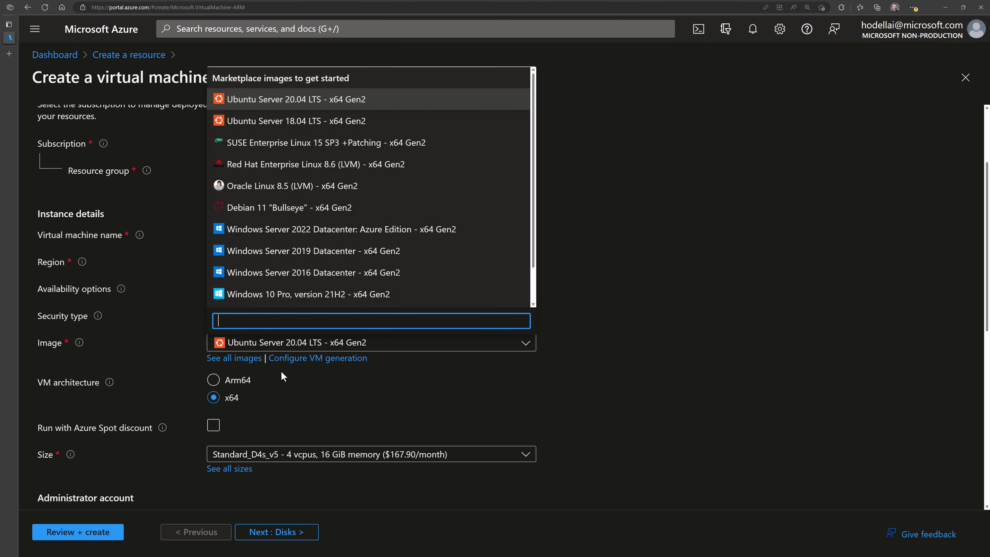
scroll(364, 250, down, 1)
scroll(364, 250, down, 1)
scroll(347, 224, up, 2)
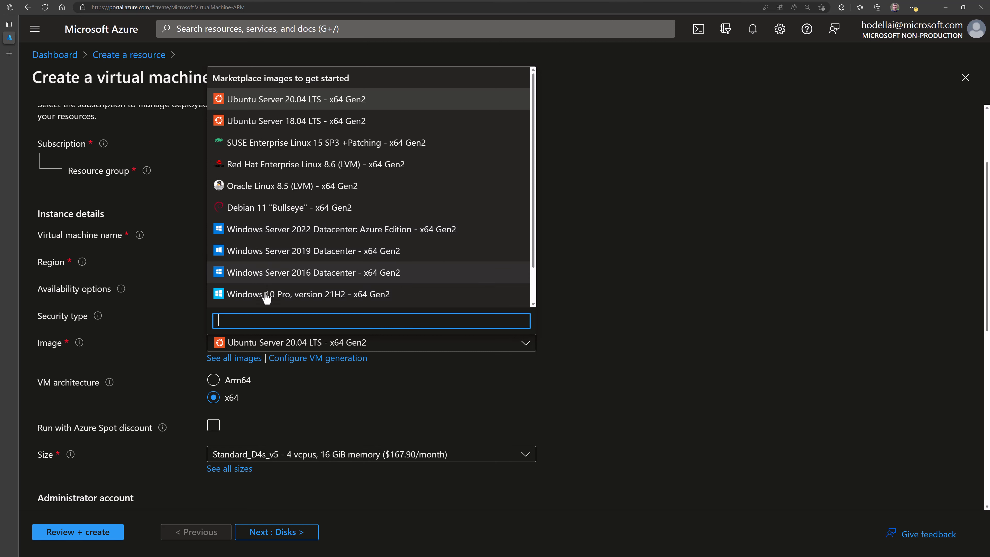
scroll(263, 291, down, 2)
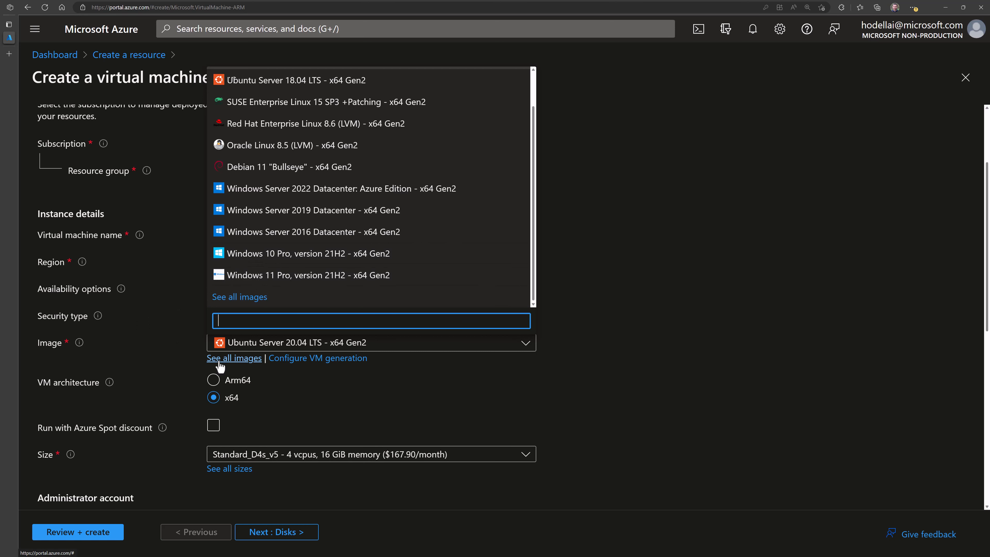
click(233, 358)
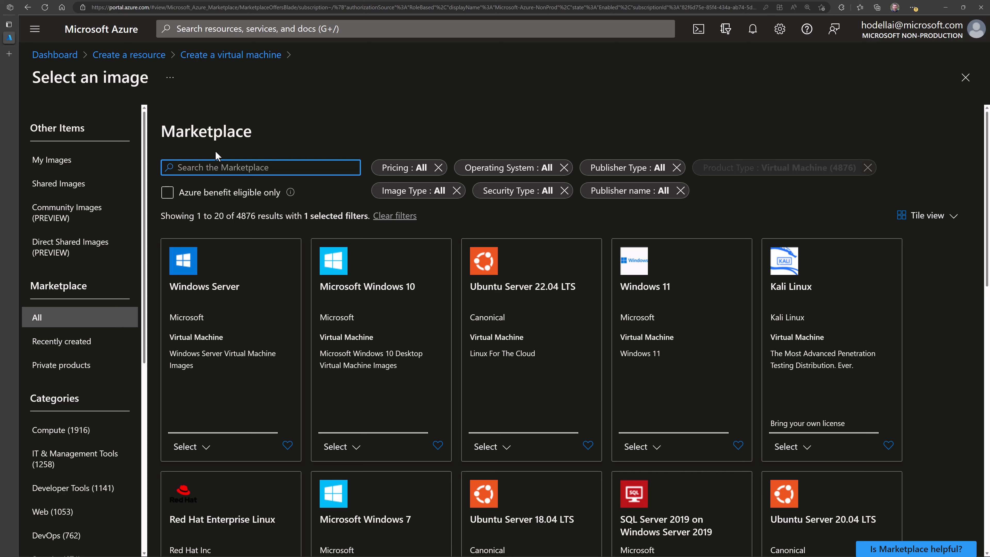
drag(239, 216, 257, 215)
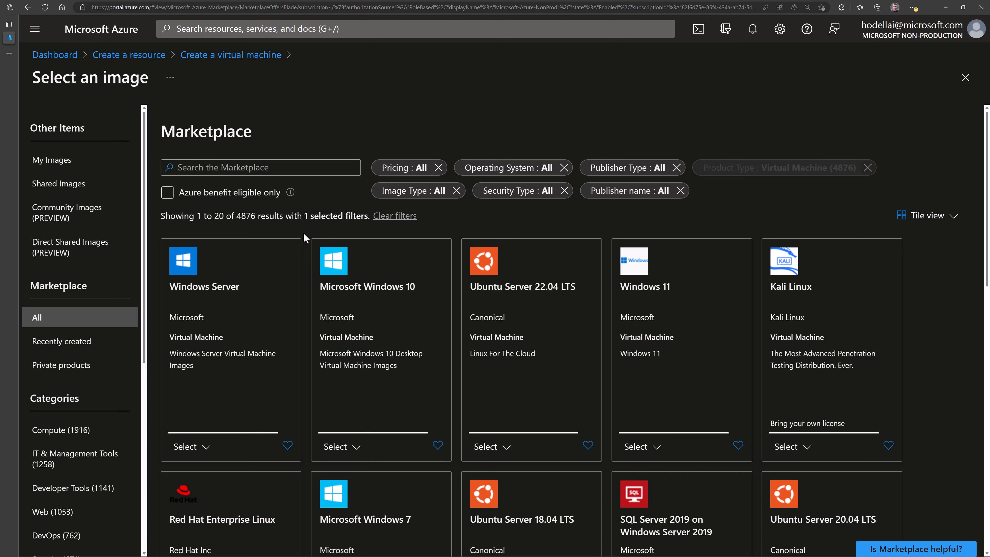
click(495, 172)
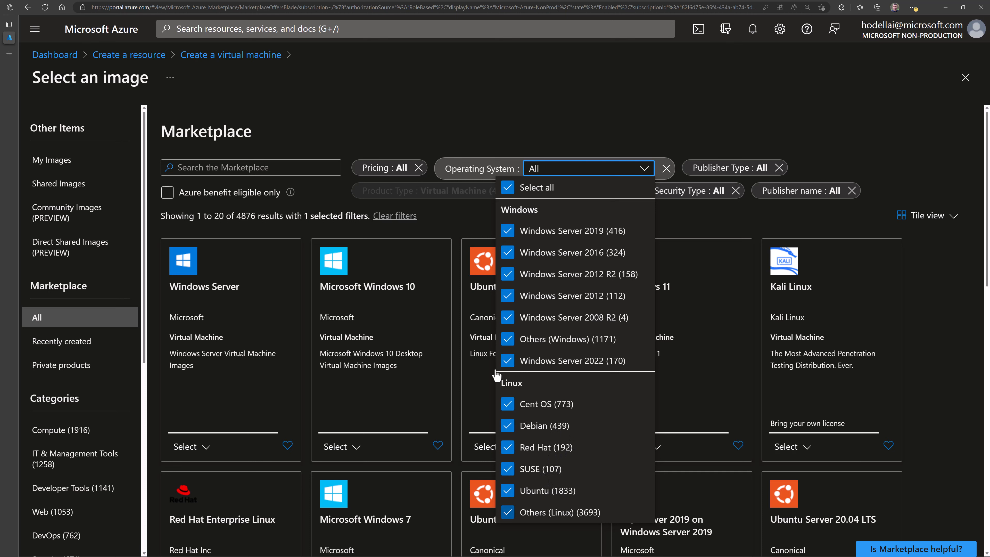
click(730, 169)
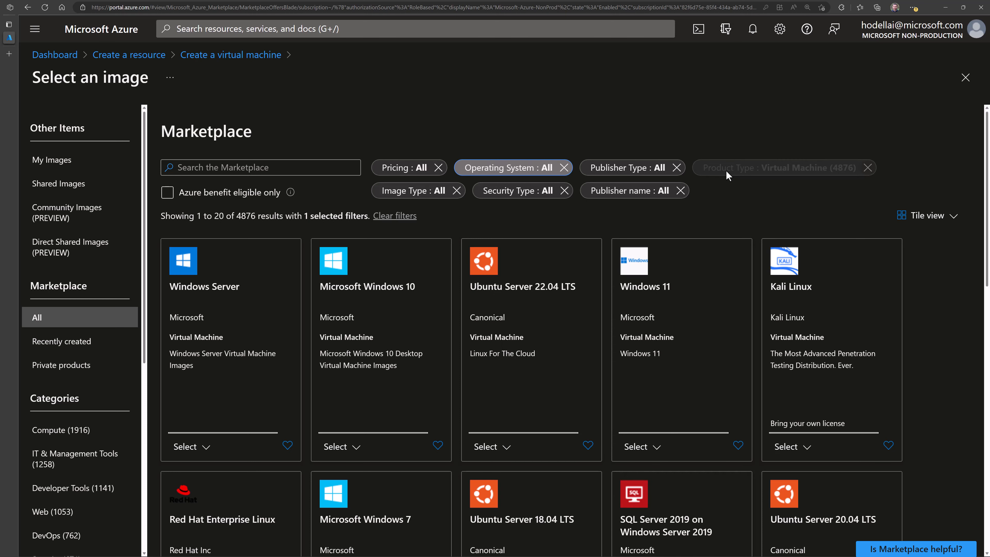
click(610, 171)
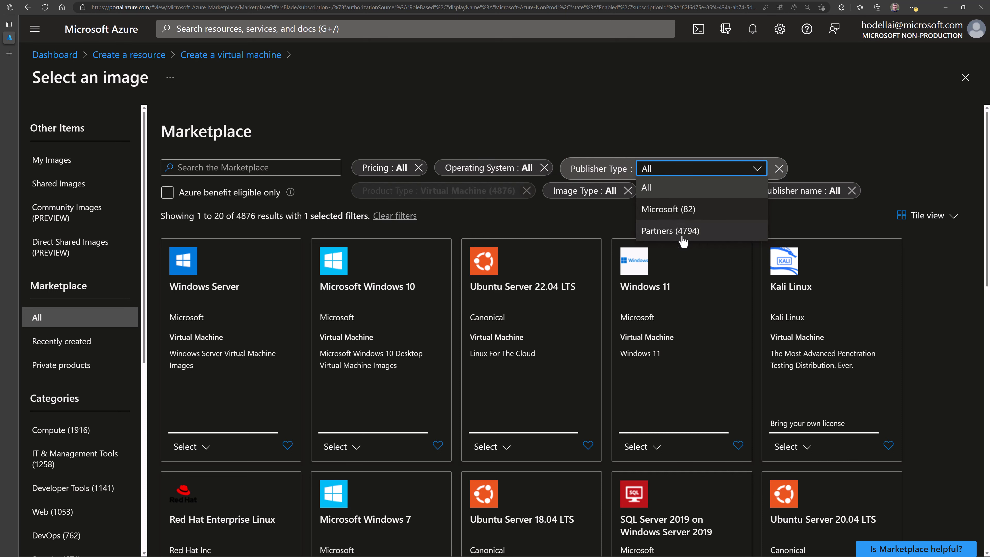
click(598, 120)
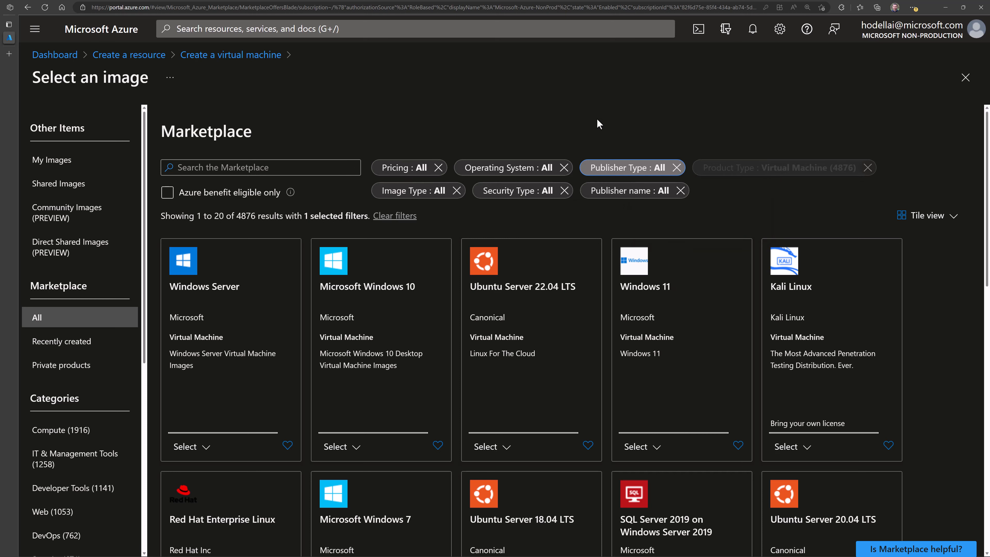
click(418, 192)
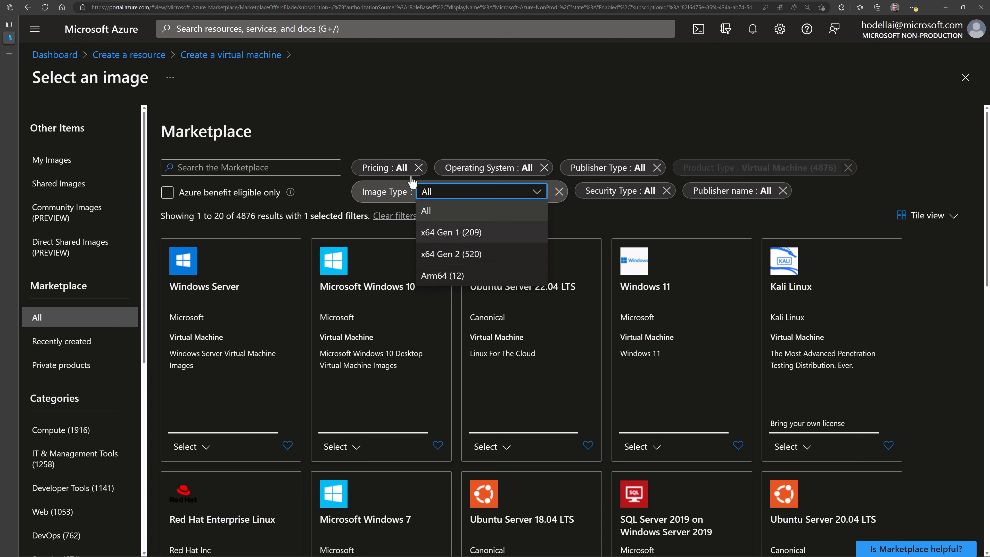
click(406, 134)
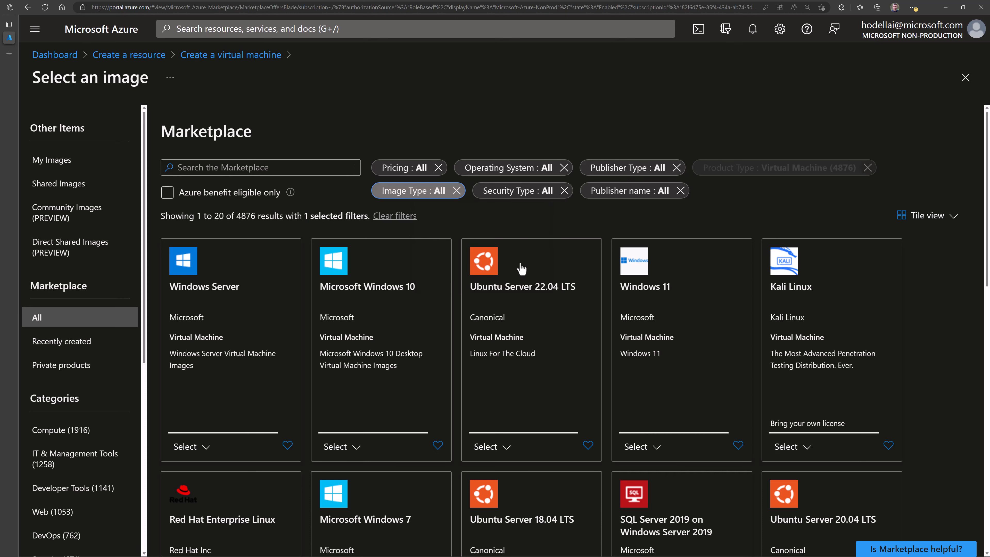
scroll(351, 310, down, 3)
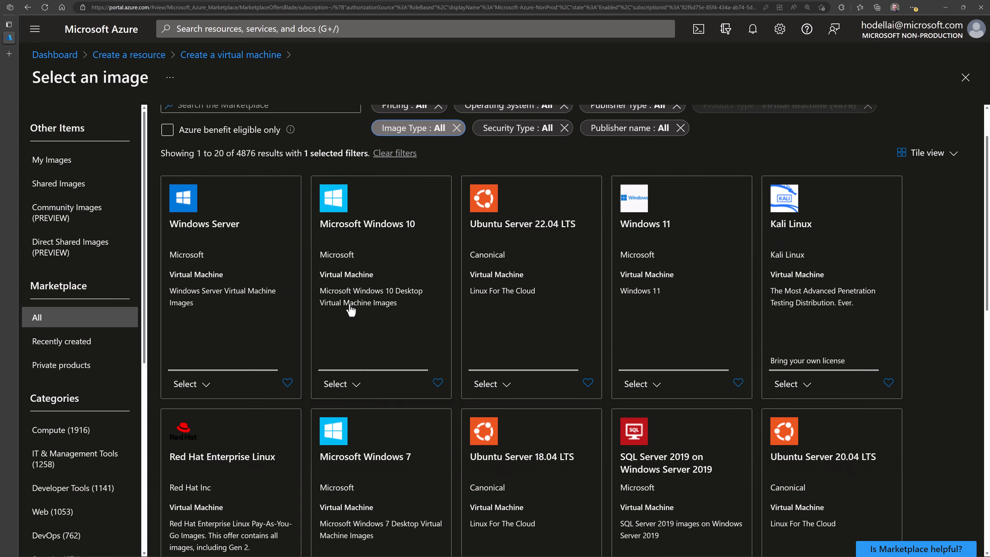
scroll(373, 285, down, 6)
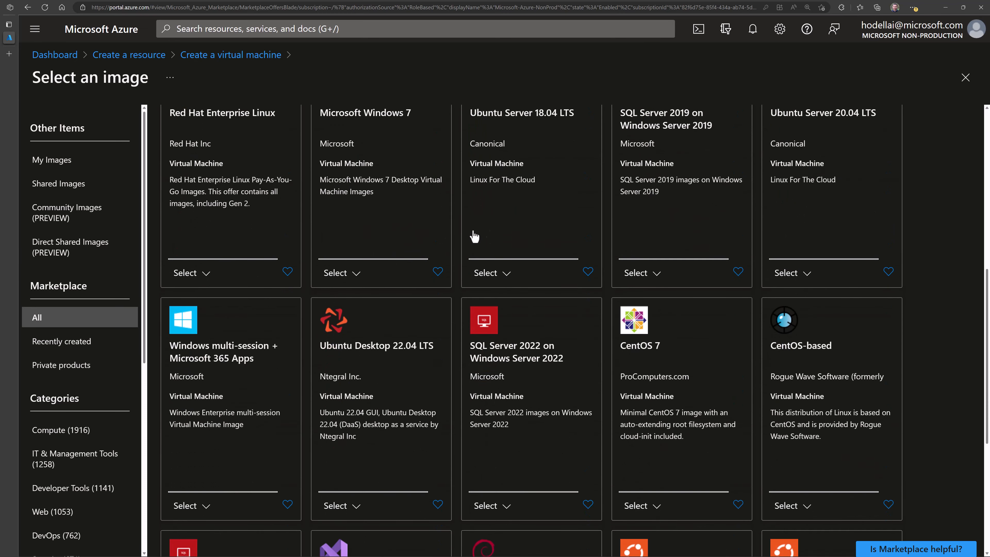
scroll(456, 236, down, 3)
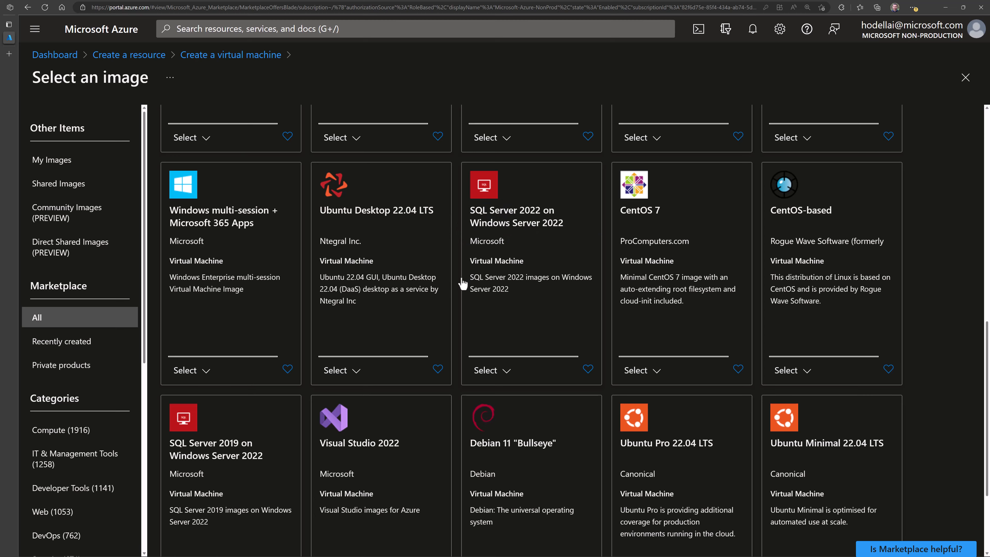
scroll(459, 295, down, 1)
scroll(692, 412, down, 3)
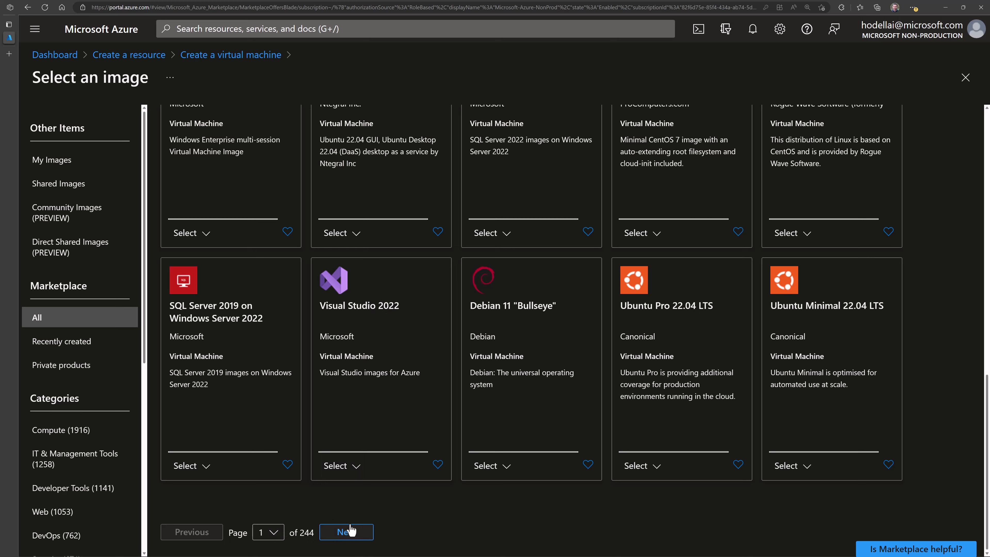
scroll(541, 316, up, 15)
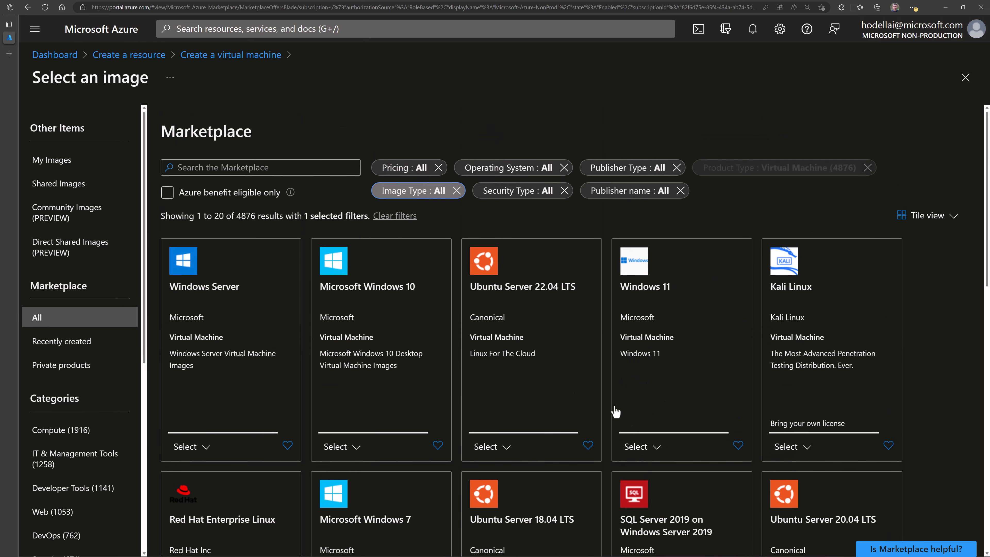
- Select the Windows 11 Pro, version 21H2 - x64 Gen2 image from the Windows 11 tile
click(651, 448)
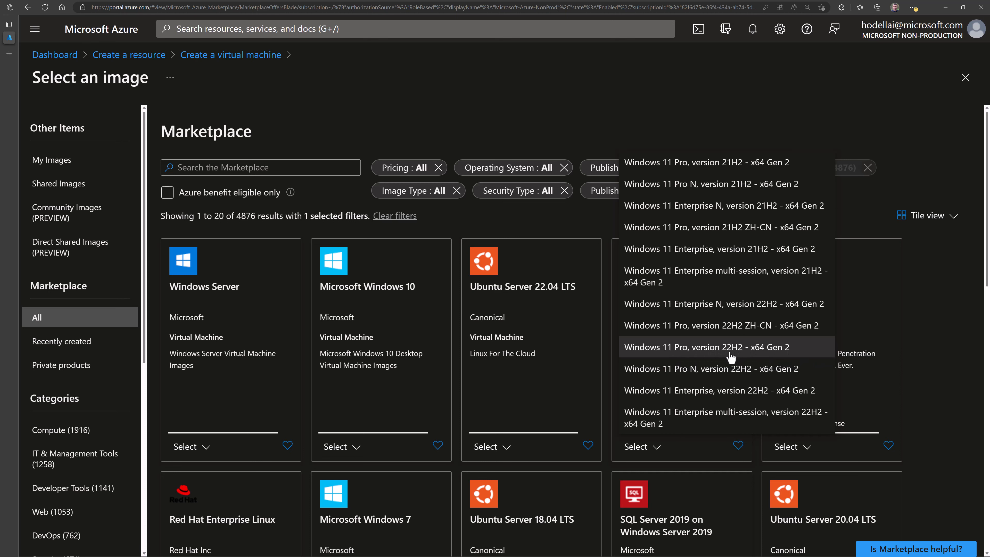
click(746, 356)
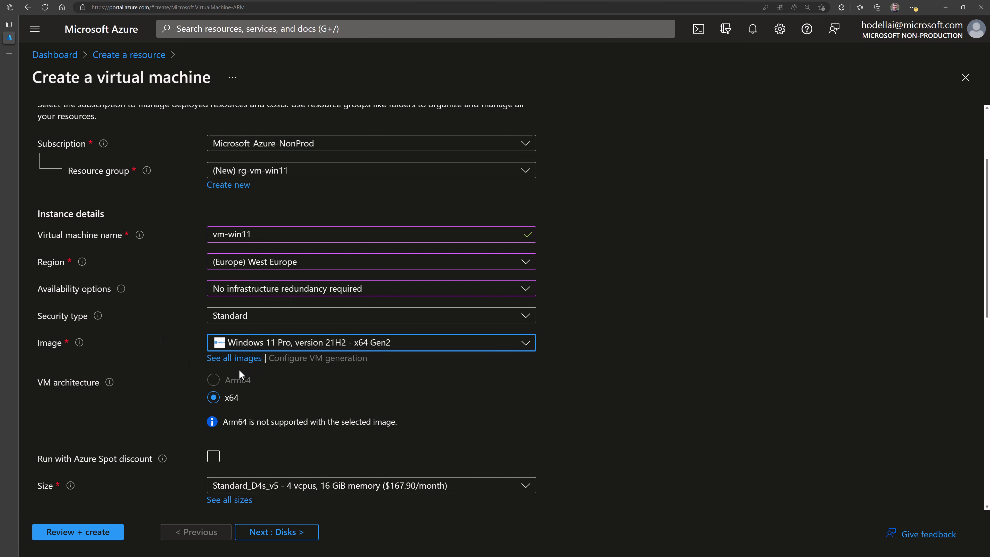
- Show the info explanation for the 'Run with Azure Spot discount' option
scroll(176, 395, down, 1)
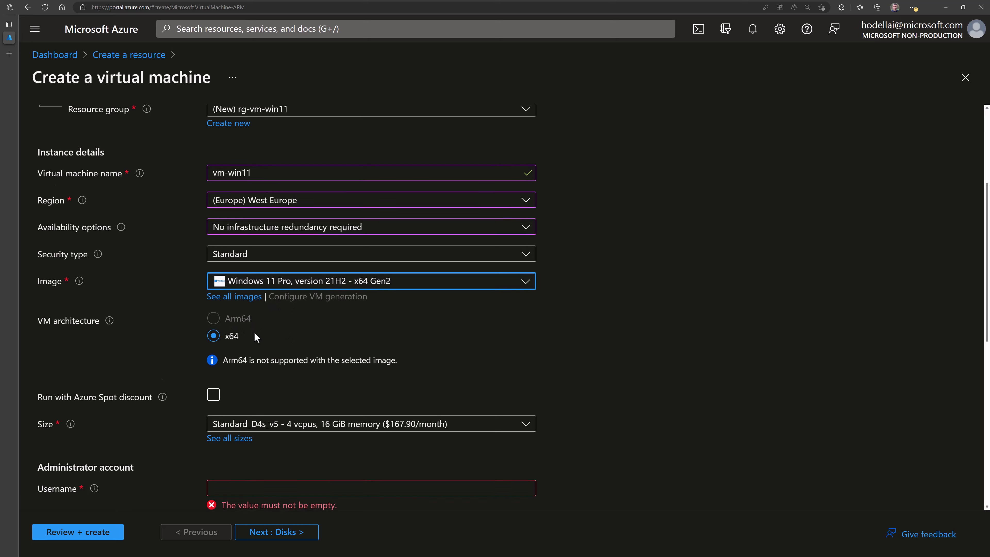
scroll(244, 331, down, 1)
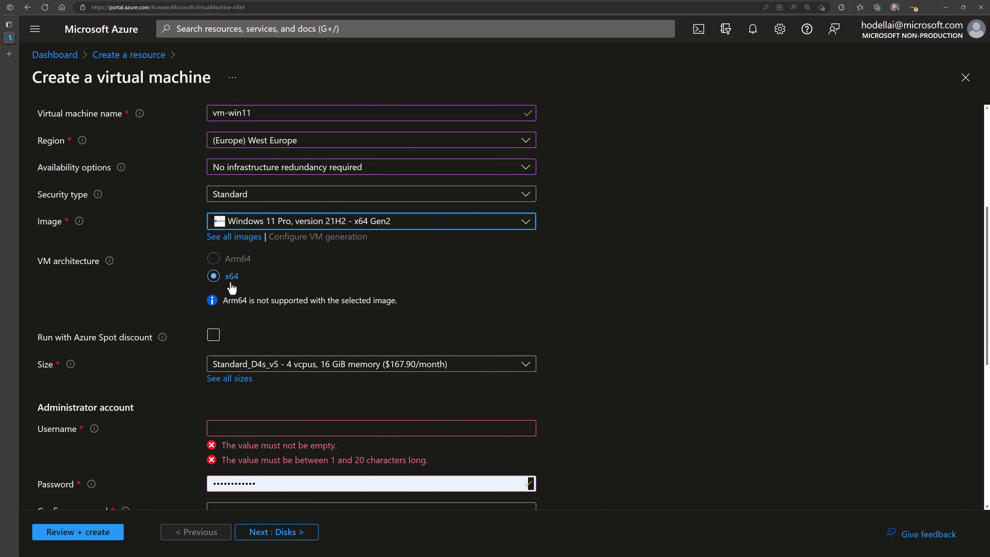
scroll(261, 335, down, 1)
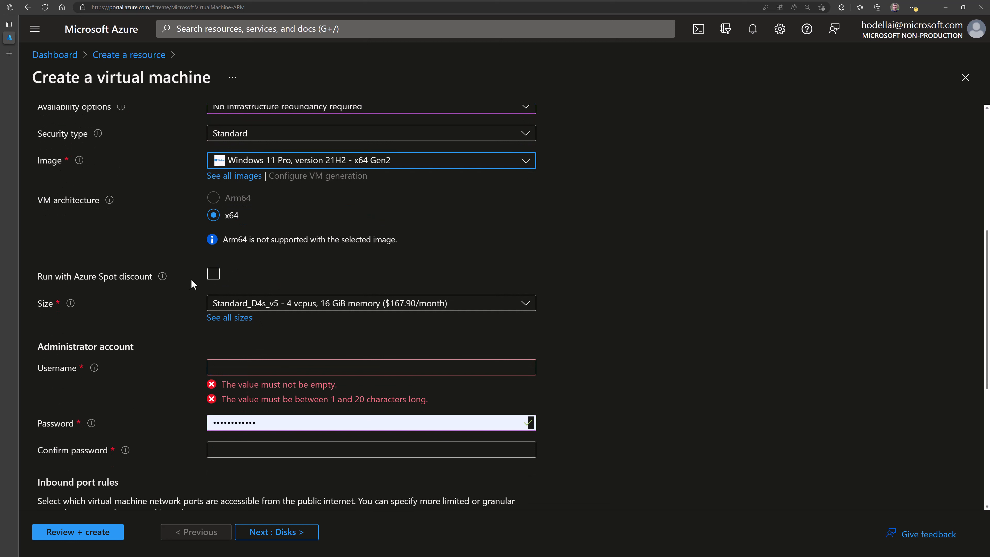
click(162, 277)
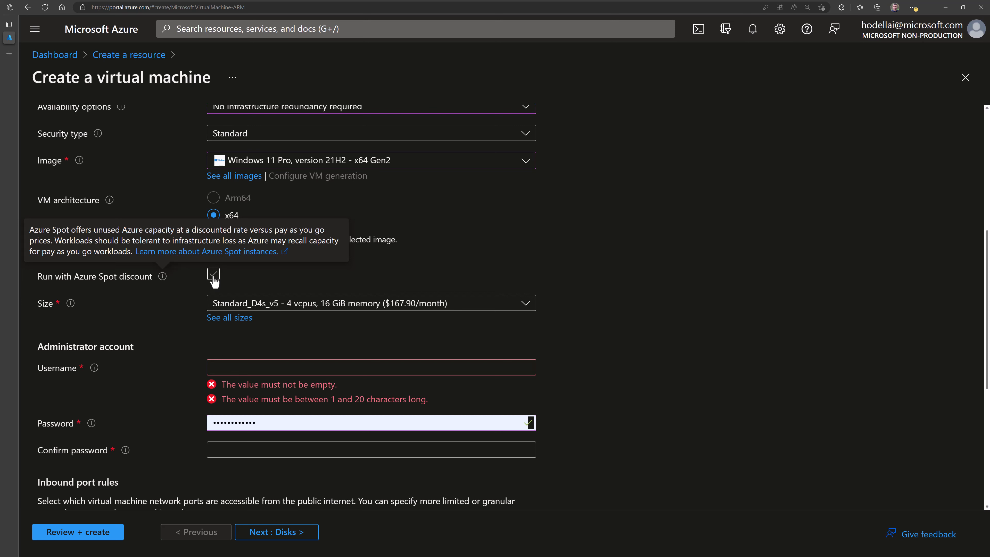
click(213, 275)
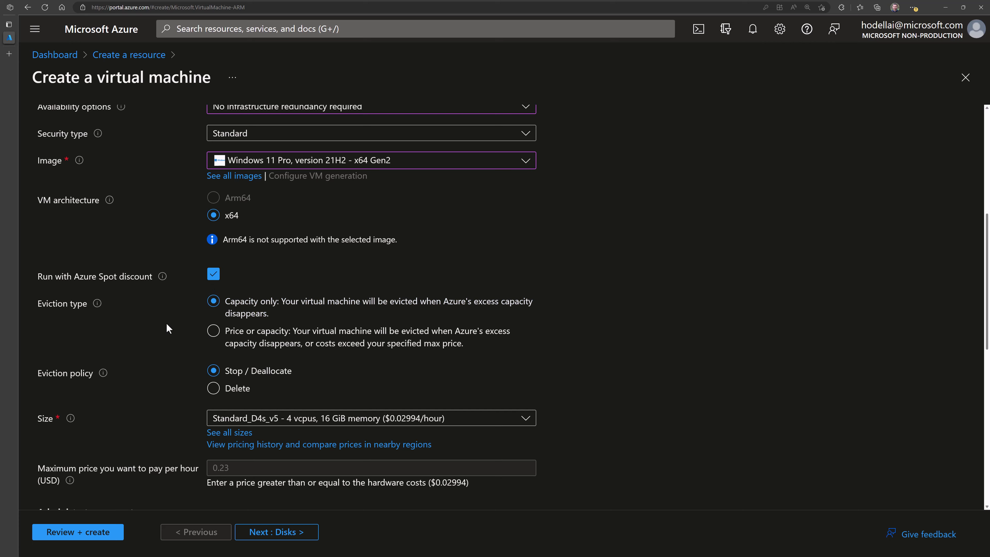
scroll(165, 319, down, 2)
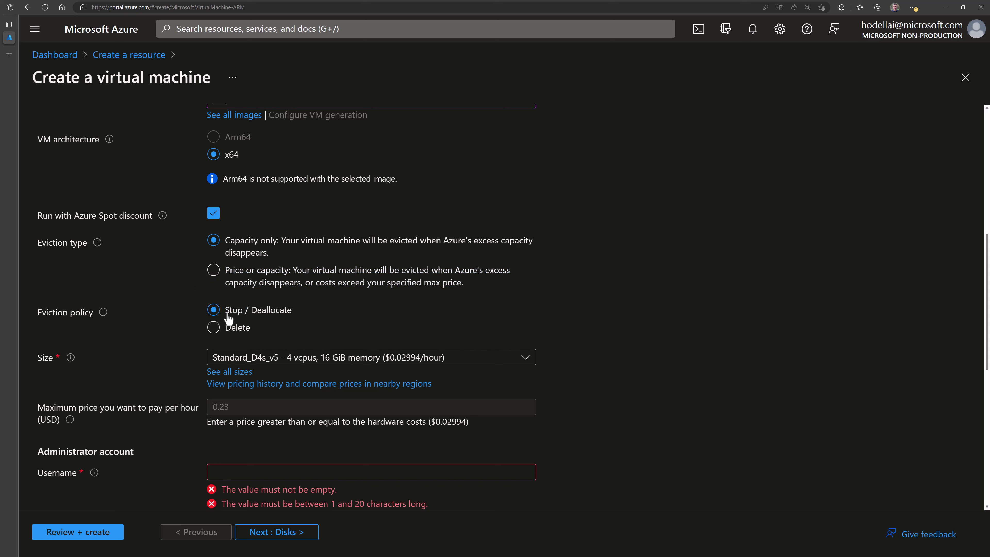
click(213, 328)
click(213, 310)
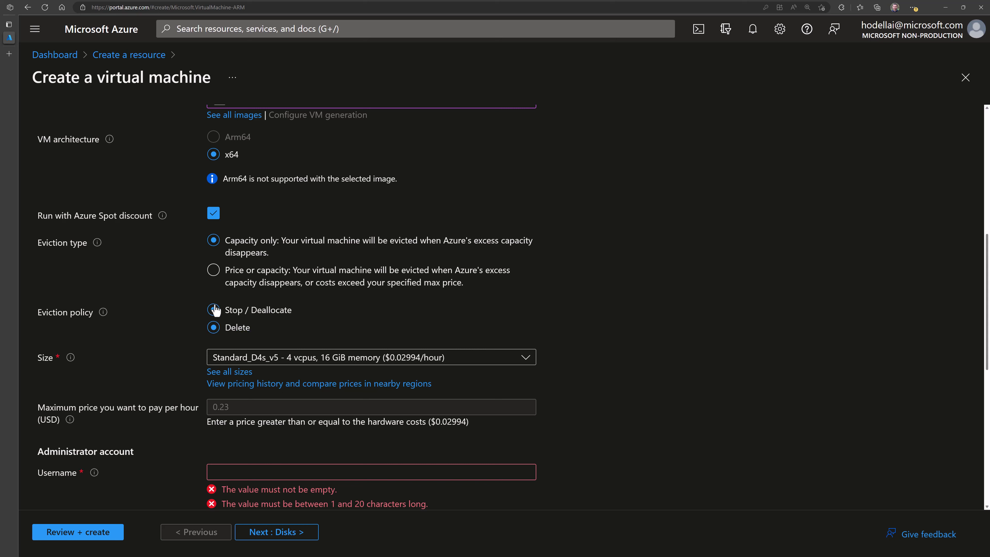
click(214, 272)
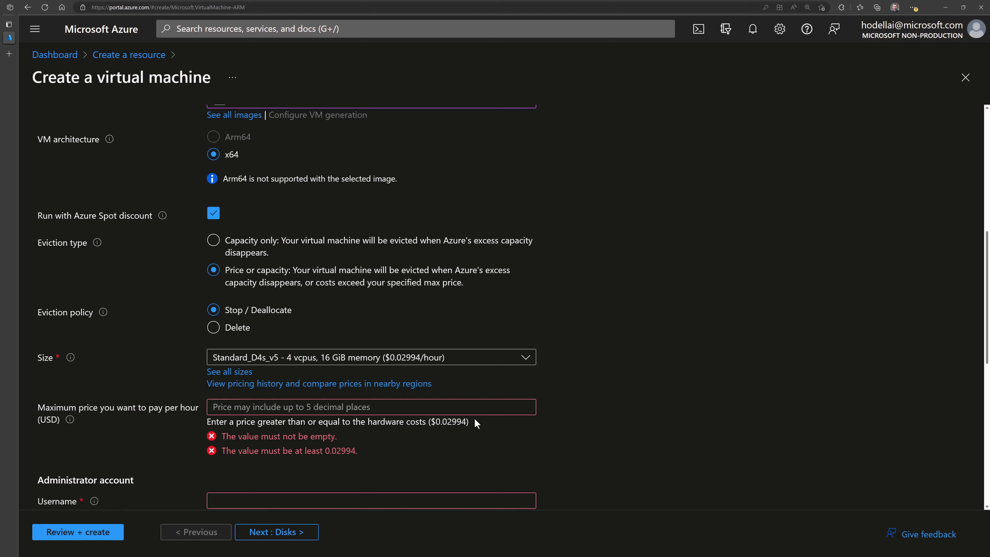
click(345, 409)
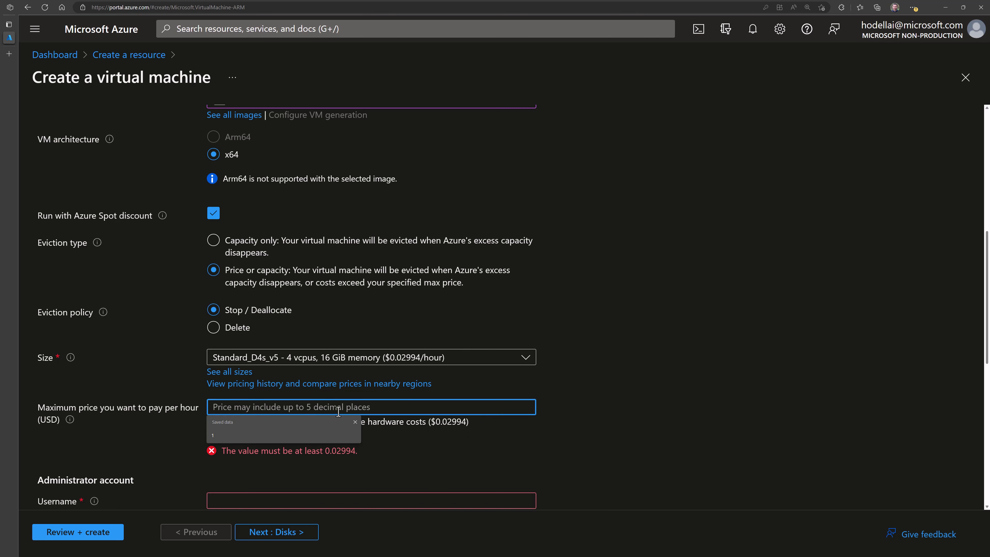
click(169, 377)
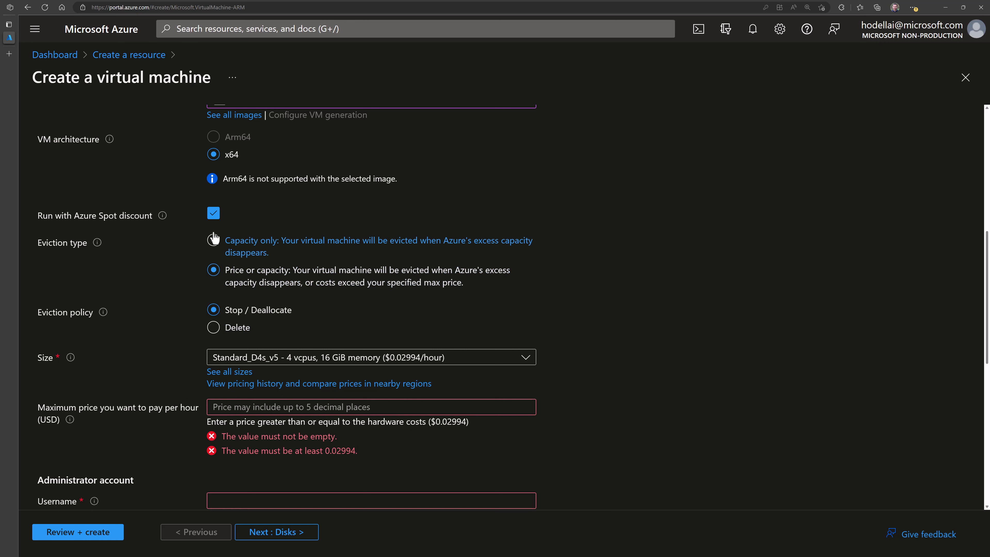
click(221, 217)
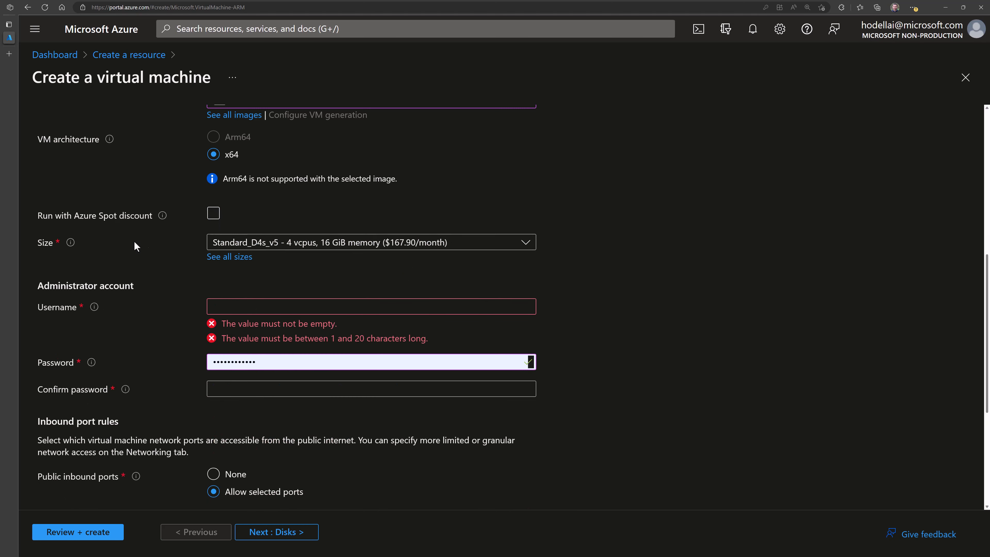
- Open the Select a VM size blade via 'See all sizes', current size Standard_D4s_v5
click(233, 245)
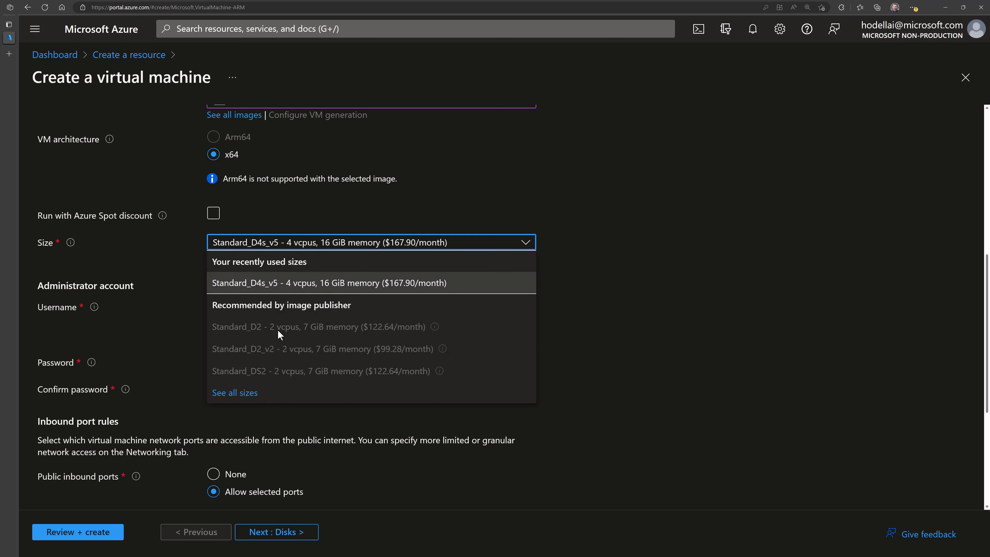
click(158, 298)
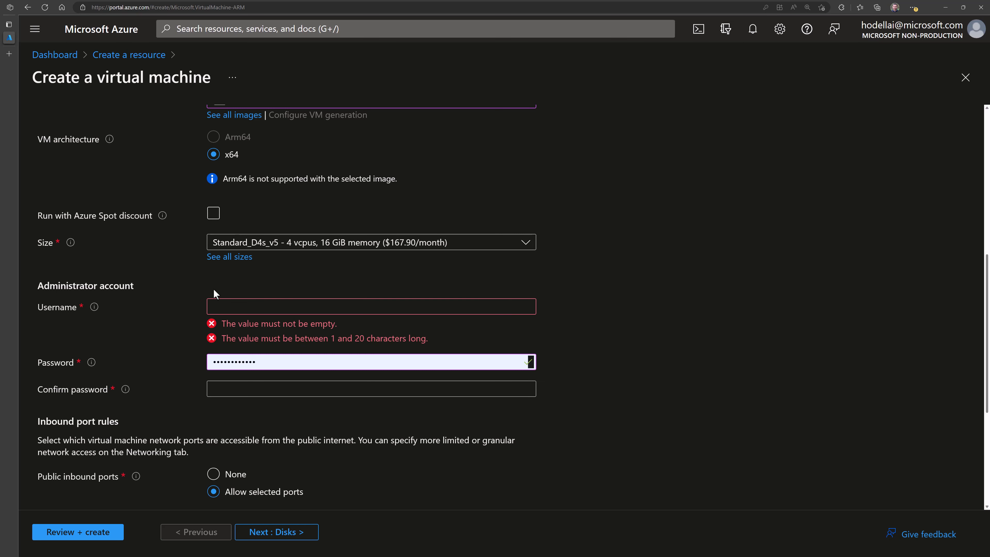
click(219, 257)
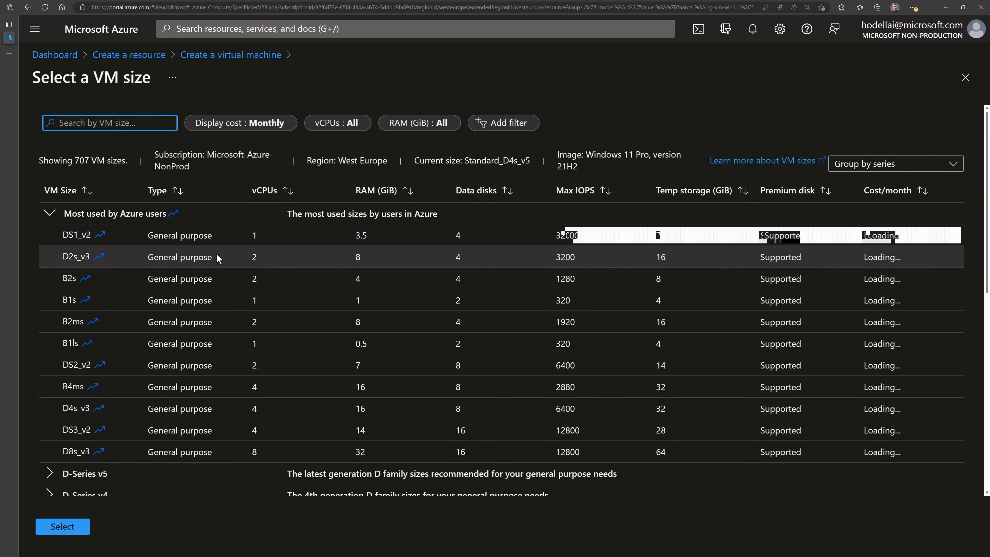
- Collapse the Most used group, check the size count, and glance at E-Series v5 sizes
click(49, 213)
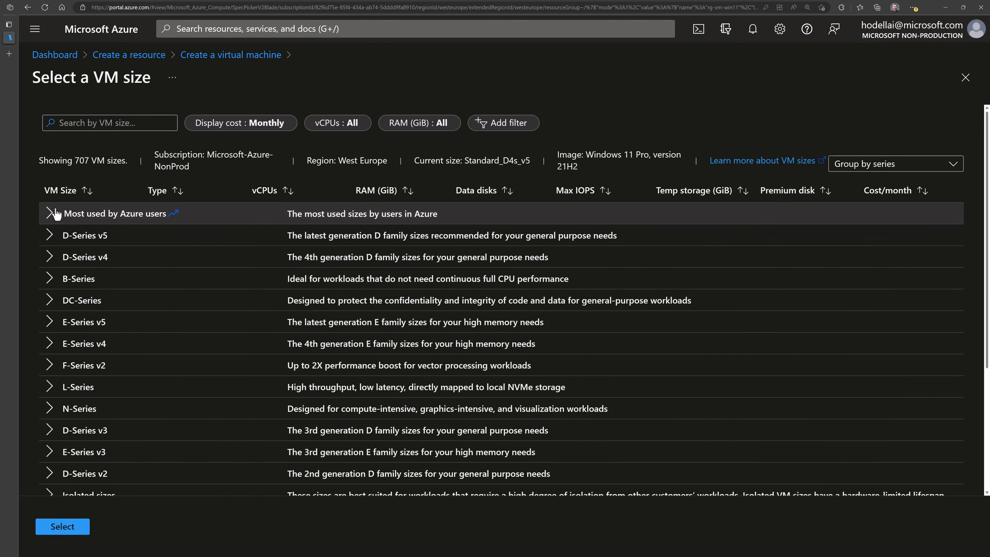
drag(76, 160, 125, 163)
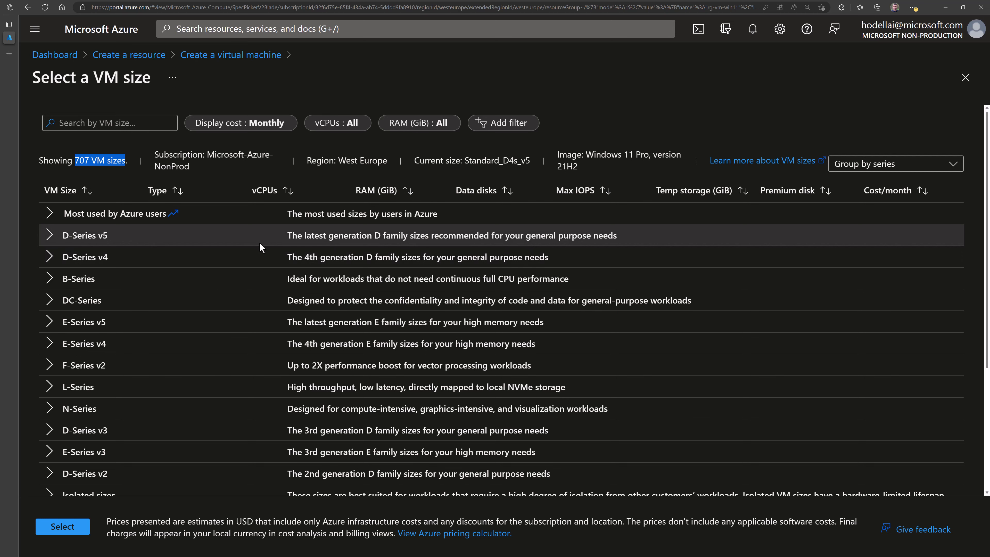
click(80, 280)
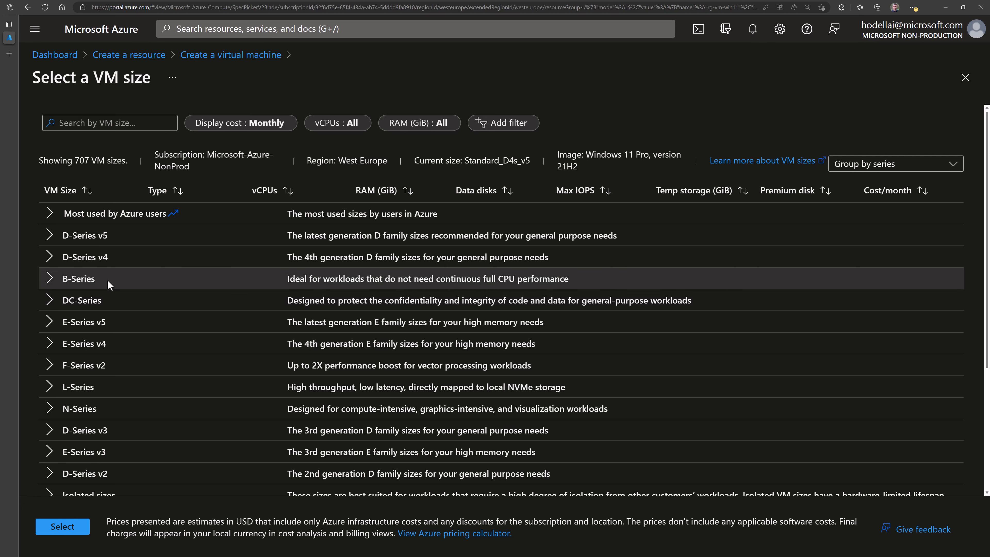
scroll(99, 323, down, 3)
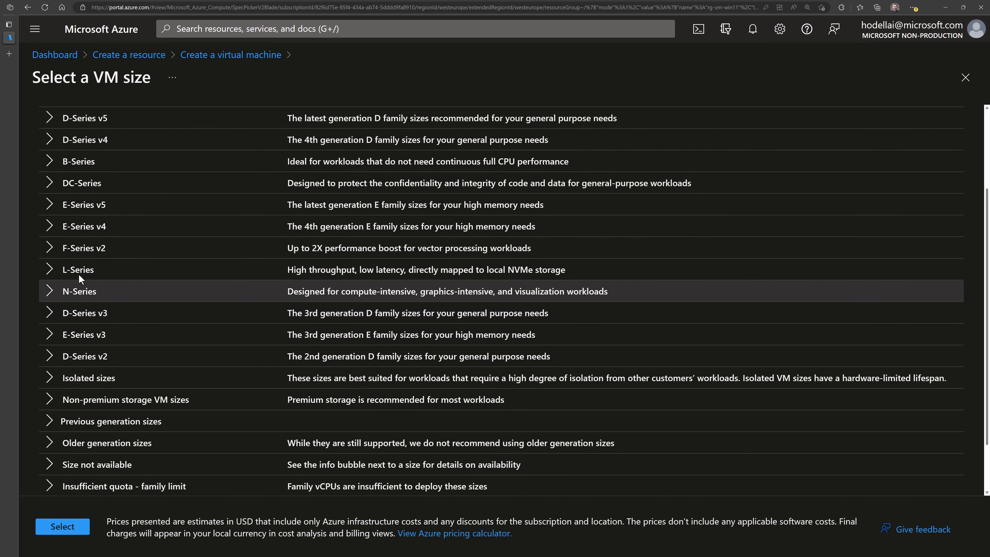
click(48, 204)
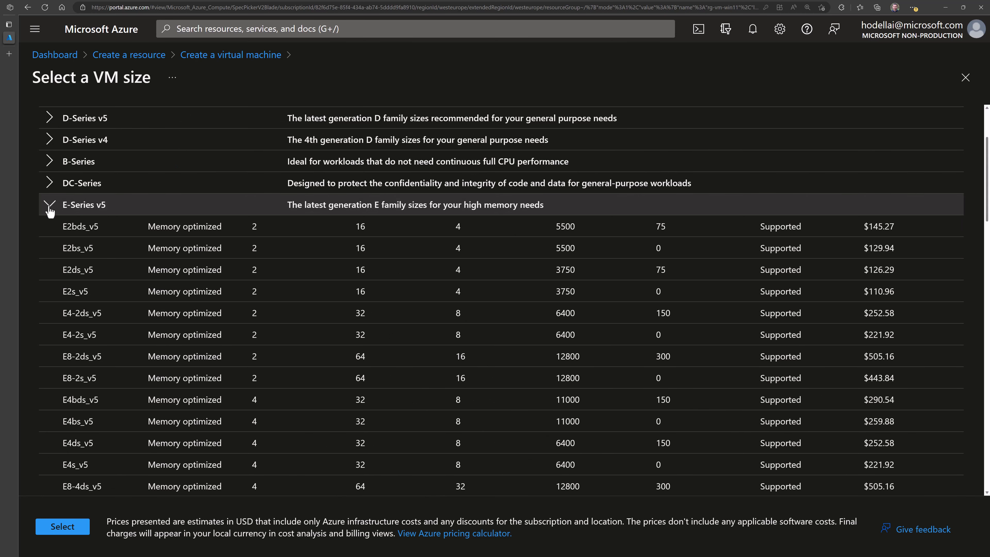
click(49, 207)
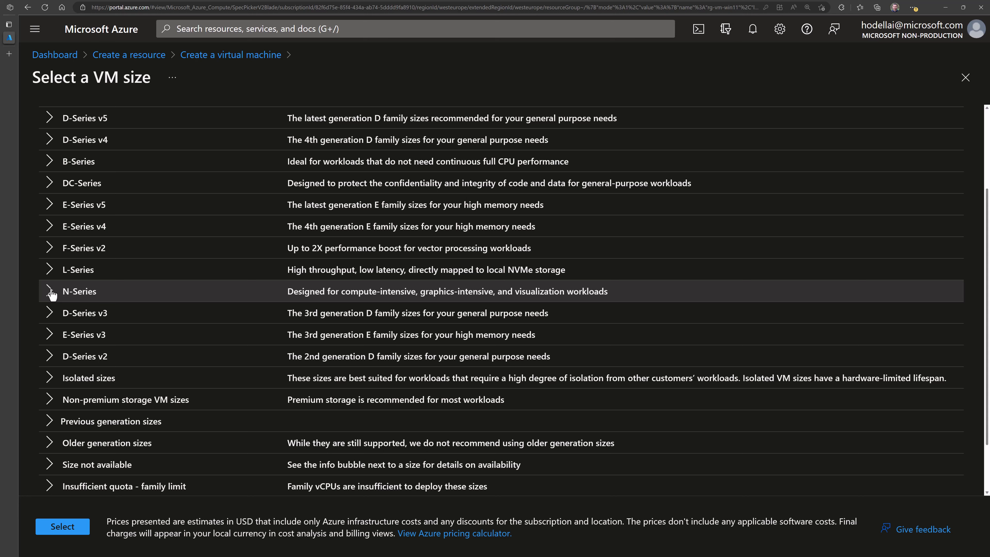
- Expand the N-Series and inspect the NC6s_v3 storage and monthly price
click(52, 293)
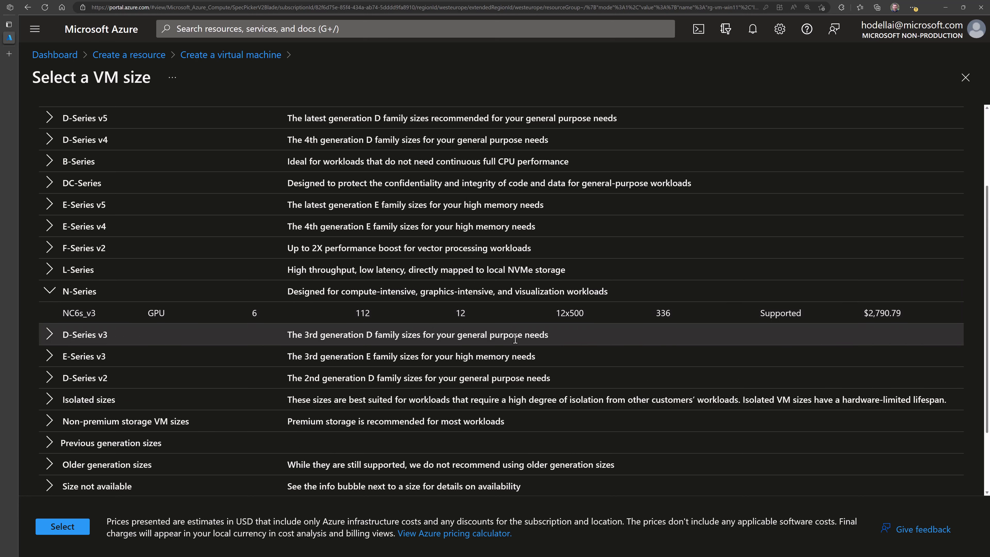
drag(561, 314, 928, 318)
click(868, 318)
drag(868, 318, 914, 318)
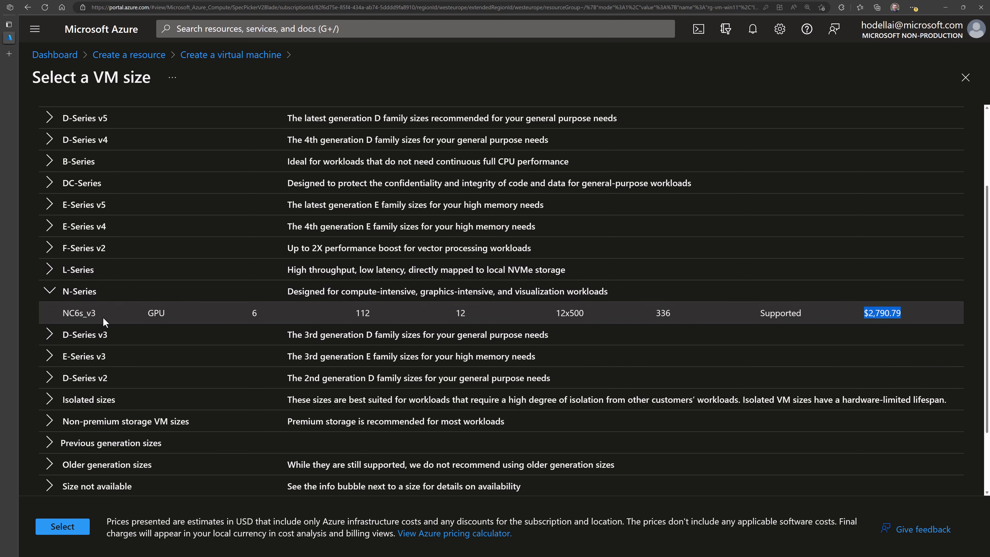
scroll(106, 324, up, 3)
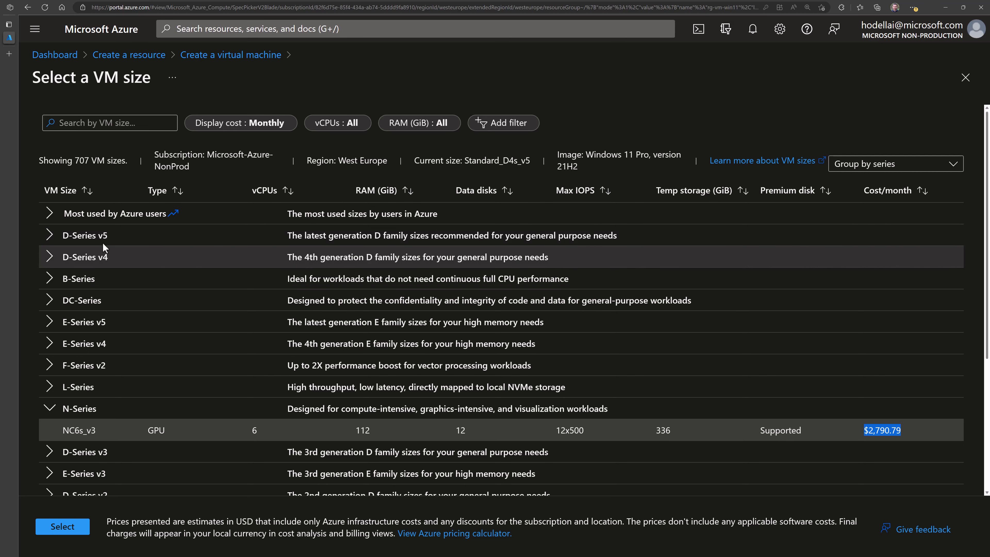
- Expand D-Series v5 and choose the D4ds_v5 size
click(50, 236)
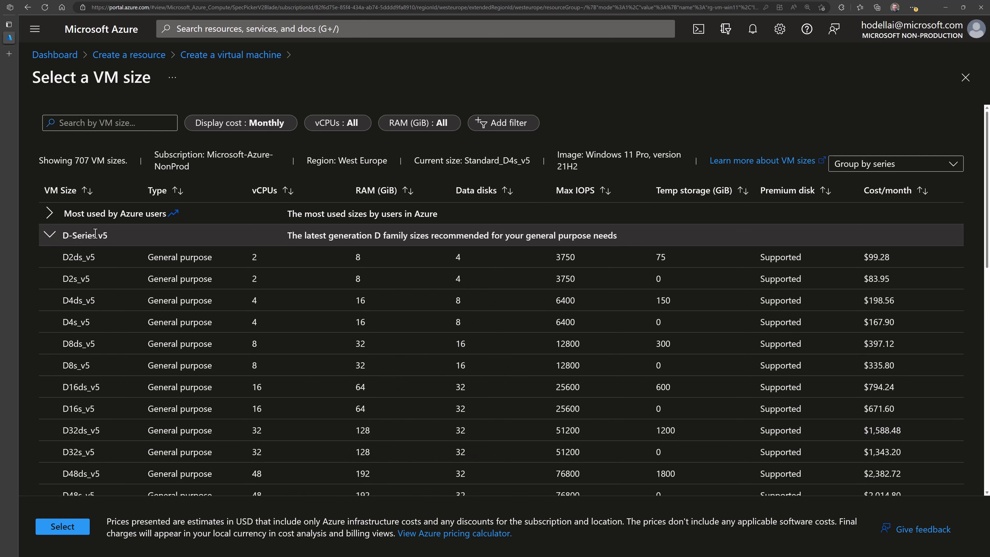
scroll(101, 285, down, 1)
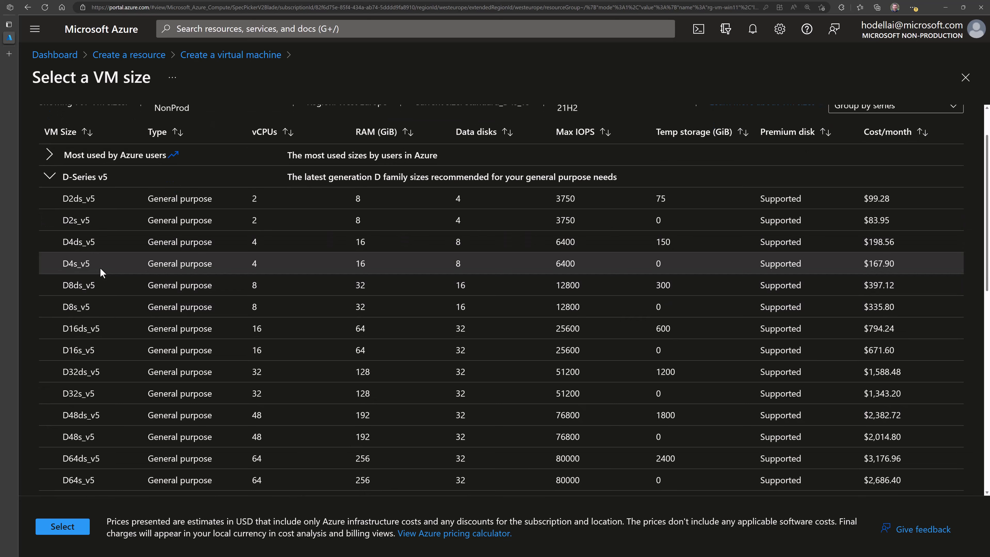
scroll(101, 270, down, 1)
scroll(96, 253, up, 1)
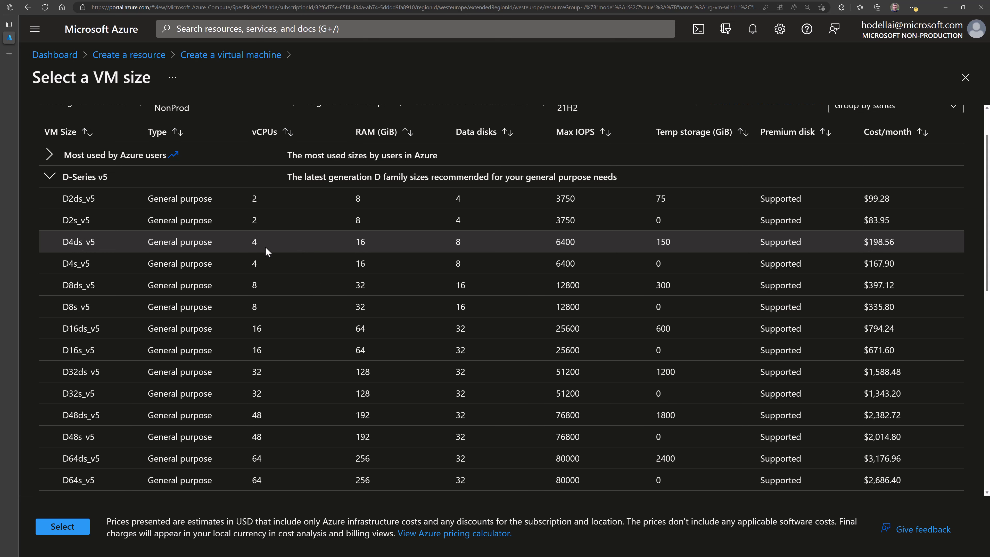
click(362, 241)
- Compare the E-Series v5 sizes, such as E2bds_v5, against the D-Series v5 group
click(50, 177)
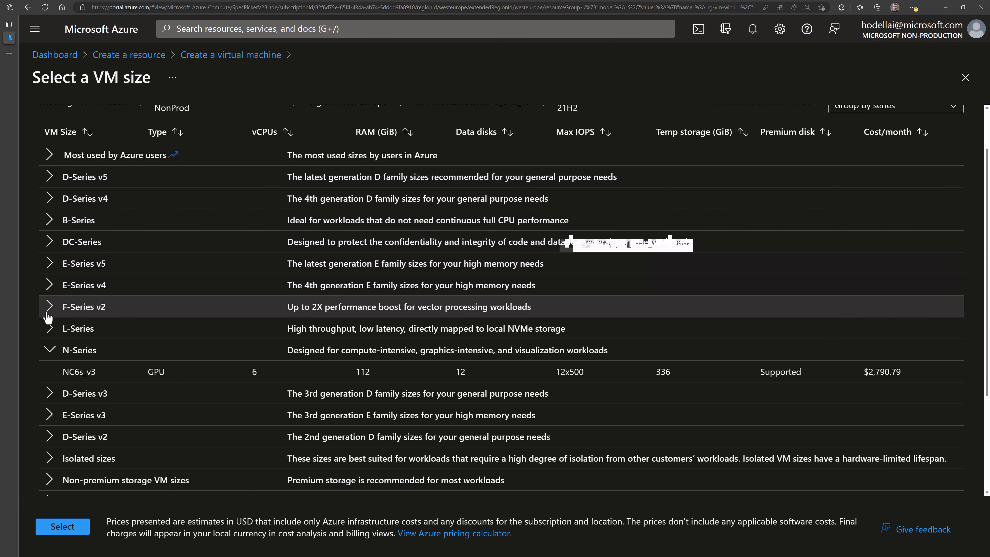
click(49, 266)
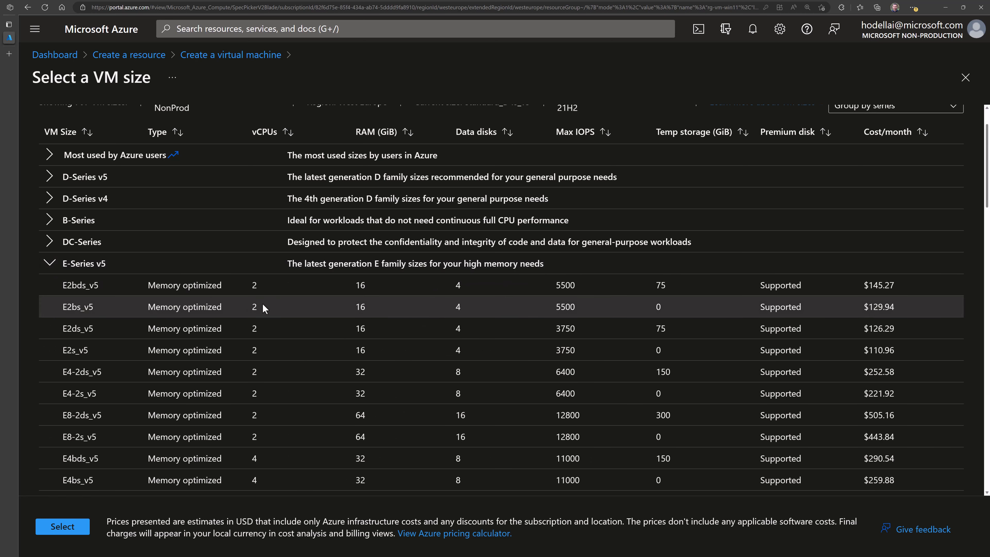
drag(250, 286, 382, 285)
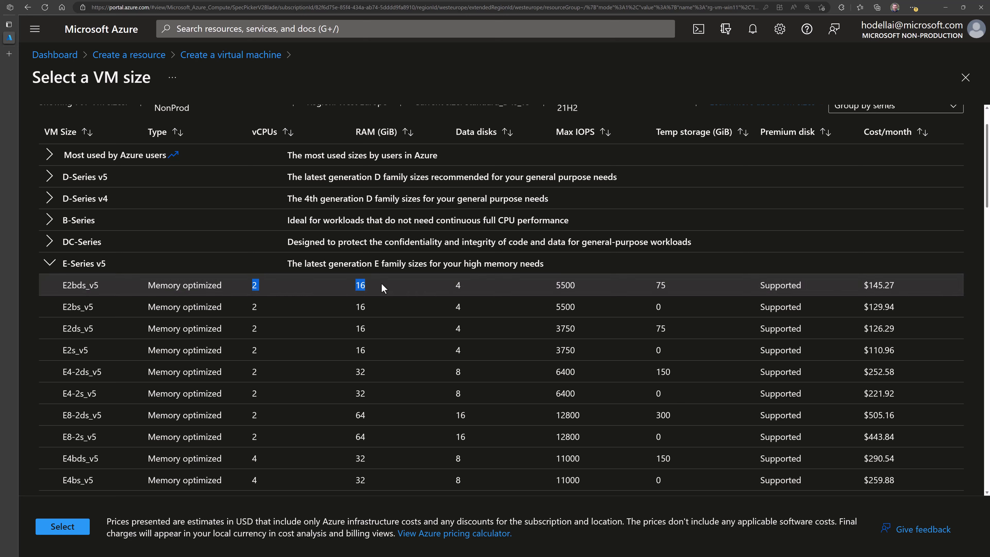
click(48, 178)
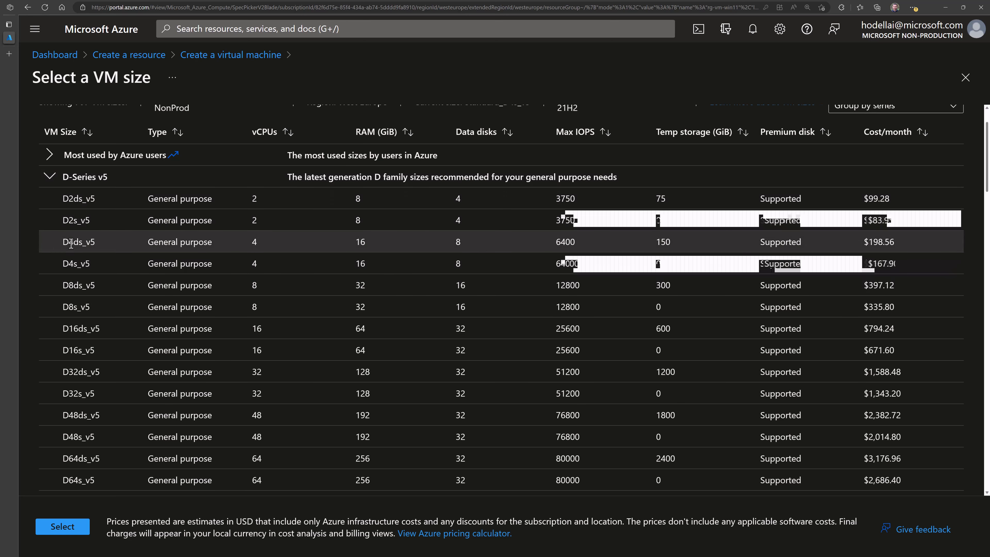
- Pick D4ds_v5 (4 vCPUs, 16 GiB, $198.56/month) after comparing it with D4s_v5
click(114, 246)
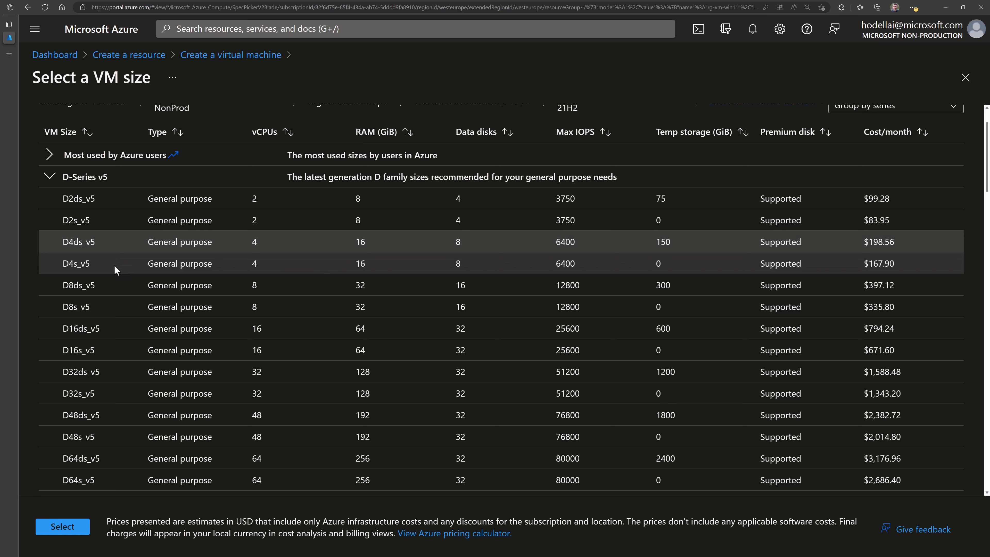
click(77, 267)
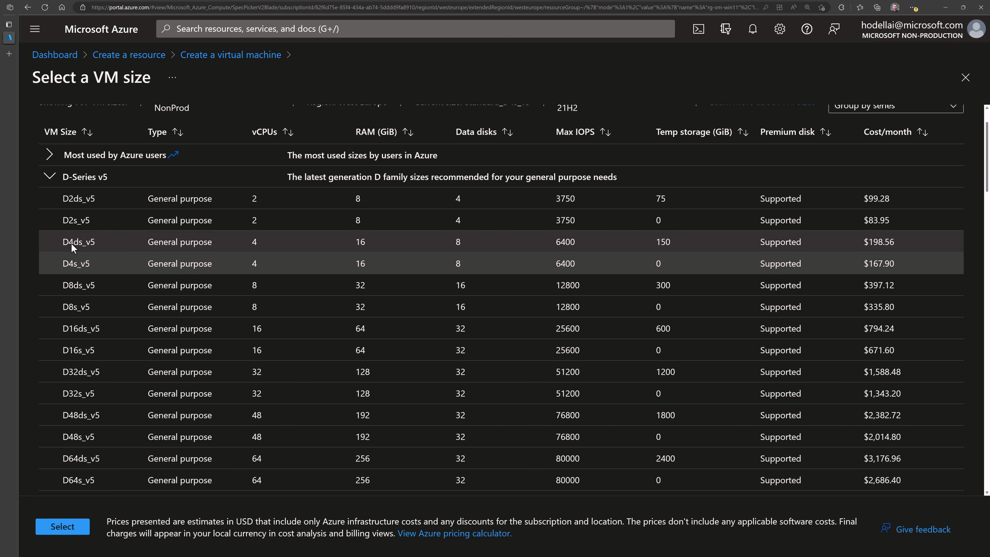
drag(72, 240, 74, 241)
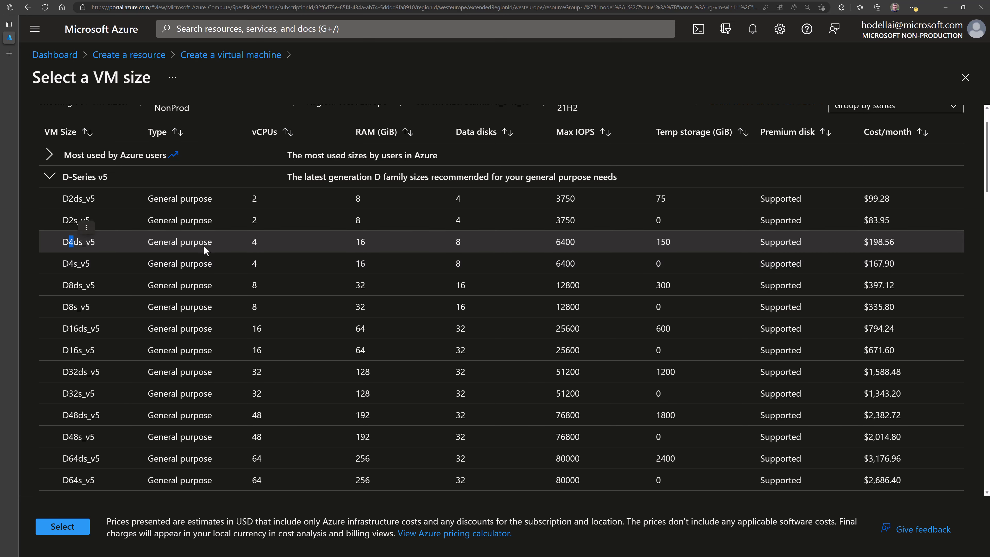
drag(247, 242, 260, 242)
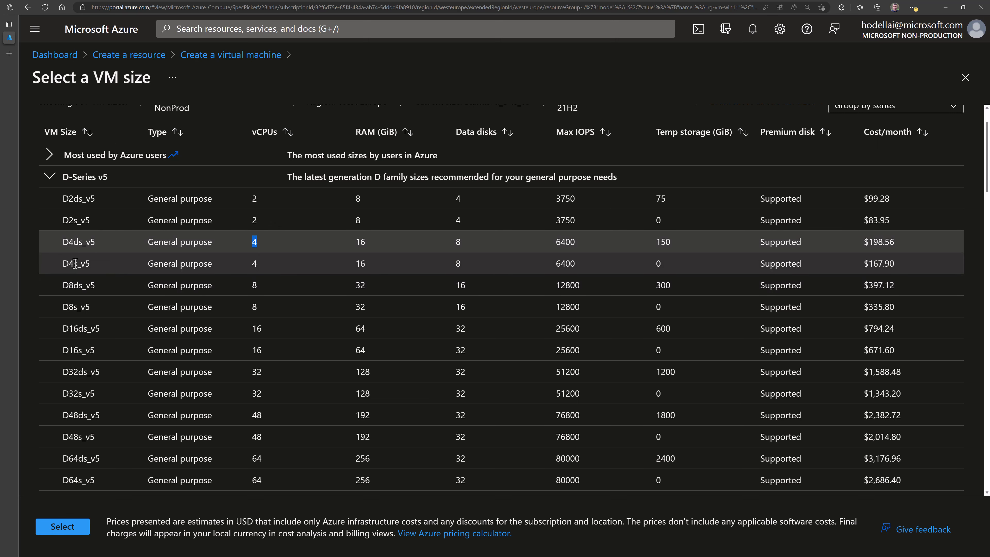
drag(76, 242, 80, 241)
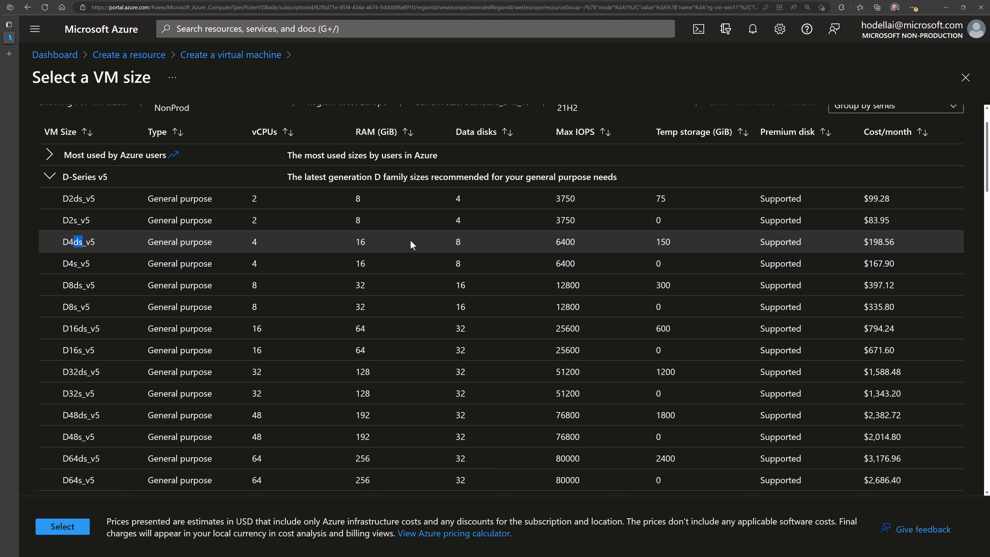
click(150, 250)
click(83, 245)
drag(871, 241, 897, 243)
click(206, 244)
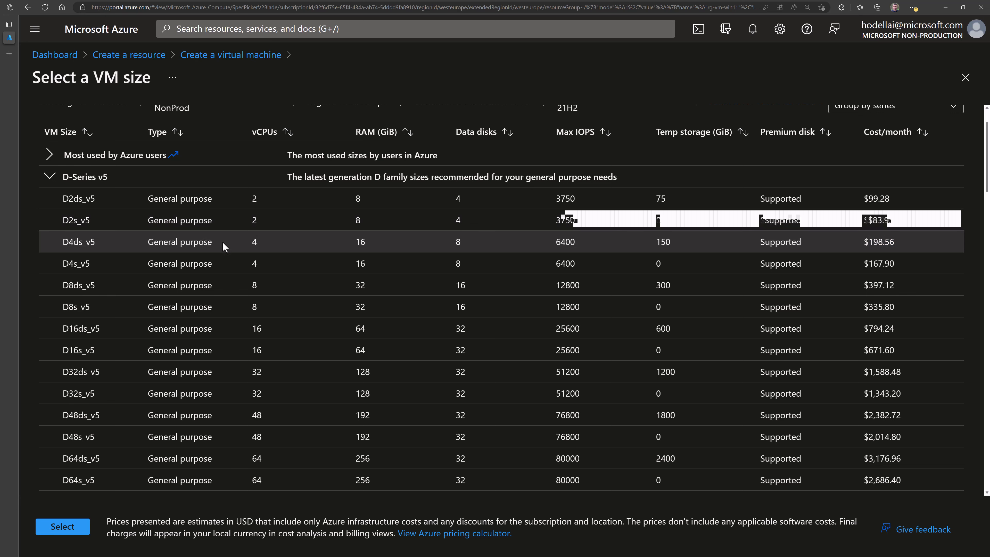
- Confirm the D4ds_v5 size, then enter the administrator username and saved password
click(78, 527)
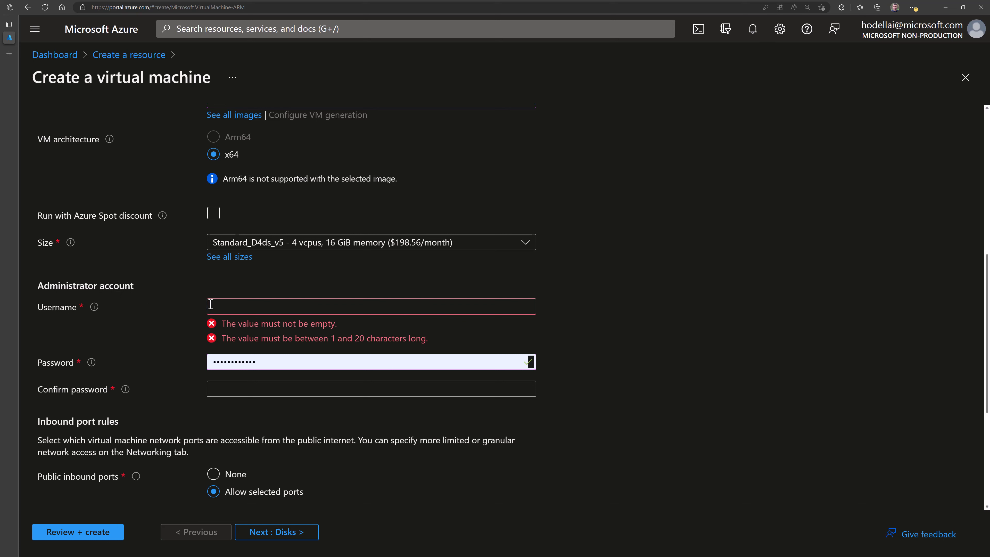
click(221, 303)
text(houssem)
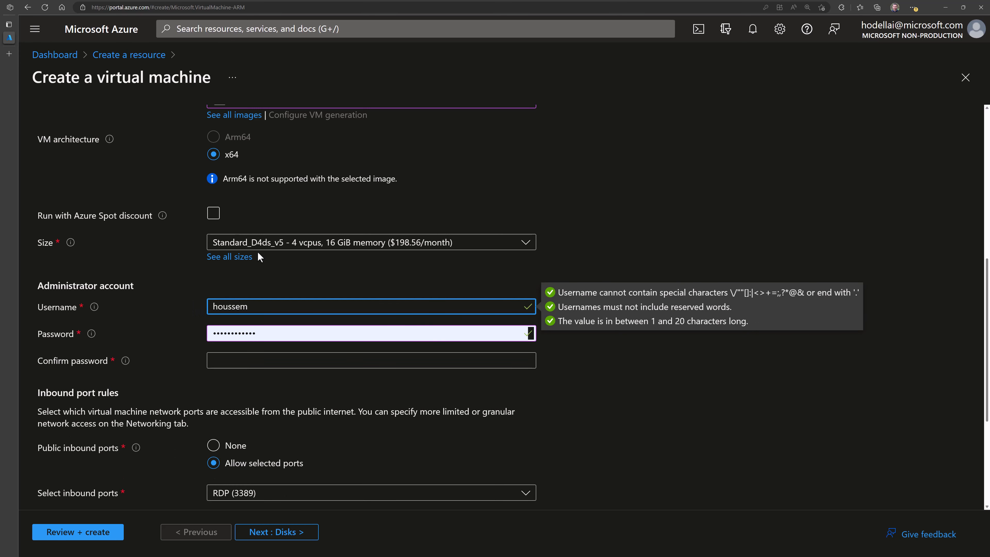
click(187, 310)
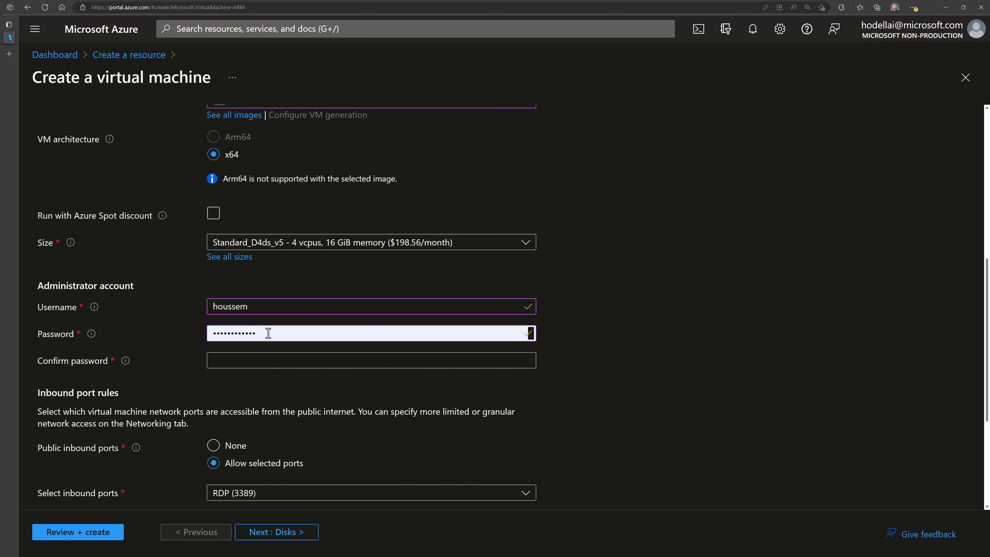
click(253, 359)
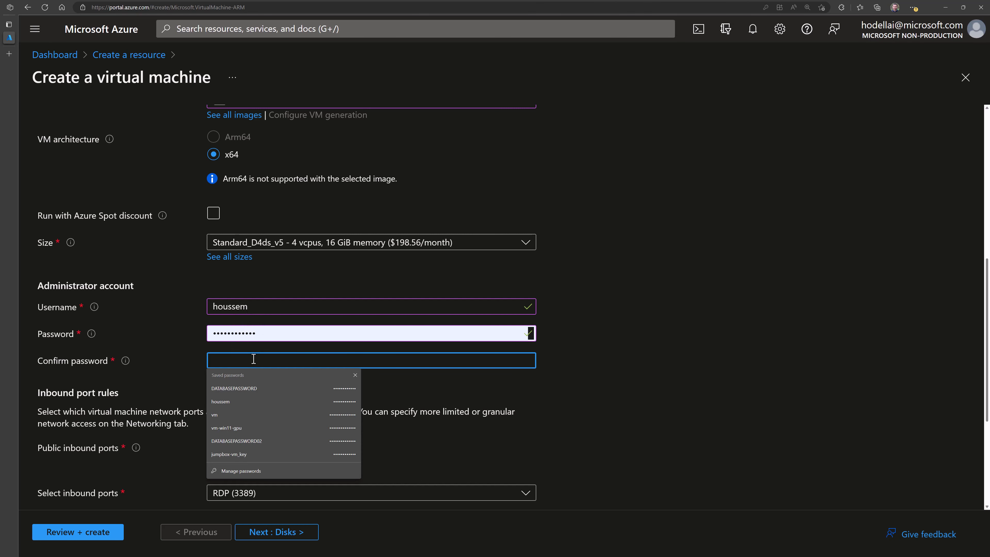
click(230, 401)
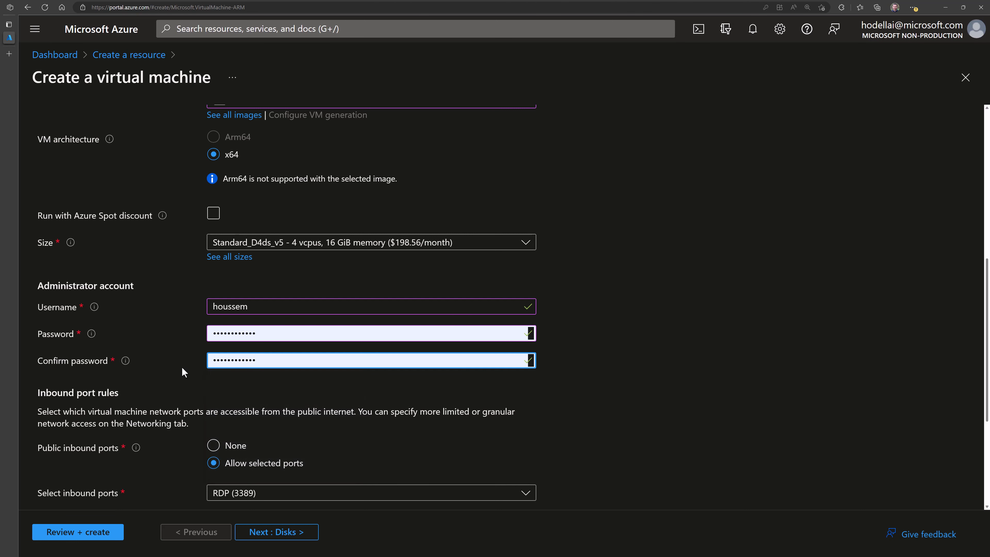
- Allow public inbound access on RDP (3389) only
scroll(177, 378, down, 2)
scroll(161, 401, down, 2)
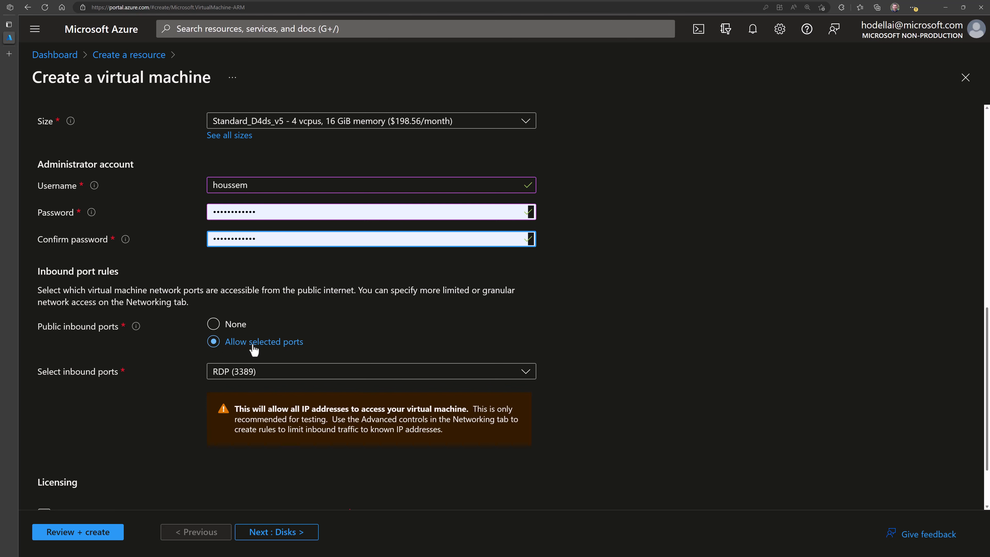
click(242, 375)
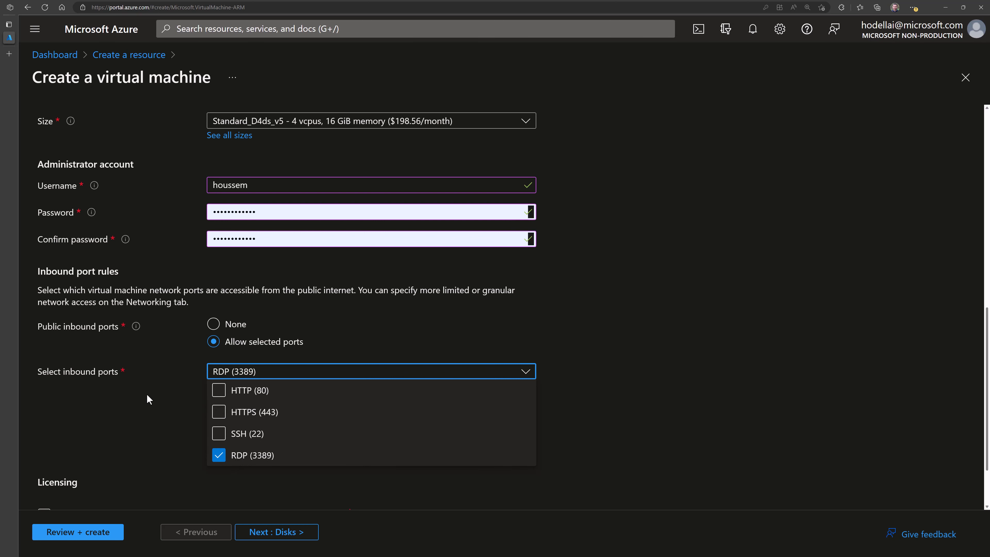
click(158, 381)
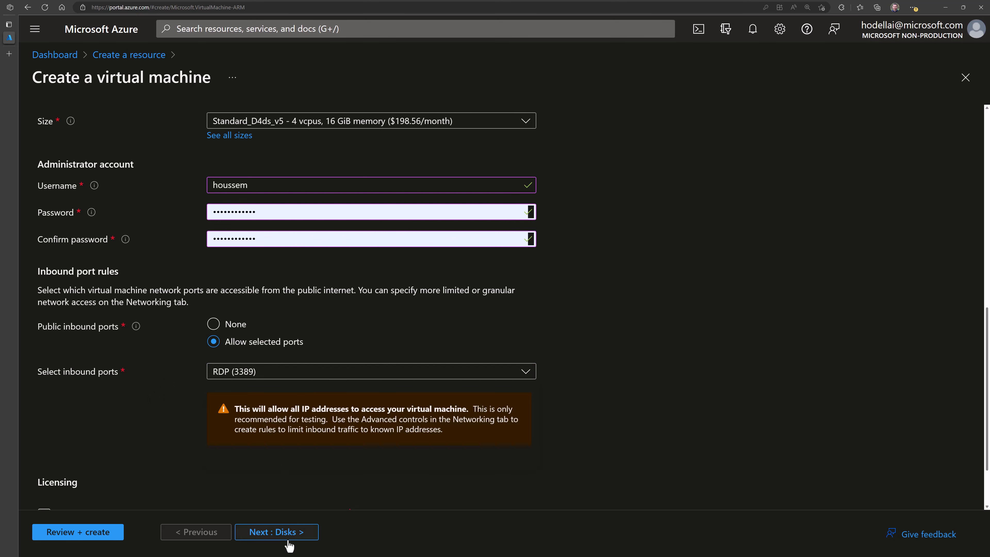
- On the Disks page, keep the OS disk type as Premium SSD (locally-redundant storage)
click(289, 533)
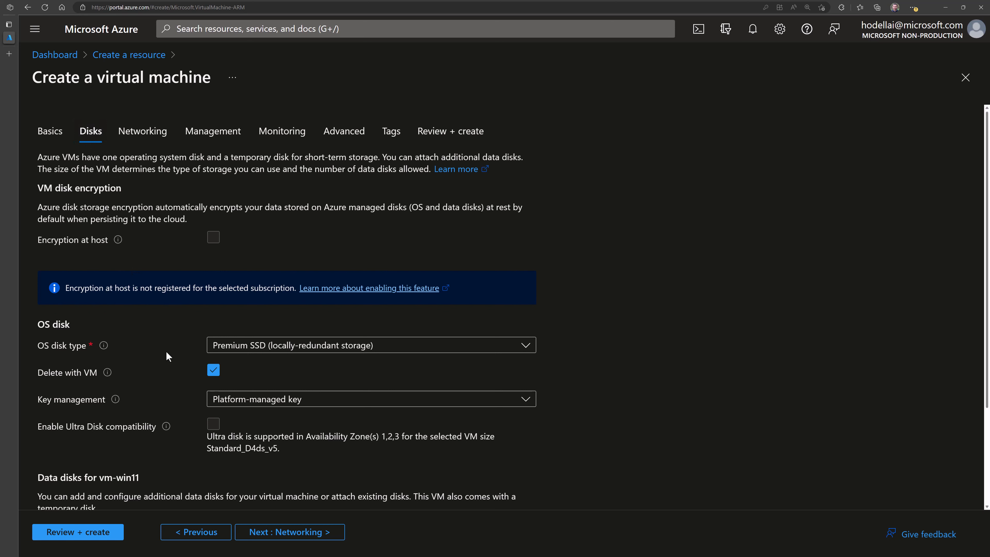
scroll(172, 351, down, 2)
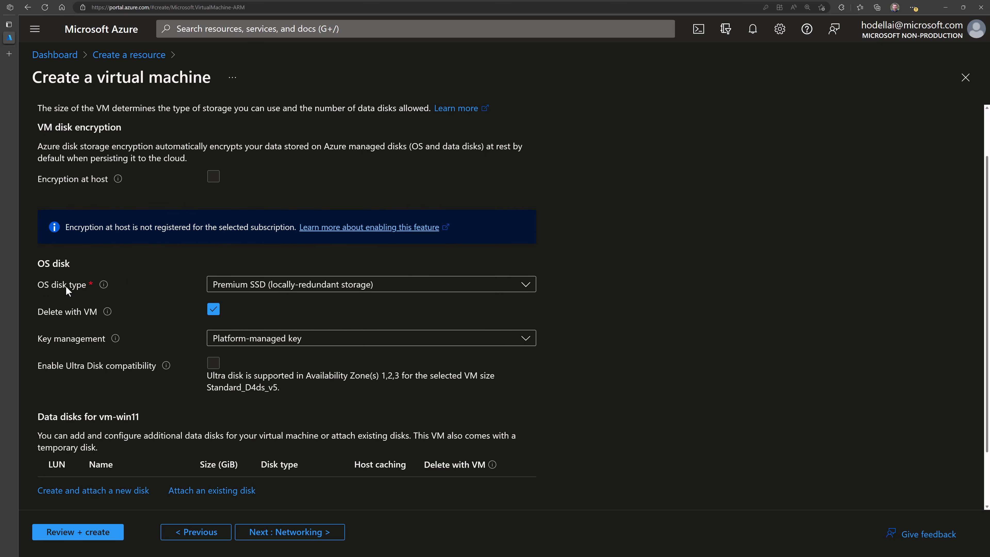
click(230, 288)
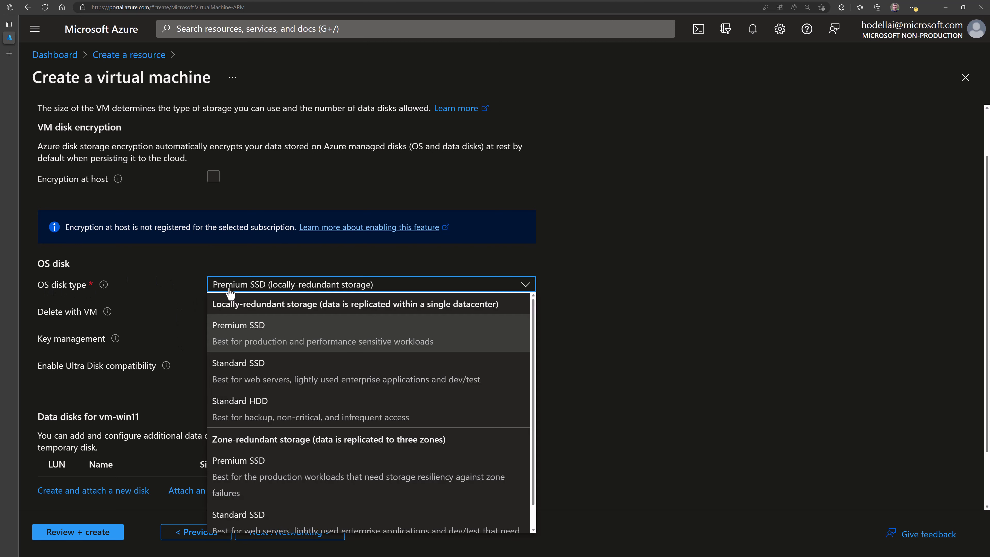
scroll(289, 445, down, 1)
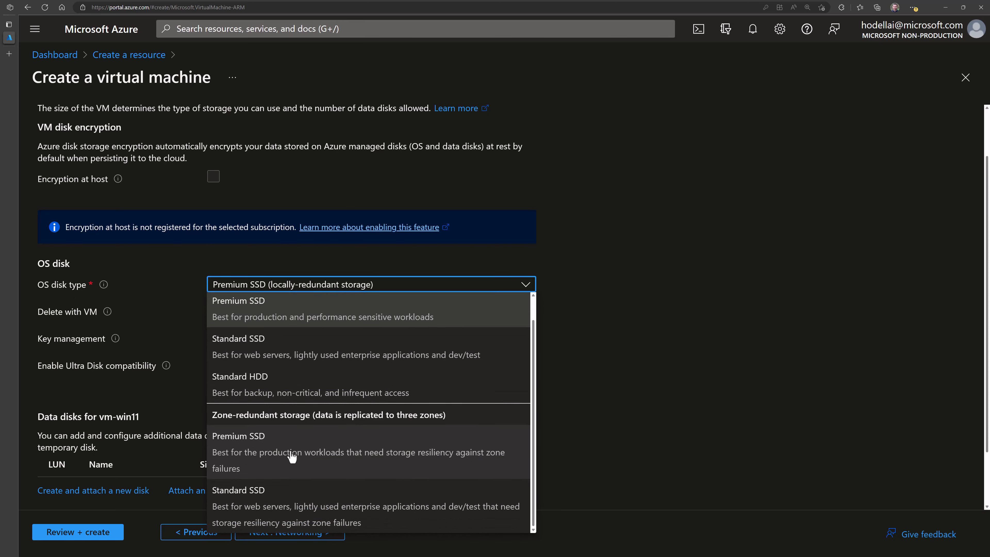
scroll(291, 415, up, 1)
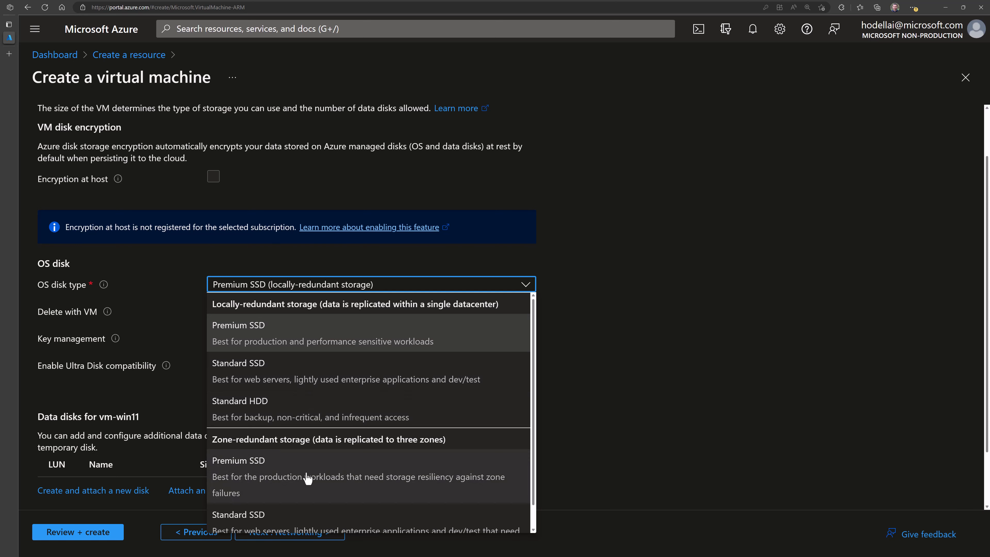
scroll(307, 477, down, 1)
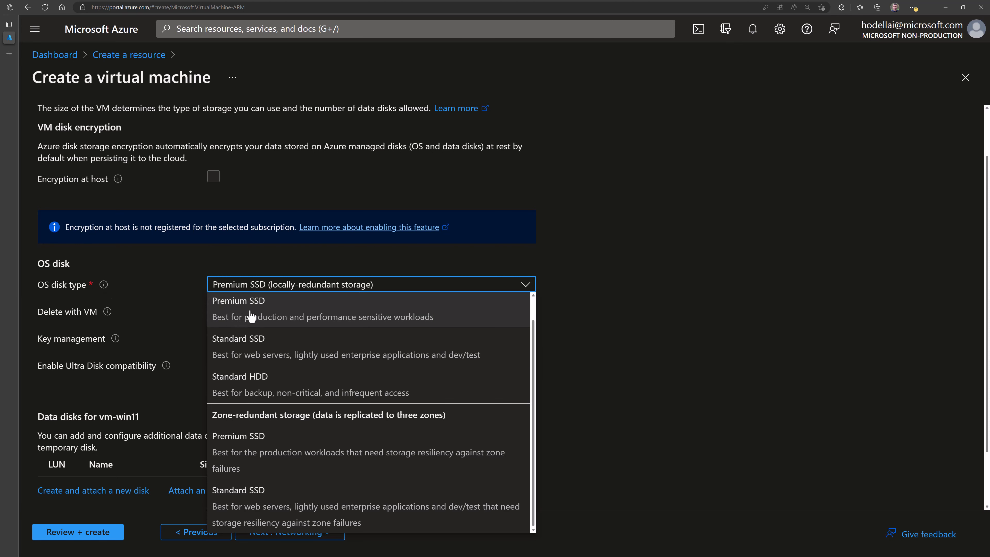
click(251, 316)
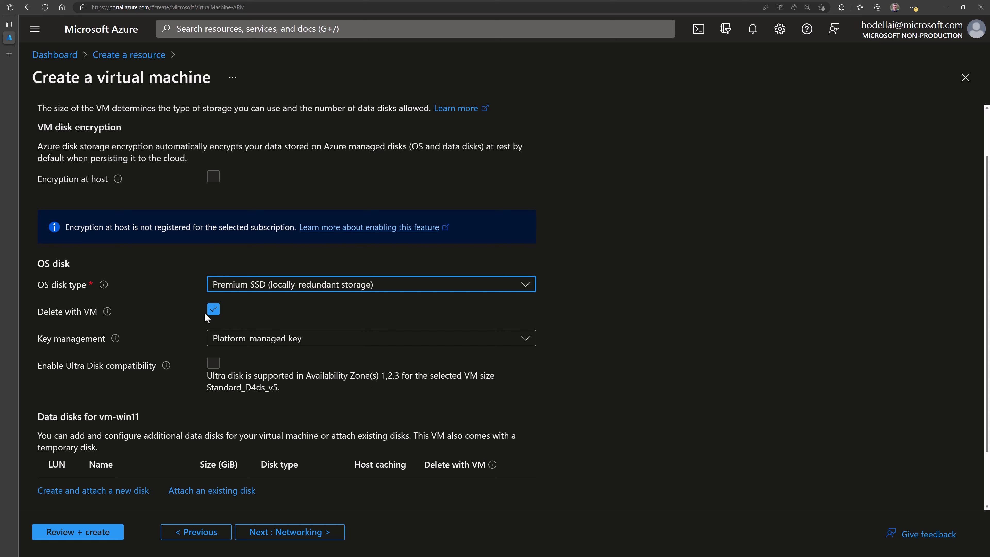
- Keep Platform-managed key for disk encryption and expand the Advanced disk options
click(229, 343)
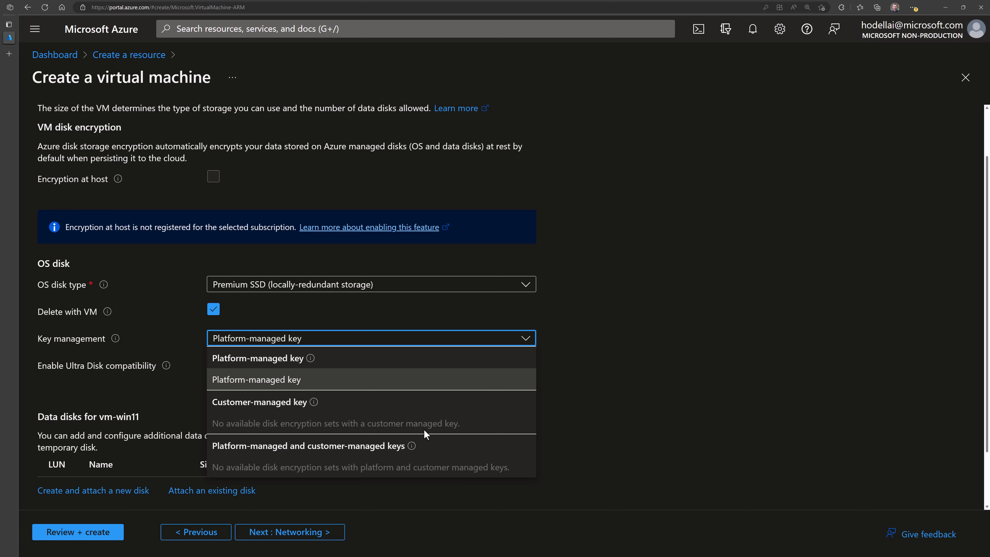
click(278, 380)
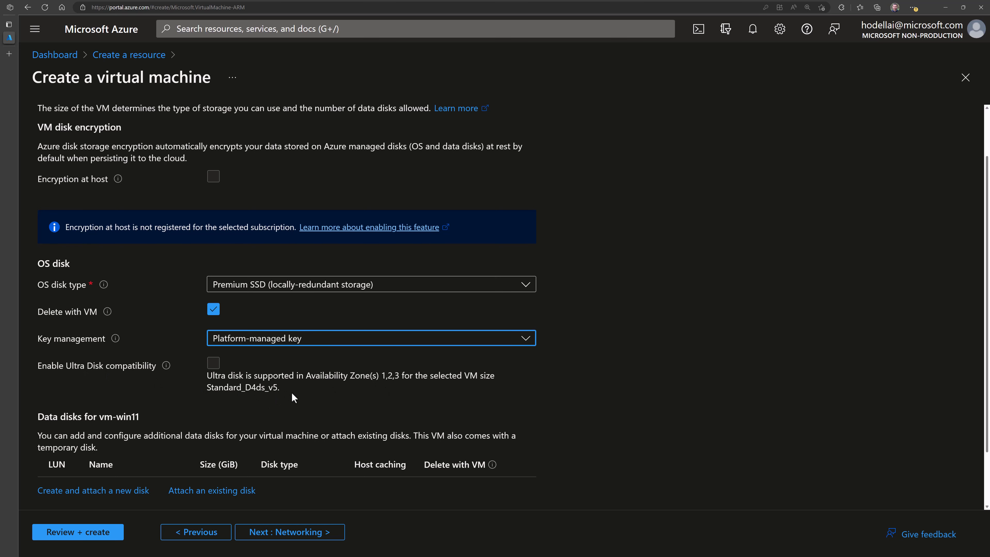
scroll(291, 392, down, 1)
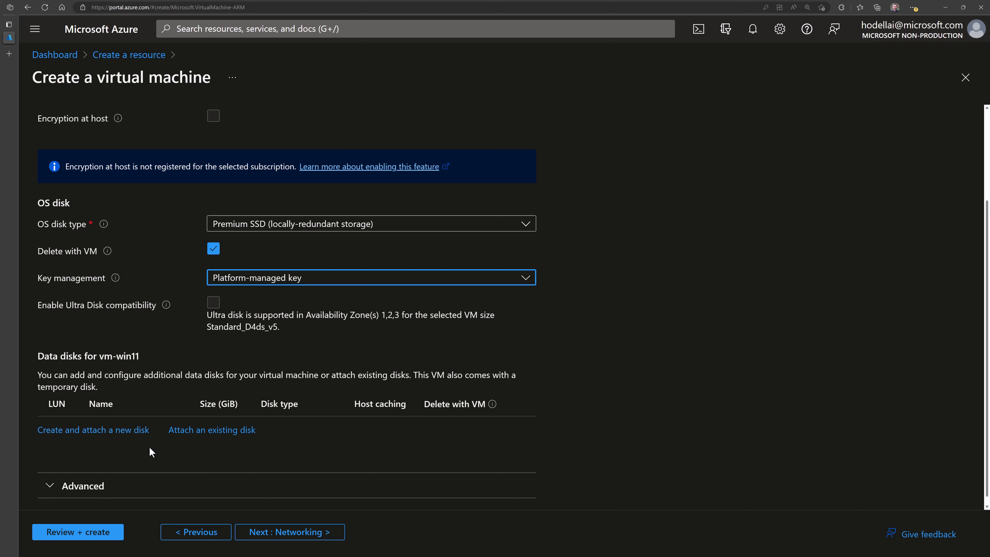
click(90, 490)
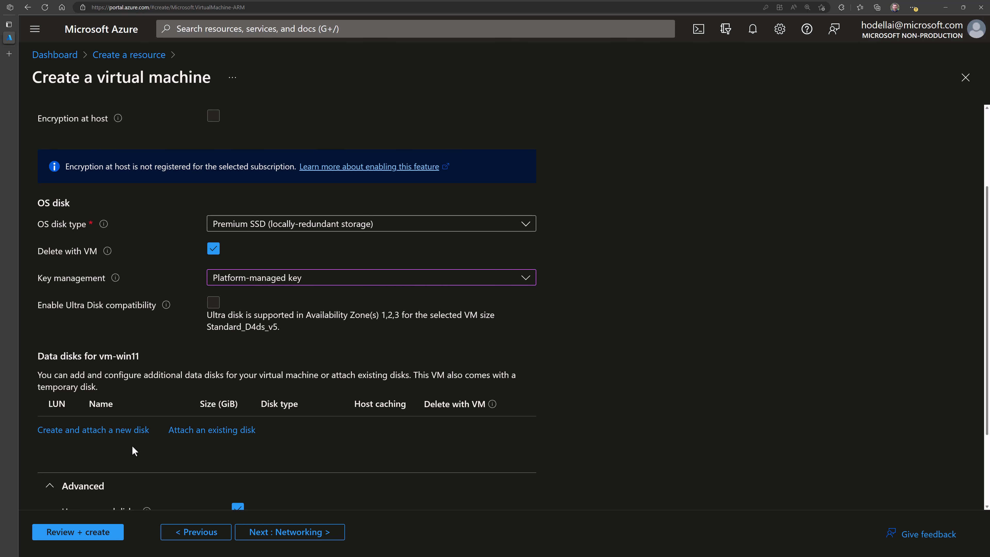
scroll(133, 443, down, 3)
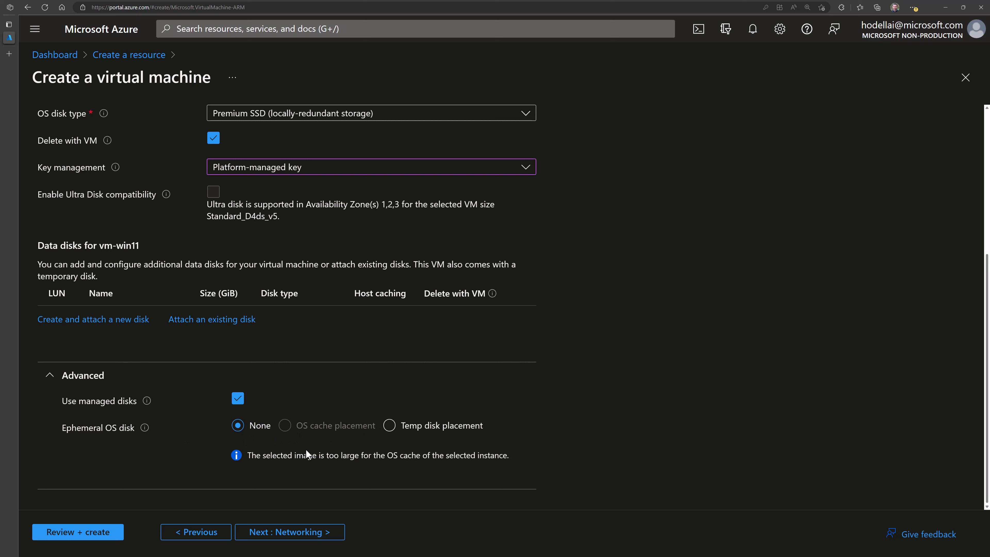
scroll(182, 221, up, 6)
- Go to Networking, glance at the OneNote VM diagram, and review available virtual networks
click(148, 140)
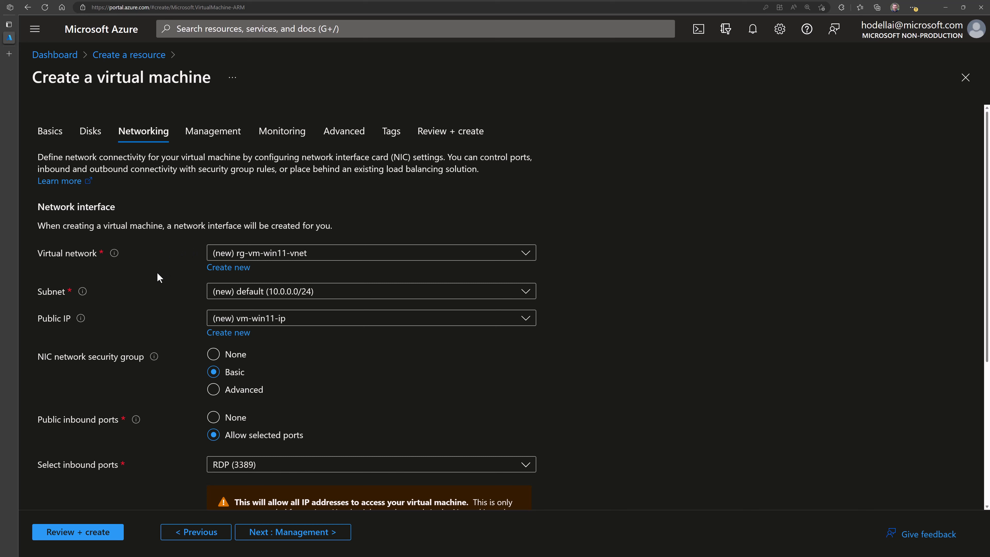
key(alt+Tab)
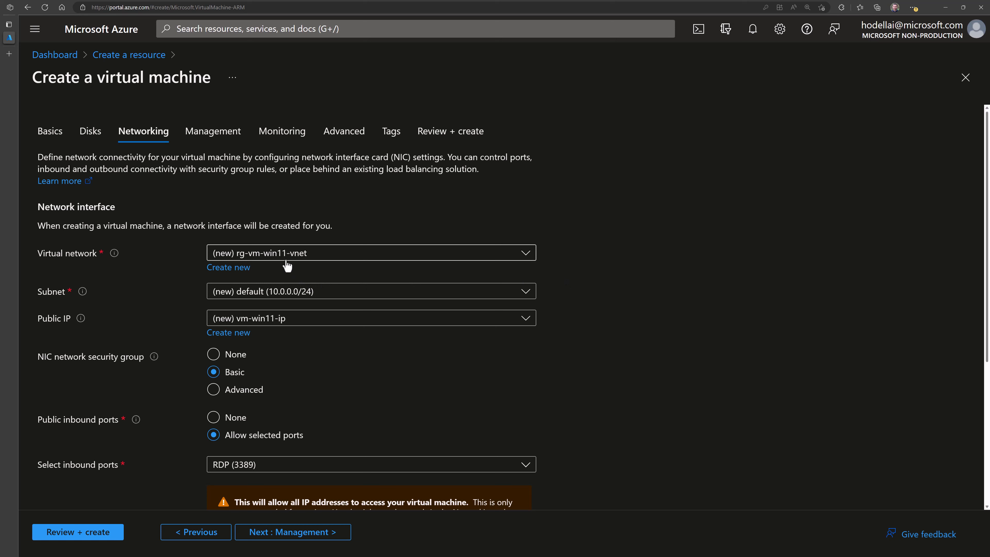
click(265, 257)
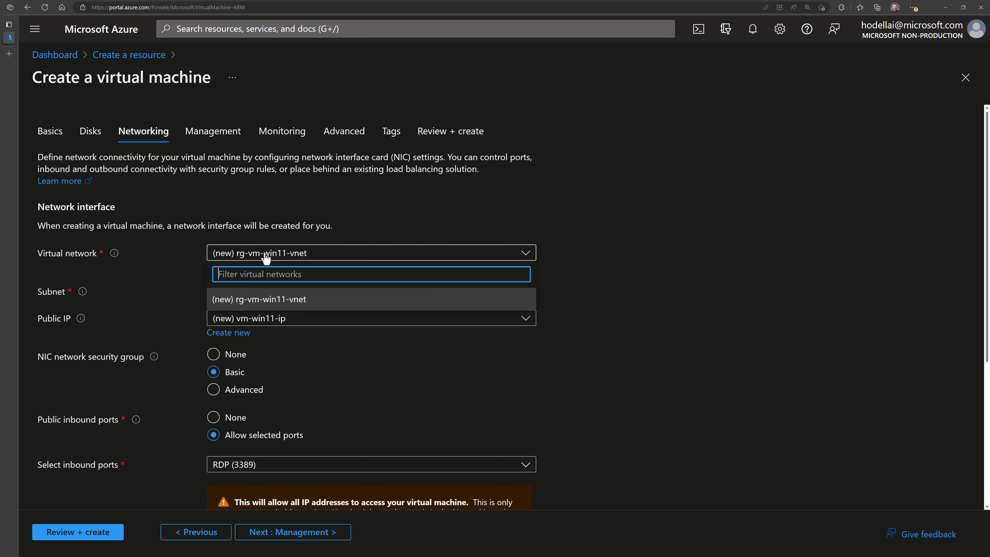
- Create a new virtual network named vnet-vm-win11
click(175, 253)
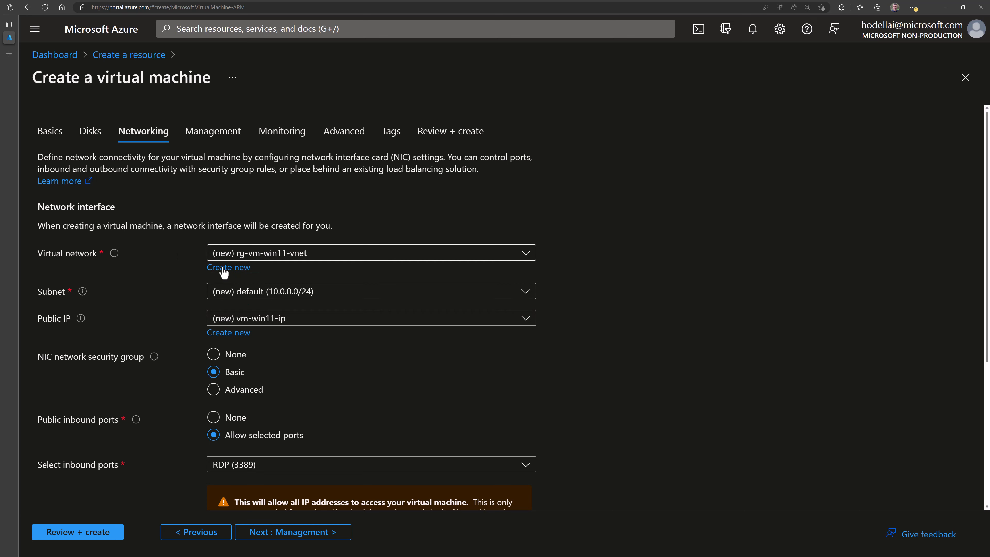
click(228, 267)
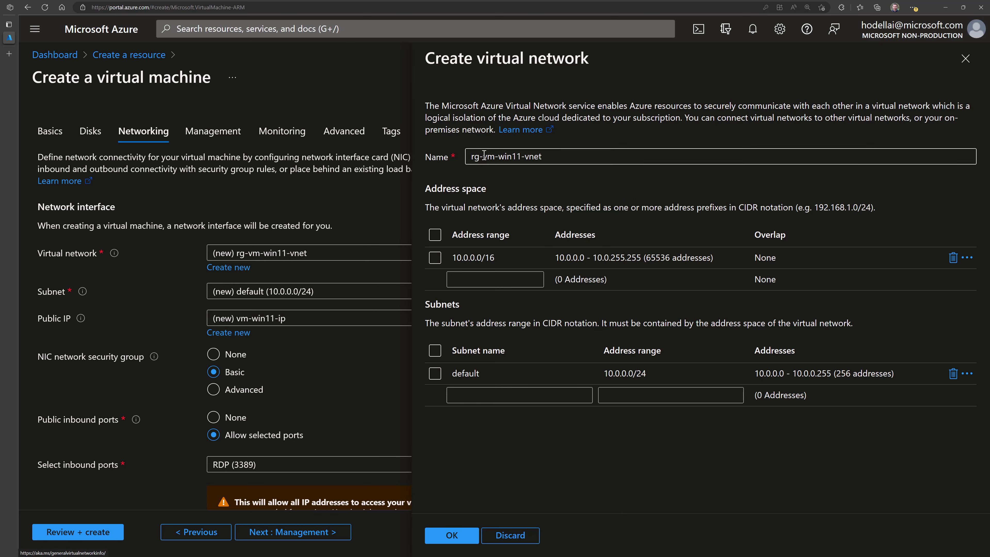
drag(481, 155, 440, 156)
text(vnet)
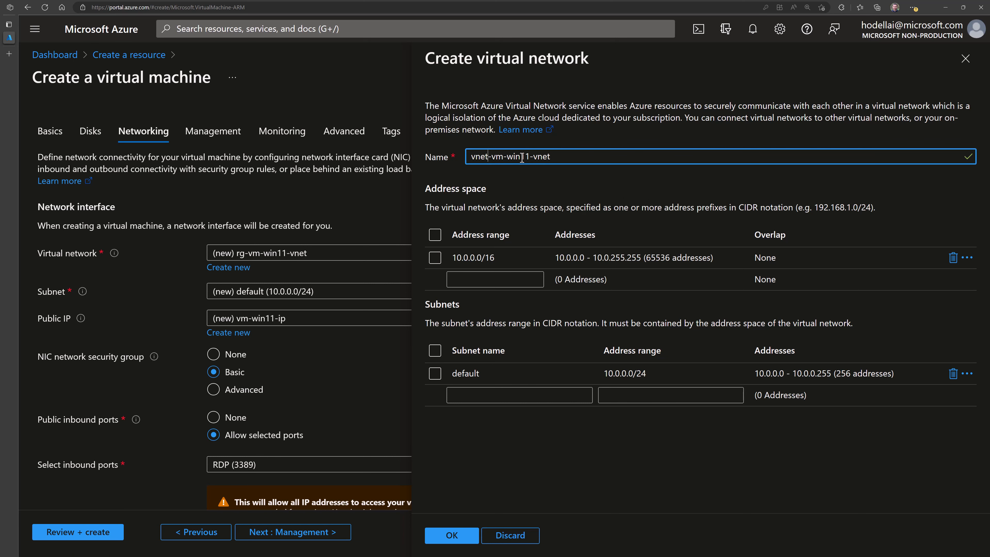
drag(530, 157, 597, 161)
key(BackSpace)
- Rename the network's default subnet to snet-vm
click(485, 372)
drag(485, 373, 442, 377)
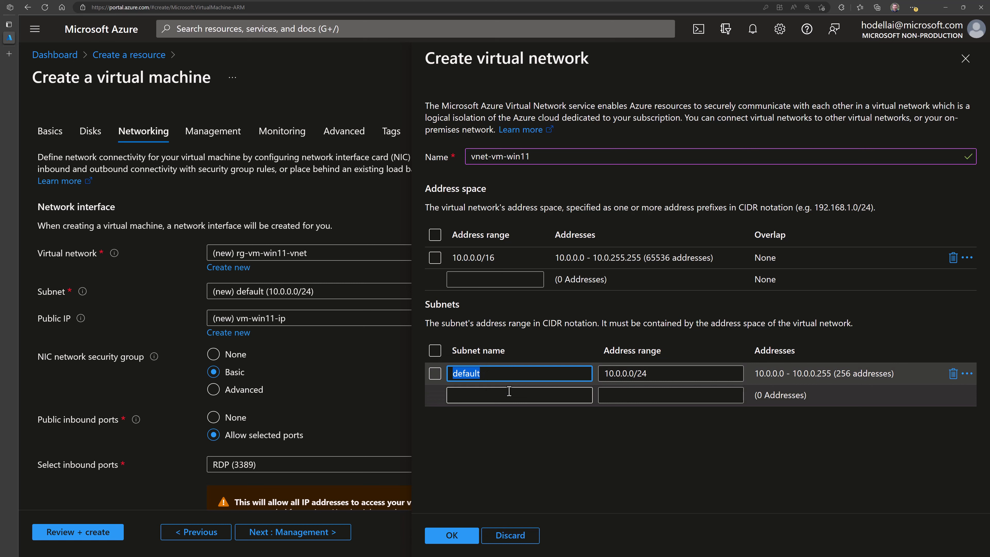
text(snet-vm)
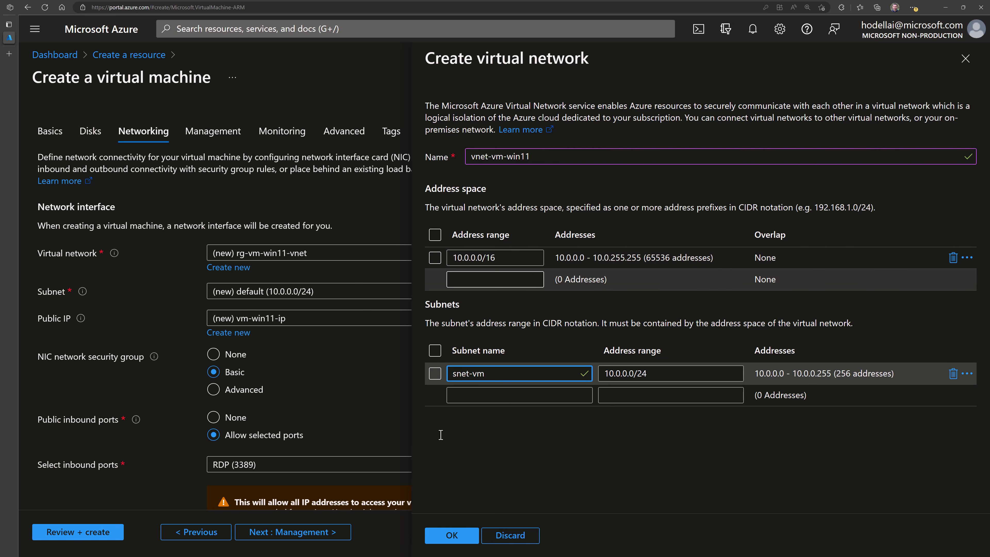
- Apply vnet-vm-win11, keeping subnet snet-vm and public IP vm-win11-ip
click(459, 535)
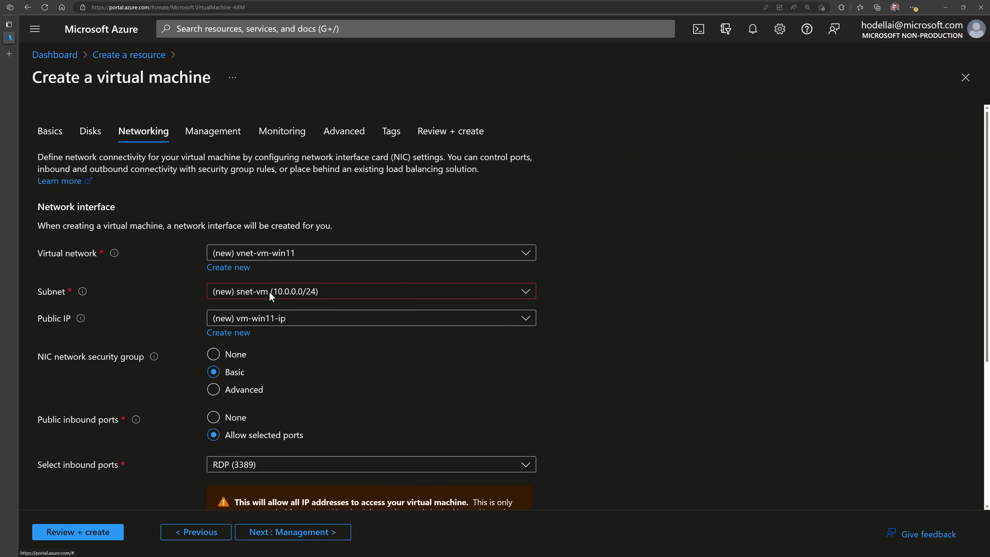
click(284, 297)
click(283, 296)
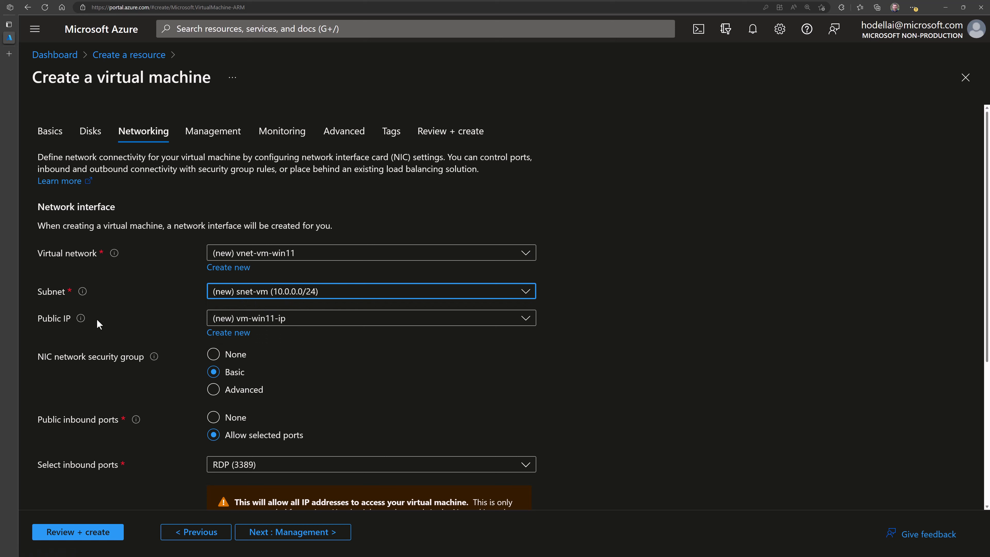
click(274, 327)
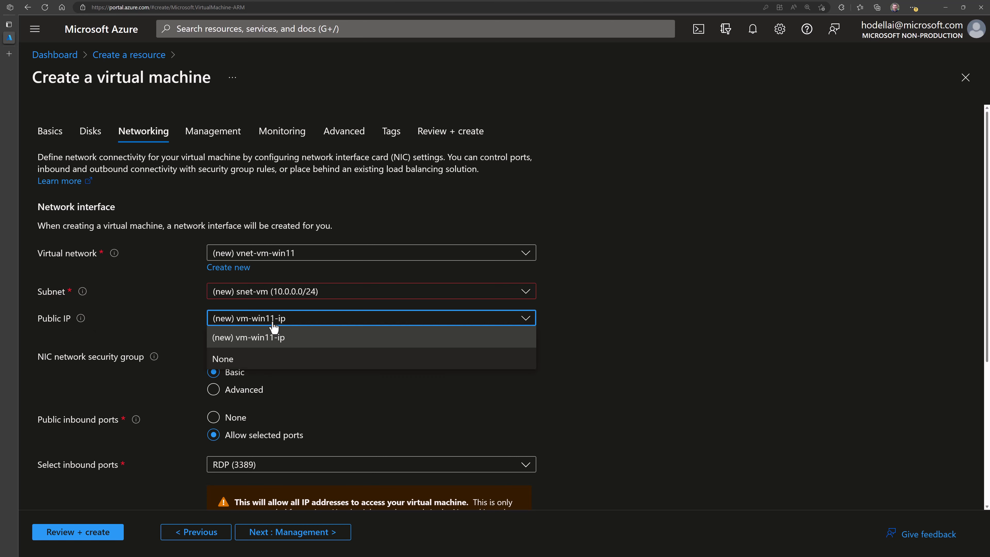
click(275, 324)
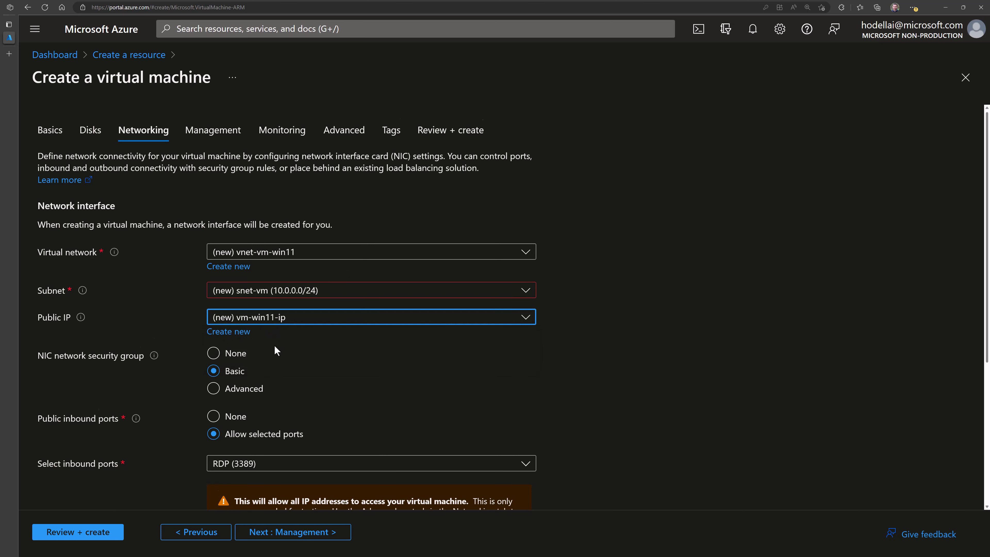
scroll(275, 346, down, 1)
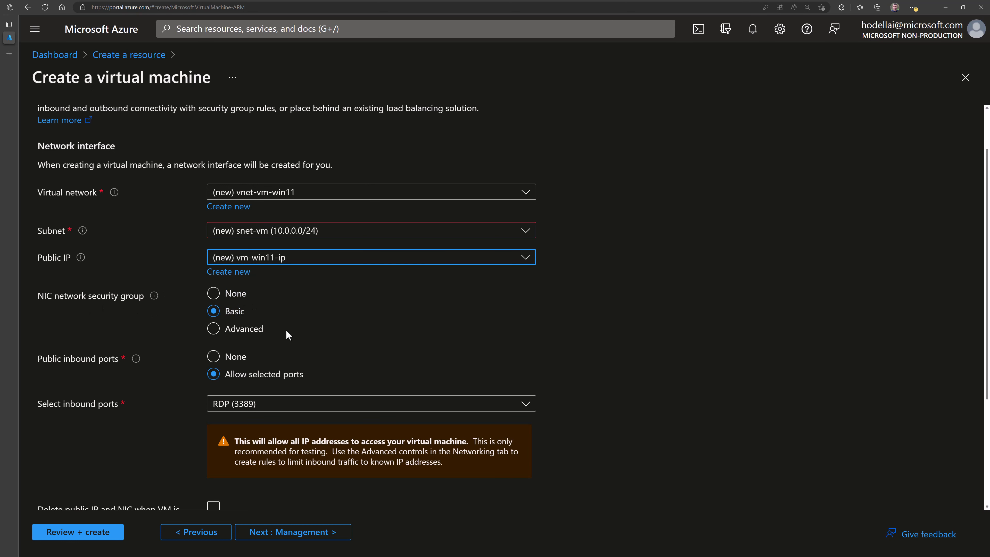
scroll(285, 329, down, 1)
- Set the NIC network security group to Basic
click(241, 273)
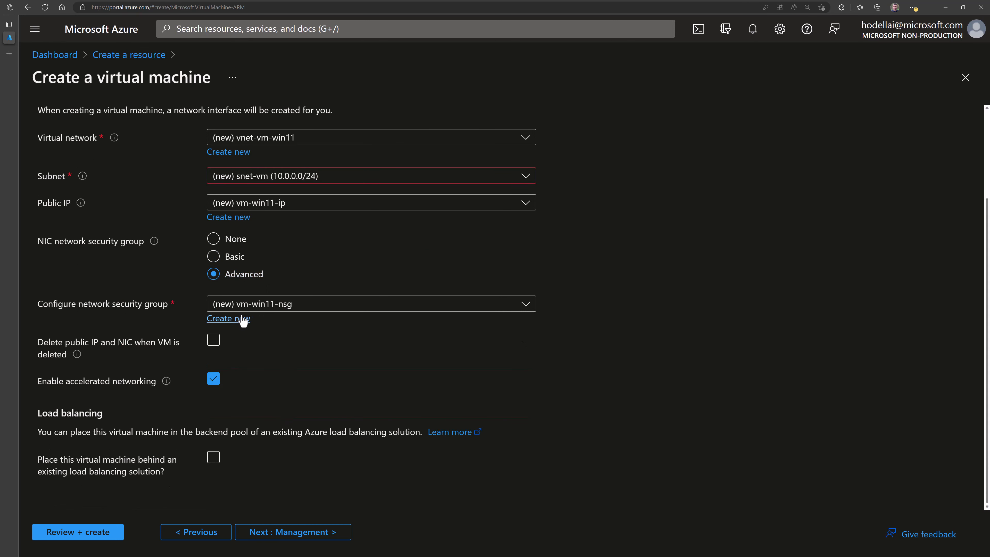
click(231, 259)
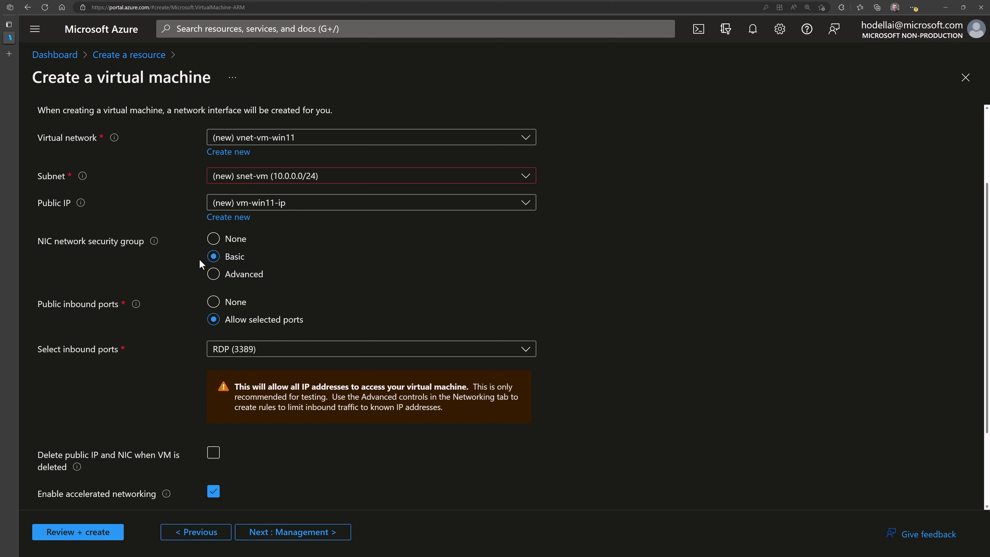
click(229, 241)
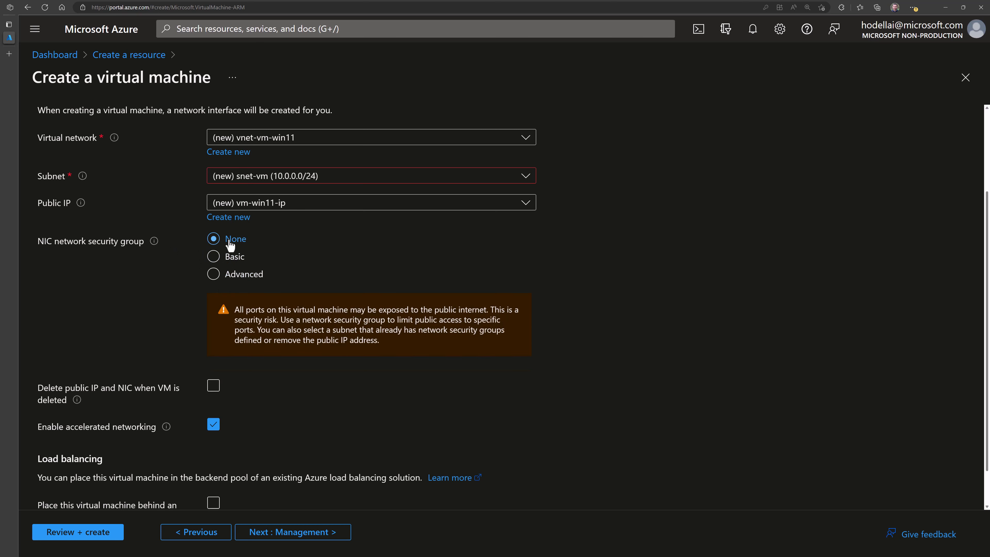
click(229, 260)
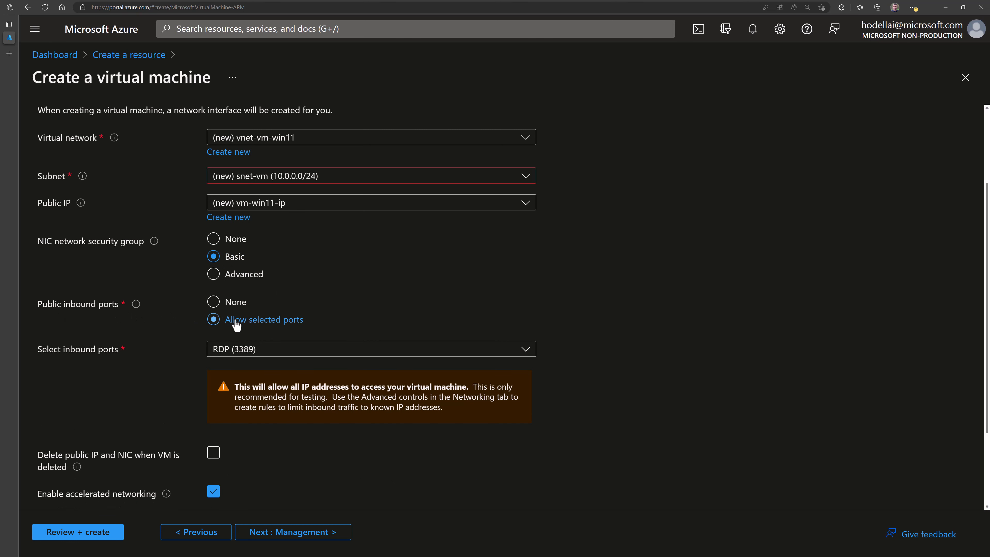
scroll(281, 333, down, 2)
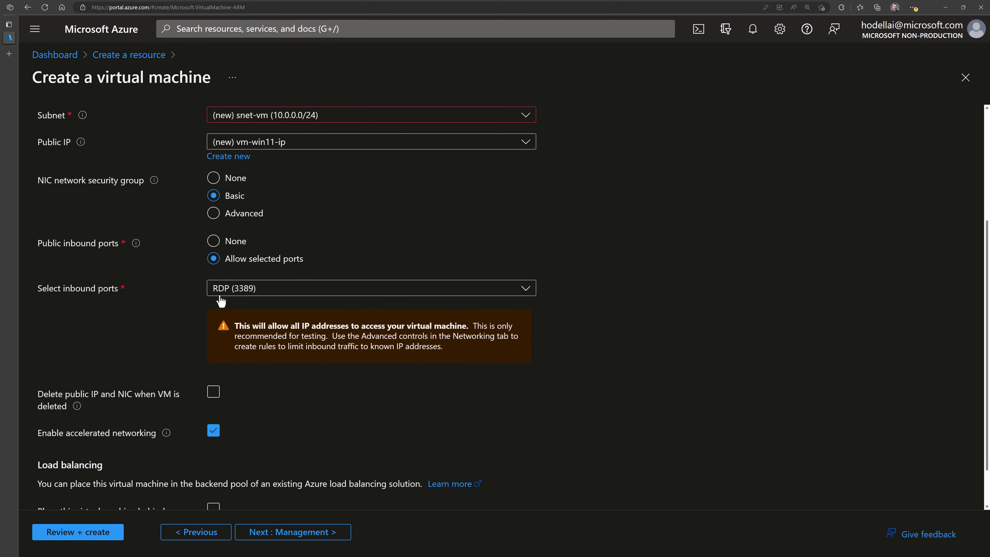
scroll(218, 297, down, 1)
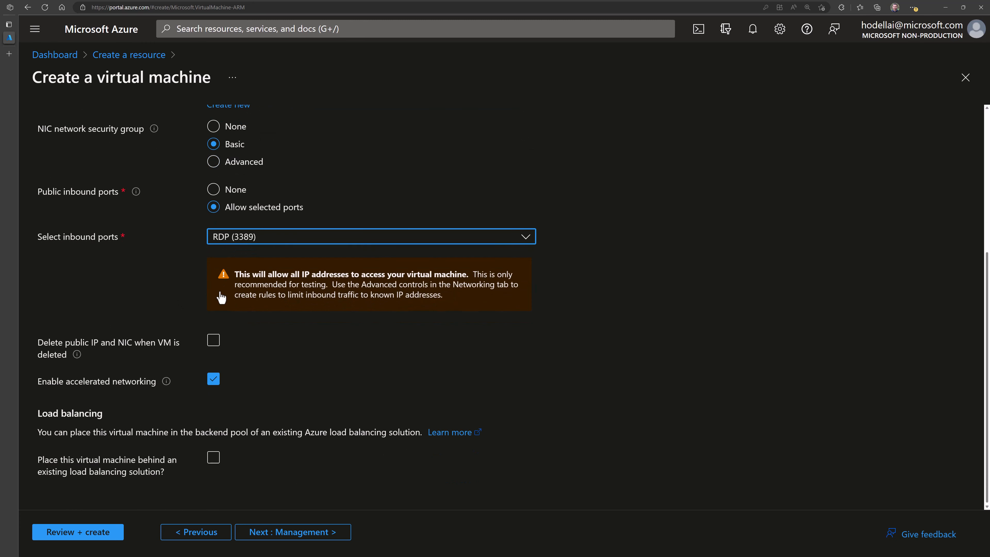
- Keep RDP (3389) inbound and delete the public IP and NIC with the VM
click(223, 242)
click(223, 242)
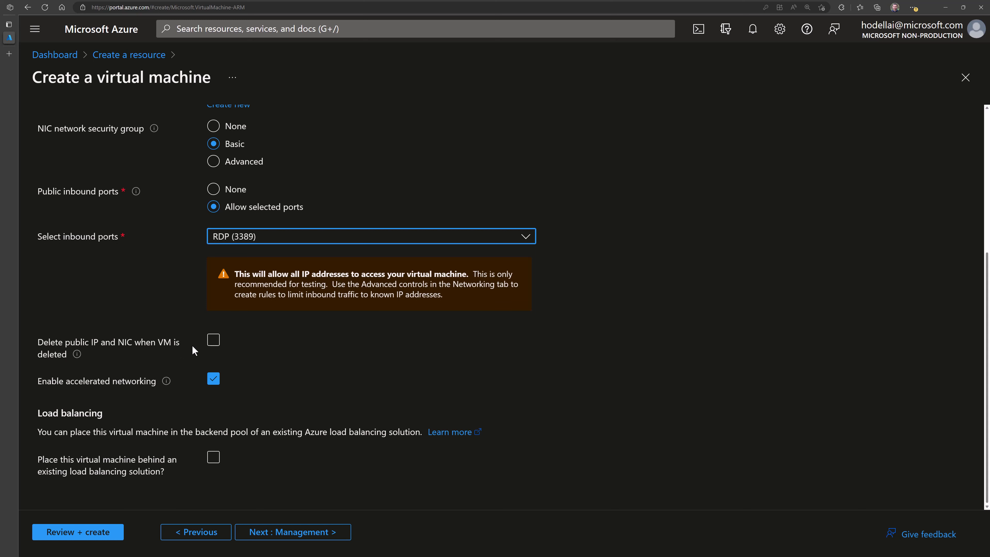
click(213, 341)
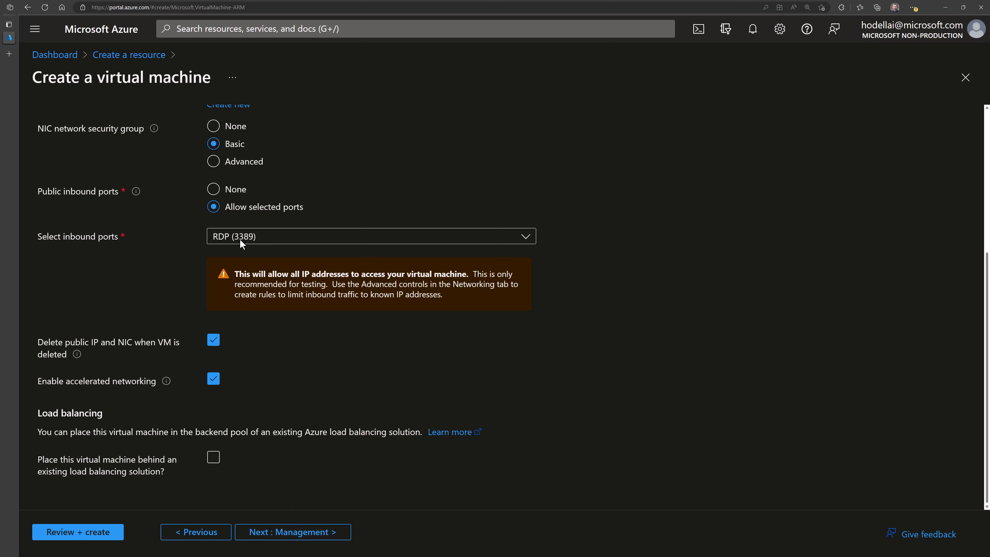
scroll(209, 155, up, 5)
scroll(209, 152, up, 2)
- On the Management page, leave the system assigned managed identity turned off
click(209, 133)
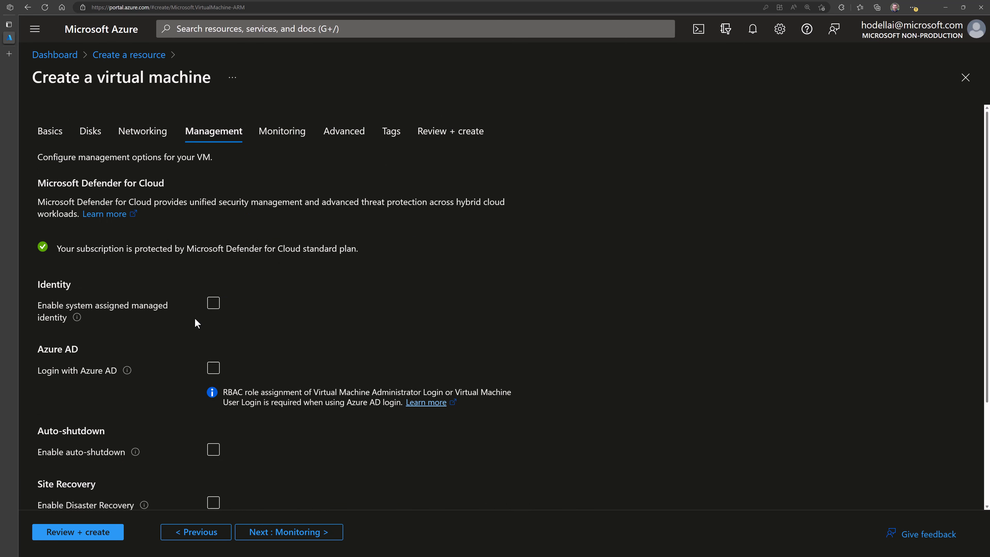
scroll(195, 319, down, 2)
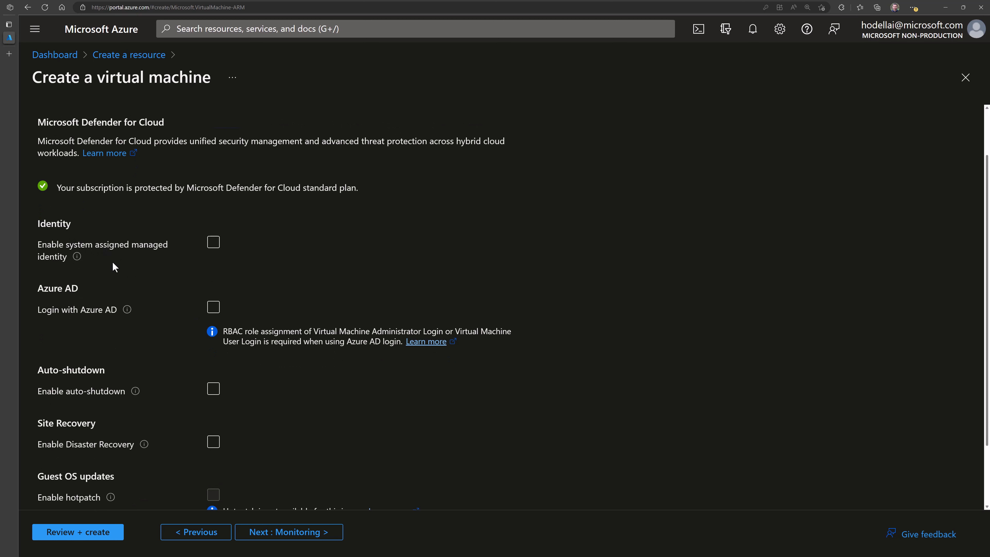
click(213, 246)
click(214, 246)
click(214, 311)
- Leave scheduled auto-shutdown disabled
scroll(253, 360, down, 2)
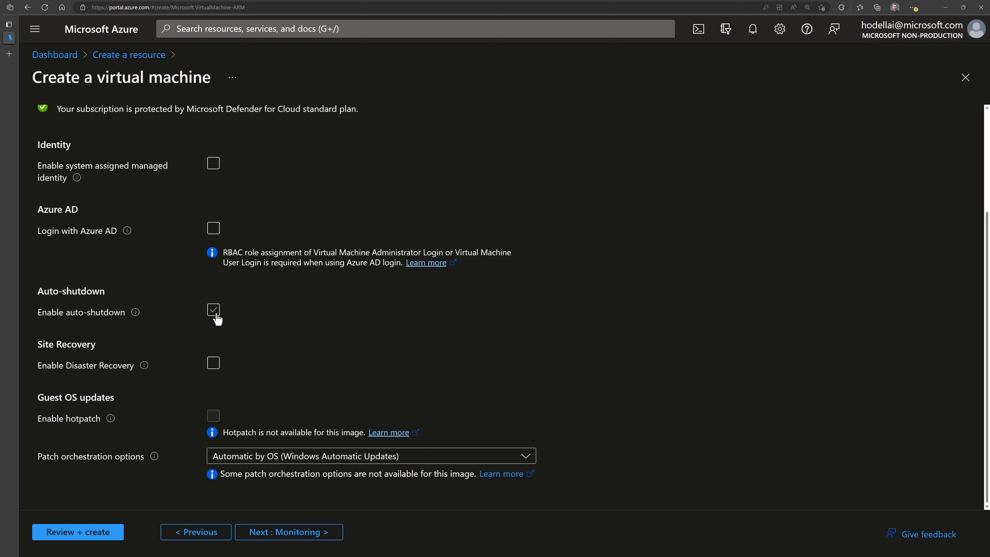
click(216, 316)
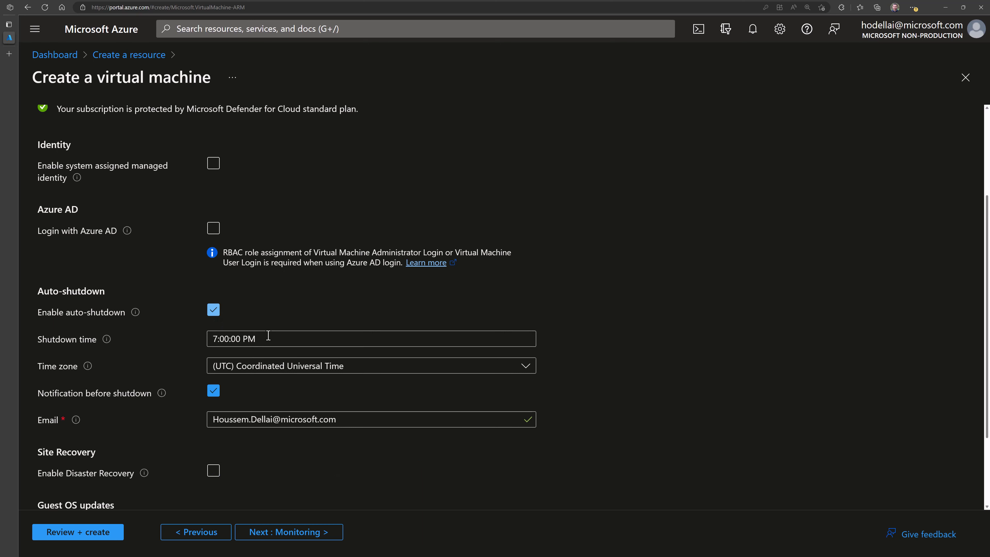
scroll(268, 336, down, 2)
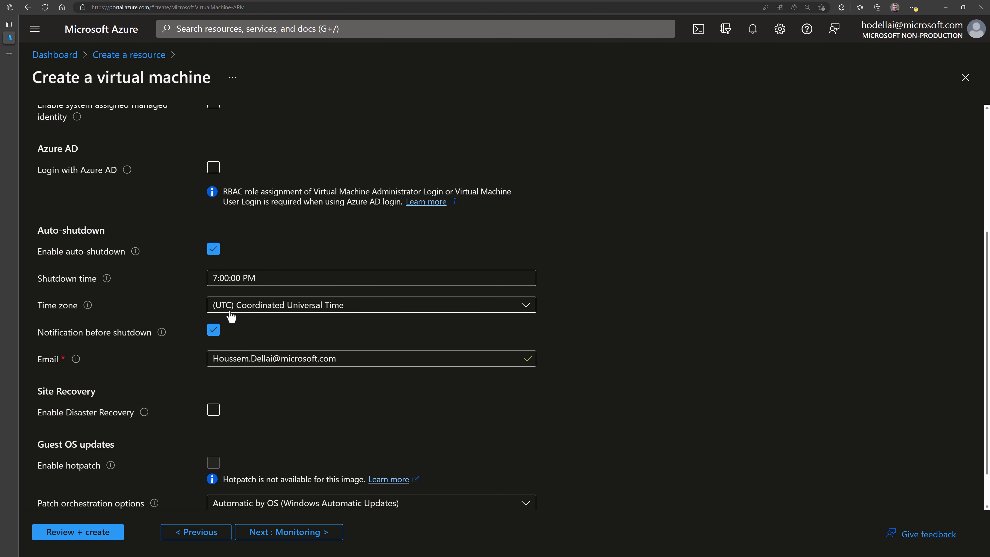
click(214, 251)
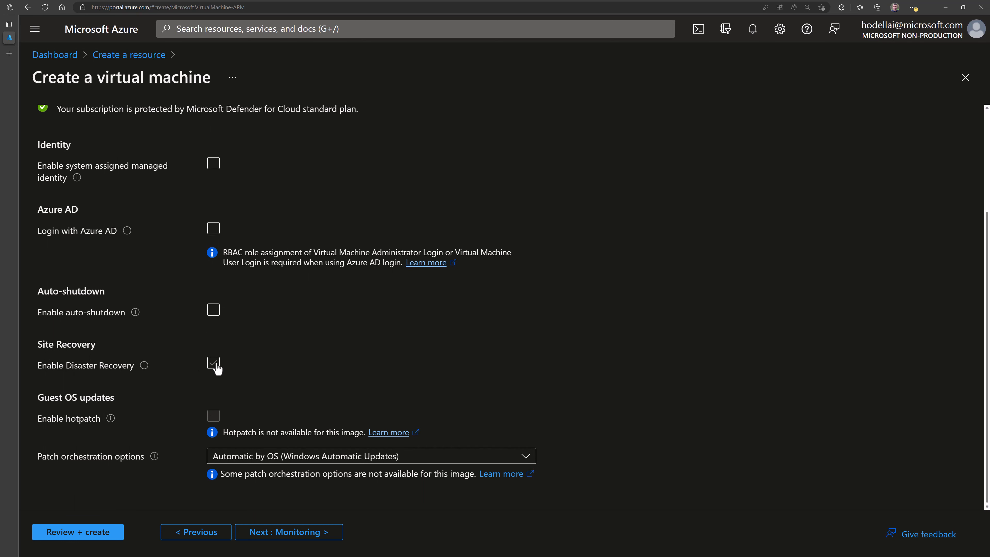
click(214, 363)
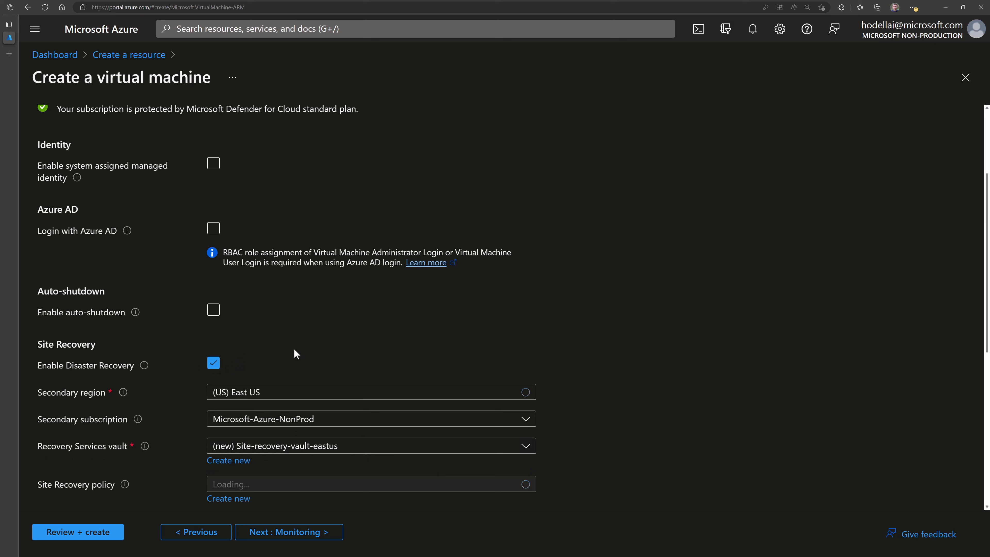
scroll(284, 347, down, 3)
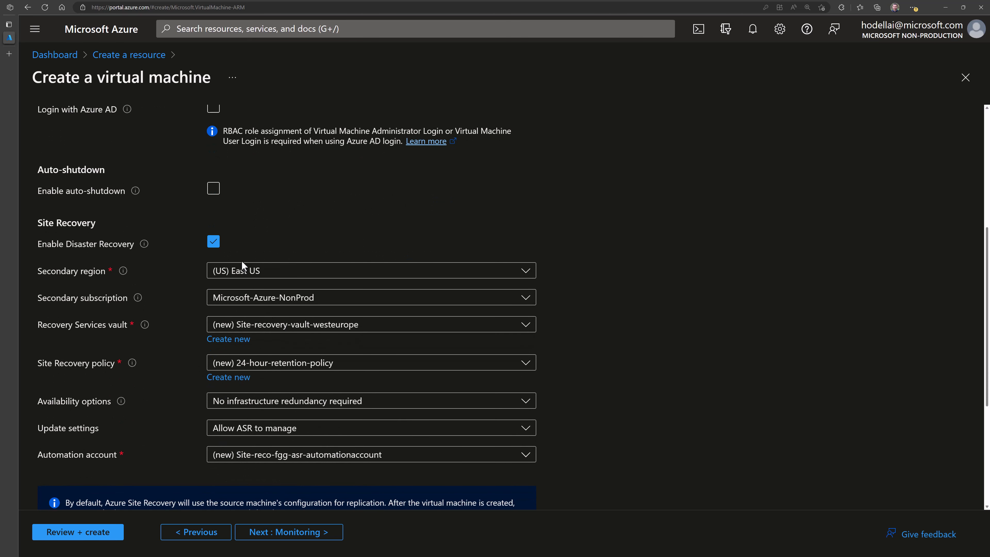
scroll(239, 306, down, 2)
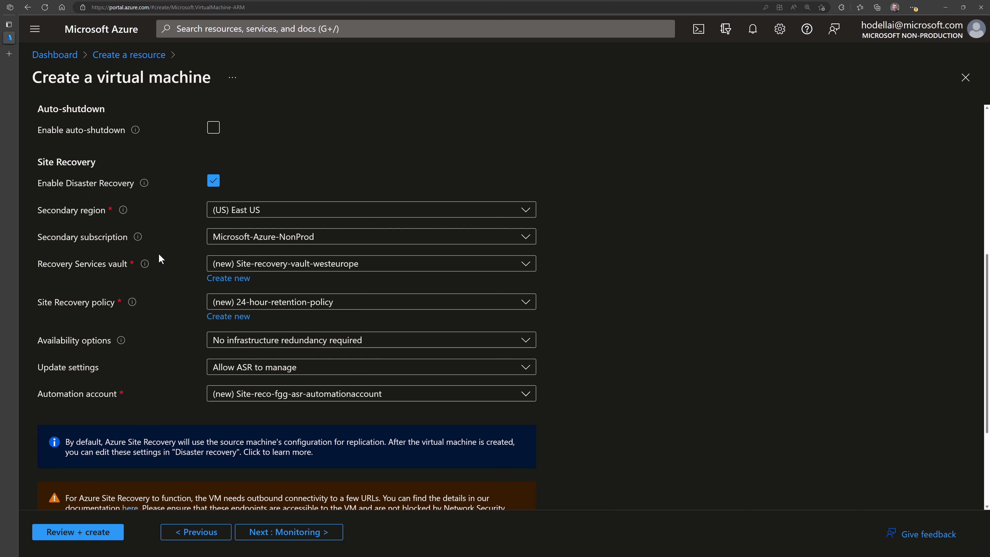
click(213, 181)
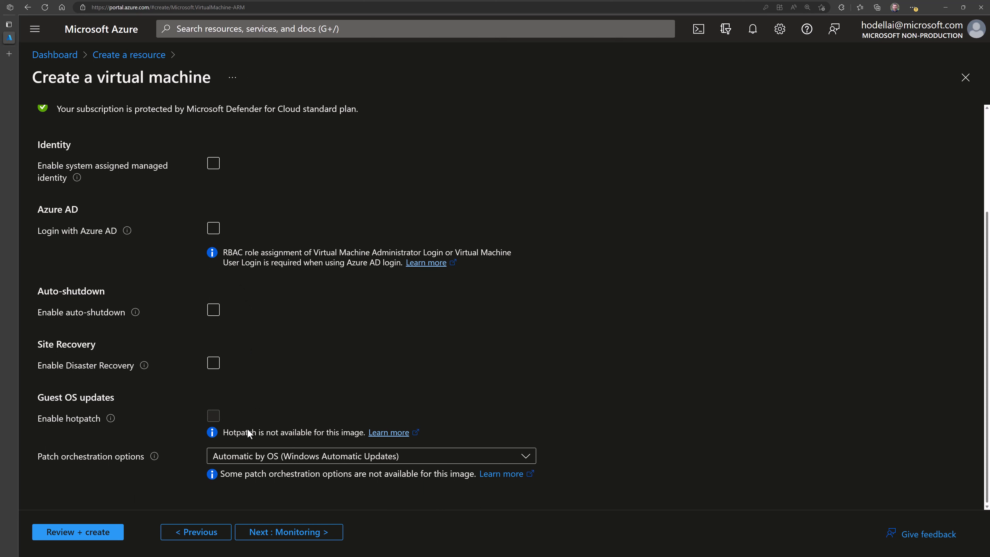
click(260, 459)
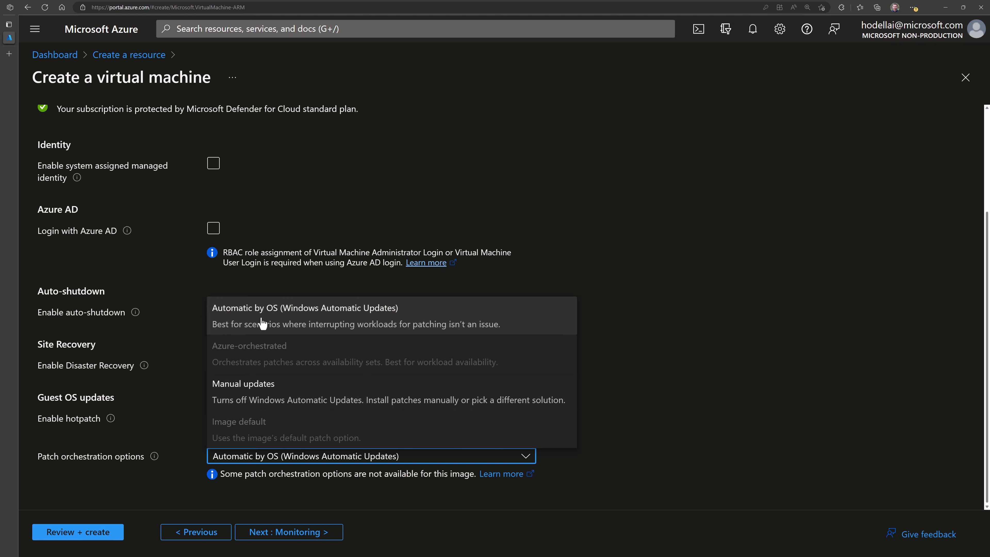
click(170, 316)
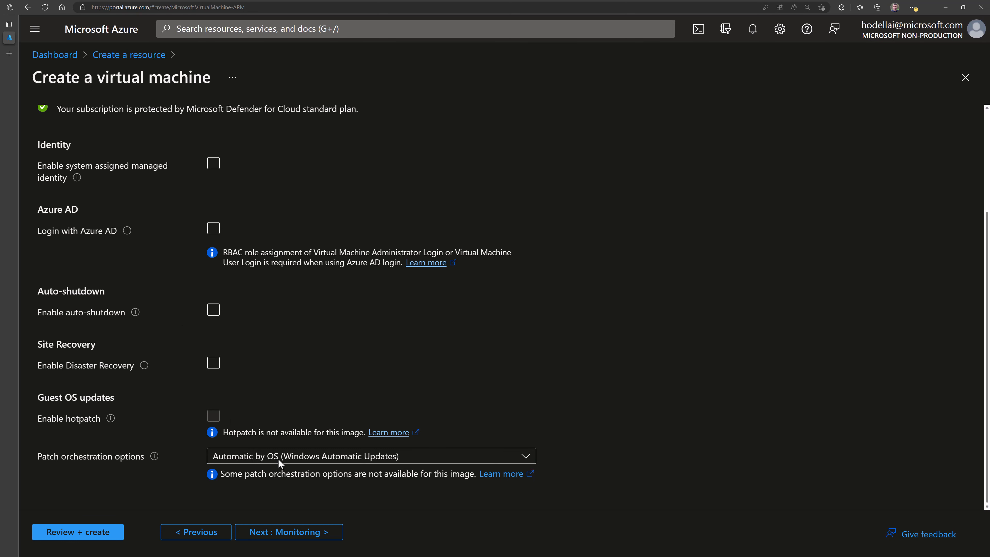
- On Monitoring, enable recommended alert rules, review the Percentage CPU rule, and save them
click(297, 533)
click(213, 203)
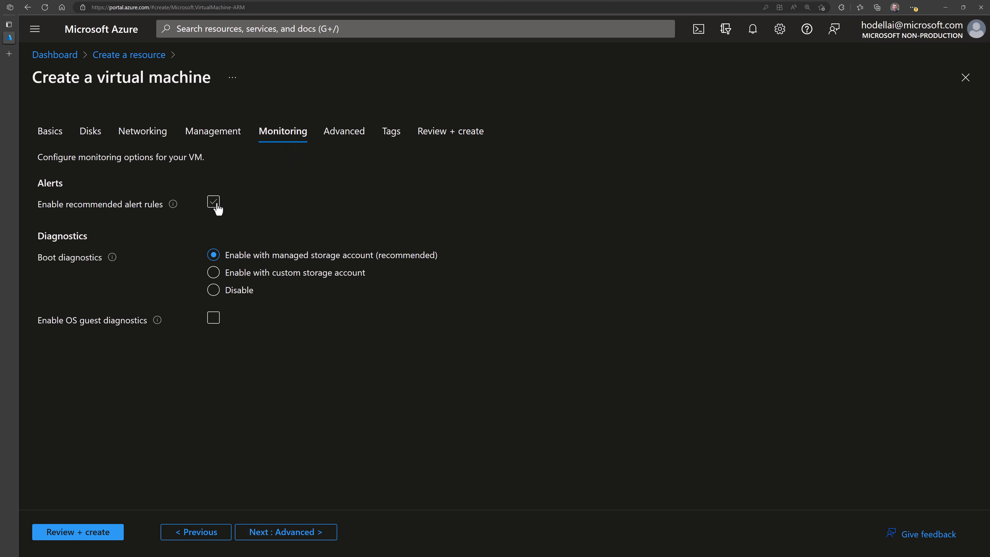
click(213, 203)
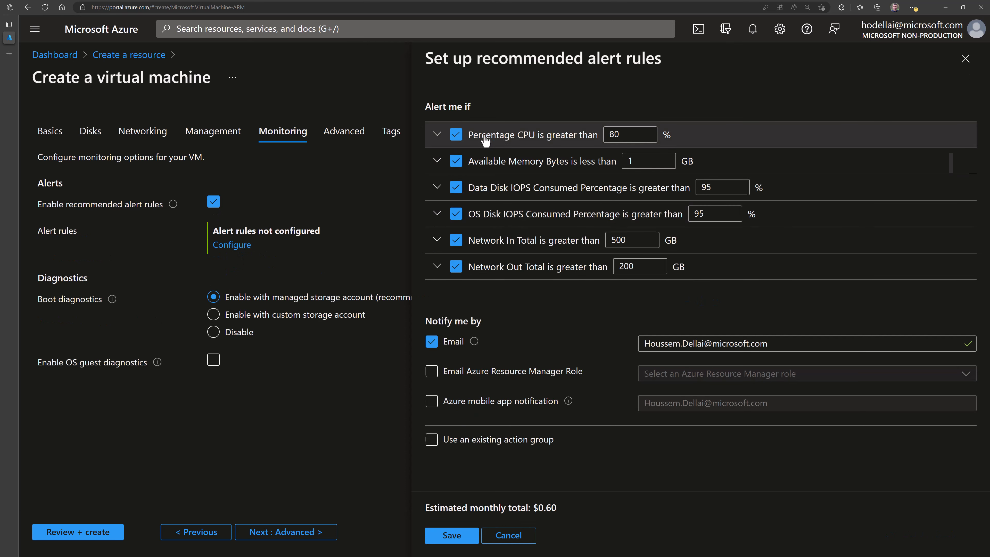
click(437, 135)
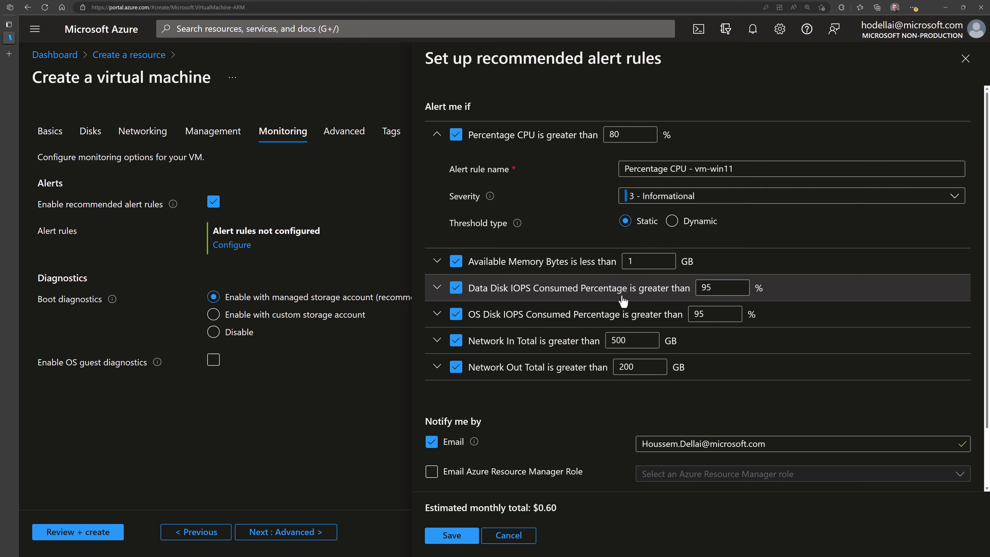
scroll(624, 394, down, 2)
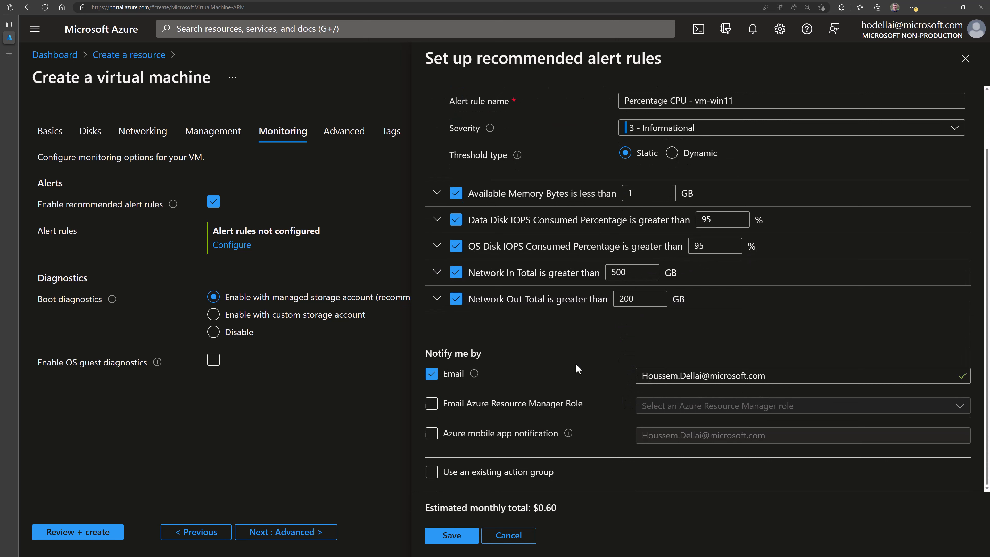
click(457, 538)
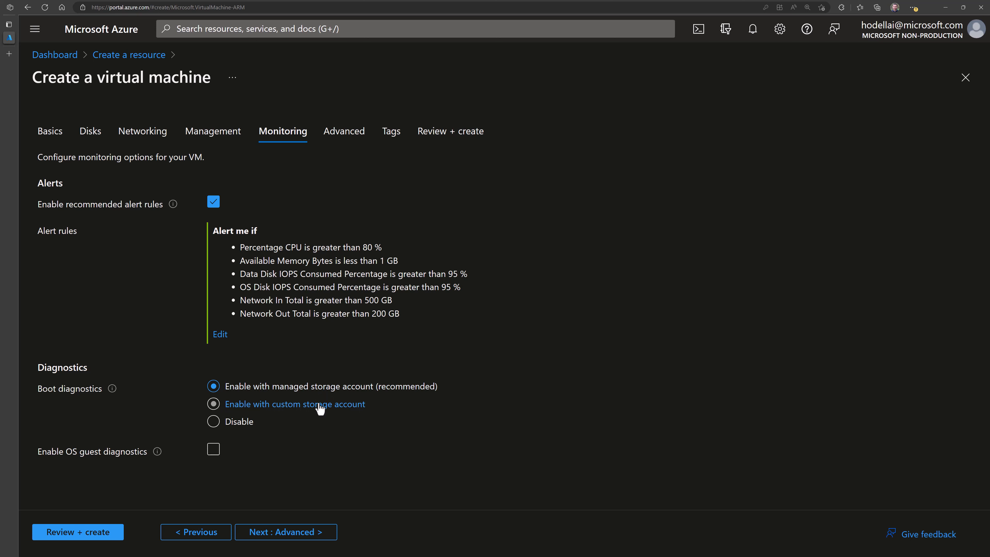
- Leave boot diagnostics on managed storage with OS guest diagnostics unchecked, then continue to Advanced
click(305, 408)
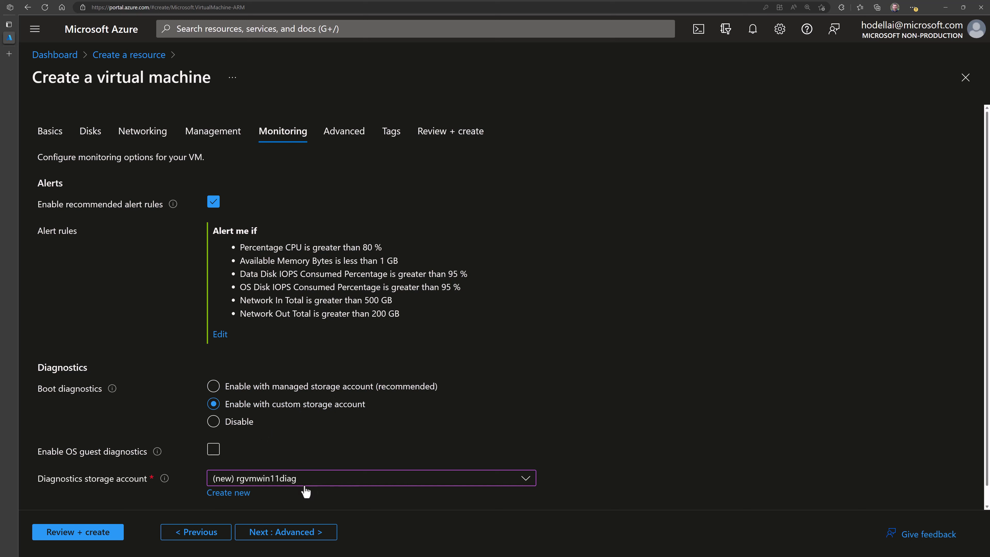
click(268, 451)
click(214, 387)
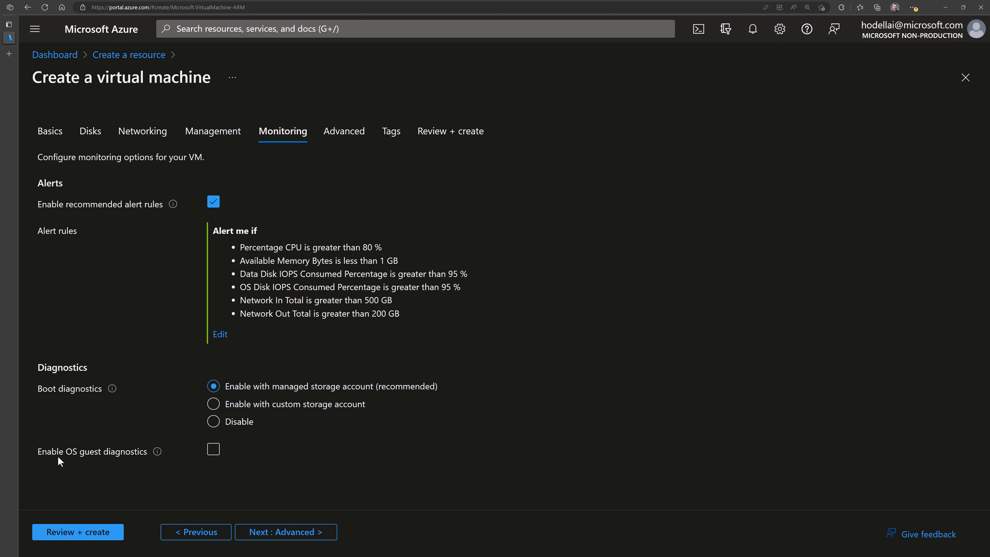
click(213, 450)
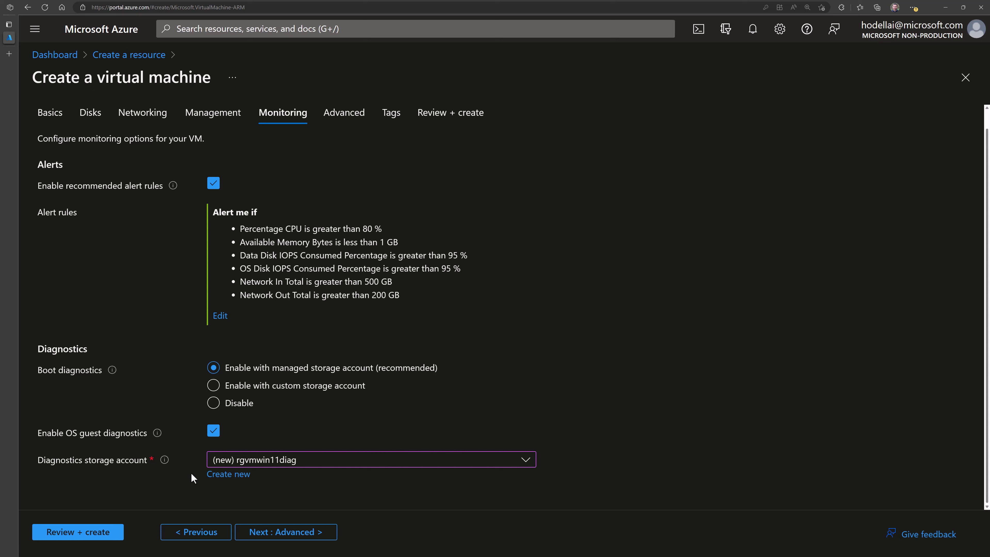
click(217, 434)
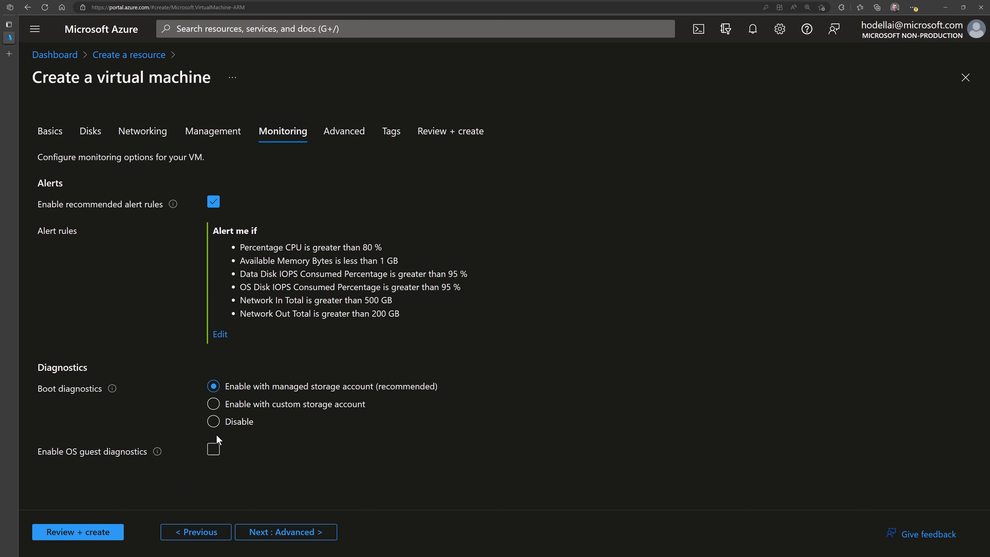
click(349, 140)
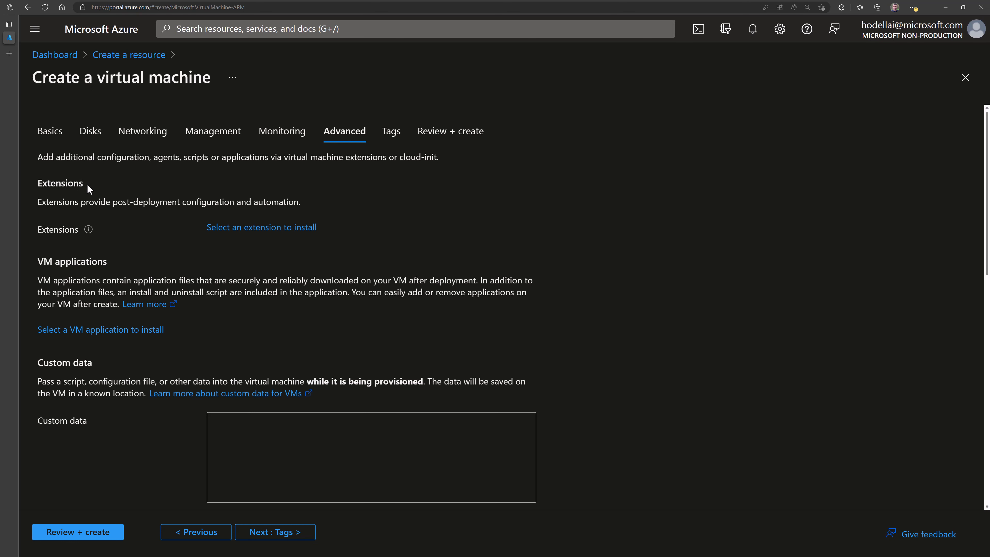
- Browse the Install an Extension gallery and close it without adding any extension
click(244, 229)
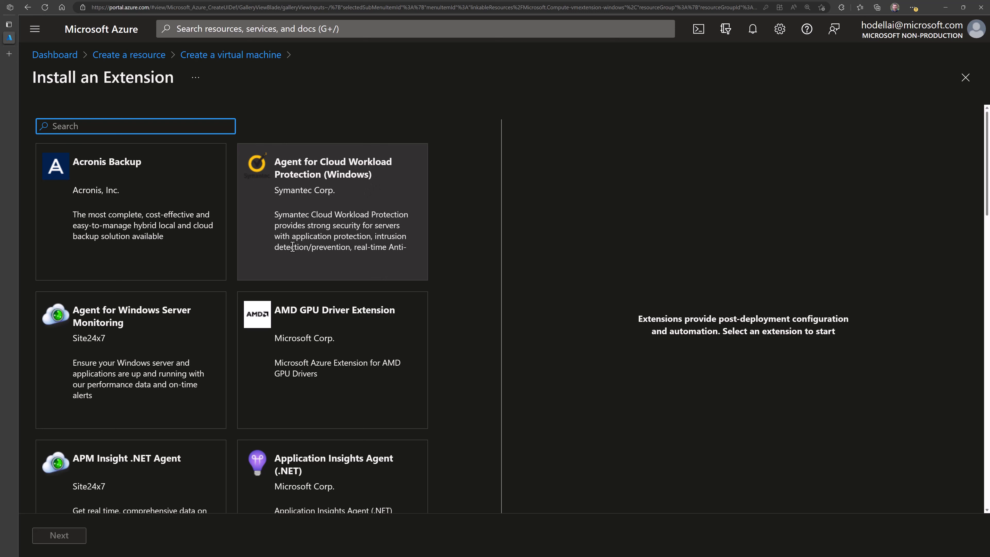
scroll(304, 358, down, 1)
scroll(304, 358, down, 3)
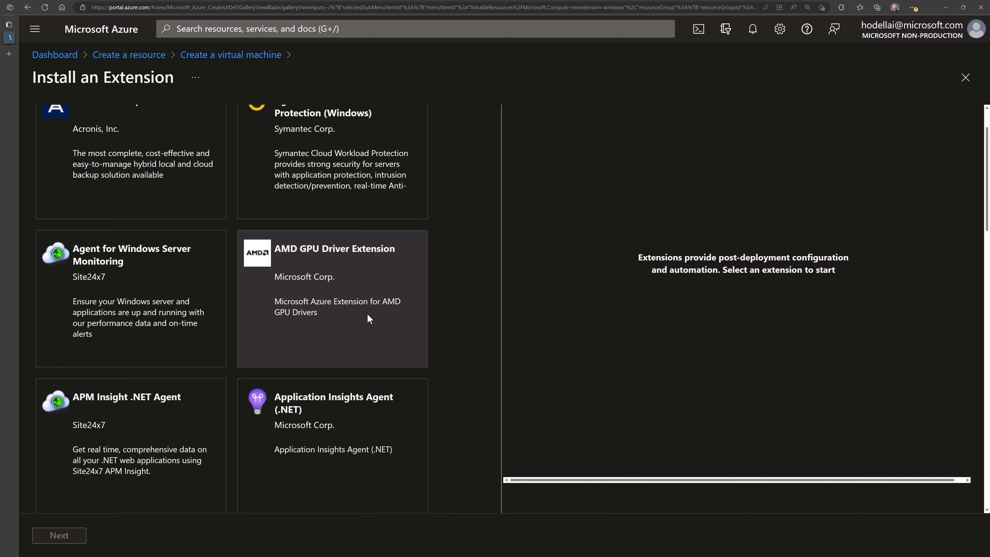
scroll(302, 337, down, 3)
scroll(303, 331, down, 1)
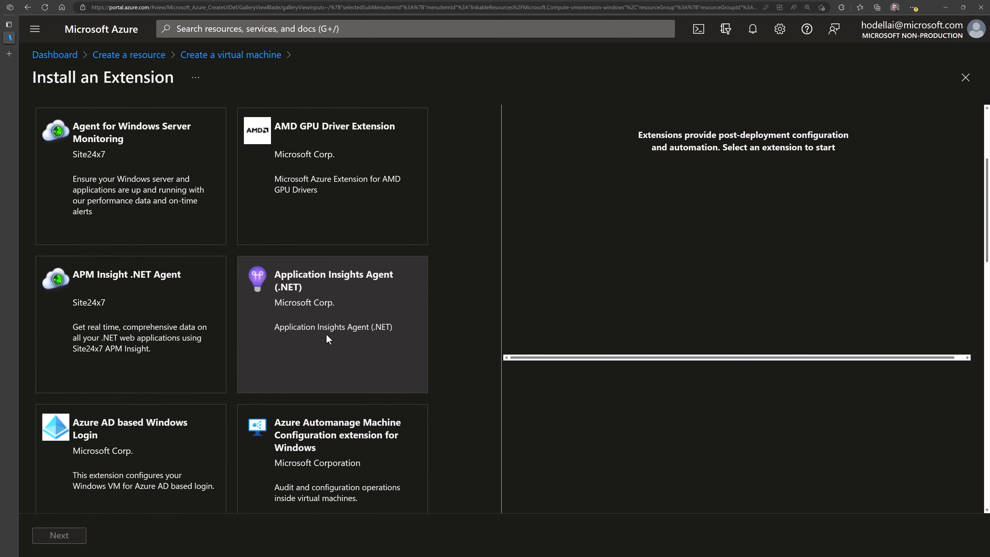
scroll(327, 335, down, 4)
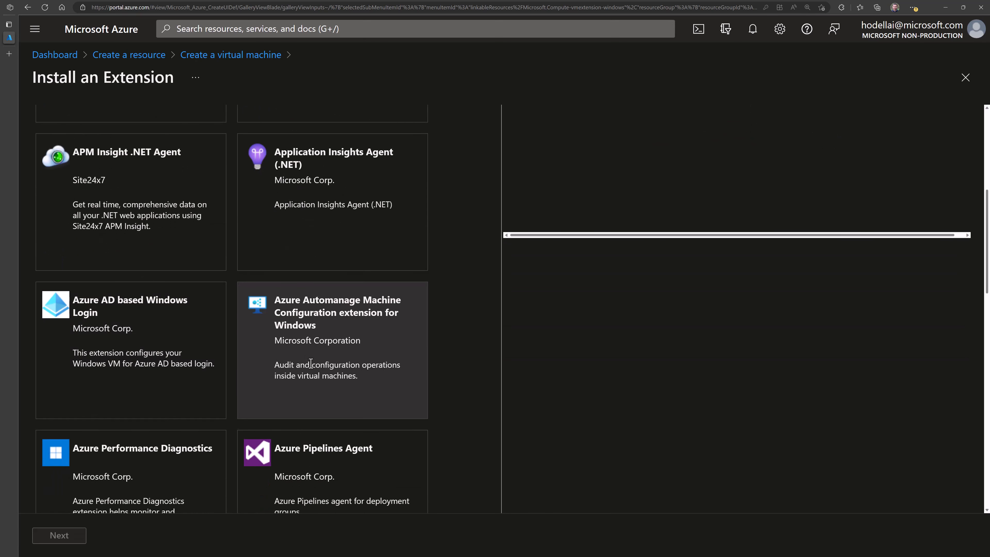
scroll(311, 364, down, 6)
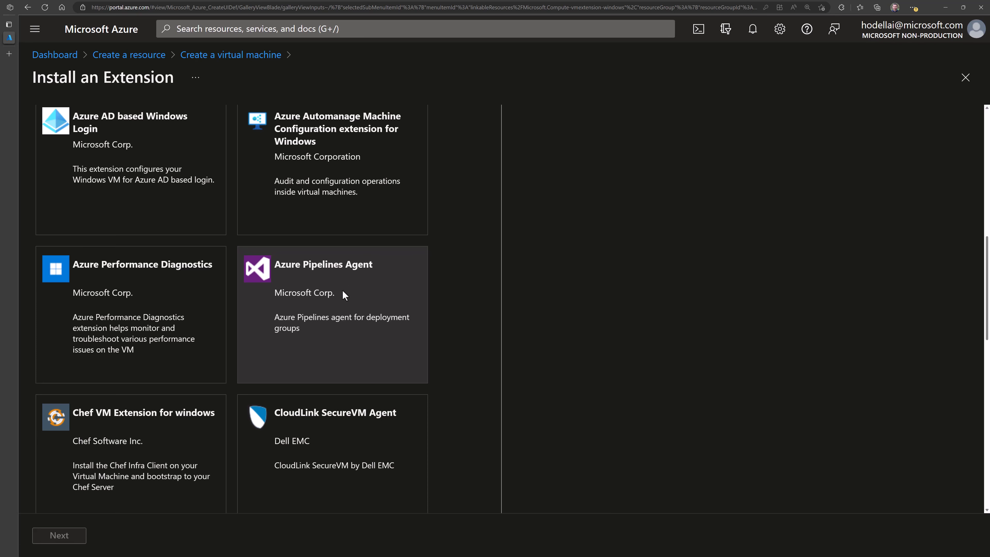
scroll(328, 390, down, 5)
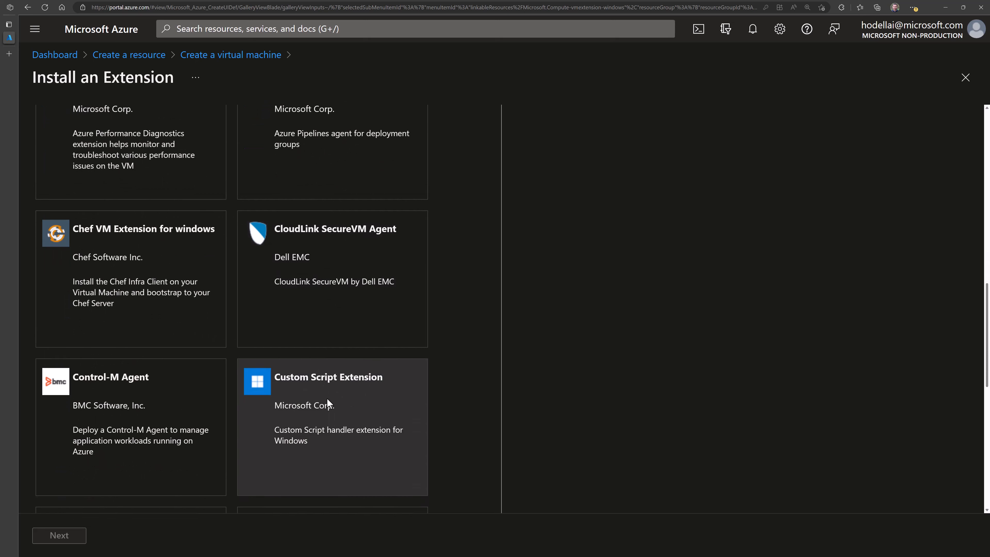
scroll(334, 419, down, 1)
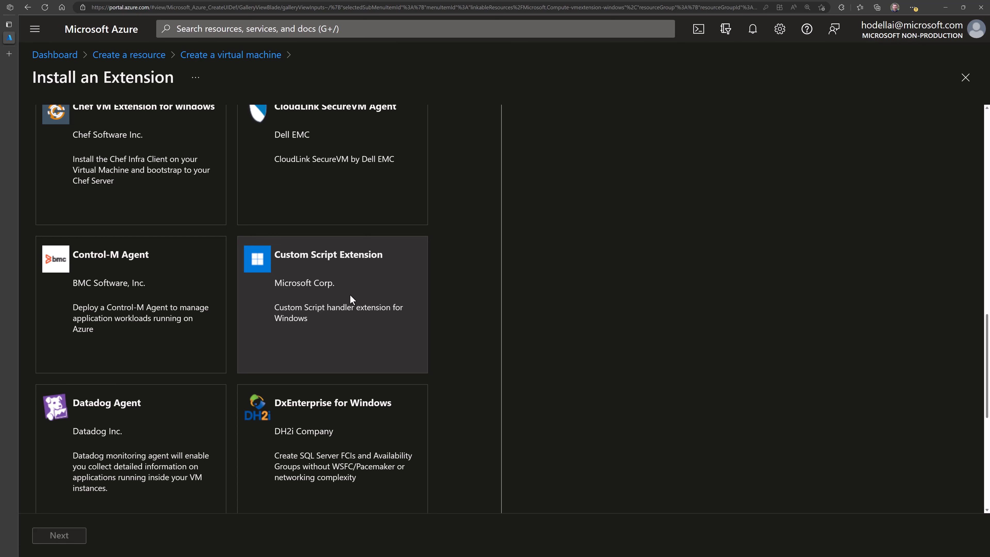
scroll(311, 343, down, 8)
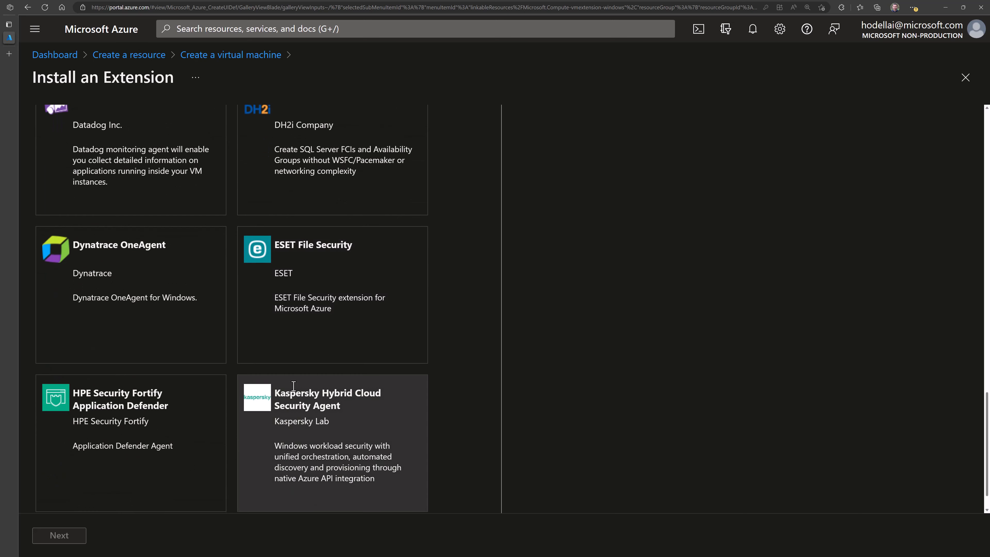
scroll(293, 386, down, 1)
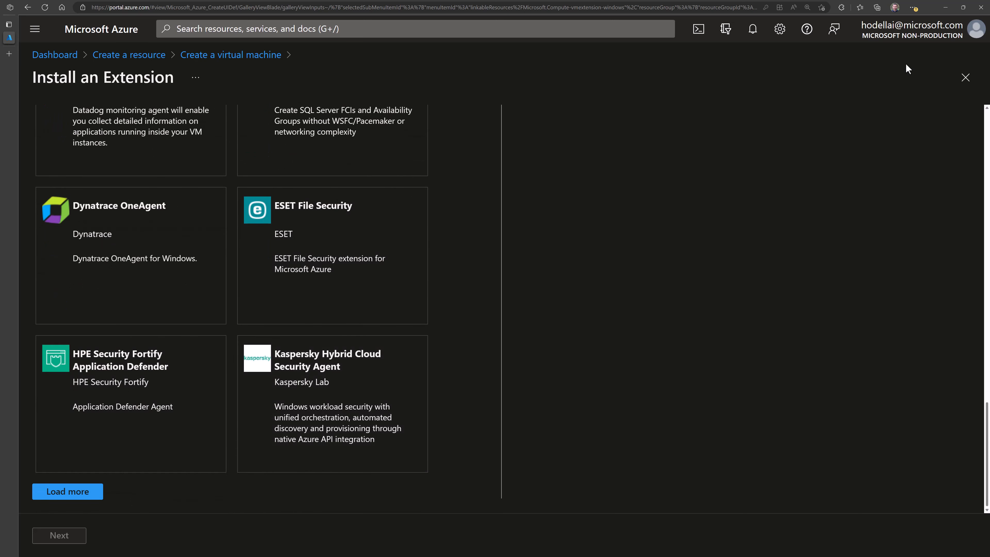
click(966, 77)
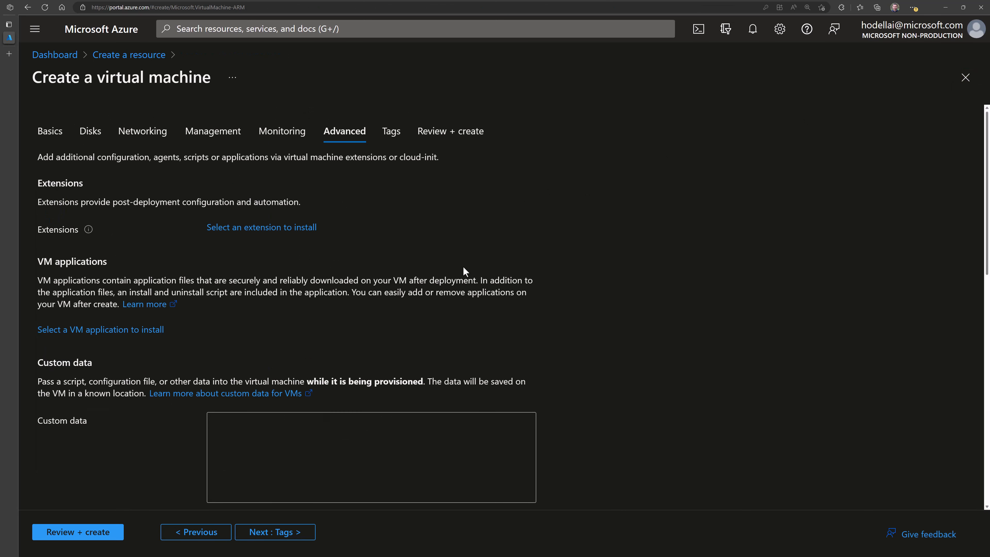
- Check the VM applications list and close it with nothing selected
scroll(324, 412, down, 2)
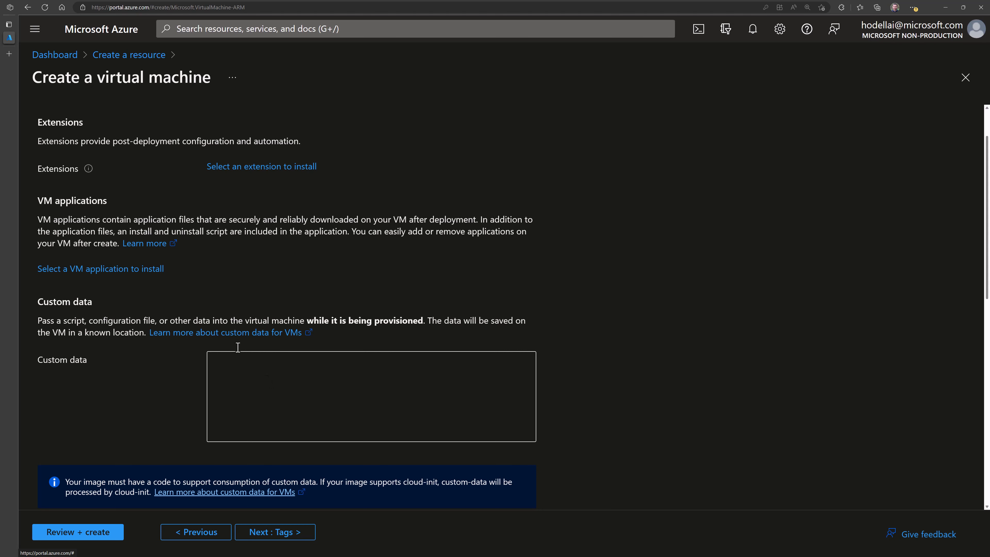
click(76, 271)
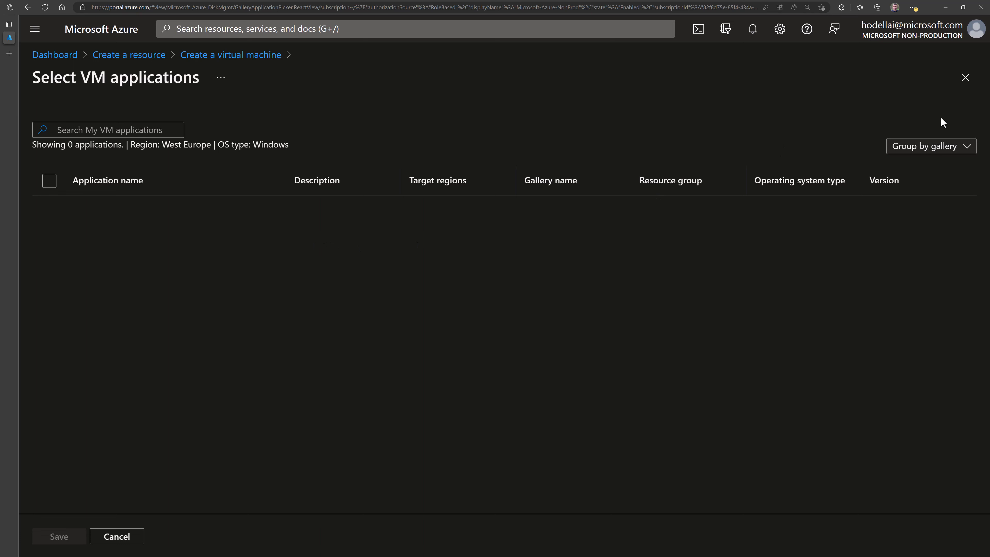
click(966, 77)
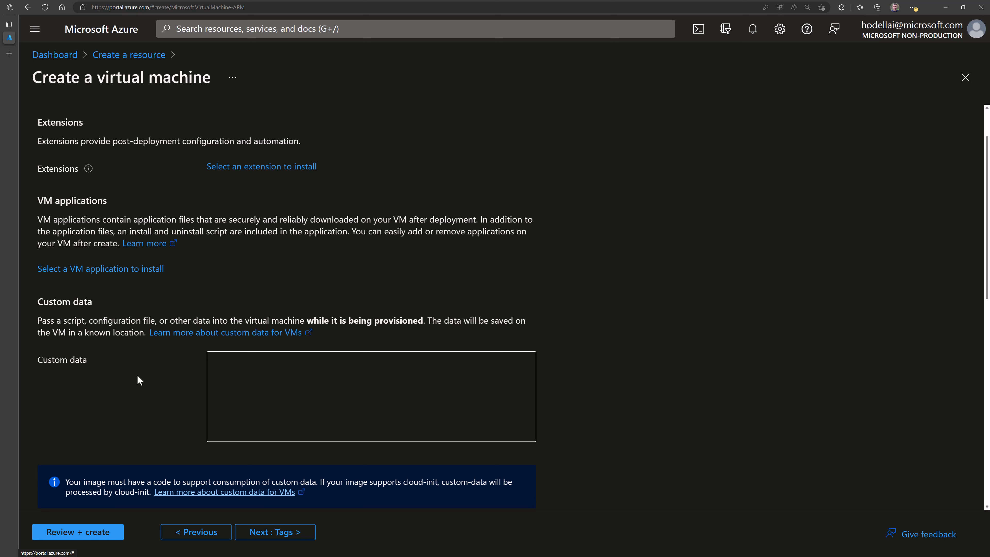
- Leave Custom data and the remaining advanced options empty, moving on to Tags
click(221, 375)
scroll(117, 394, down, 5)
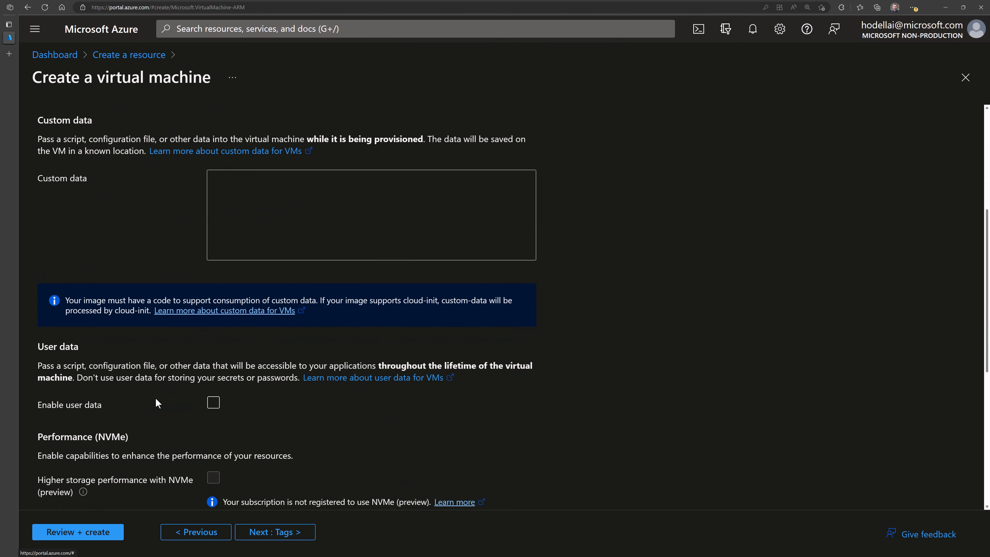
scroll(163, 399, down, 5)
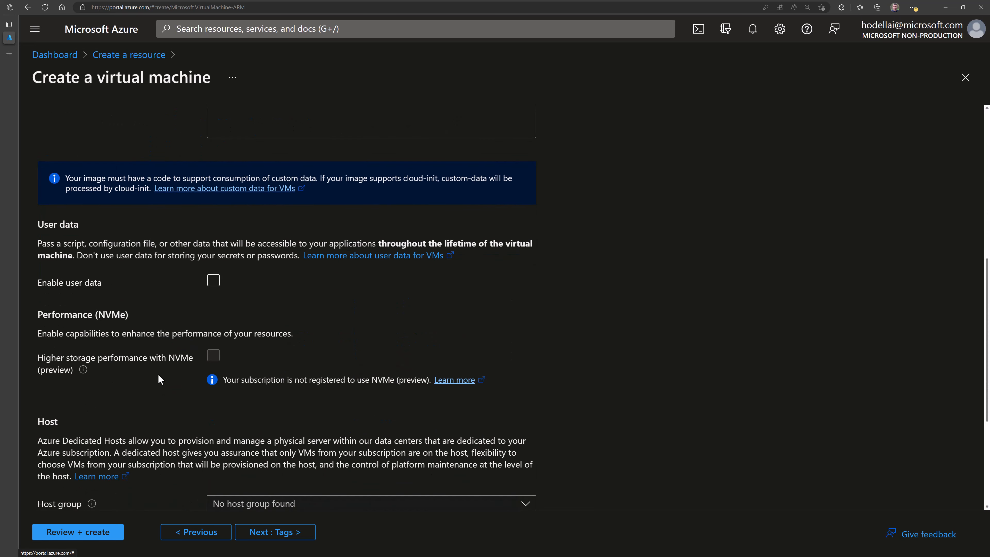
scroll(160, 380, down, 3)
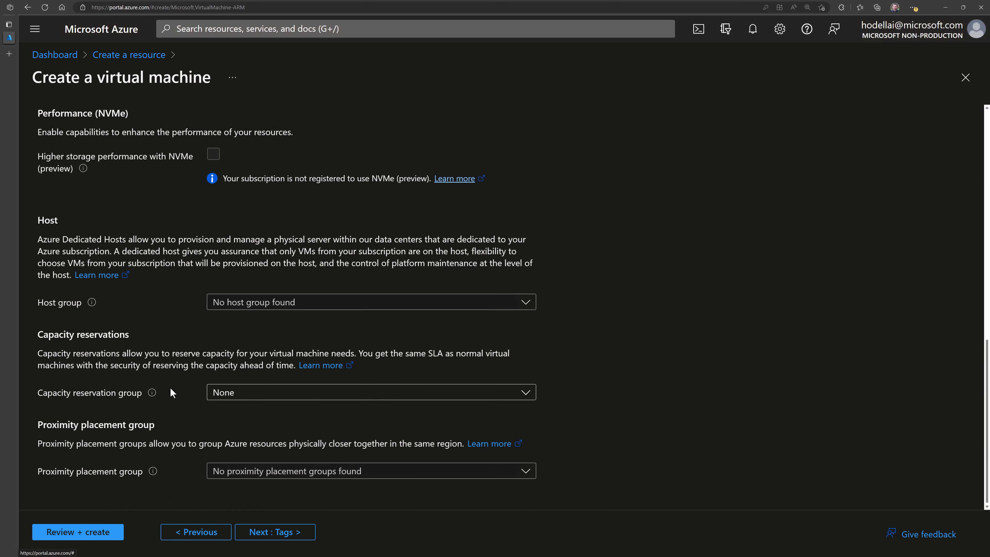
scroll(172, 387, up, 2)
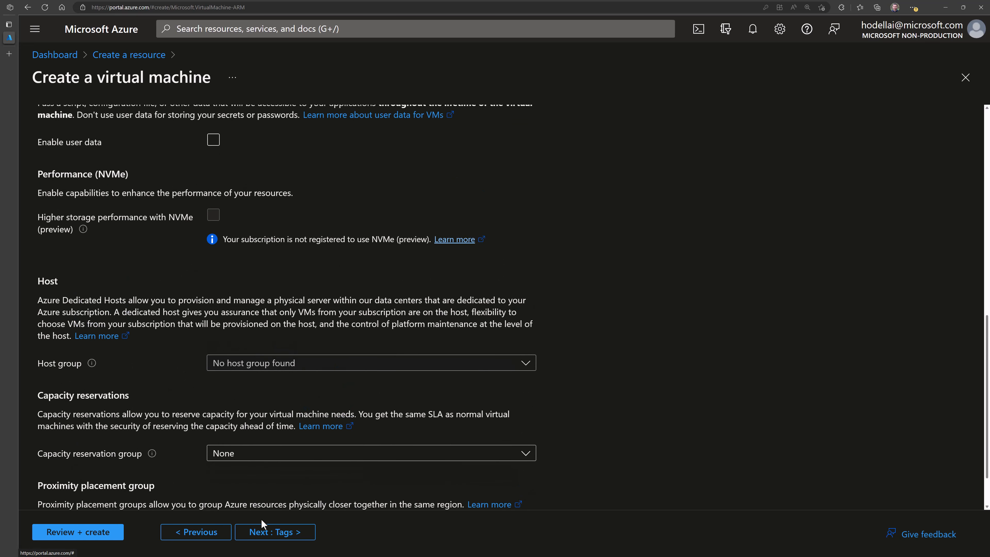
click(257, 539)
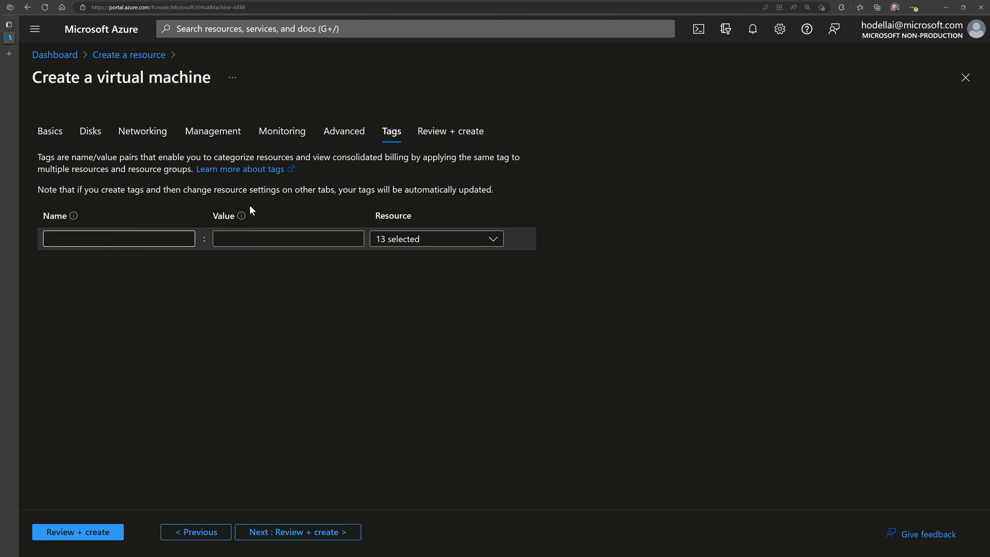
- Tick the eligible Windows 10/11 multi-tenant licence confirmation on Basics and rerun Review + create validation
click(281, 538)
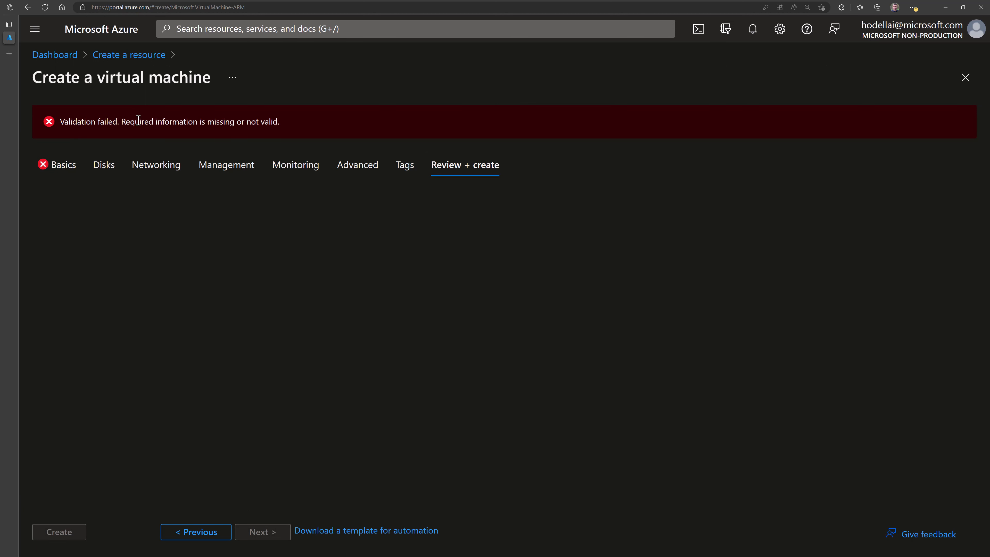
click(56, 174)
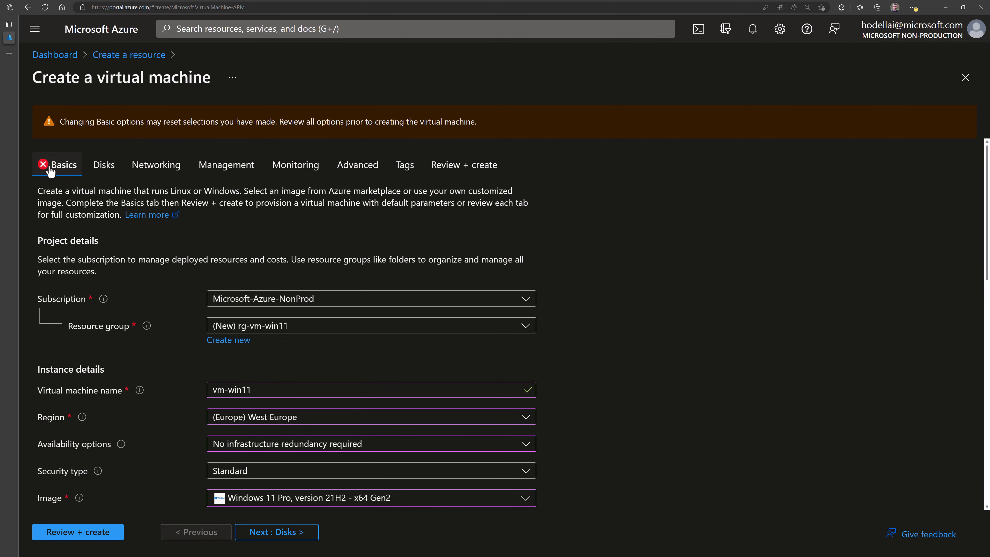
scroll(178, 341, down, 10)
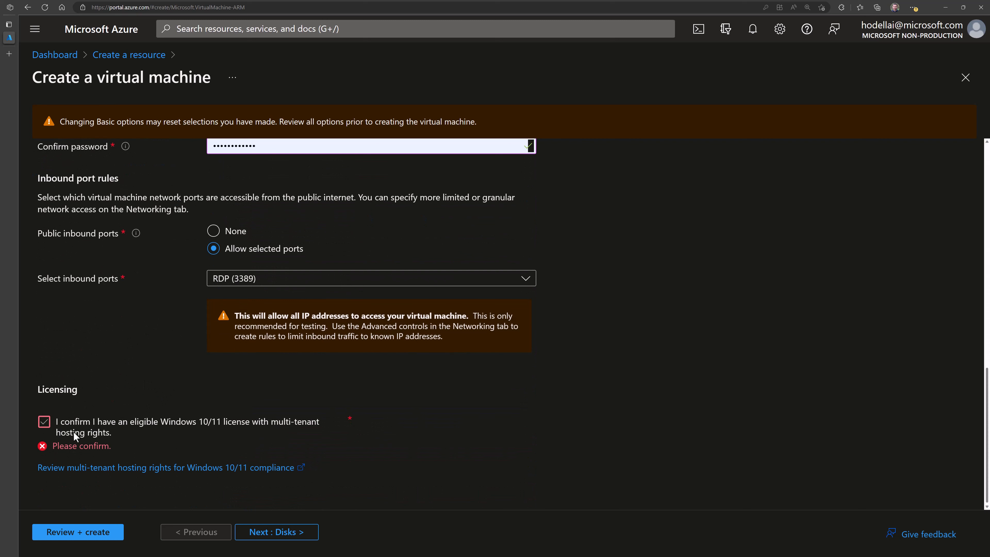
click(67, 427)
click(131, 419)
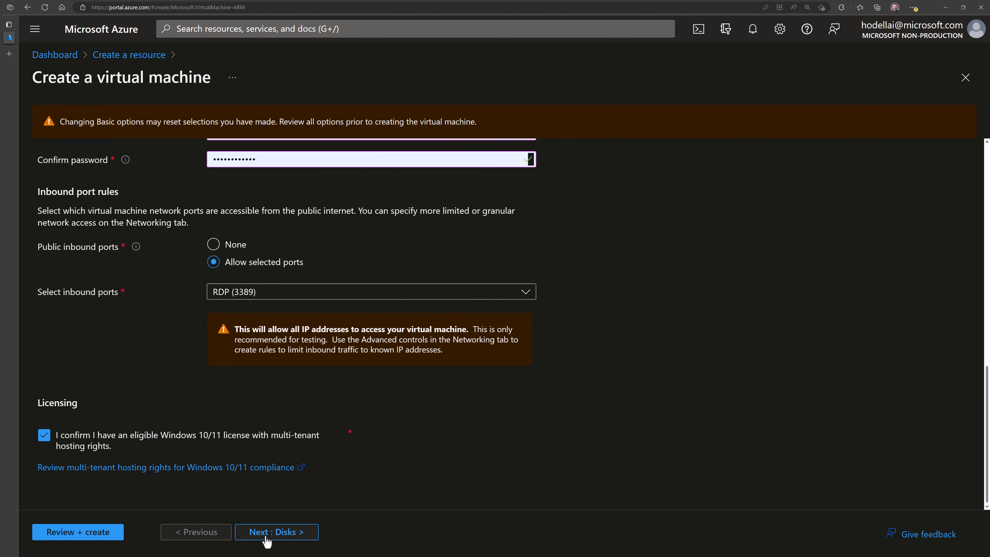
scroll(198, 316, up, 15)
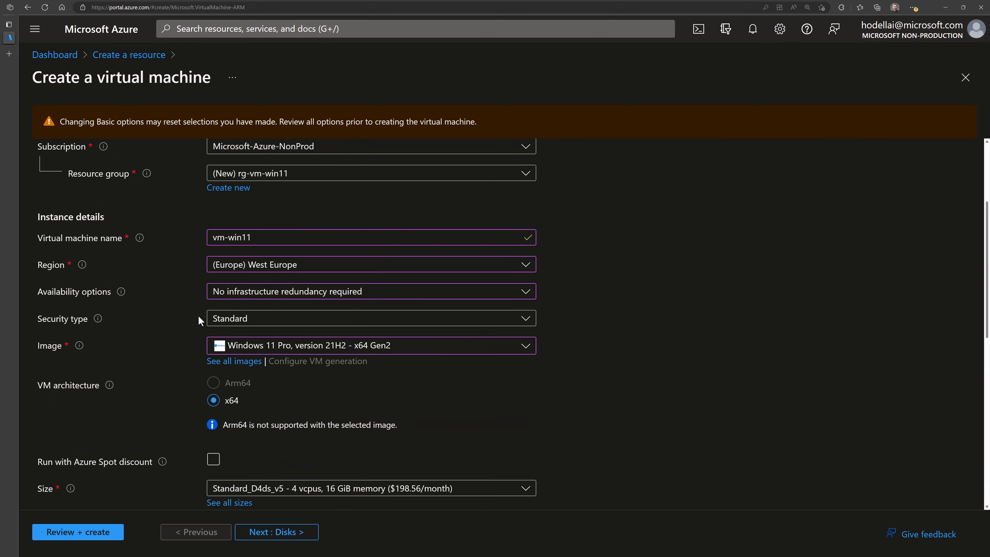
click(443, 170)
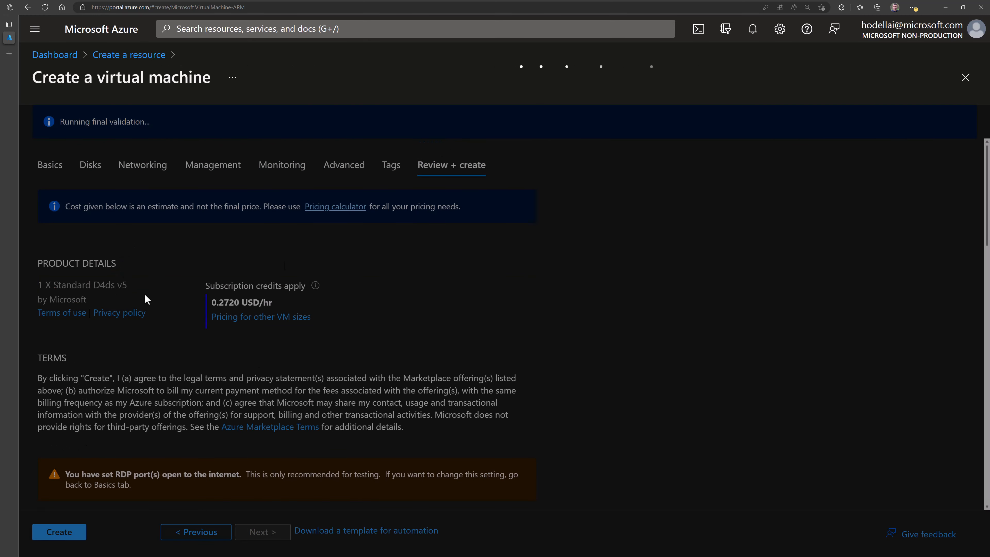
- Review the validated vm-win11 summary and create the virtual machine
scroll(173, 295, down, 5)
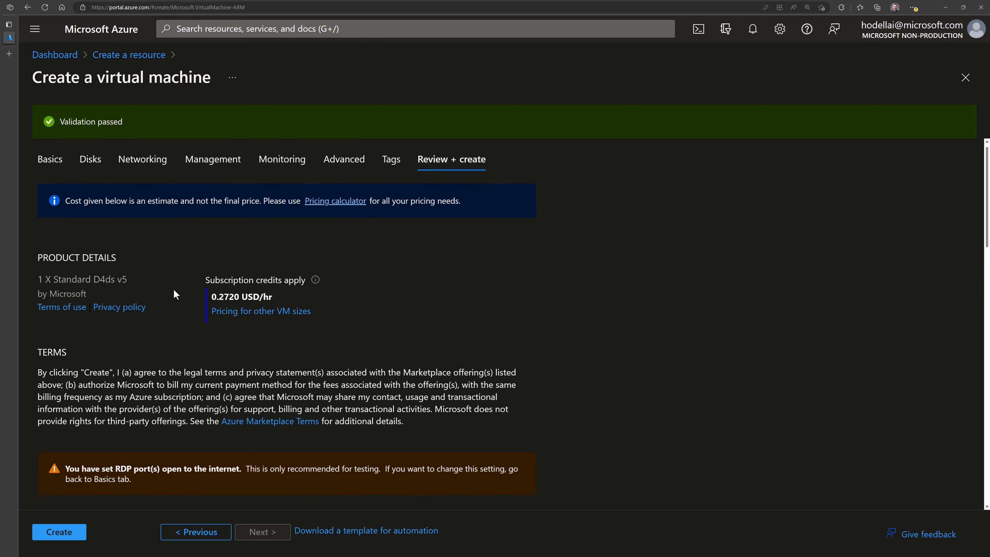
scroll(174, 285, down, 5)
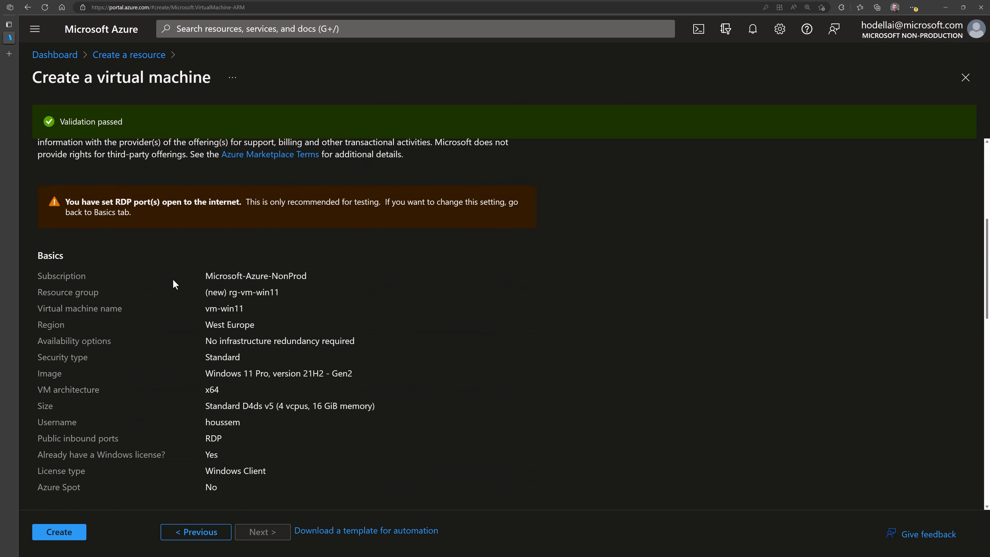
scroll(228, 273, down, 10)
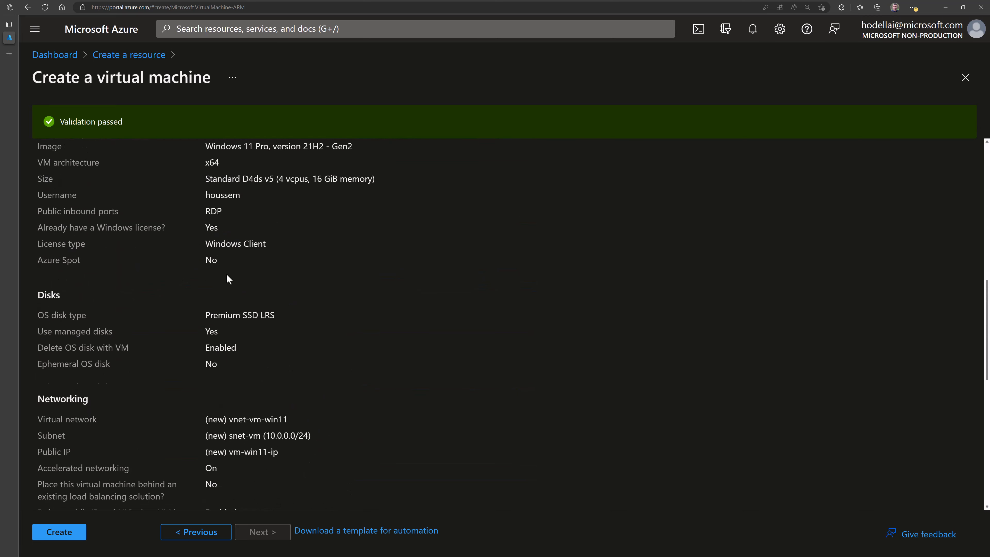
scroll(217, 307, down, 6)
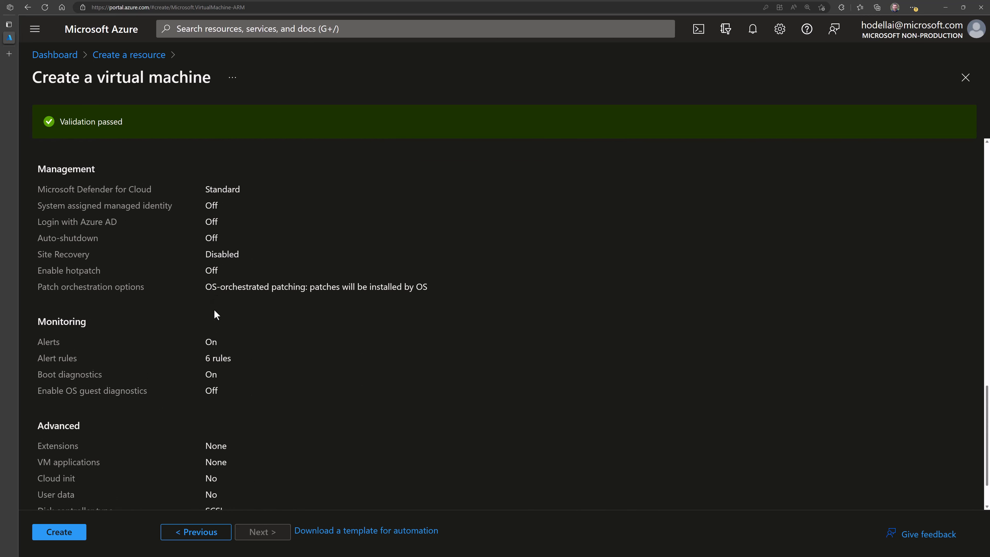
scroll(213, 400, up, 20)
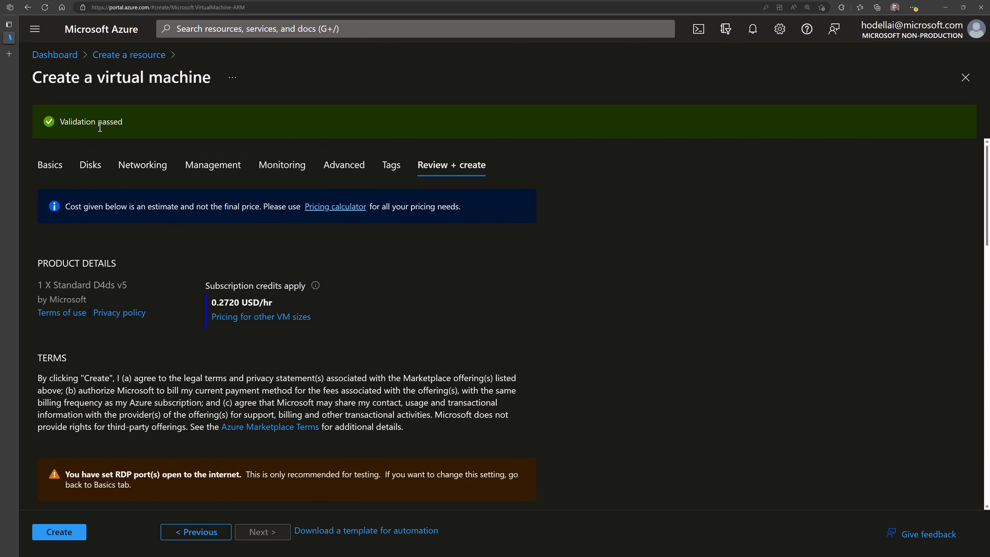
click(53, 534)
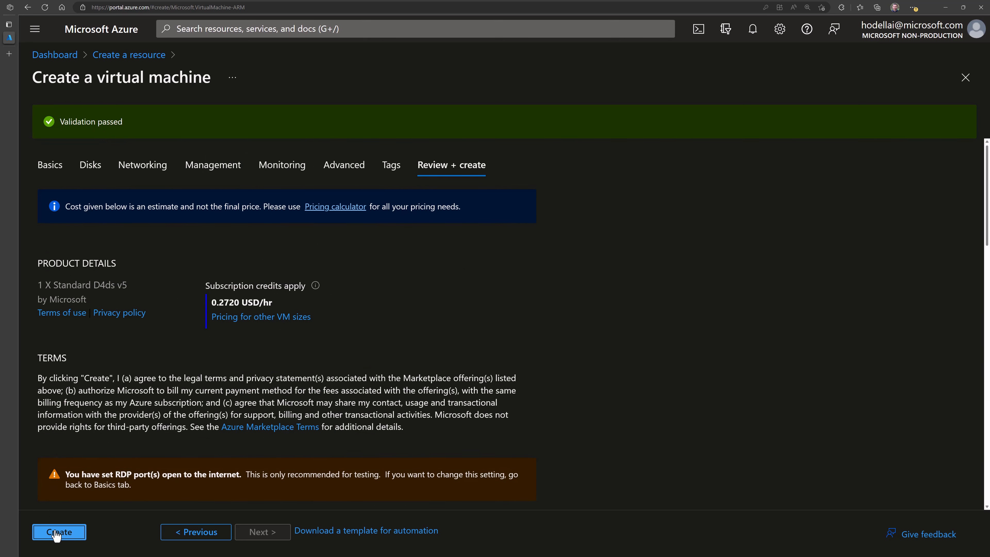
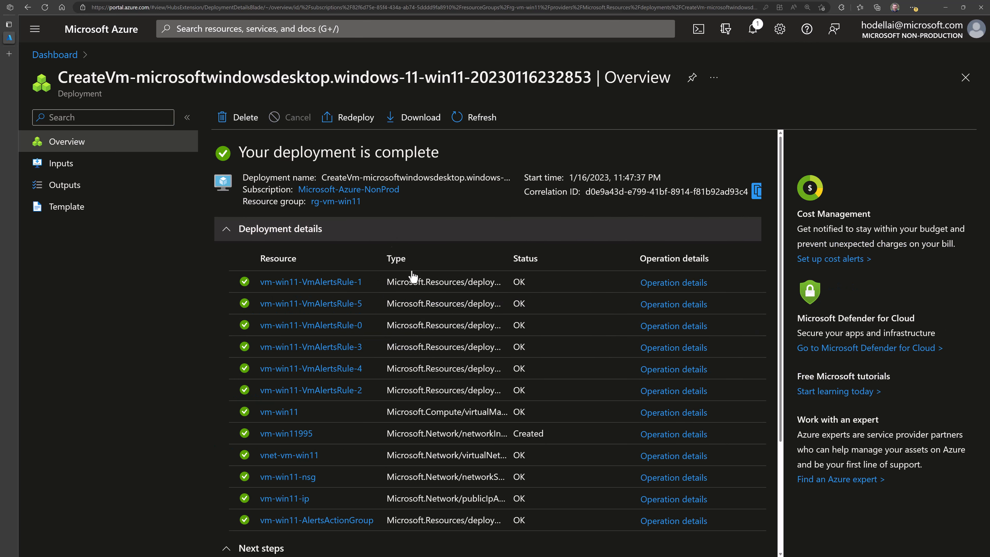
- Open the rg-vm-win11 resource group from the deployment and collapse its Essentials summary
scroll(396, 343, down, 4)
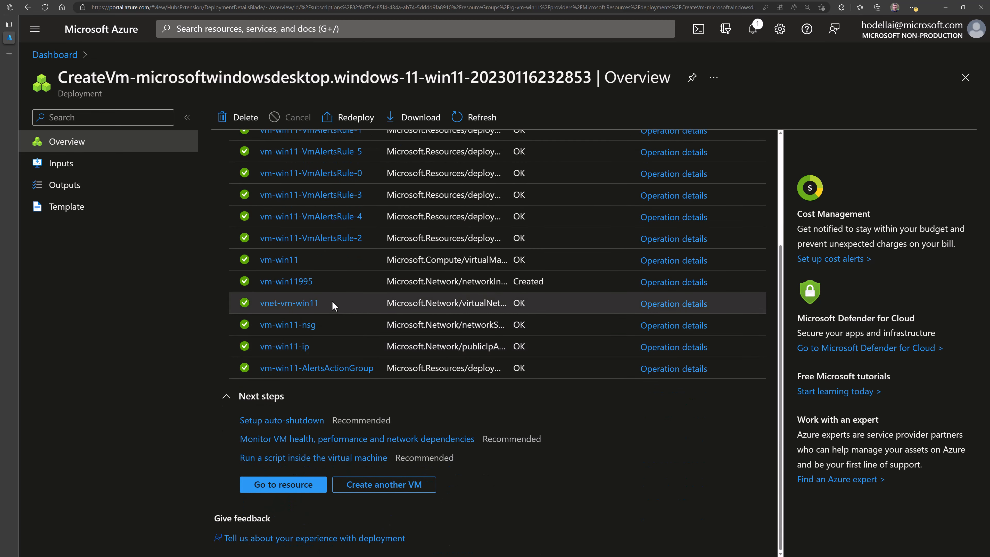
scroll(246, 355, up, 4)
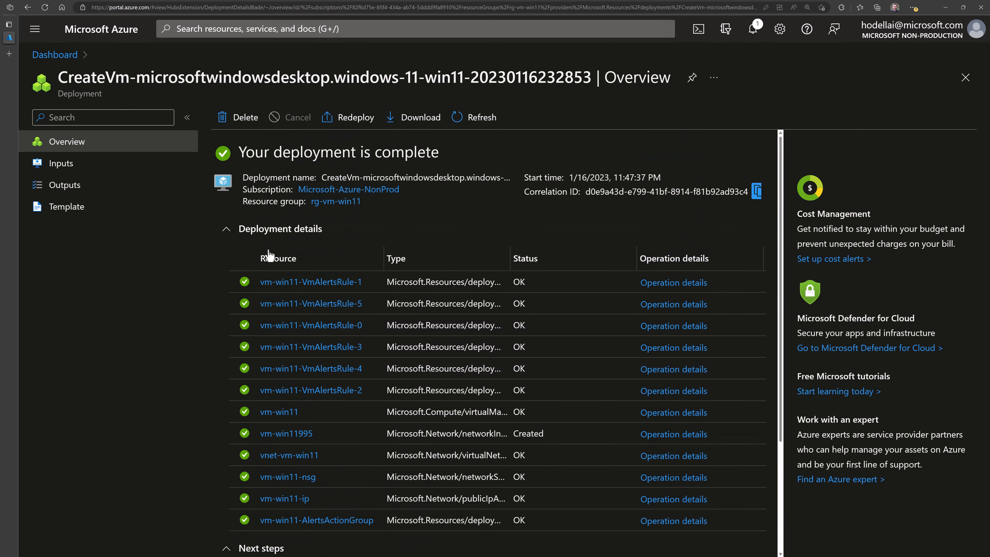
click(322, 203)
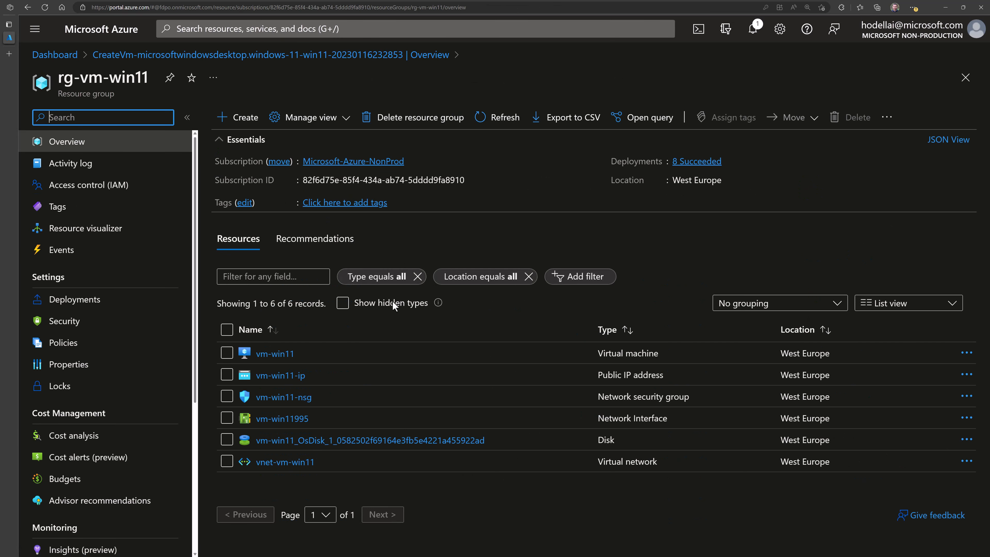
click(241, 145)
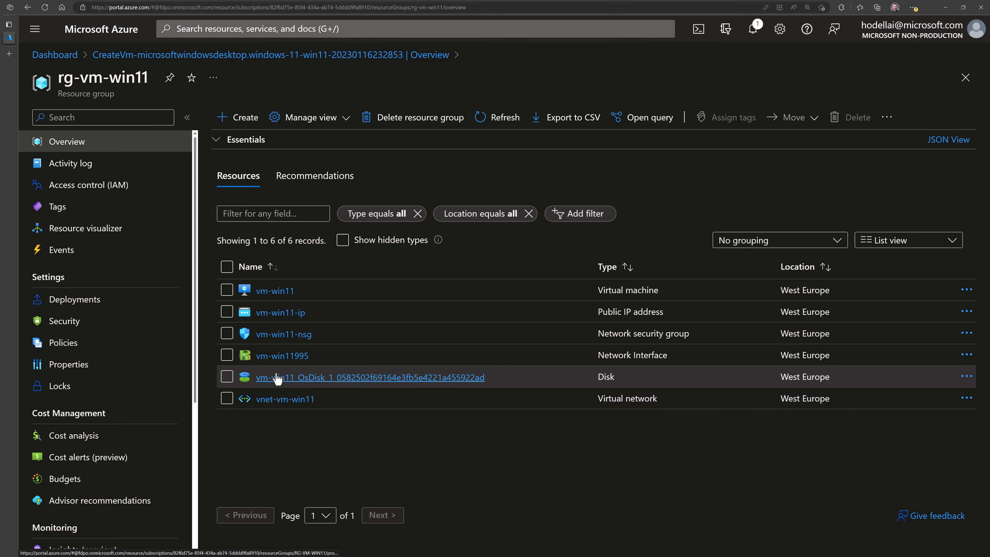
- Open the vm-win11 virtual machine overview and expand its Connect dropdown
click(274, 292)
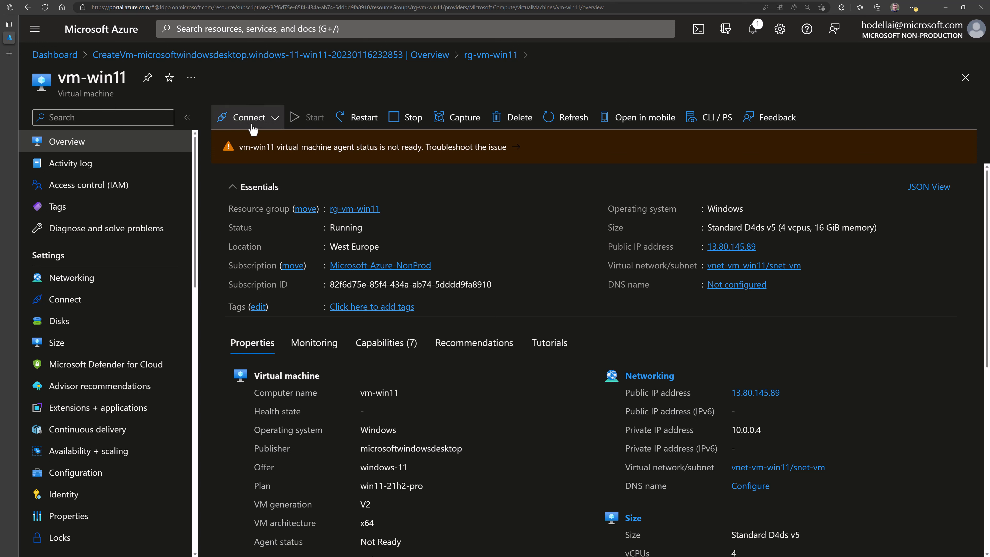
click(237, 125)
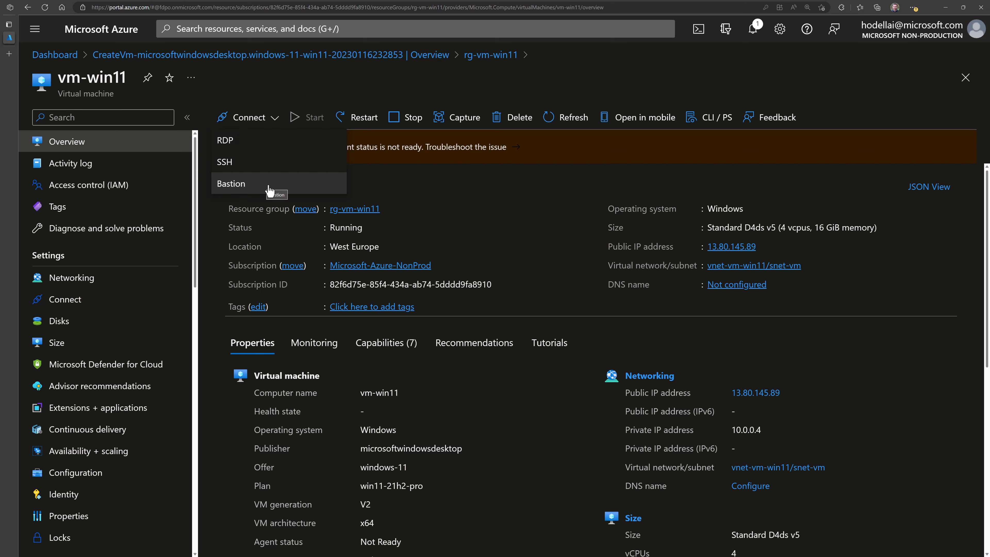
- Choose RDP and check the prerequisites, including public IP 13.80.145.89 on port 3389
click(244, 144)
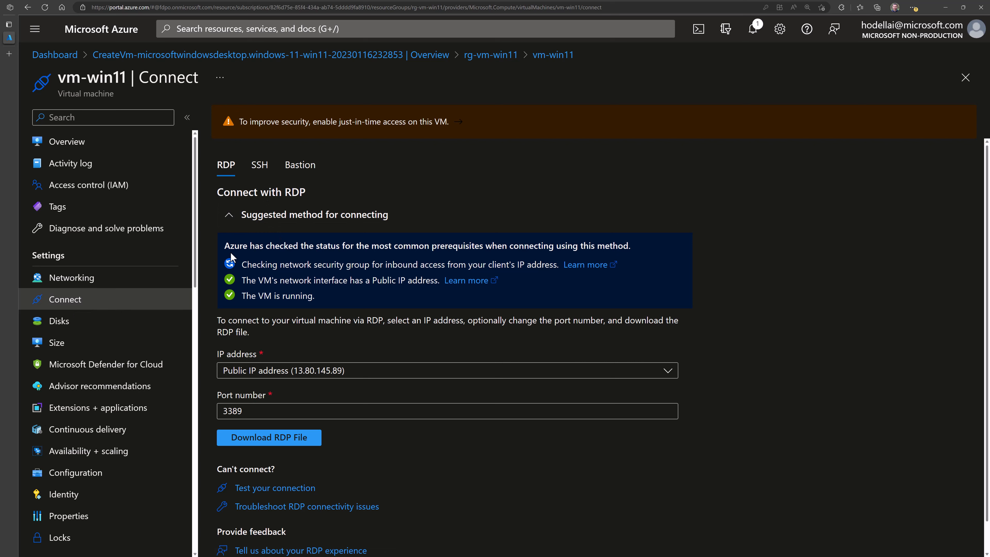
click(229, 221)
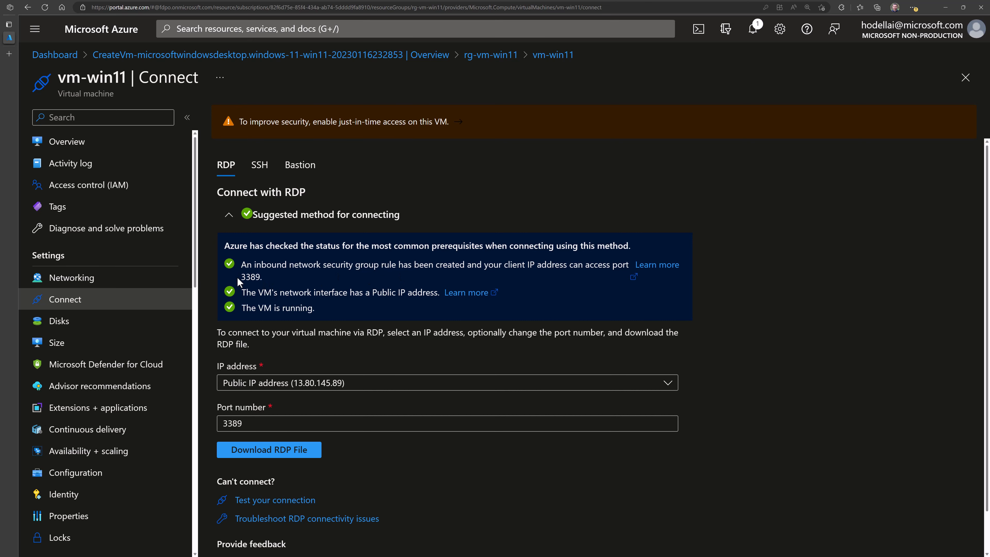
scroll(251, 307, down, 1)
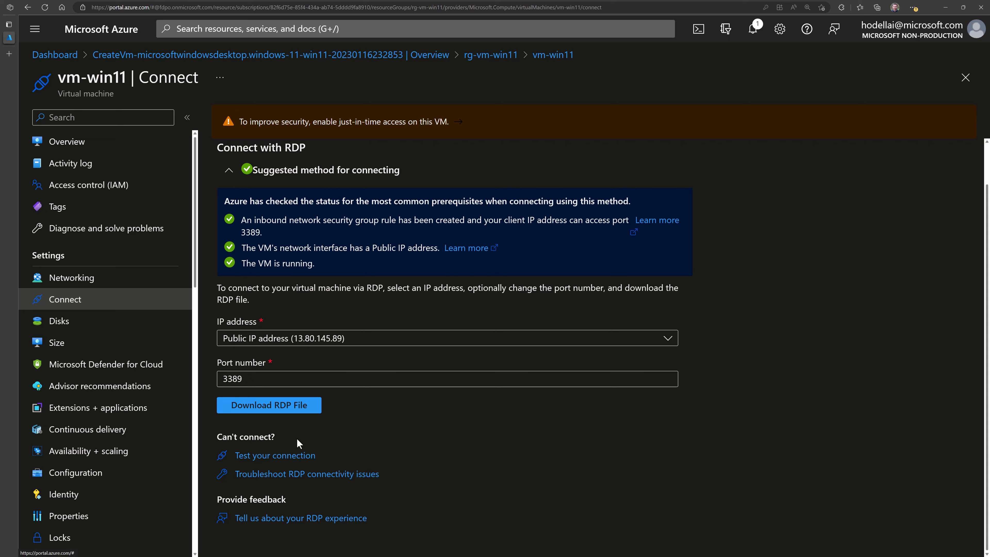
- Download and keep vm-win11.rdp, then launch it and connect without future prompts
click(255, 408)
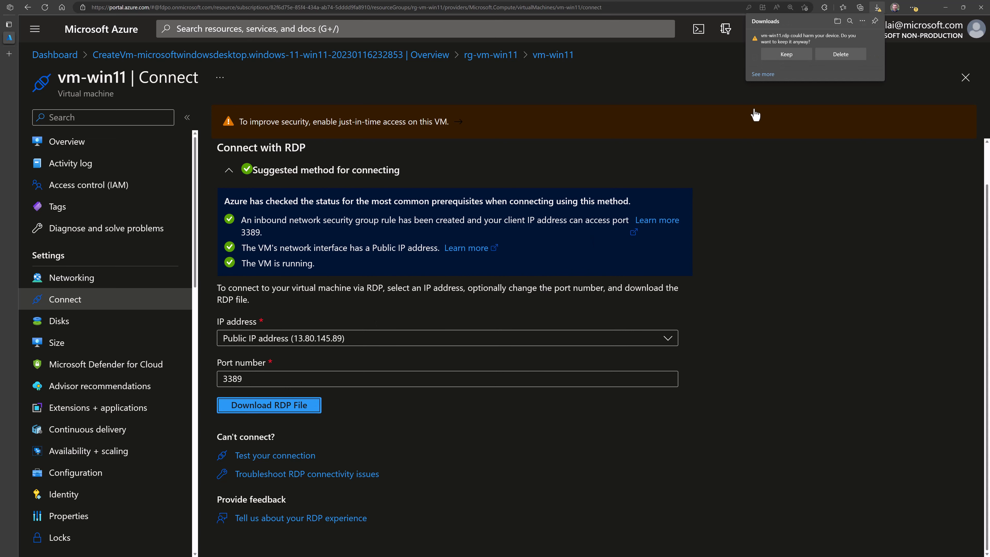
click(791, 58)
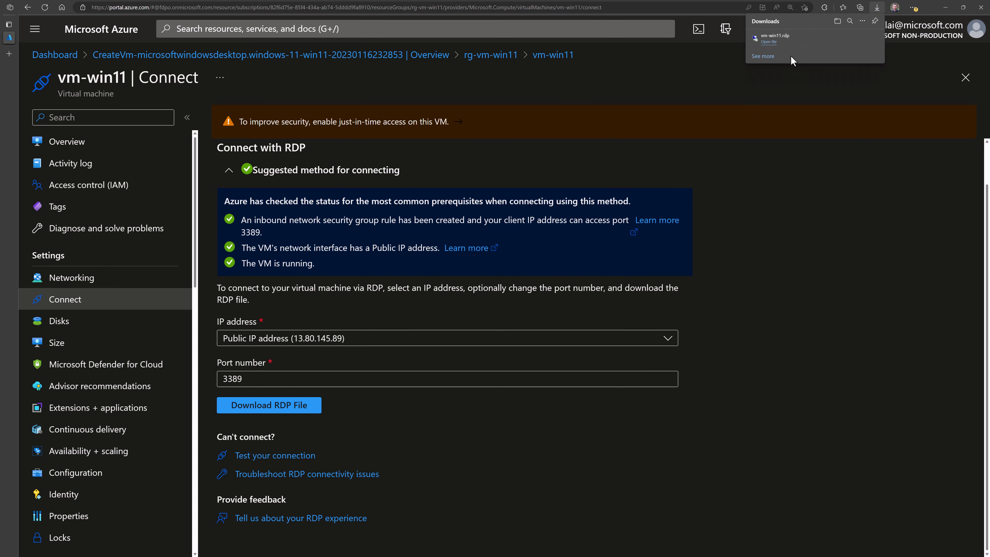
click(770, 41)
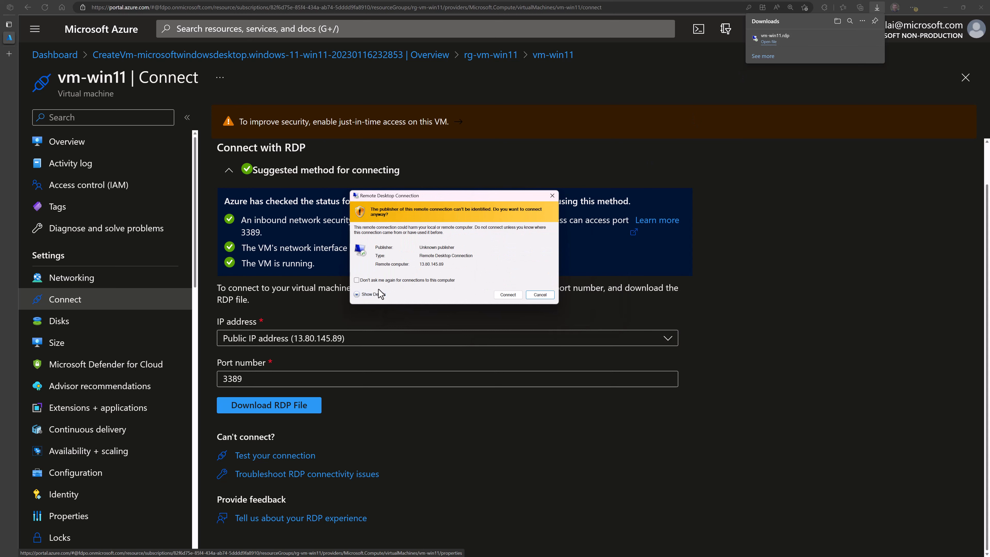
click(381, 281)
click(513, 295)
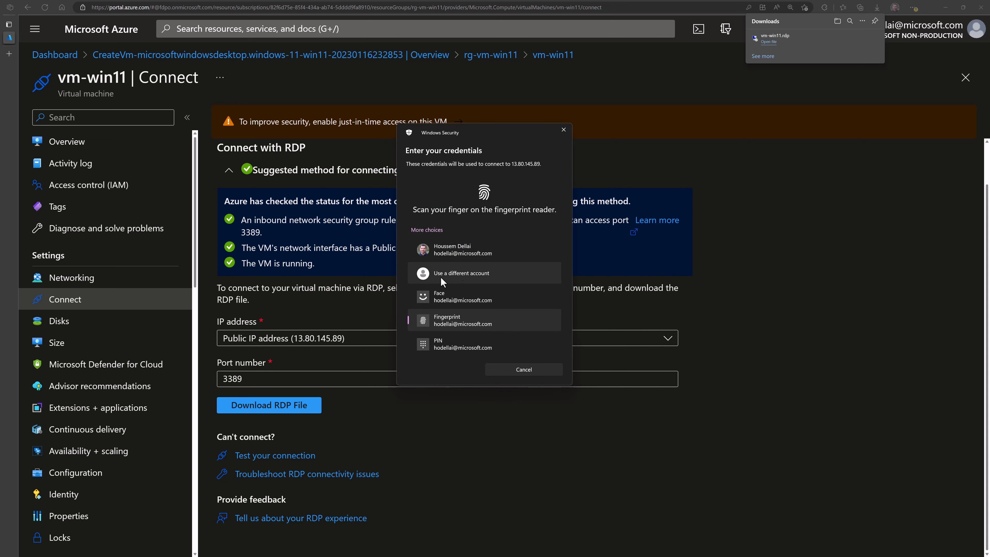
- Sign in with a different account's username and password and accept the certificate warning
click(467, 274)
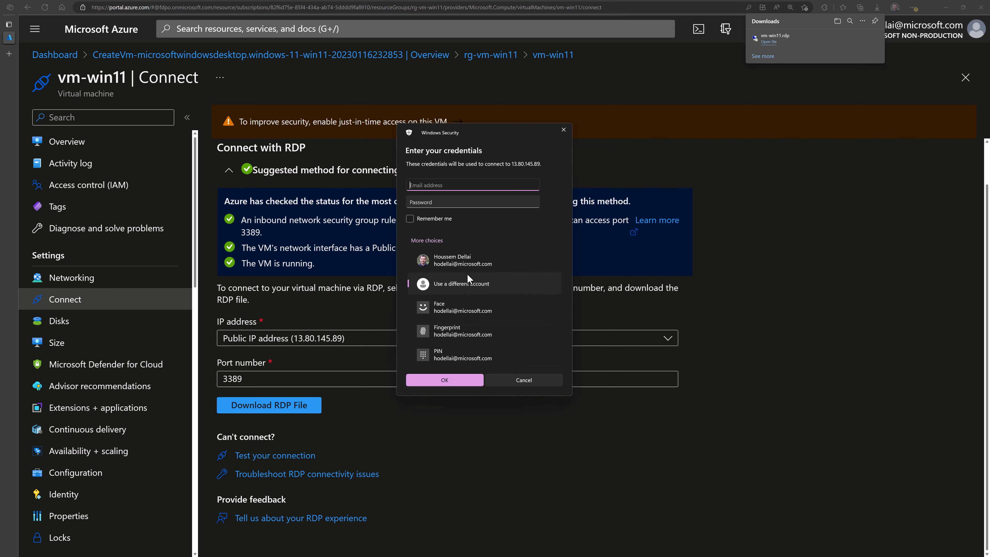
text(houssem)
key(Tab)
text(P)
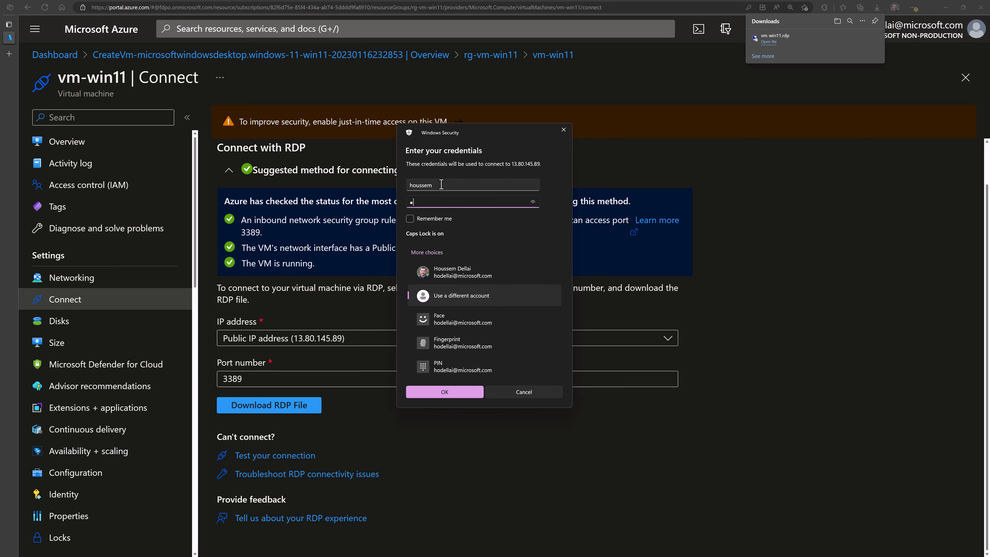
key(Return)
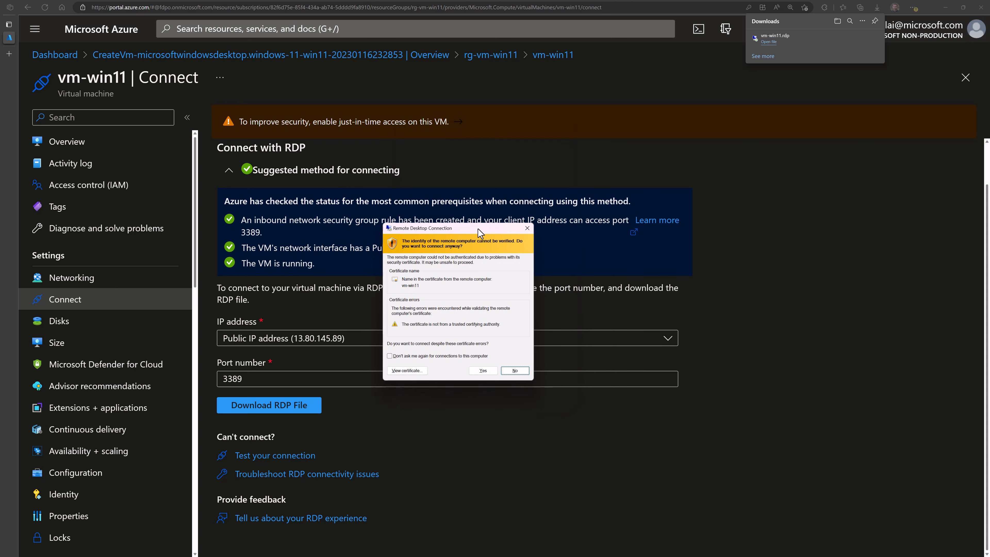
click(483, 370)
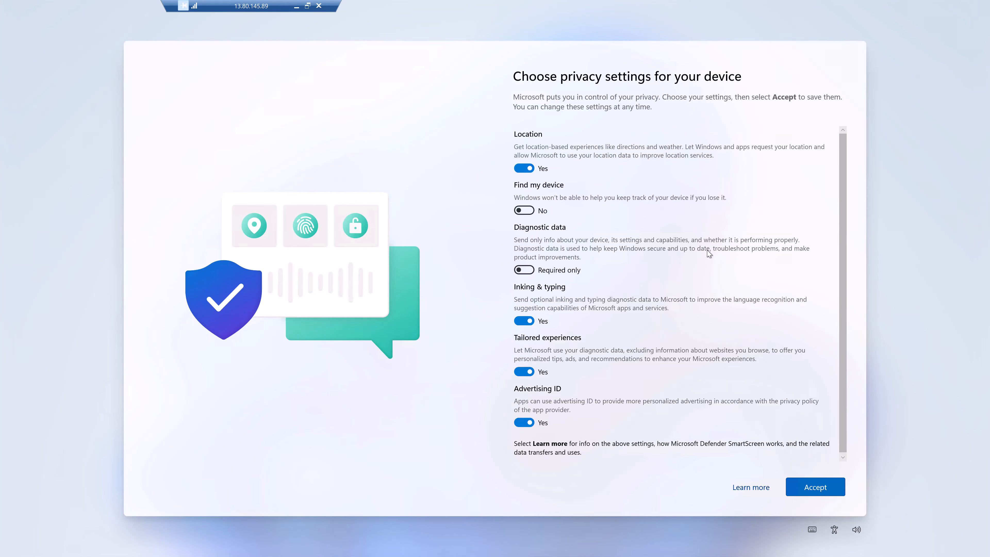
- Accept the privacy settings and show Task Manager's CPU performance: 4 virtual processors, 16 GB memory
click(816, 488)
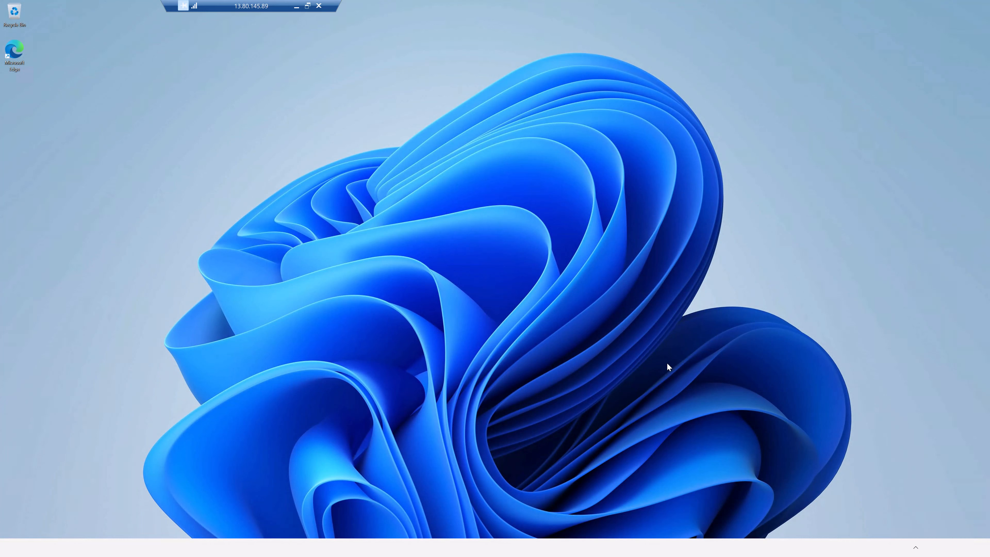
click(349, 157)
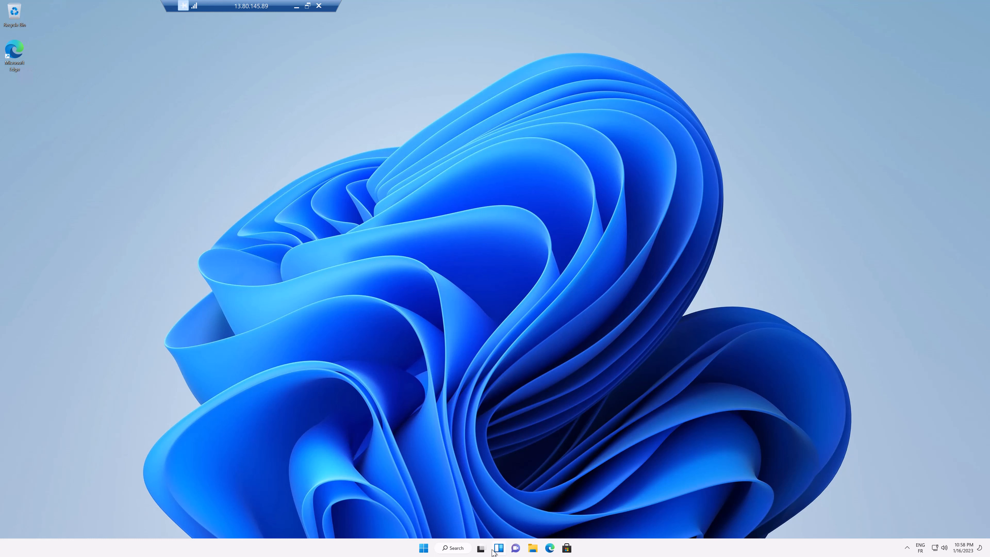
click(461, 549)
text(task ma)
key(Return)
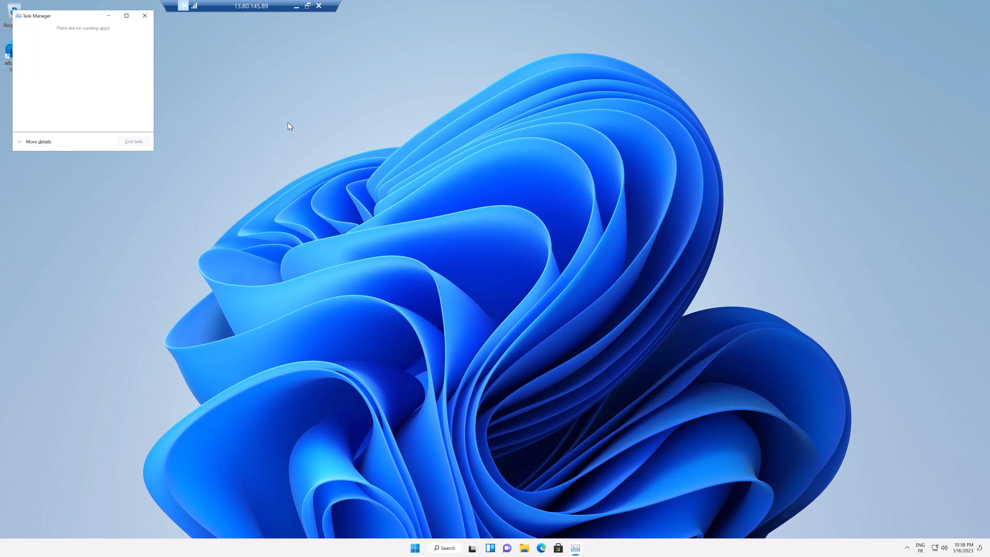
click(46, 141)
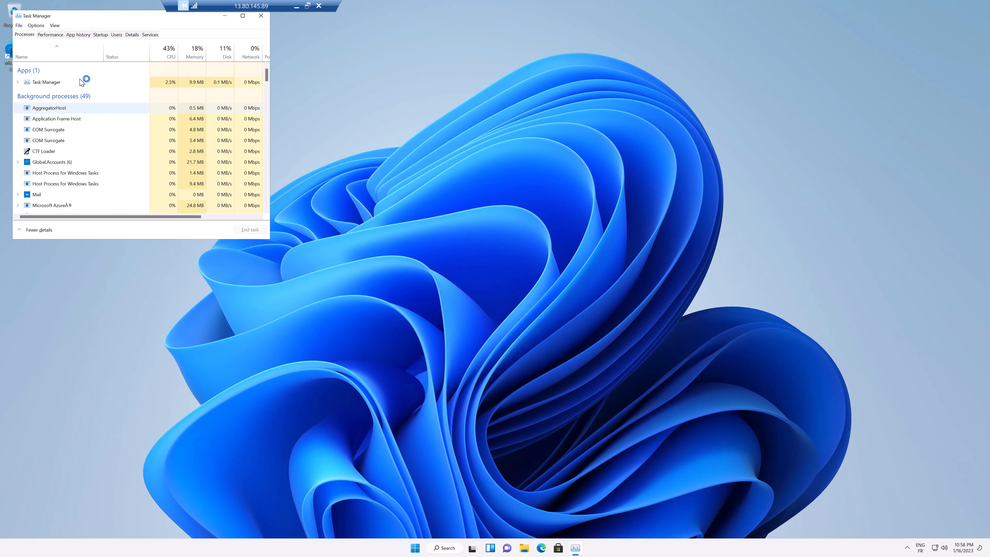
click(48, 36)
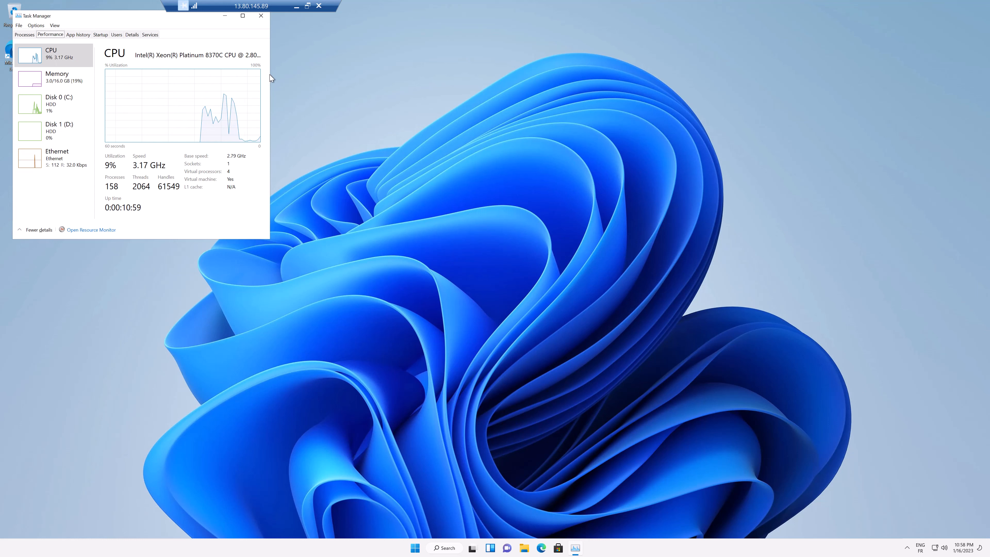
drag(271, 78, 341, 87)
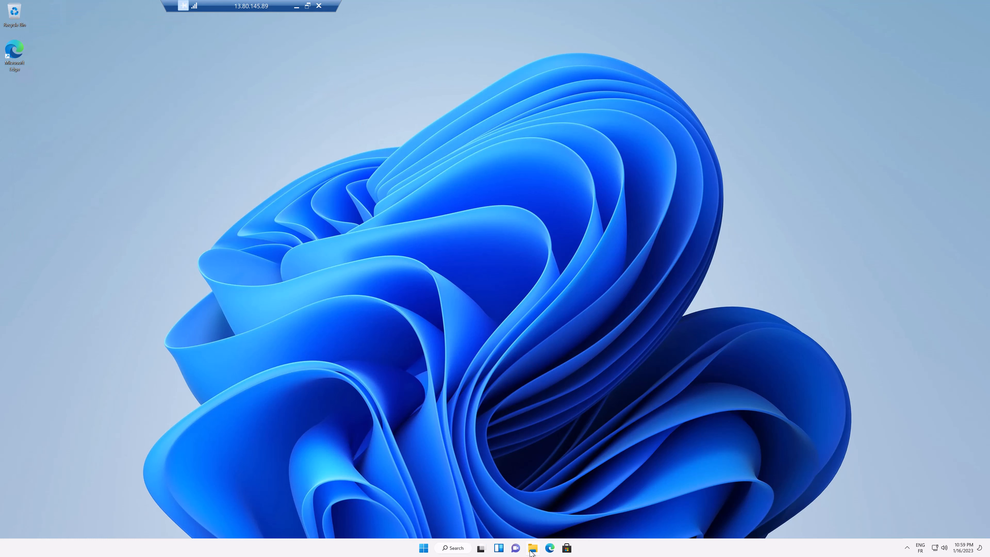
- In File Explorer's This PC, select Temporary Storage (D:) showing 147 GB free of 149 GB
click(532, 548)
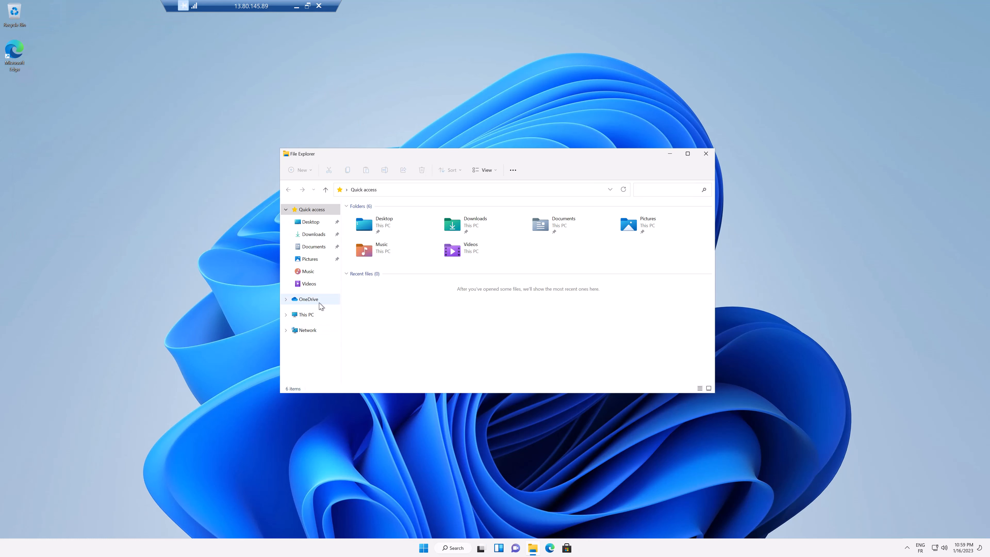
click(314, 317)
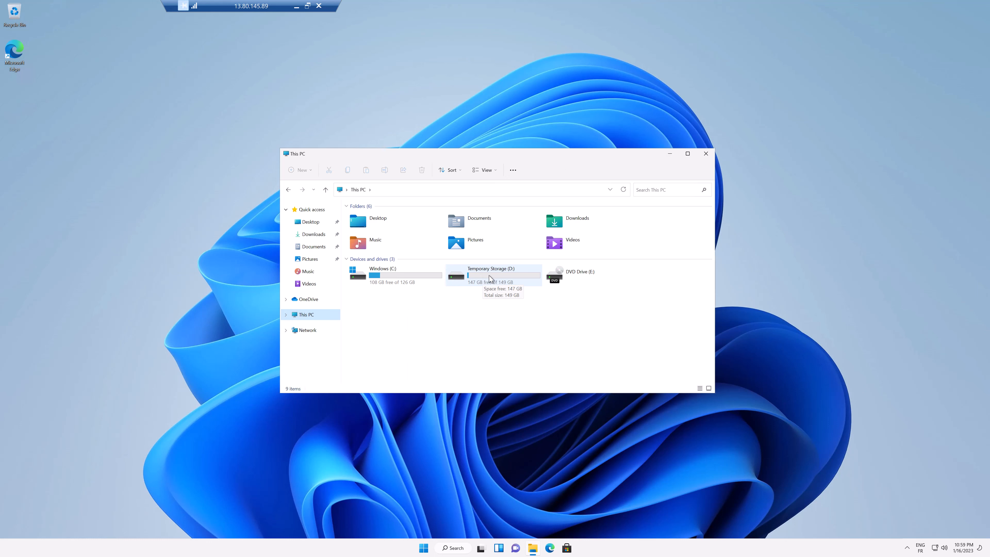
click(489, 277)
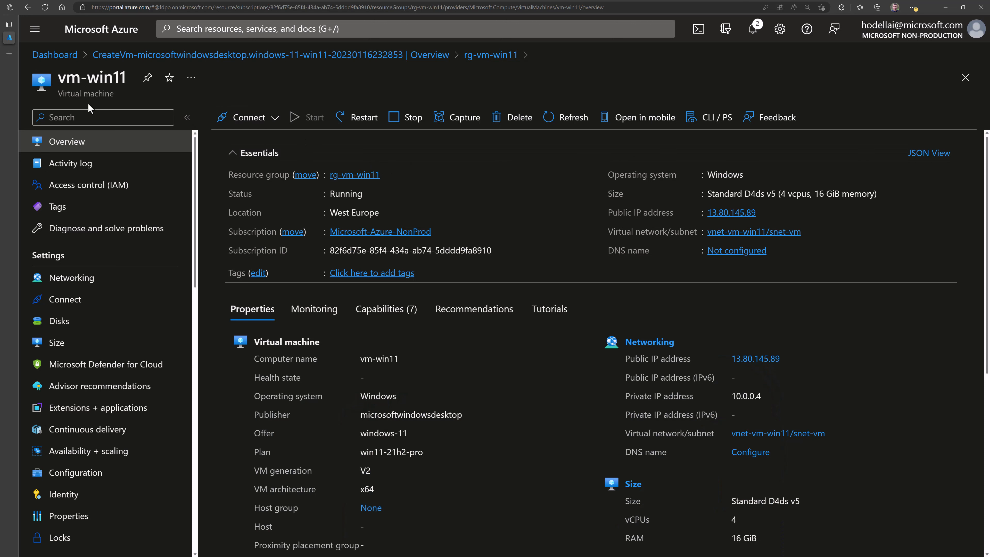
- Reopen the vm-win11 Connect dropdown in the portal
click(264, 124)
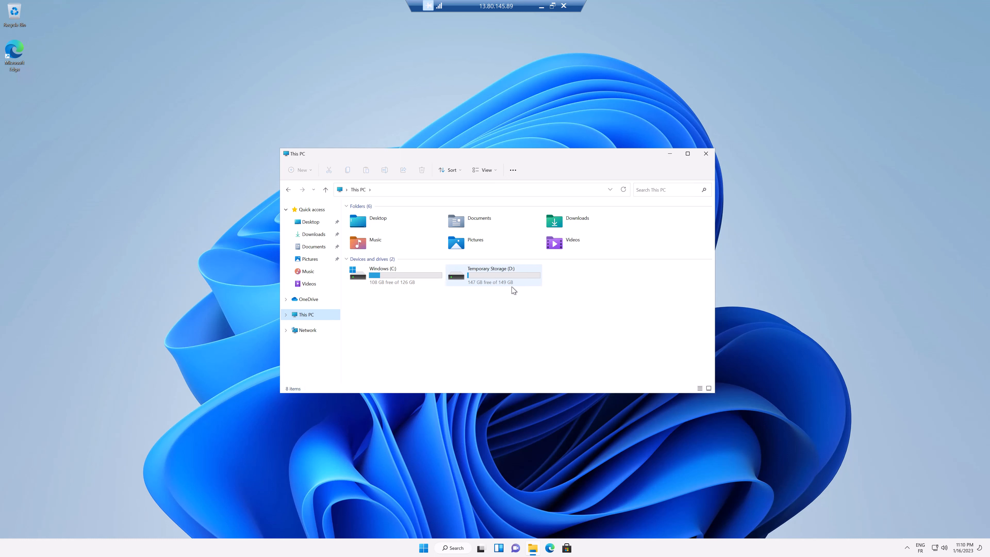
- Read the Temporary Storage (D:) drive details in This PC, then clear the selection
mouse_move(497, 286)
click(469, 300)
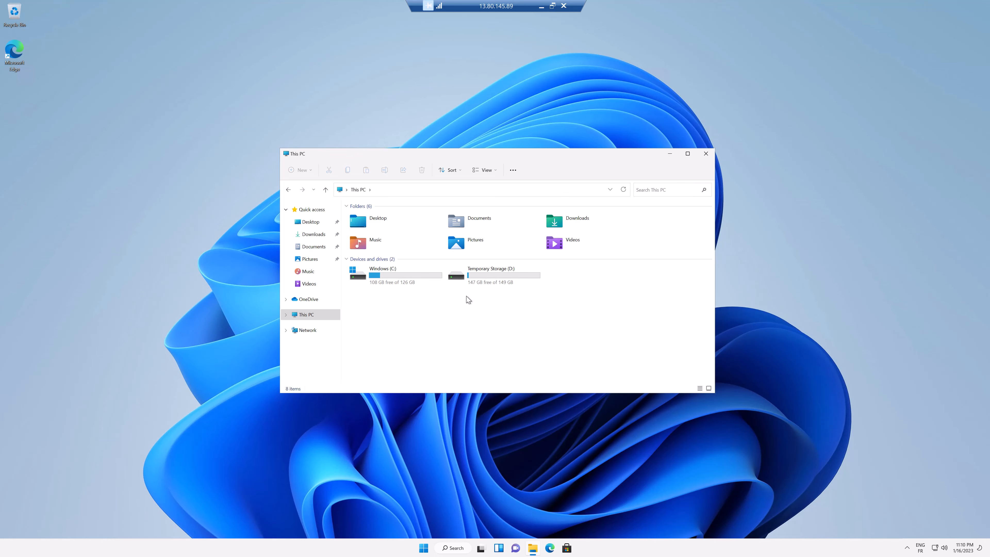
- Minimize the remote session, dismiss the Connect options and open vm-win11's Disks page
click(541, 6)
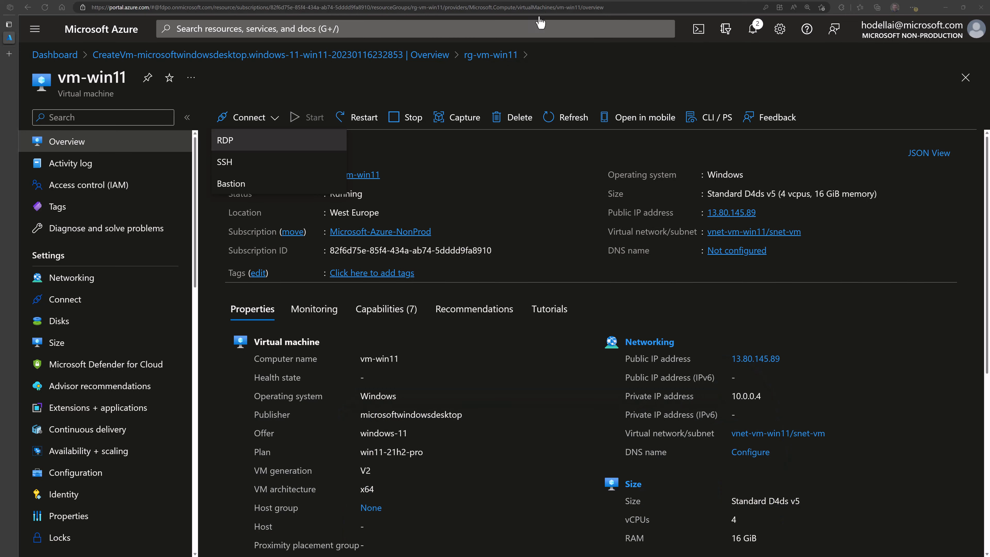
click(450, 189)
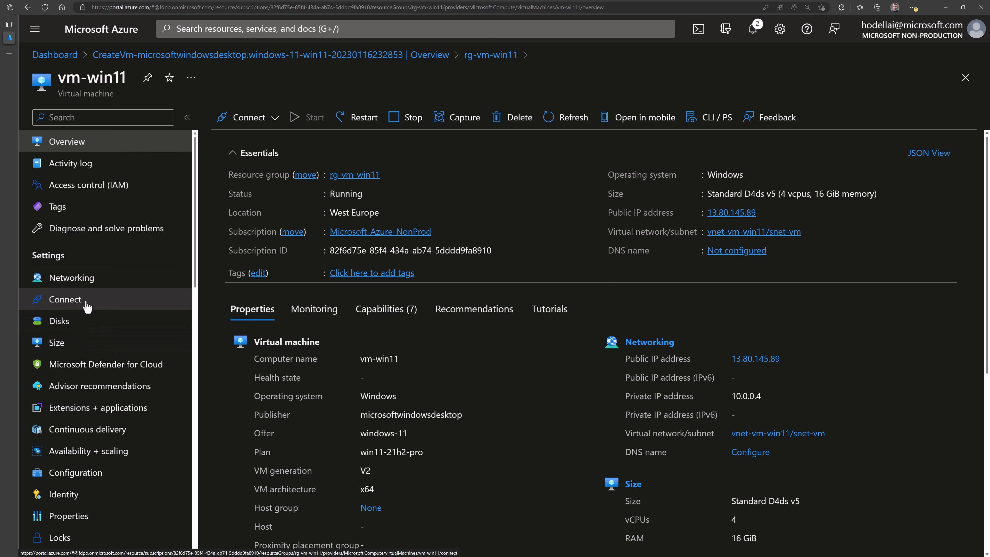
click(86, 328)
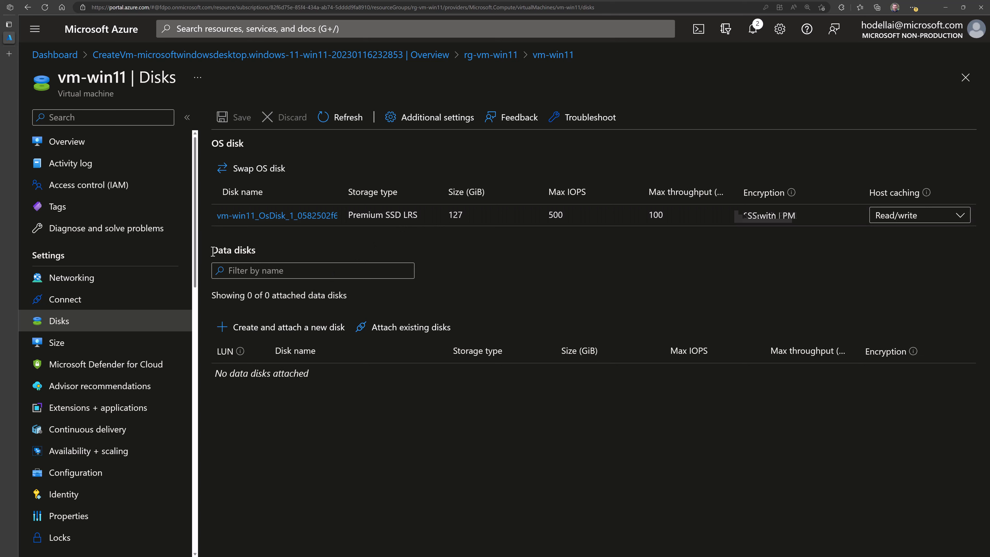
- Add a new data disk named DataDisk01 with Standard SSD storage
drag(212, 250, 262, 248)
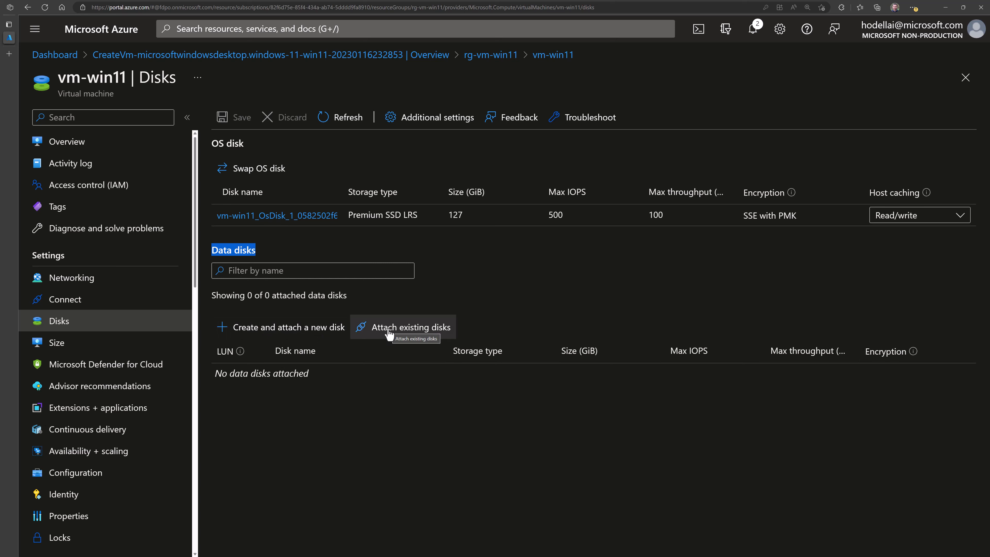
click(309, 332)
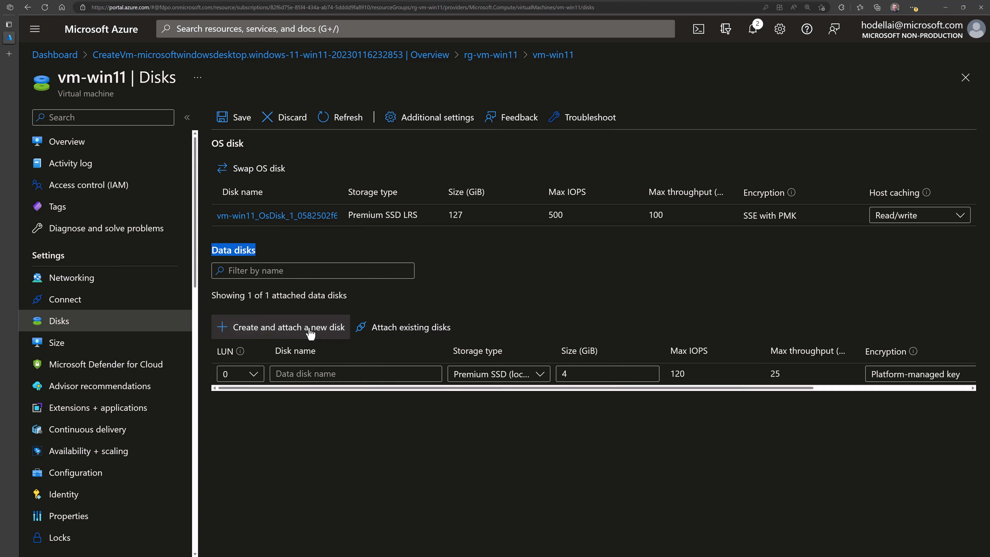
click(286, 374)
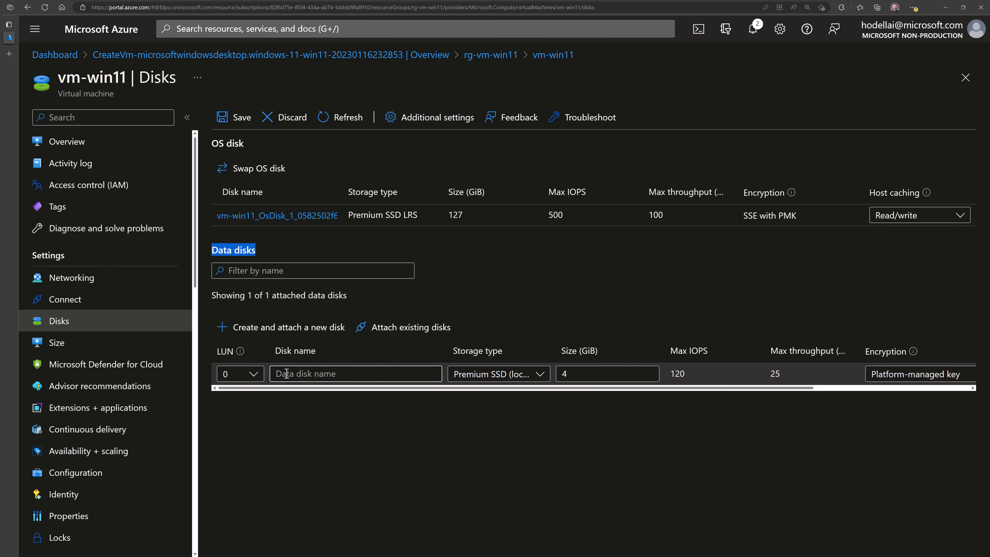
click(287, 373)
text(13.80.145.89:3389)
key(ctrl+a)
key(BackSpace)
text(Data)
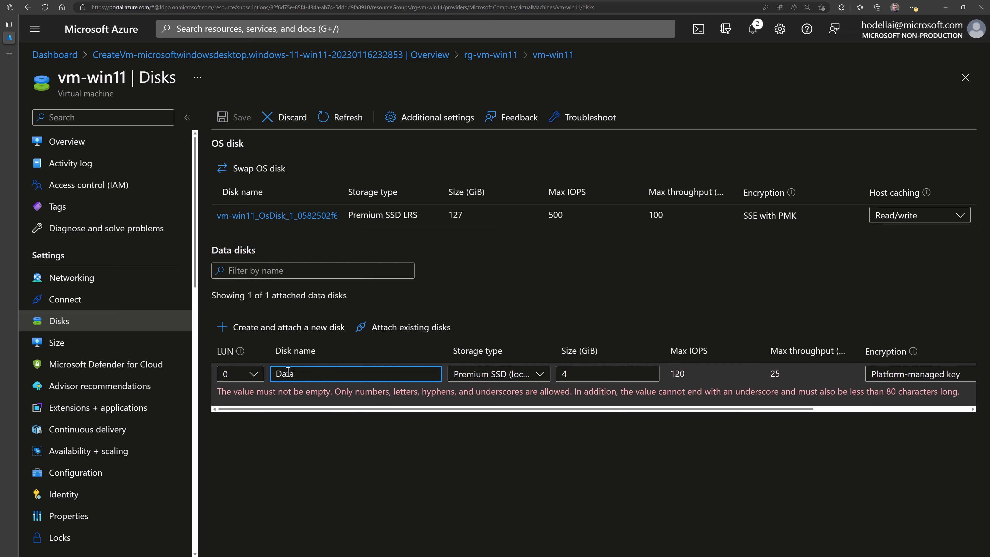
text(Disk01)
click(503, 374)
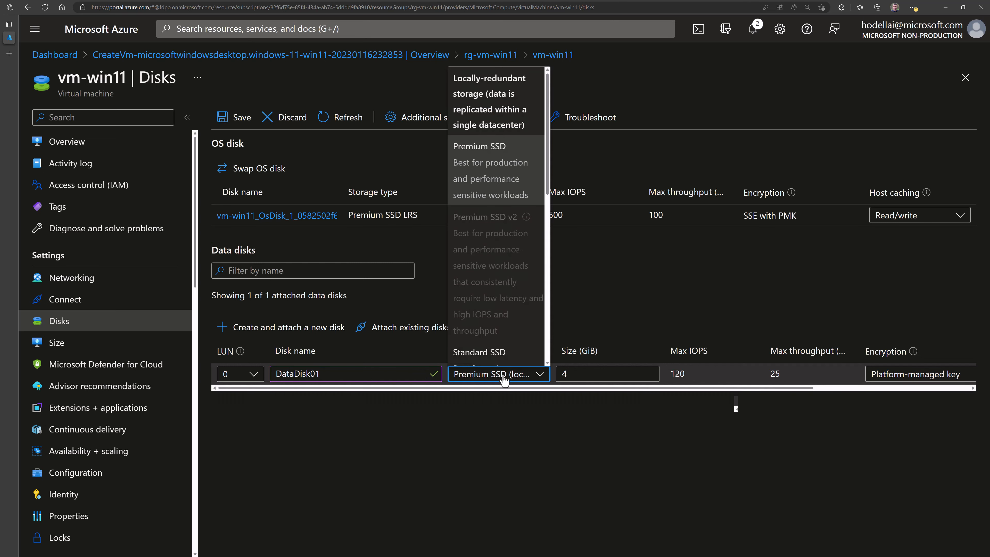
scroll(506, 269, down, 1)
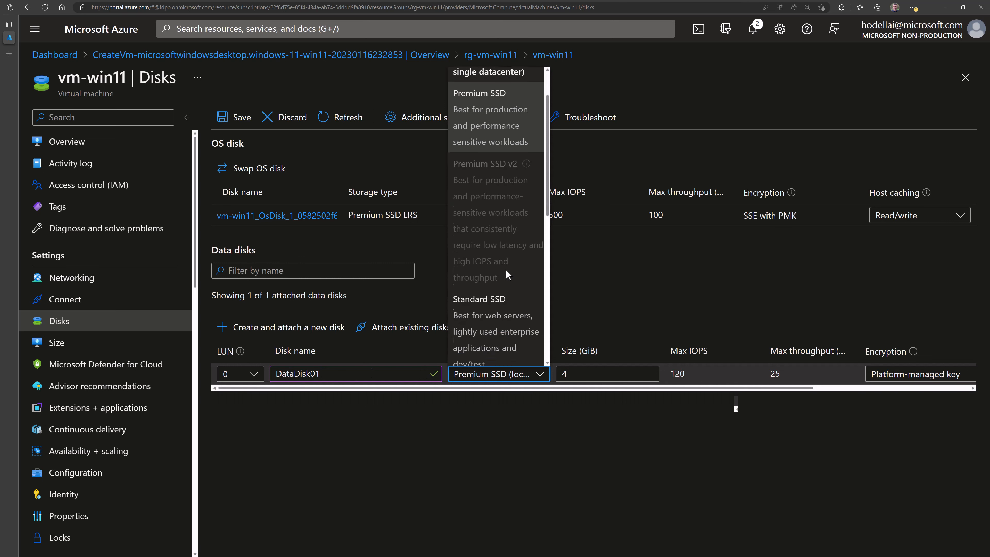
scroll(506, 270, down, 2)
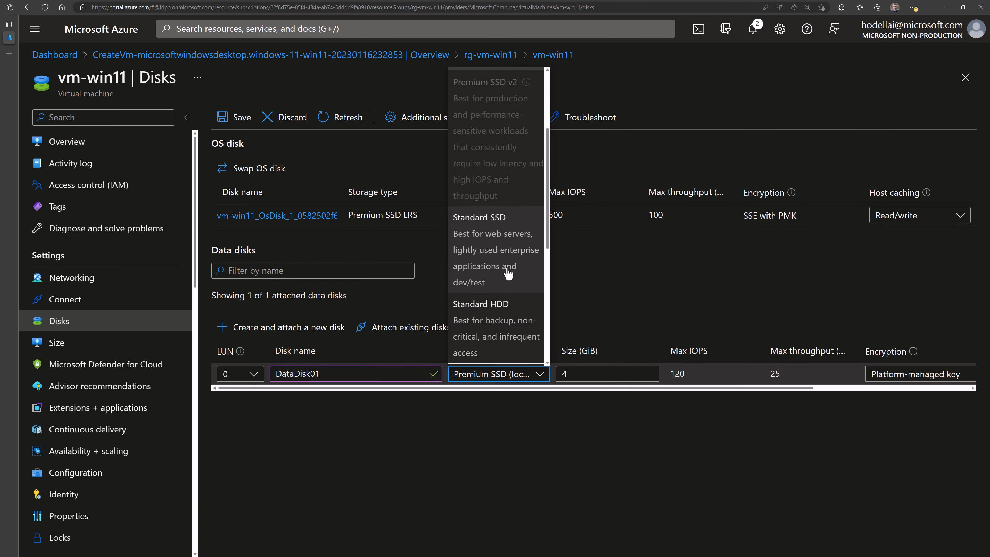
scroll(508, 275, up, 3)
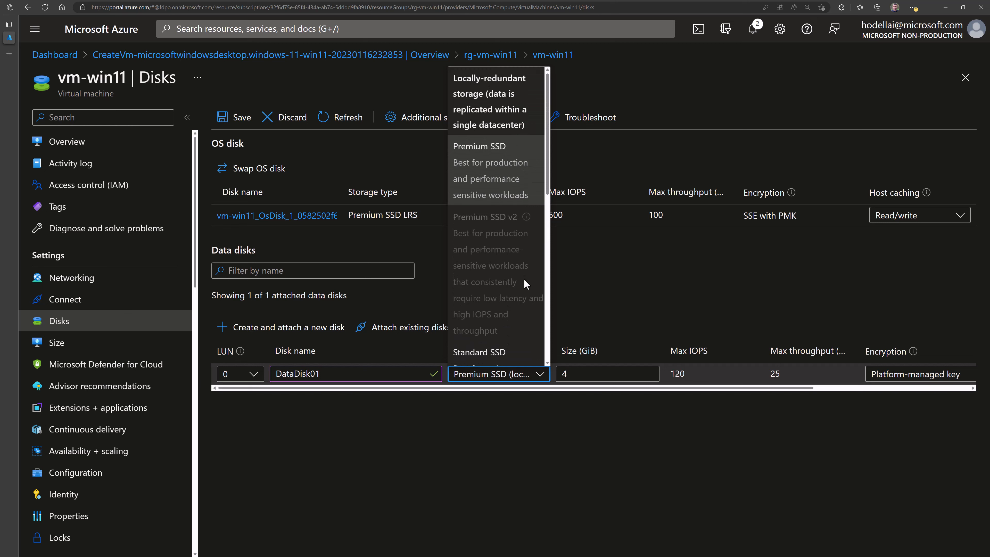
scroll(524, 279, down, 2)
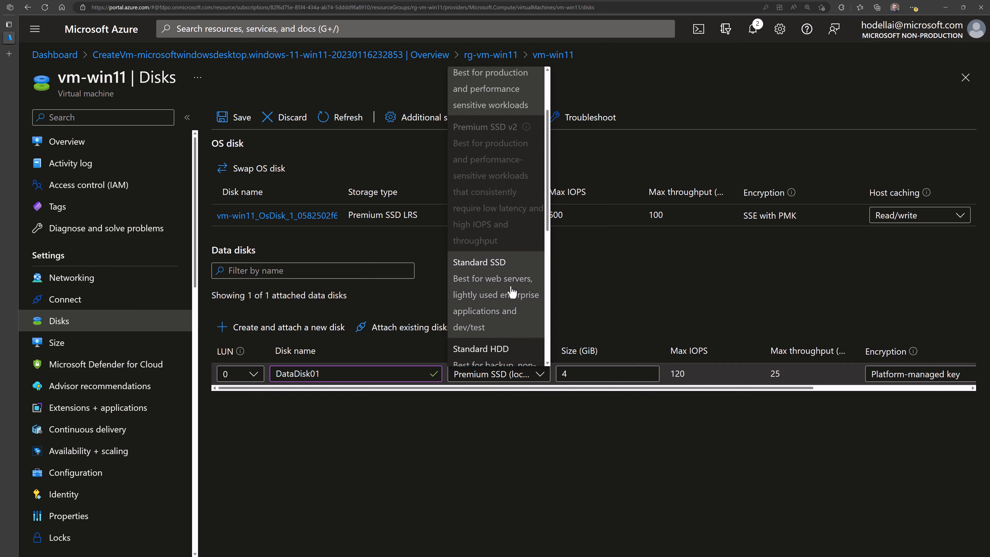
click(512, 291)
- Set DataDisk01 to 512 GiB with Read-only host caching and save it
click(585, 373)
key(ctrl+a)
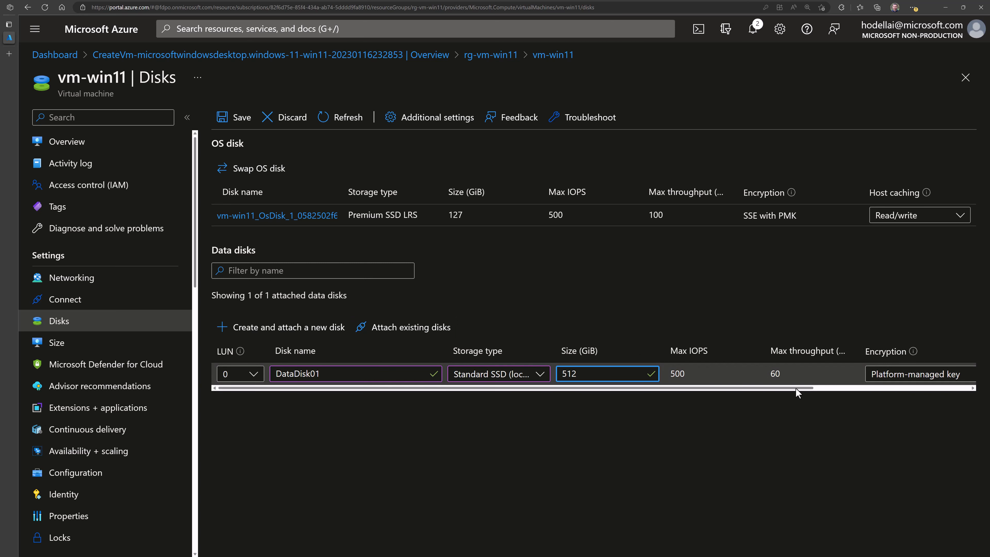
scroll(798, 392, right, 5)
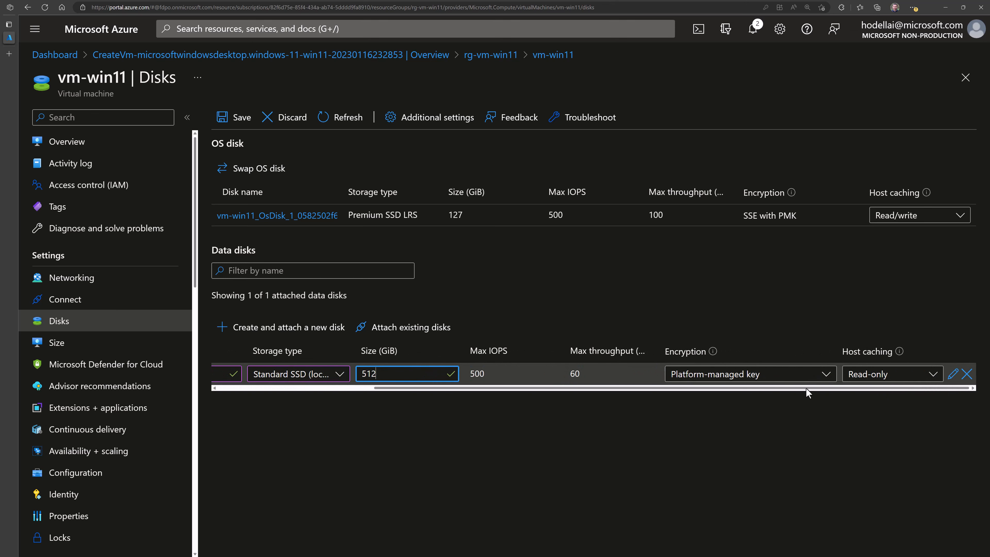
click(795, 379)
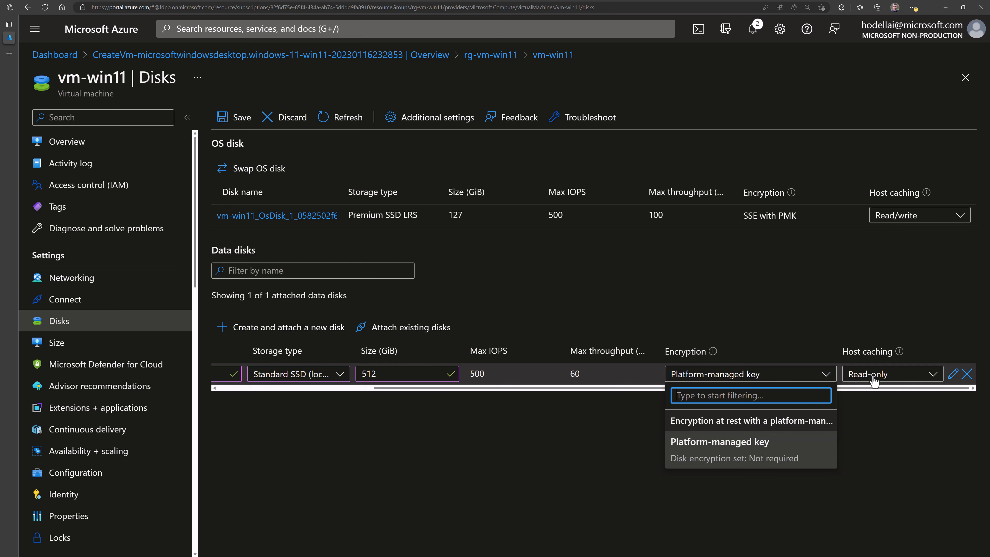
click(884, 380)
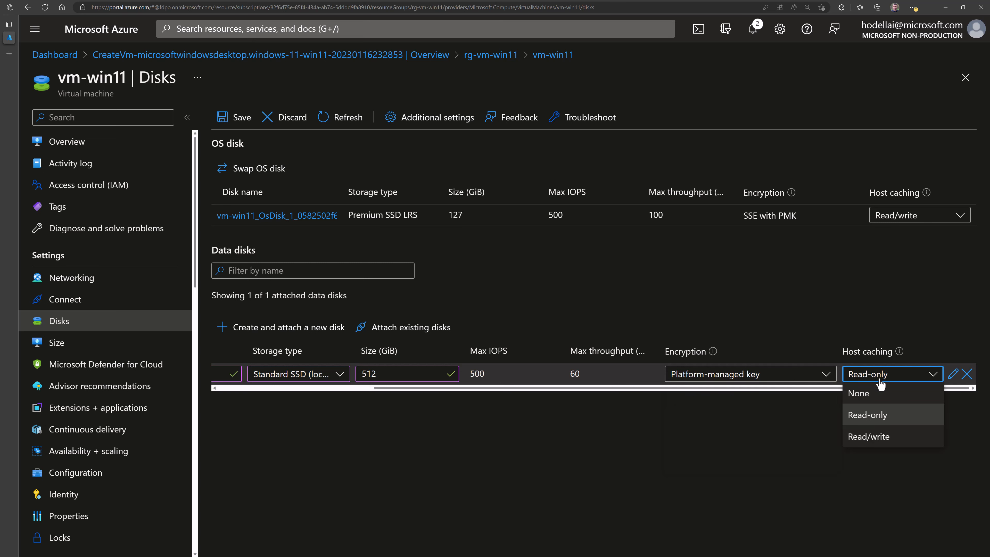
click(878, 417)
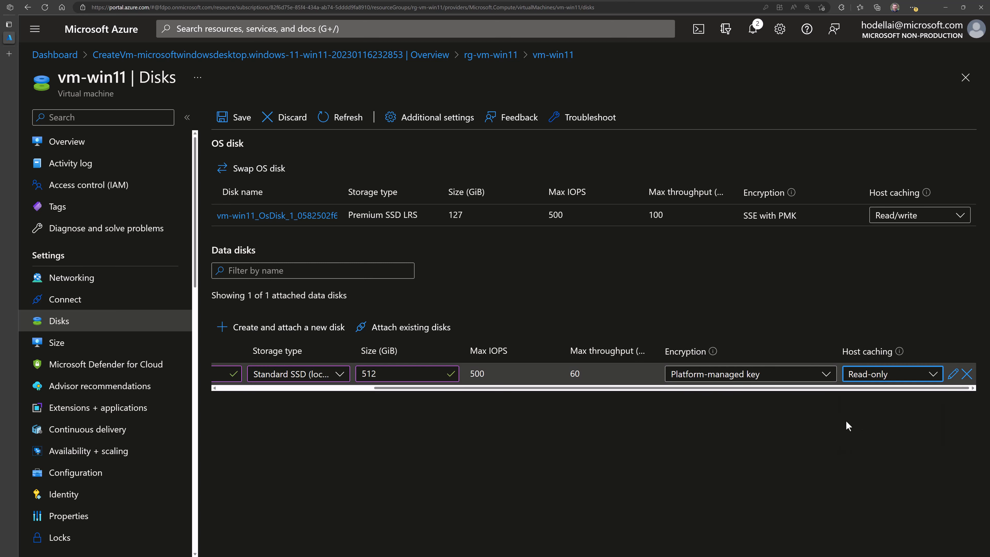
drag(596, 388, 422, 388)
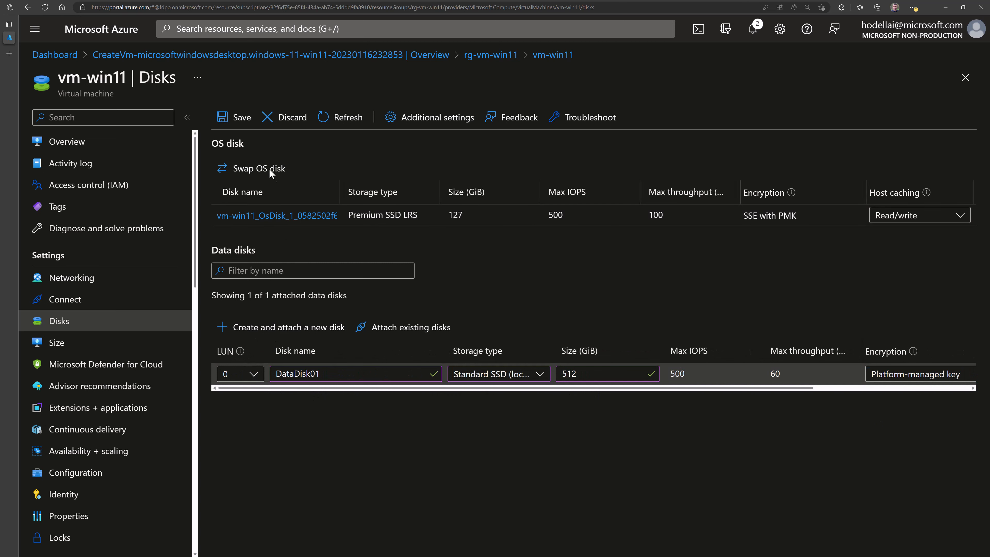
click(235, 127)
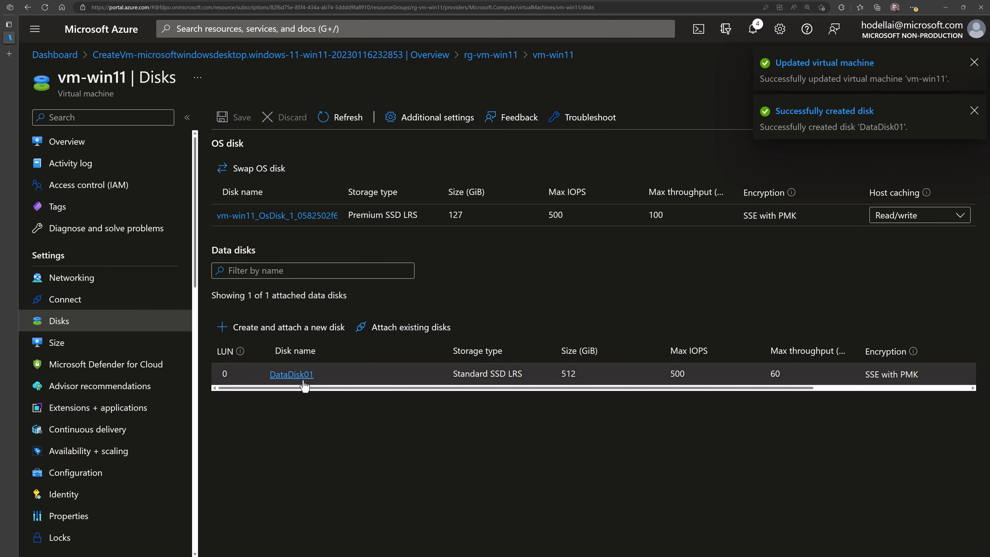
- Return to rg-vm-win11 and refresh it so datadisk01 appears among its seven resources
click(501, 56)
click(506, 119)
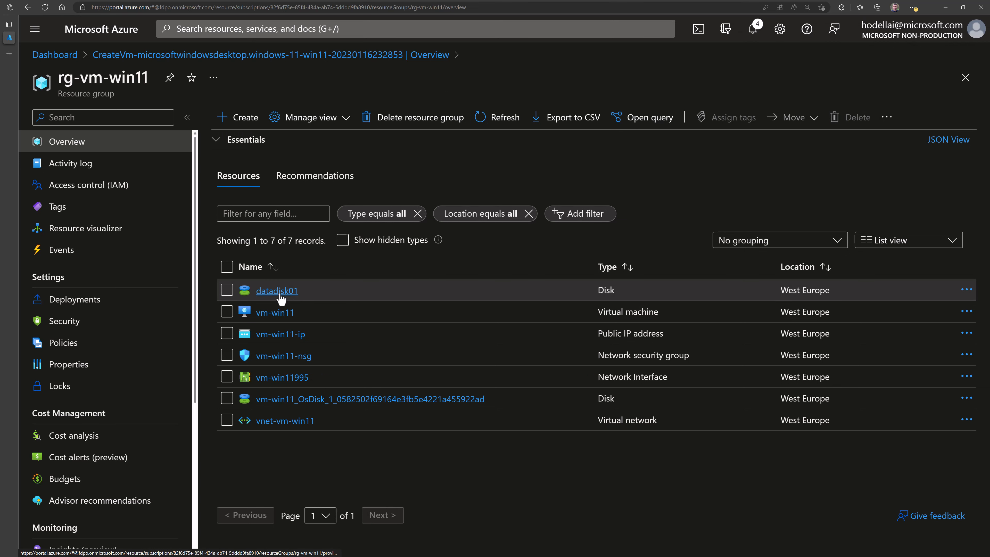
- Open datadisk01's Configuration > Size + performance page to review its 512 GiB Standard SSD tier
click(278, 294)
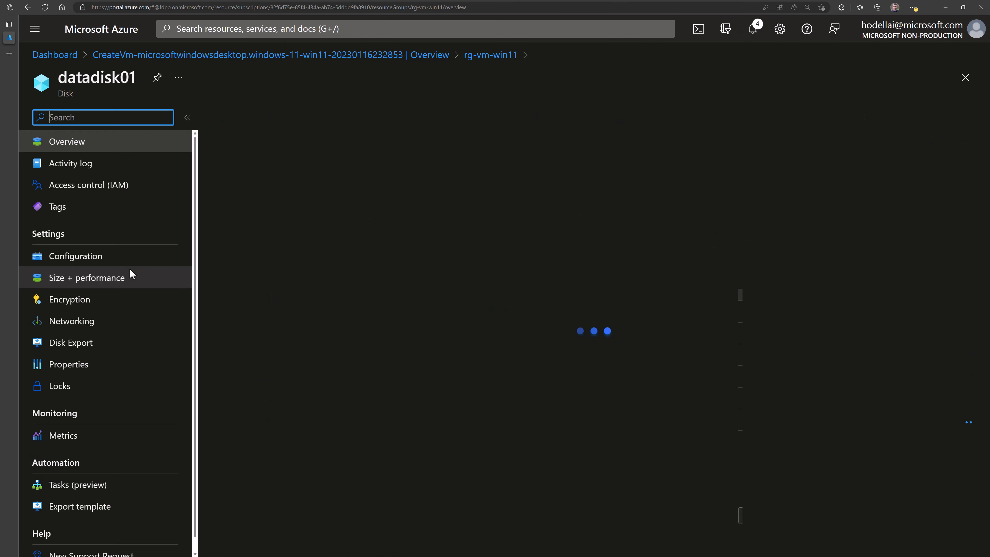
click(95, 262)
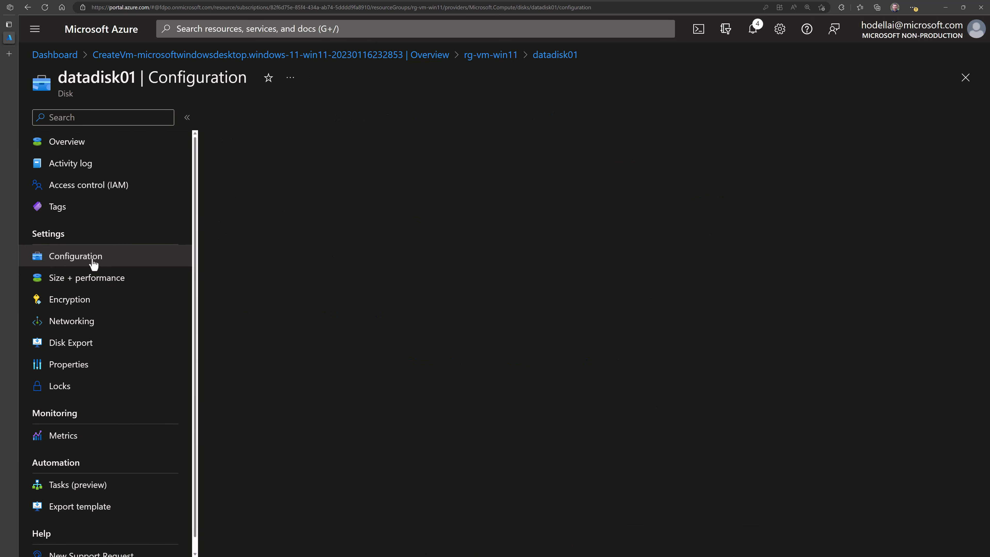
click(100, 284)
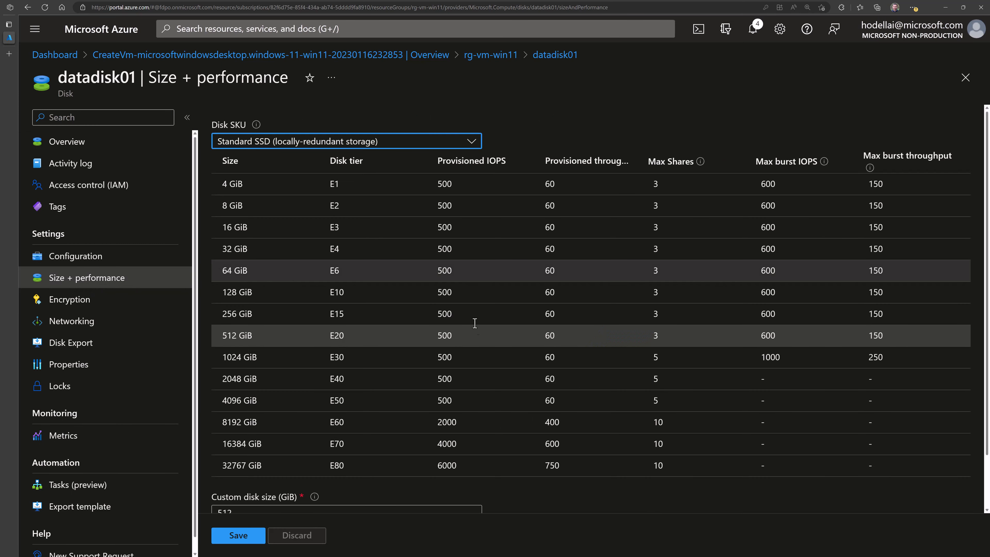
scroll(435, 358, down, 2)
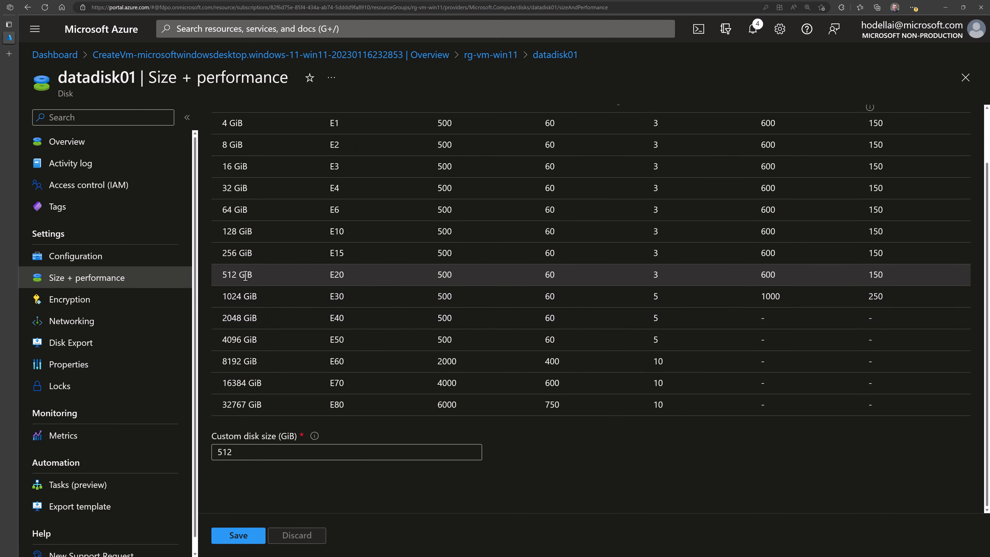
scroll(283, 288, up, 2)
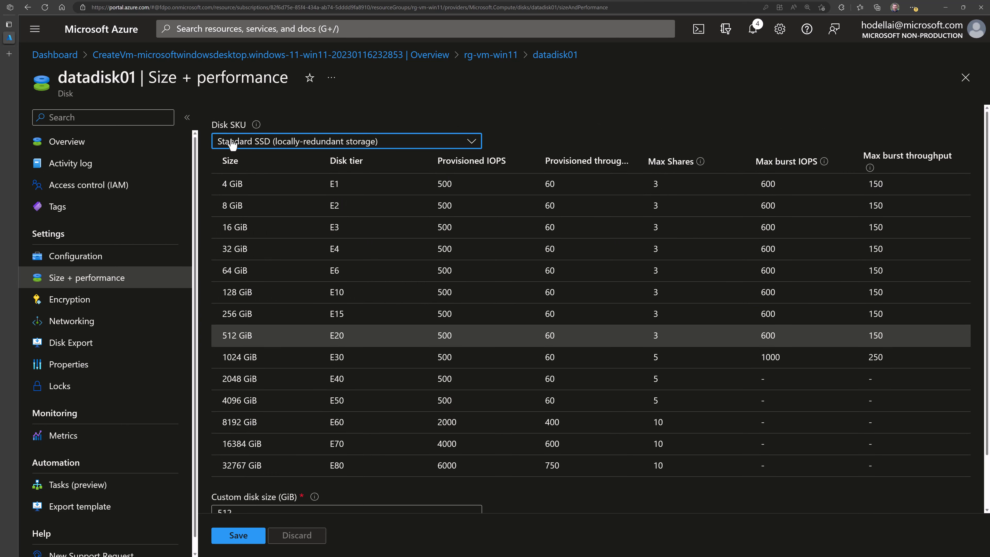
scroll(321, 354, down, 2)
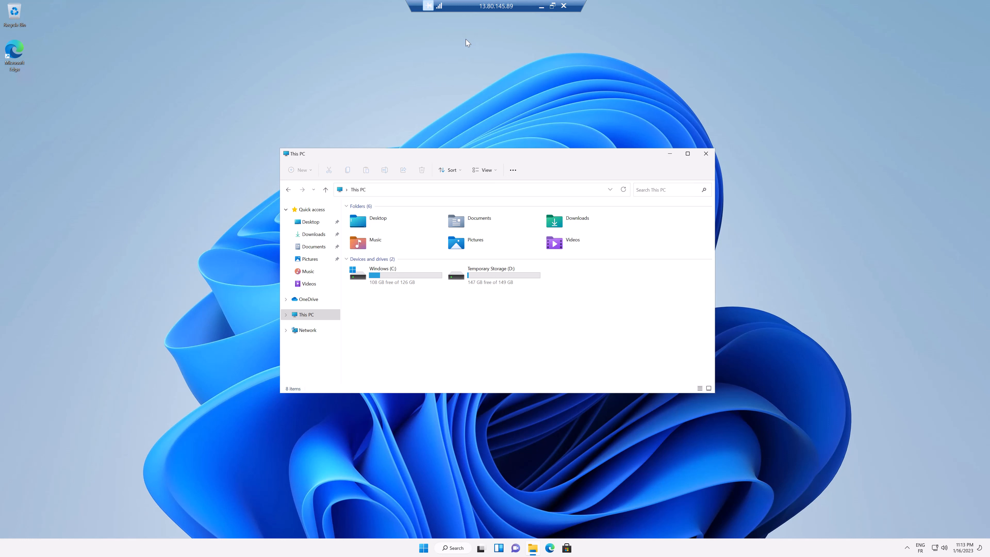
- In the remote session, show the drives under This PC, select Temporary Storage (D:), and dismiss OneDrive setup
click(308, 315)
click(306, 315)
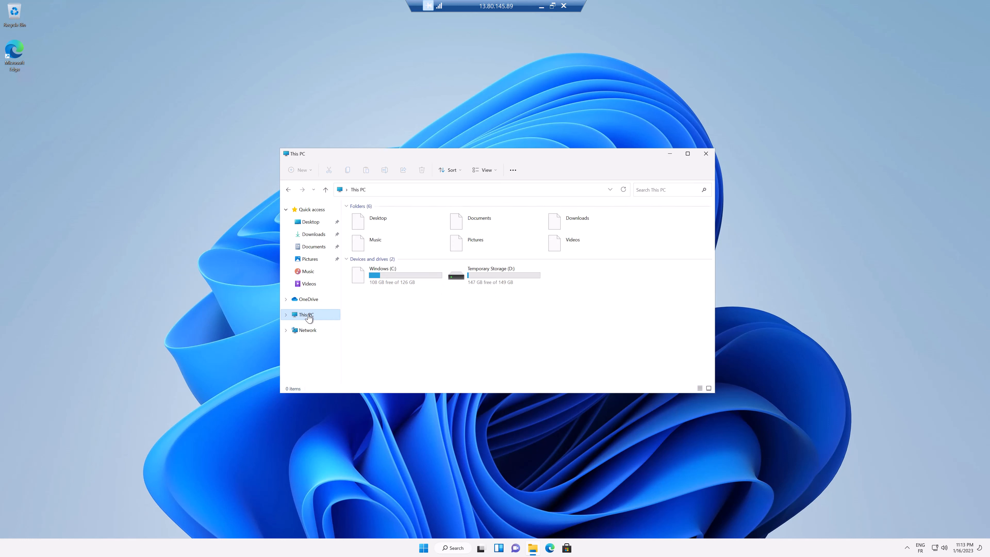
click(501, 283)
click(480, 314)
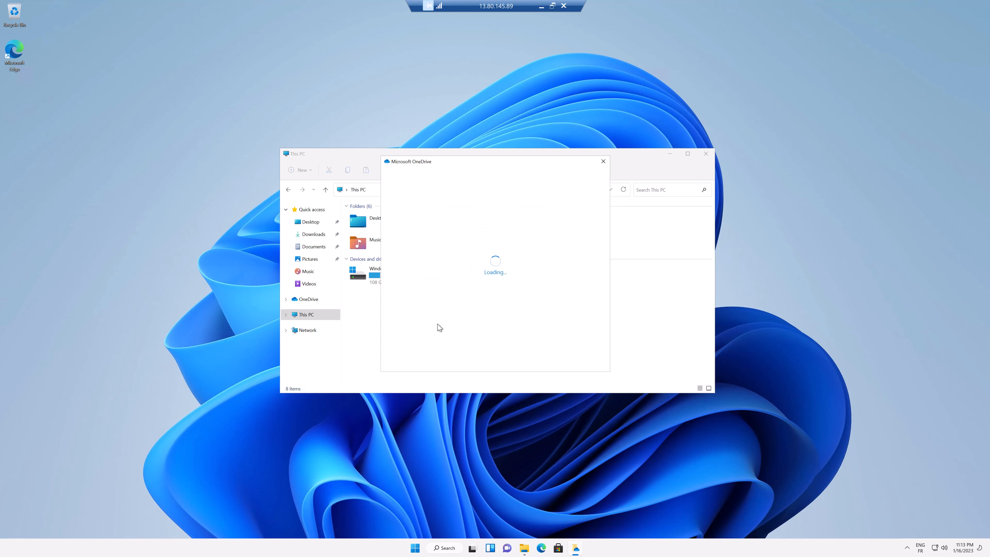
click(603, 161)
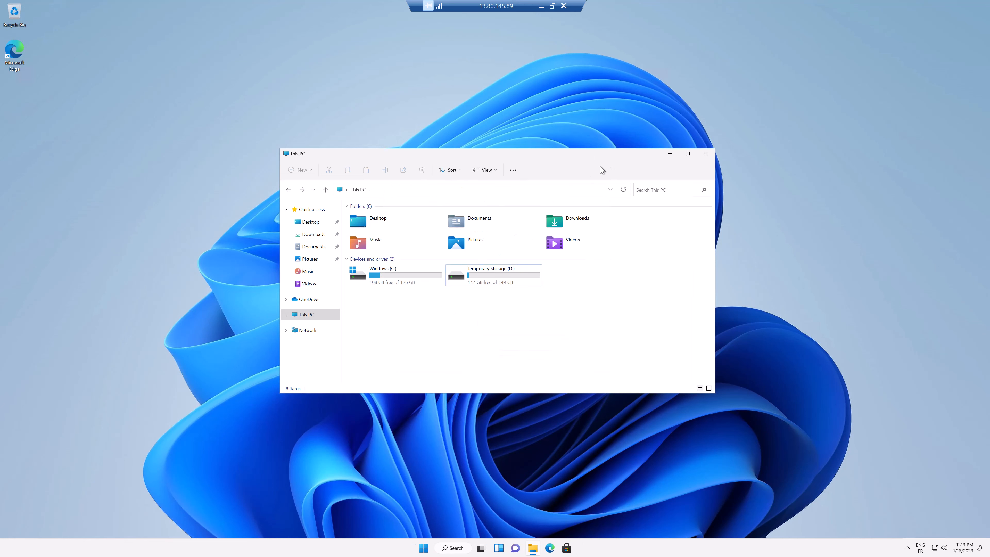
- Launch Computer Management from the This PC context menu's full list of options
right_click(312, 317)
right_click(316, 317)
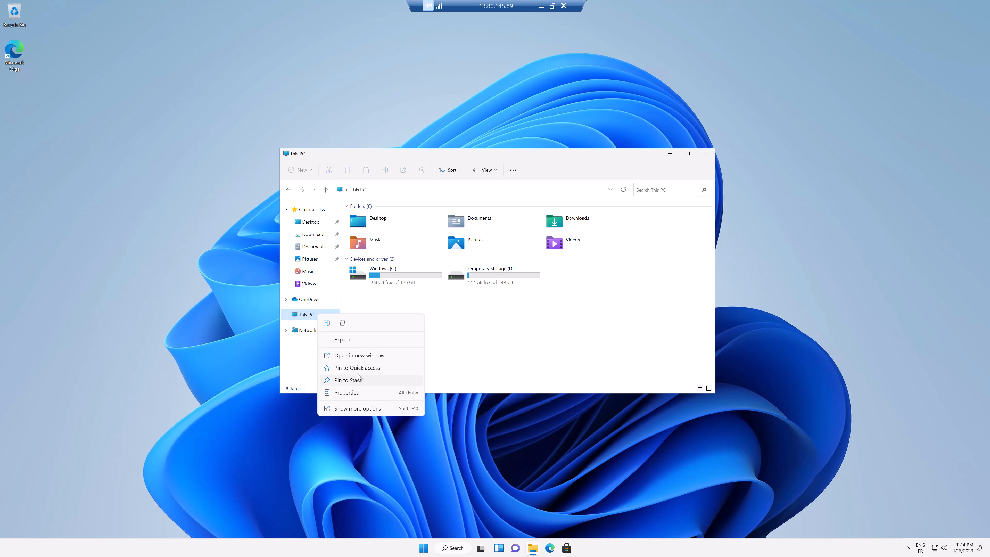
click(364, 409)
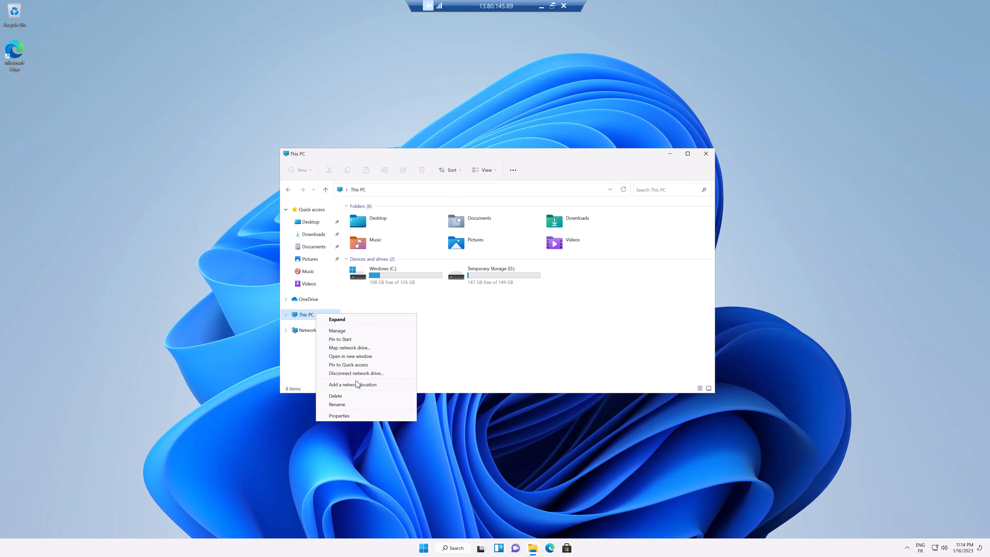
click(353, 332)
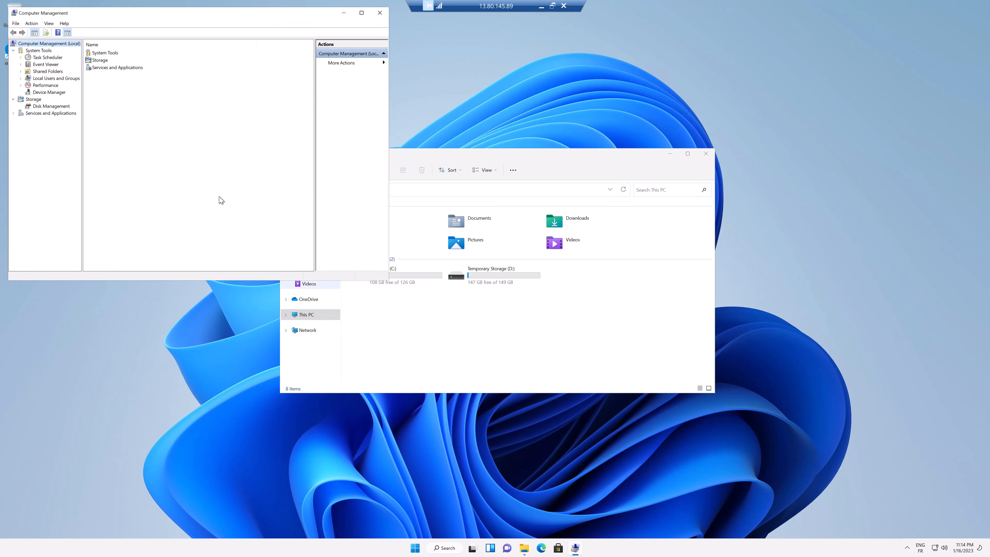
- Open Disk Management and initialize the new Disk 2 with GPT partitioning
click(55, 107)
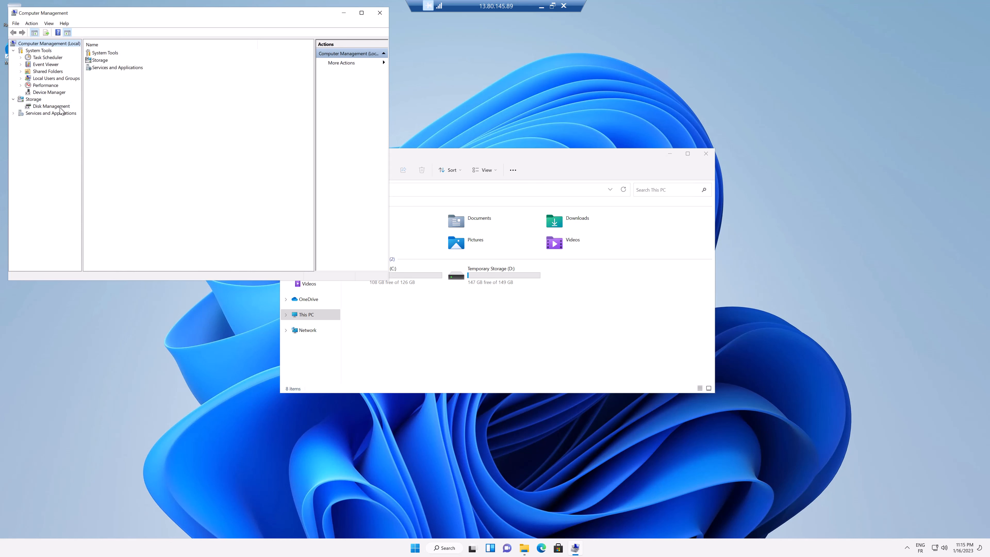
click(51, 106)
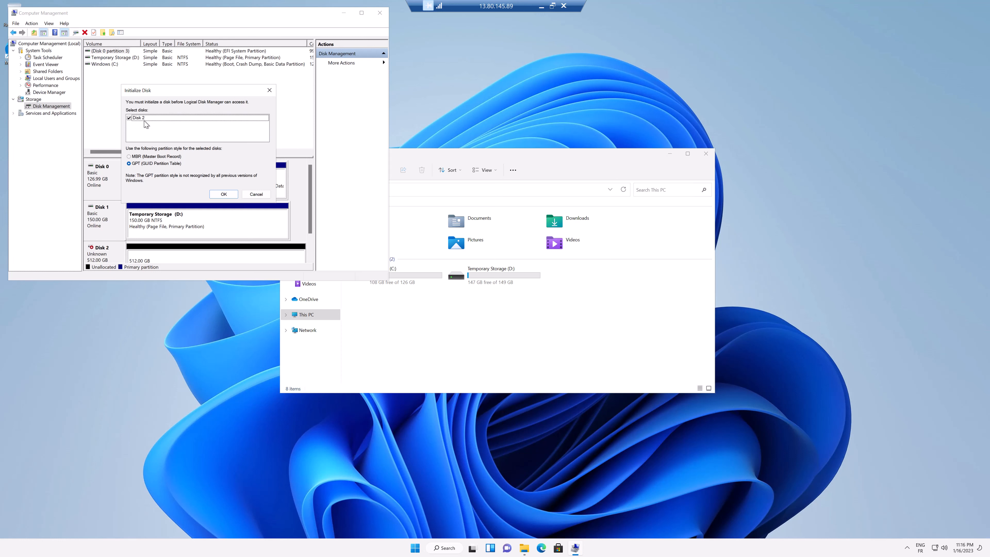
click(223, 194)
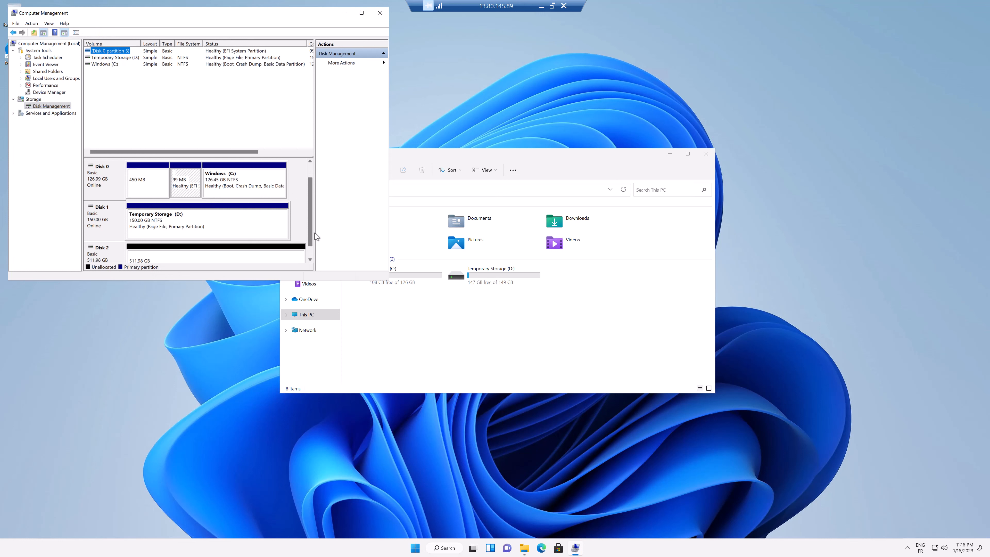
scroll(302, 239, down, 3)
- Create a simple volume on Disk 2: full 524270 MB, drive letter E, NTFS quick format
click(166, 227)
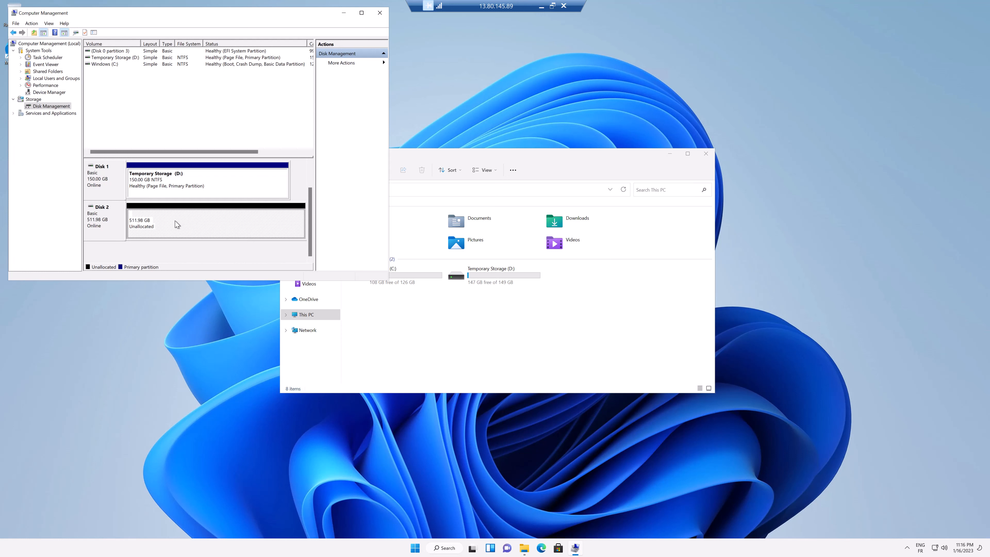
right_click(176, 224)
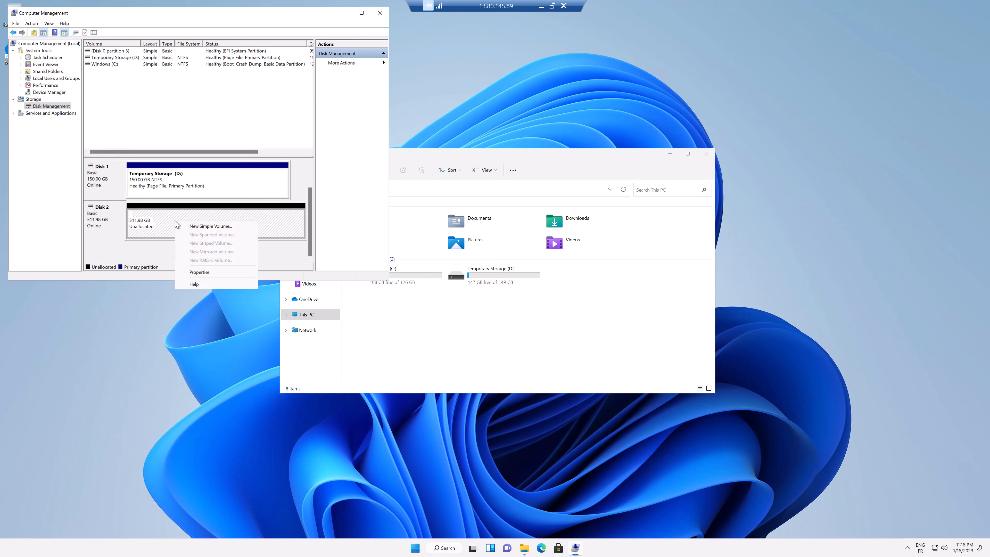
click(213, 227)
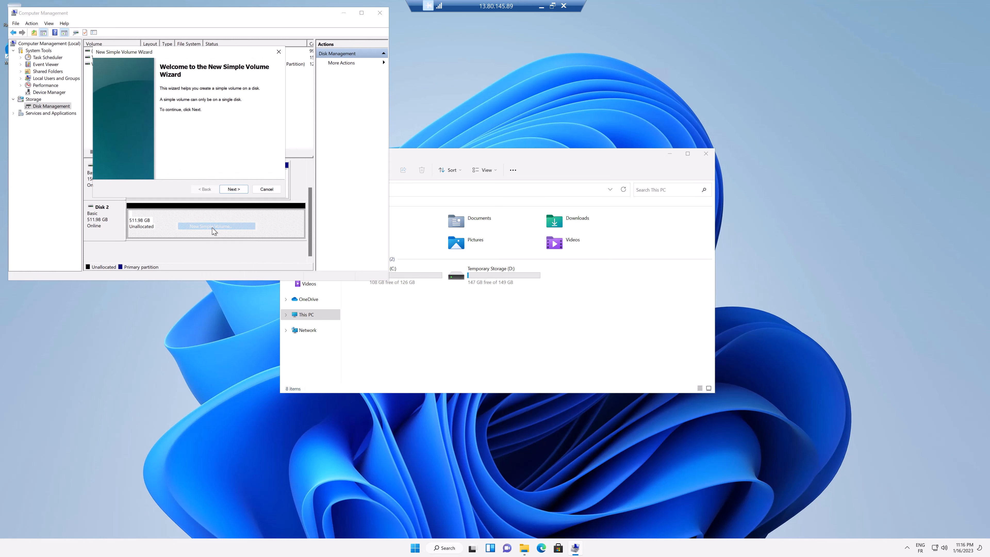
click(241, 189)
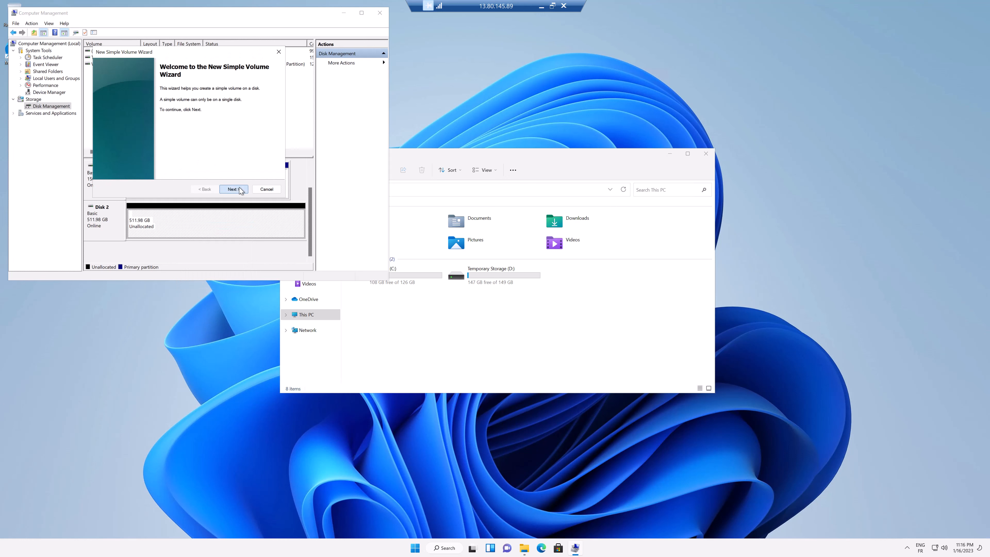
click(234, 190)
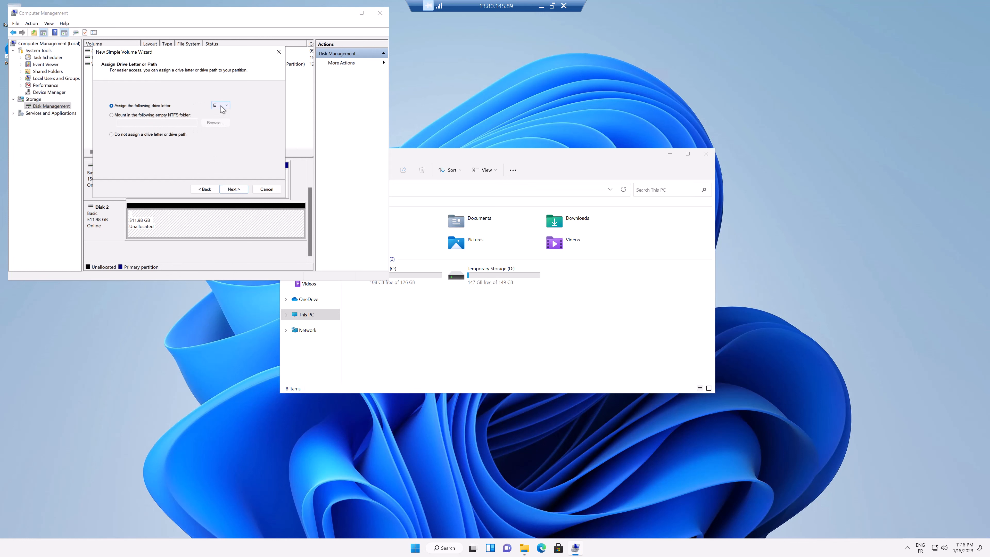
click(241, 190)
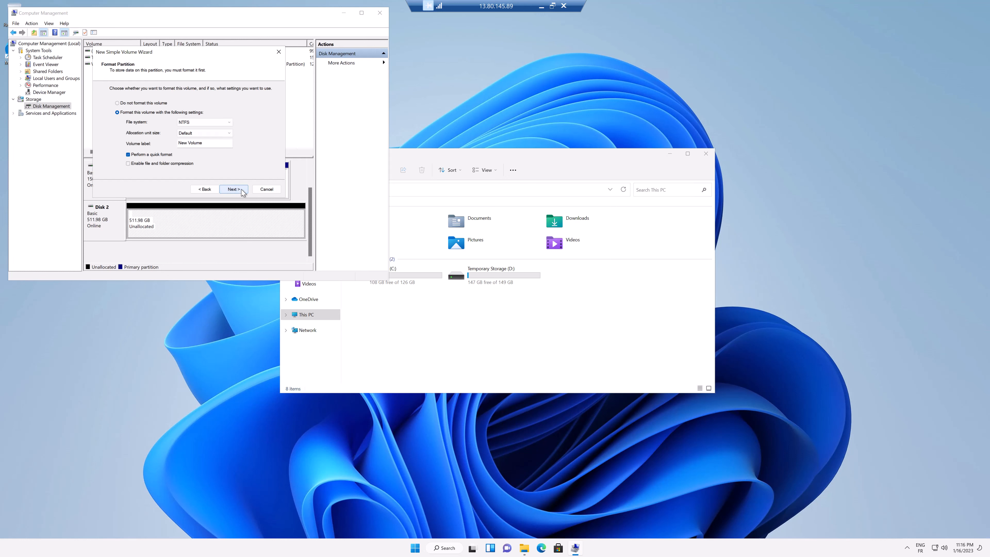
click(234, 190)
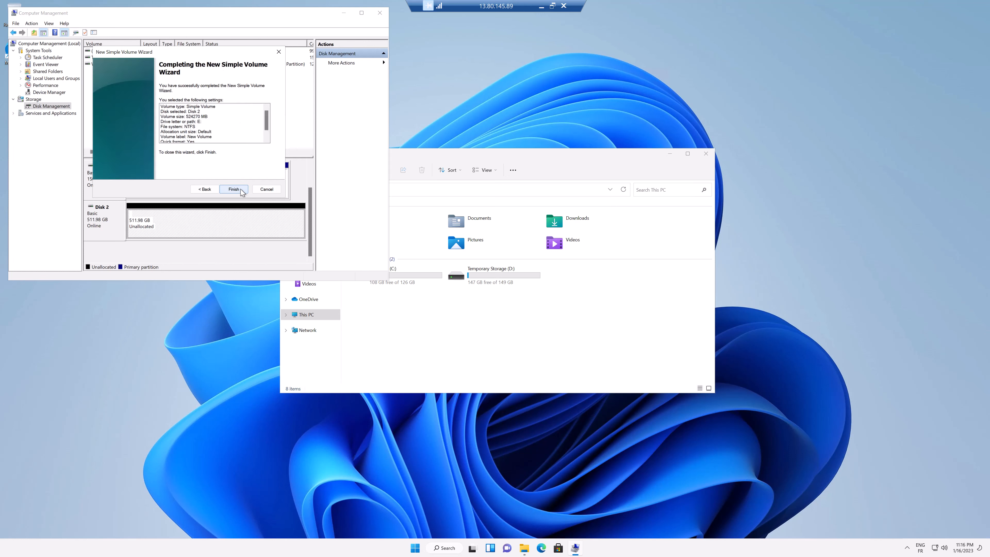
click(242, 190)
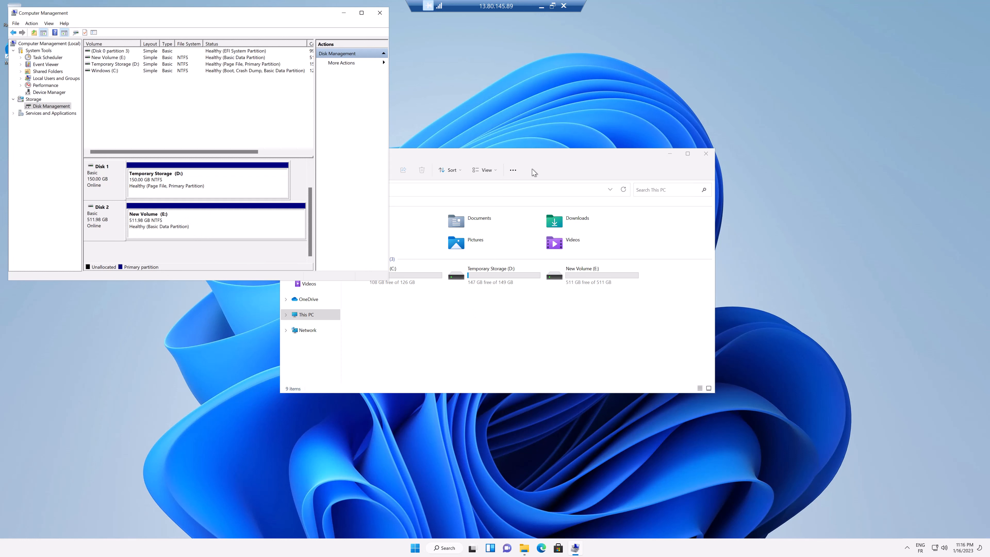
- Open New Volume (E:) from This PC to confirm it is empty, then return to Computer Management
click(538, 162)
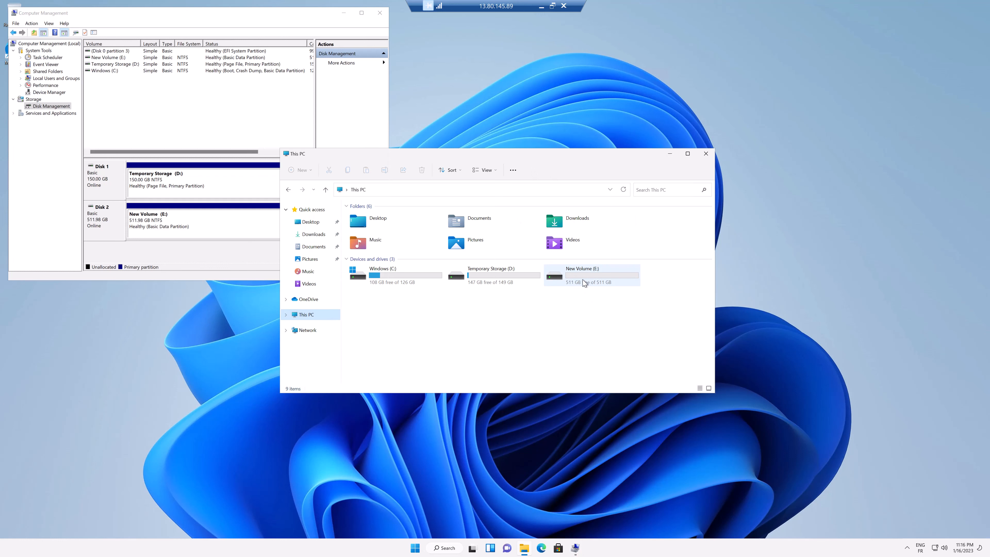
double_click(596, 282)
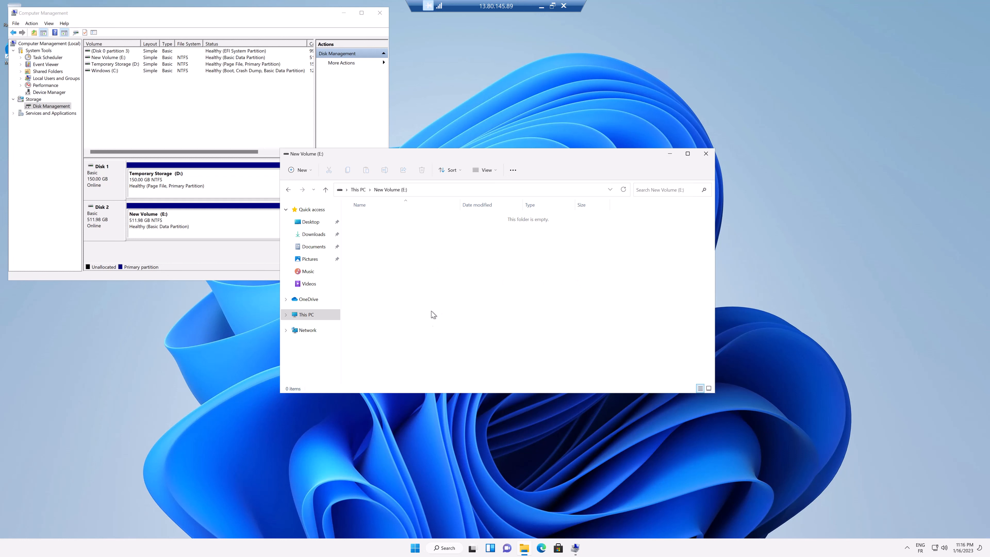
click(180, 257)
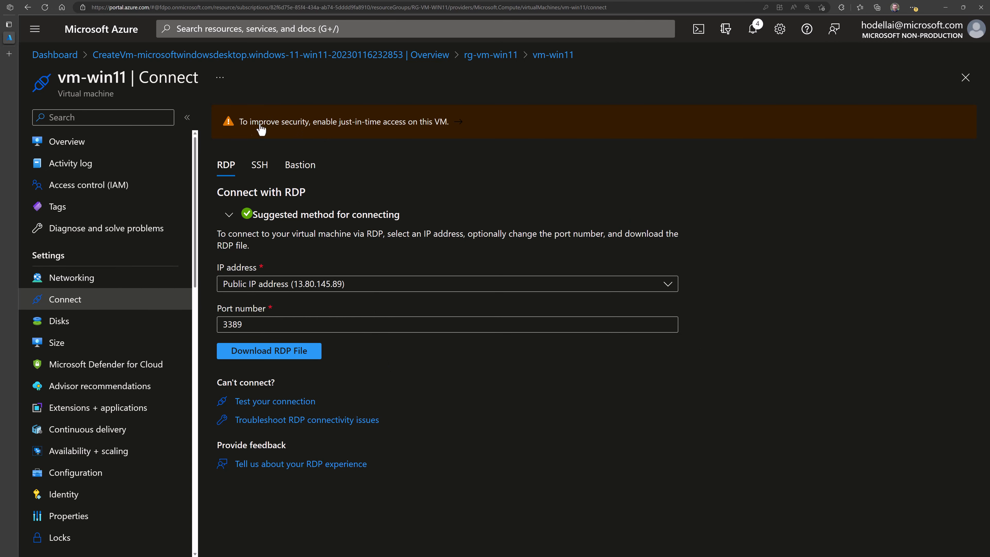
- Review vm-win11's SSH and Bastion connection options, then choose Use Bastion
click(258, 175)
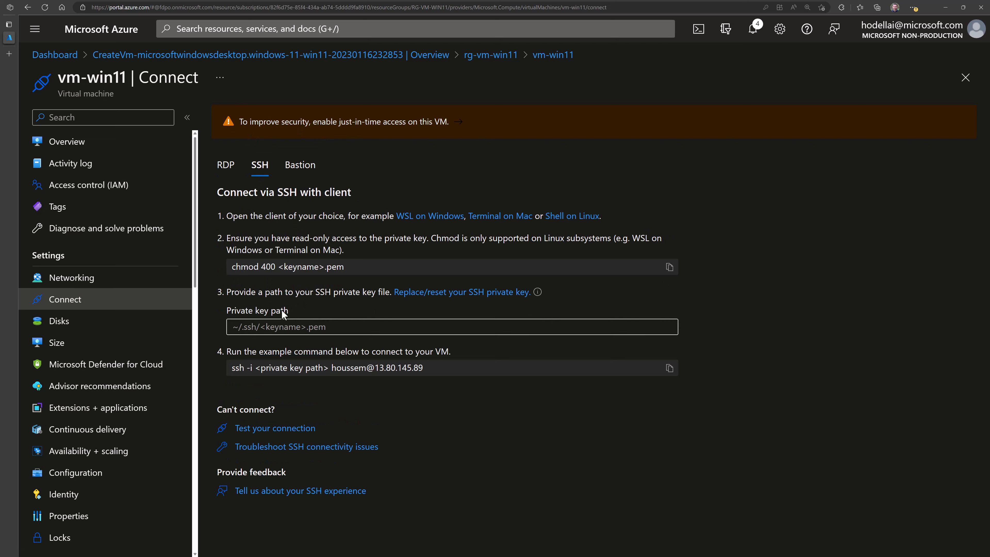
click(302, 165)
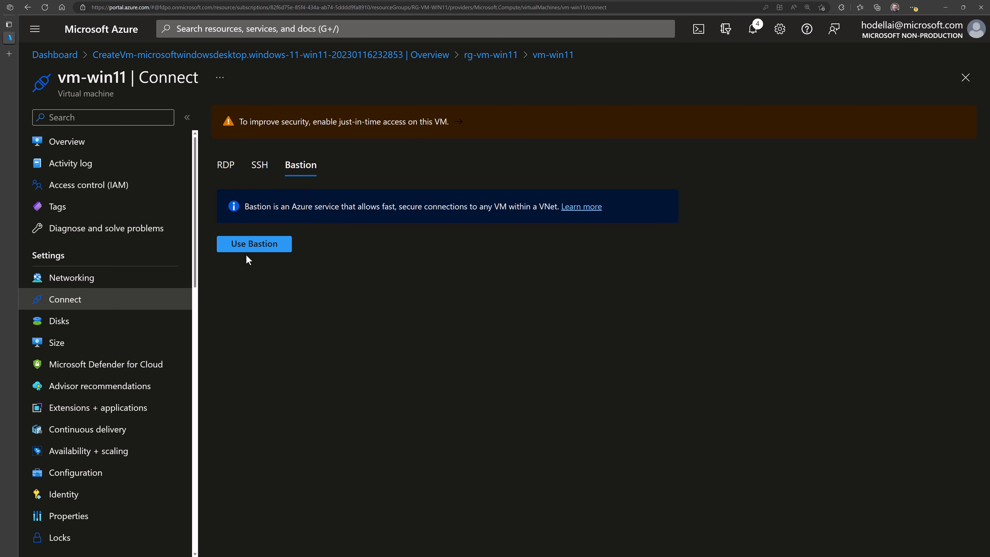
click(261, 252)
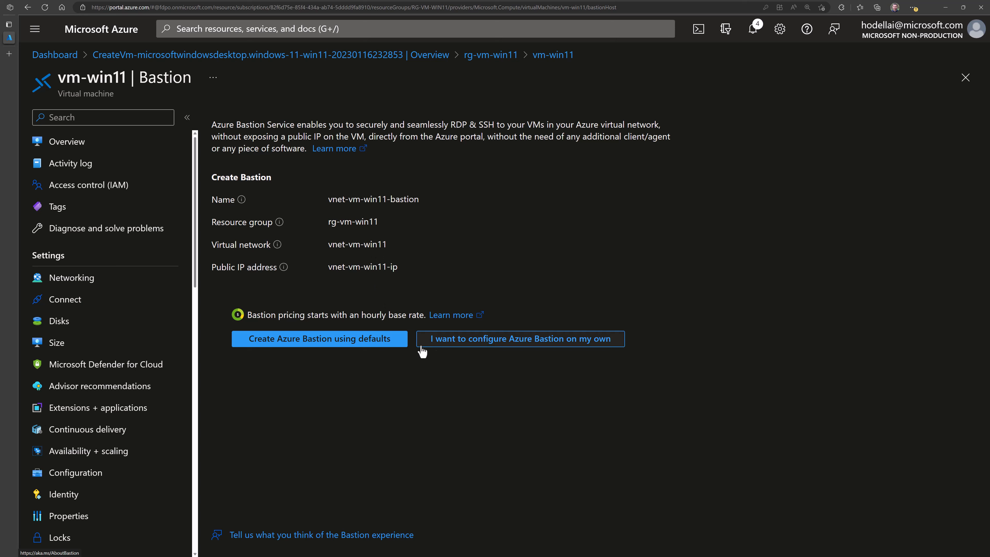
- Create the vnet-vm-win11-bastion host with default settings and head back to rg-vm-win11
click(359, 344)
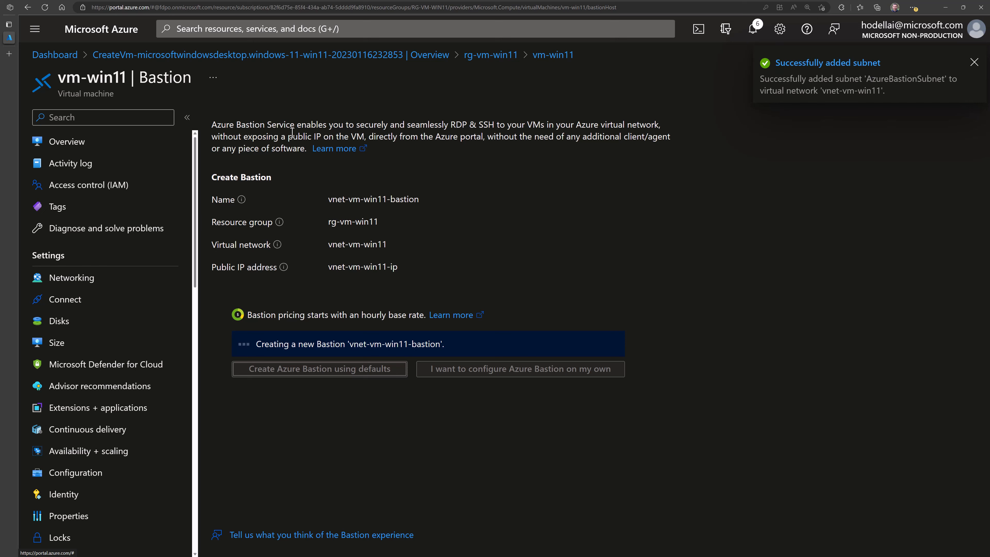
click(492, 58)
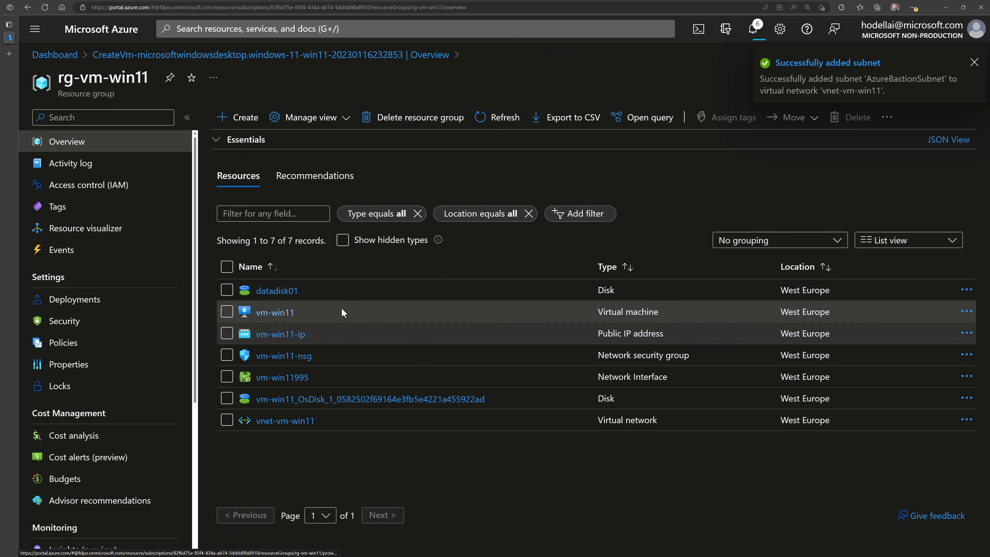
- Confirm AzureBastionSubnet in vnet-vm-win11's subnets, then refresh rg-vm-win11 to list the bastion and its IP
click(290, 421)
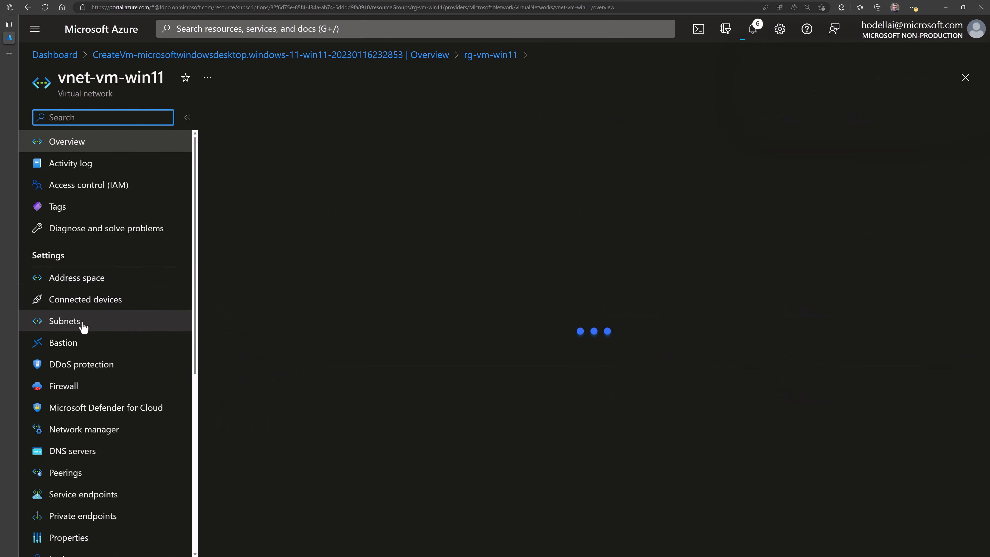
click(82, 326)
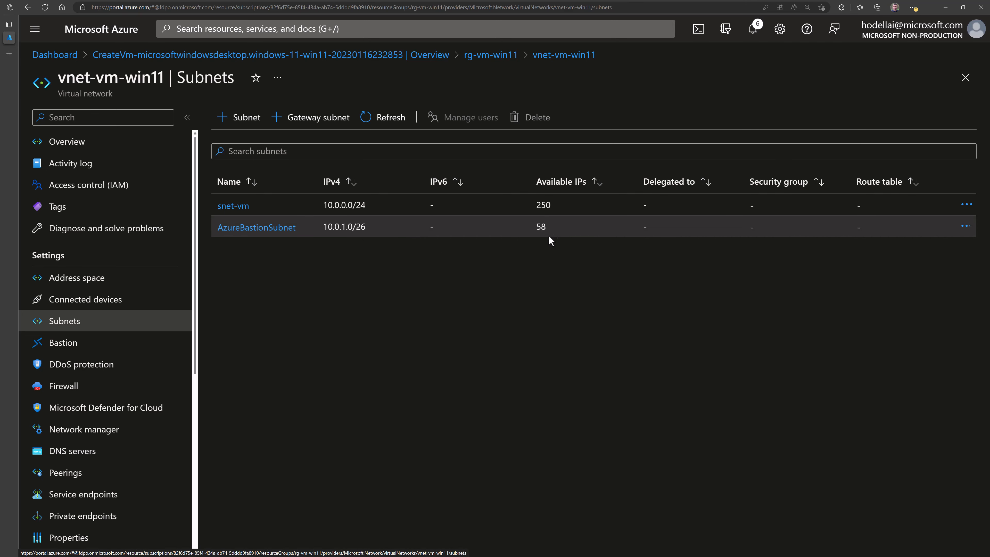
click(495, 54)
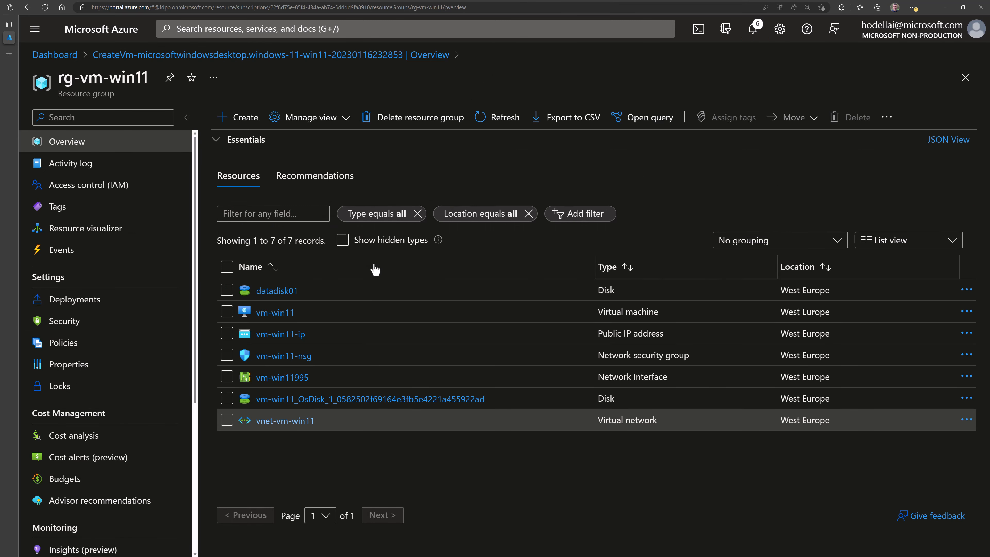
click(494, 117)
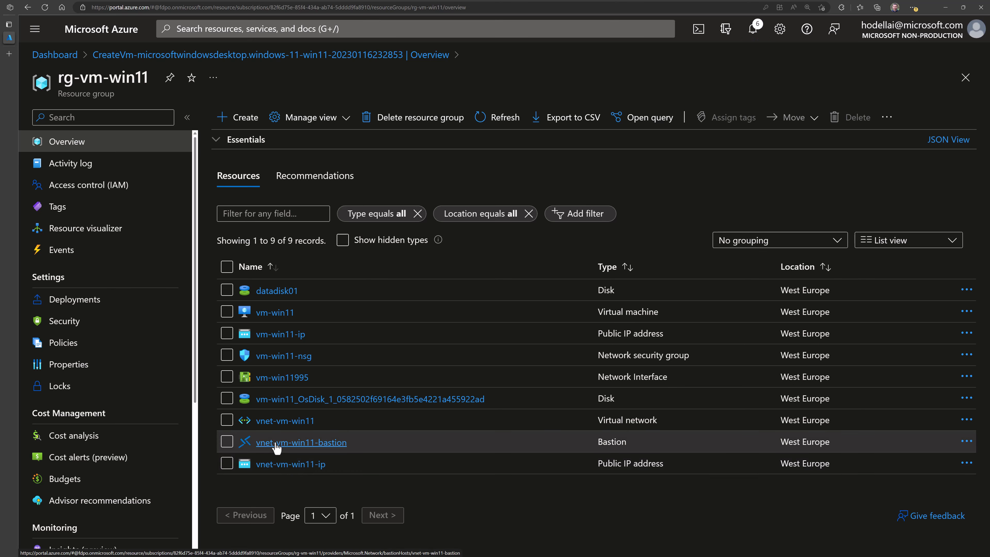
- Check notifications for the successful Bastion deployment, refresh the list, and open vnet-vm-win11-bastion
click(756, 34)
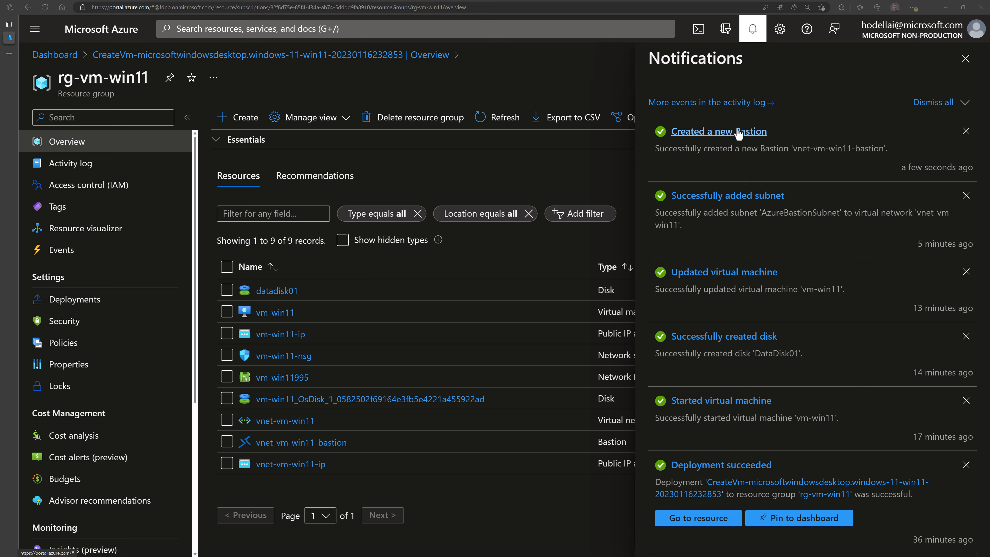
click(504, 117)
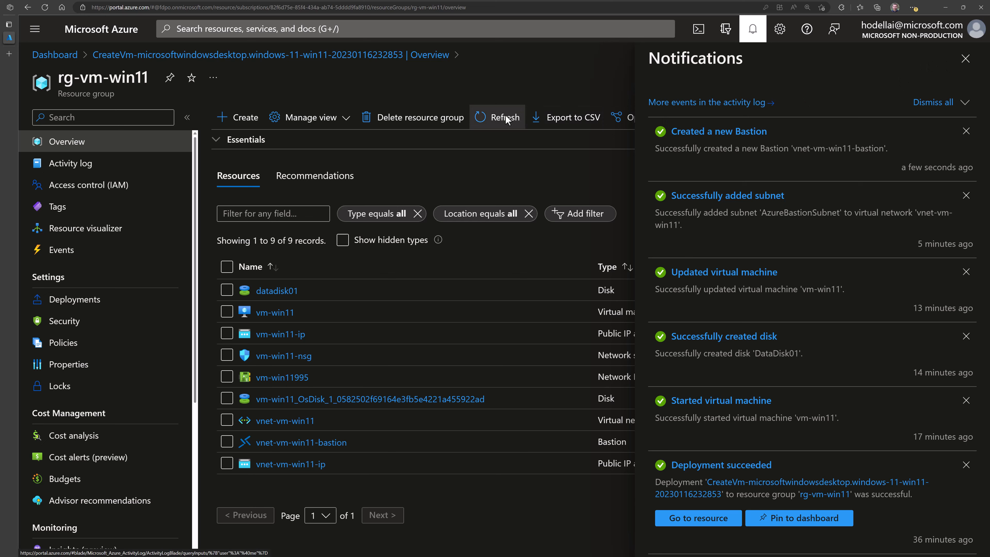
click(282, 446)
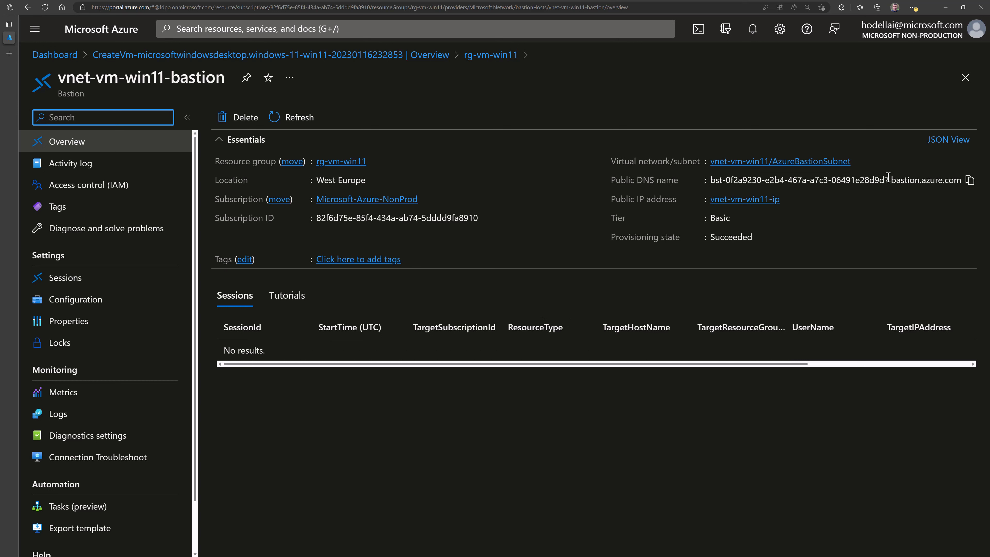
- Select the bastion's public DNS name, view its empty Sessions list, and open its Basic-tier Configuration
drag(949, 180, 708, 183)
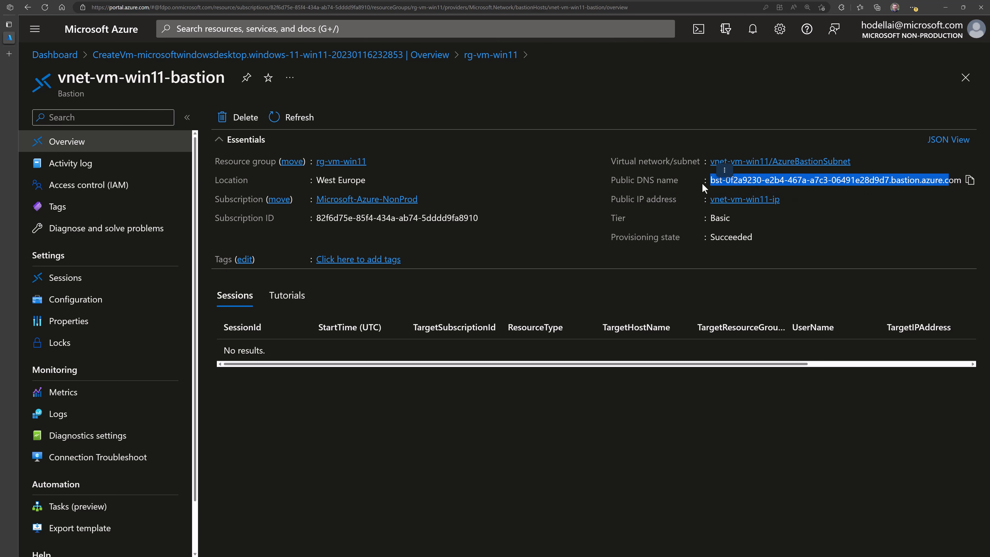
click(96, 285)
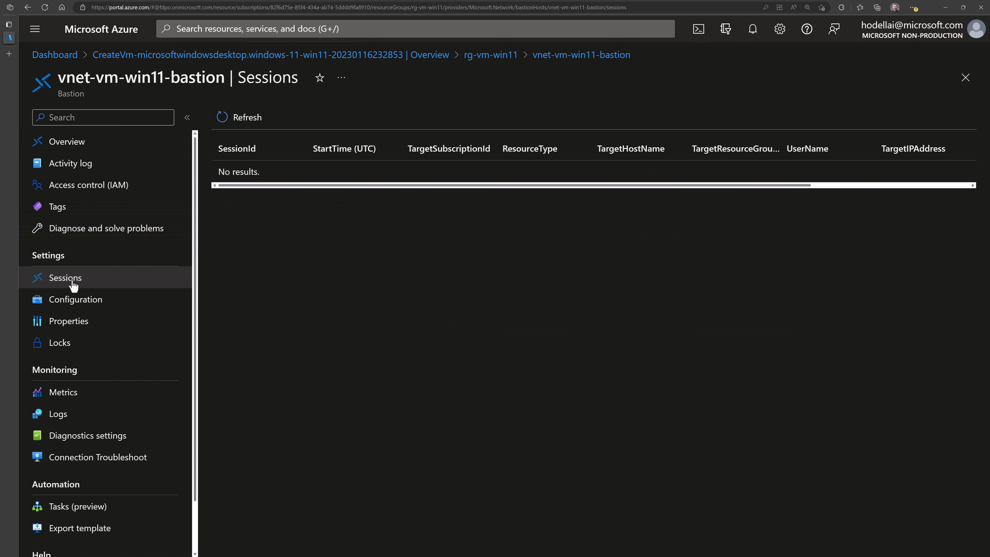
click(69, 309)
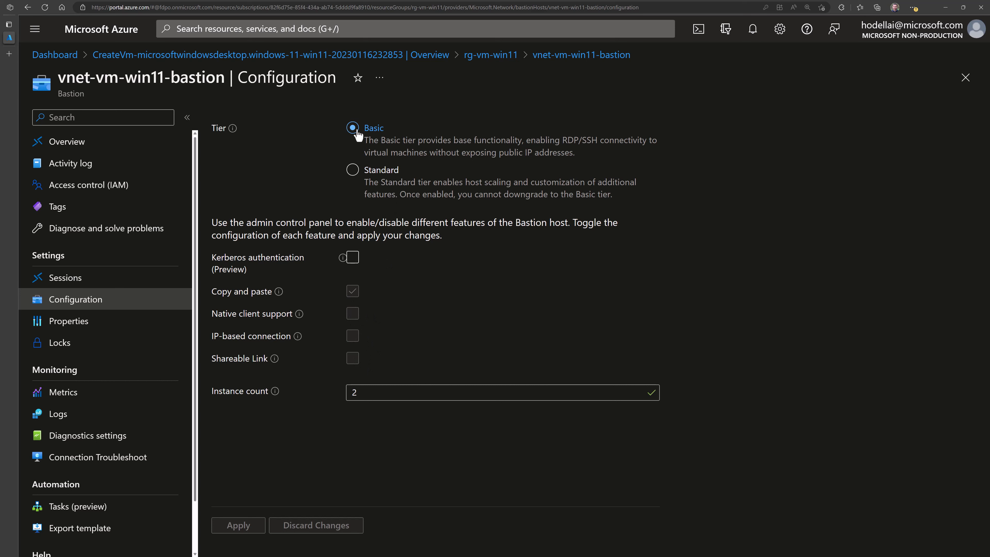
- Upgrade the Bastion to Standard tier with native client support, shareable link and 2 instances
click(353, 171)
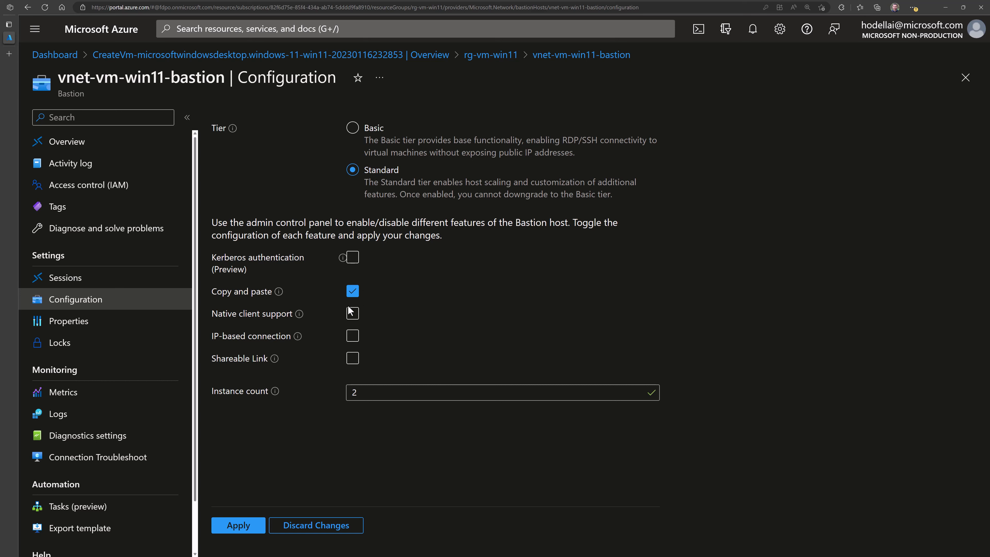
click(352, 313)
mouse_move(302, 319)
click(353, 363)
mouse_move(277, 394)
click(361, 396)
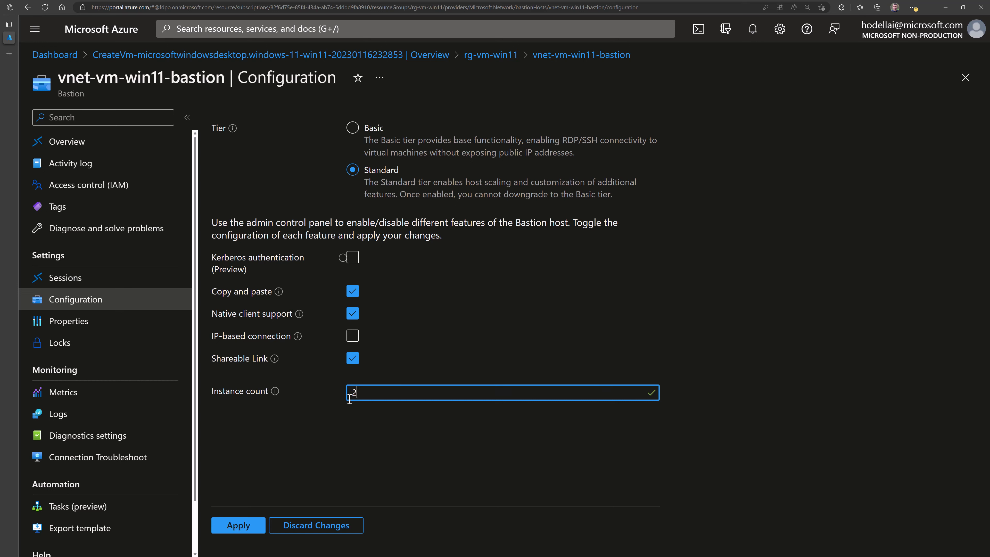
- Apply the Bastion changes and confirm 'Successfully updated Bastion' in Notifications
click(238, 526)
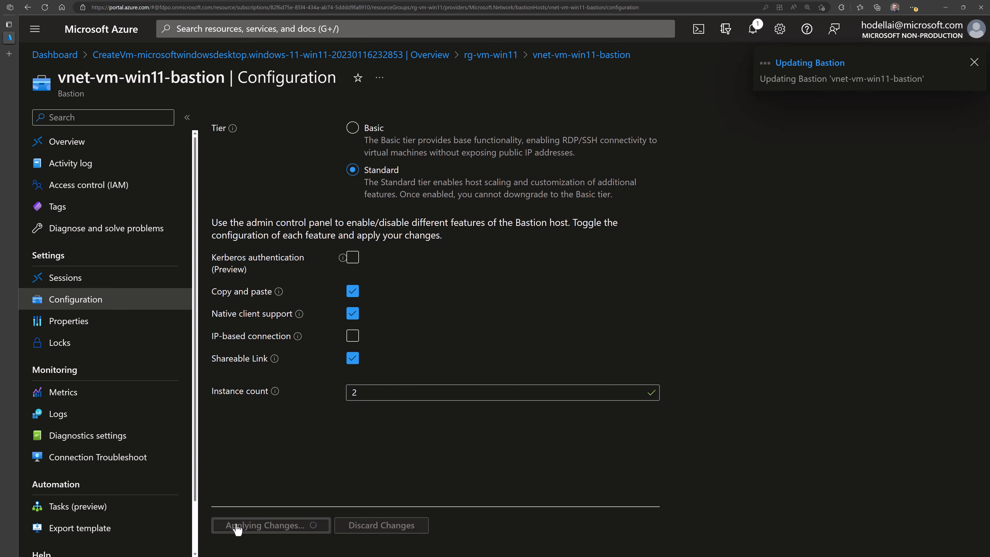
click(750, 33)
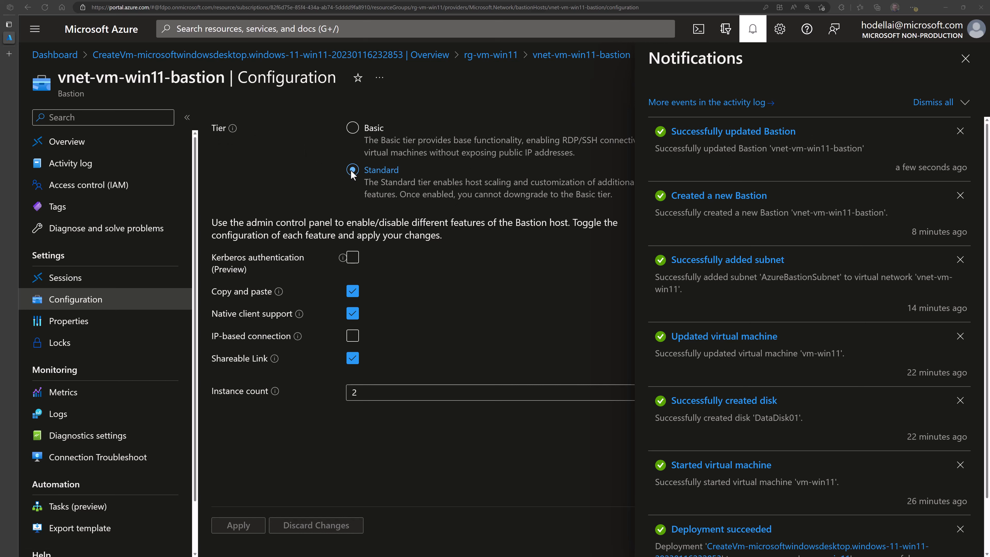
click(965, 58)
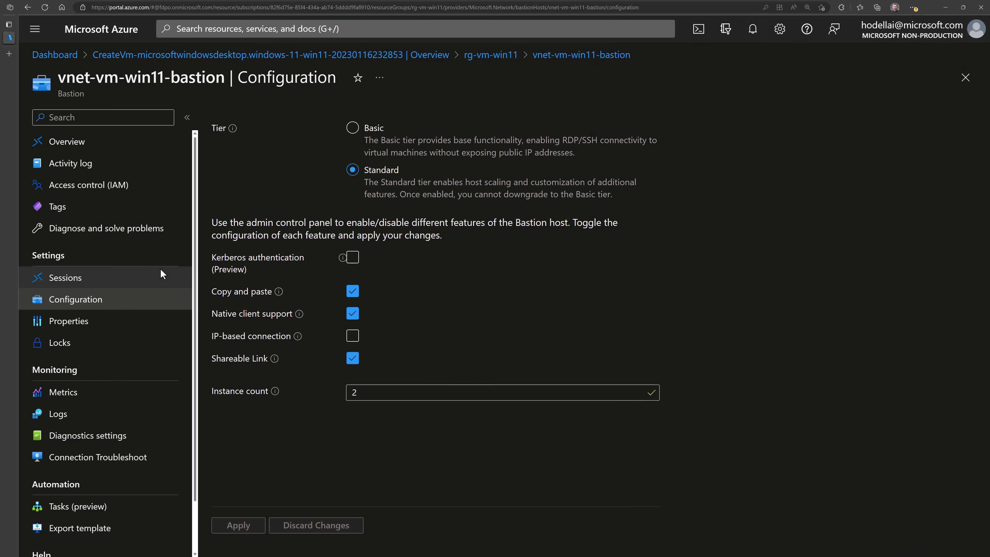
- From rg-vm-win11, open vm-win11's Bastion connection and expand Connection Settings
click(468, 58)
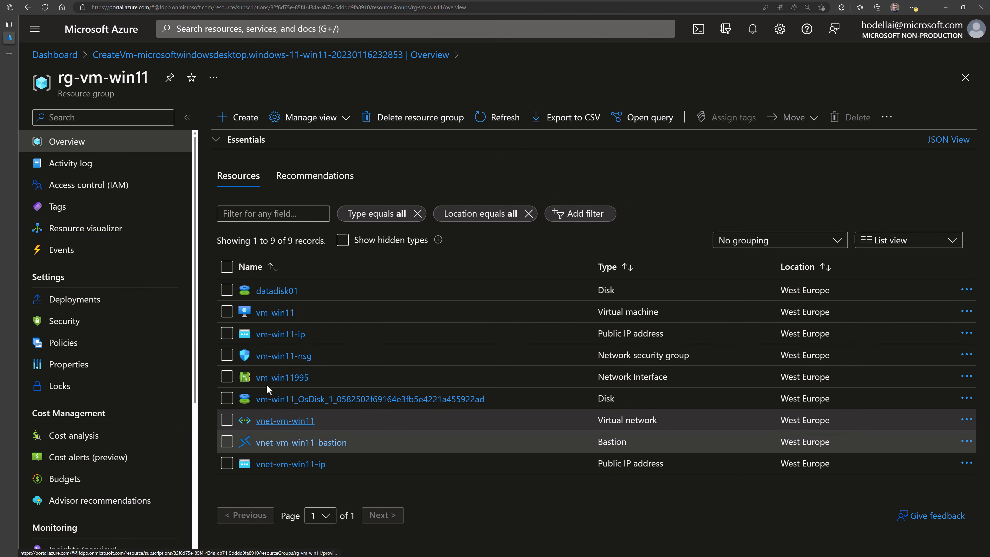
click(265, 314)
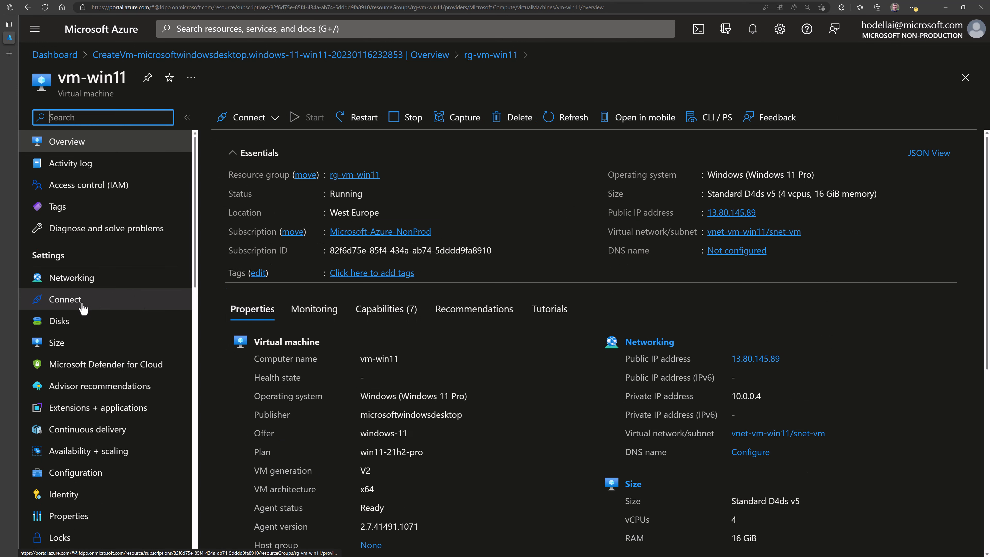
click(83, 307)
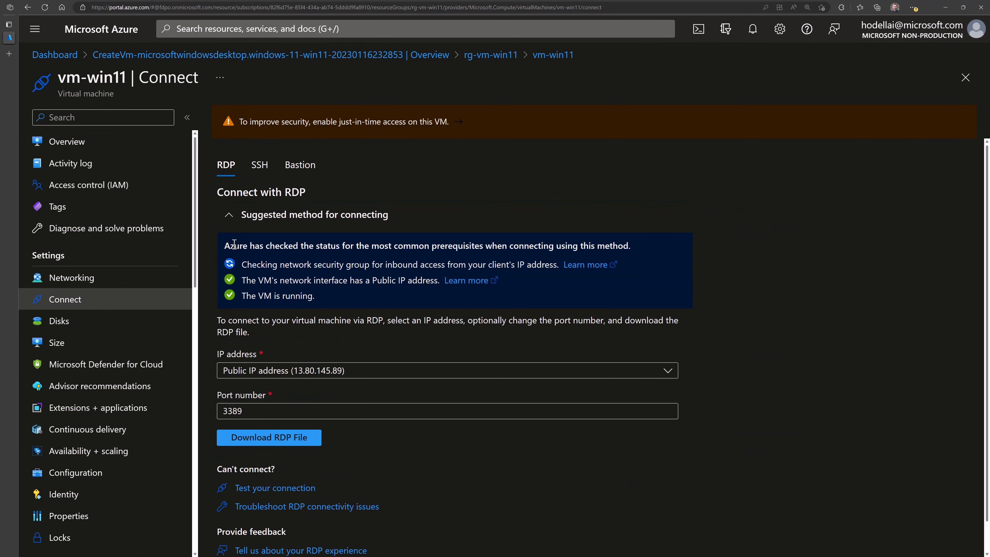
click(294, 174)
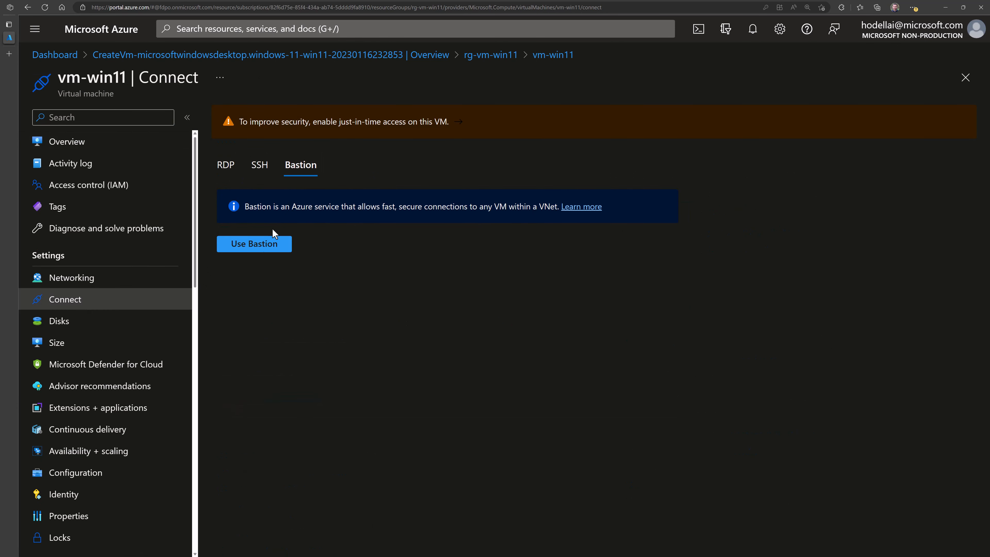
click(256, 245)
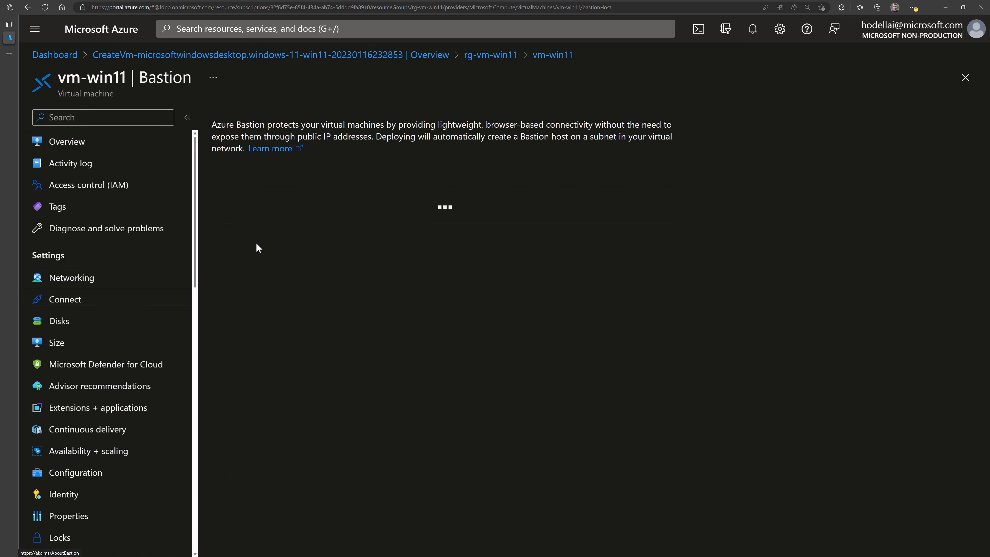
click(273, 243)
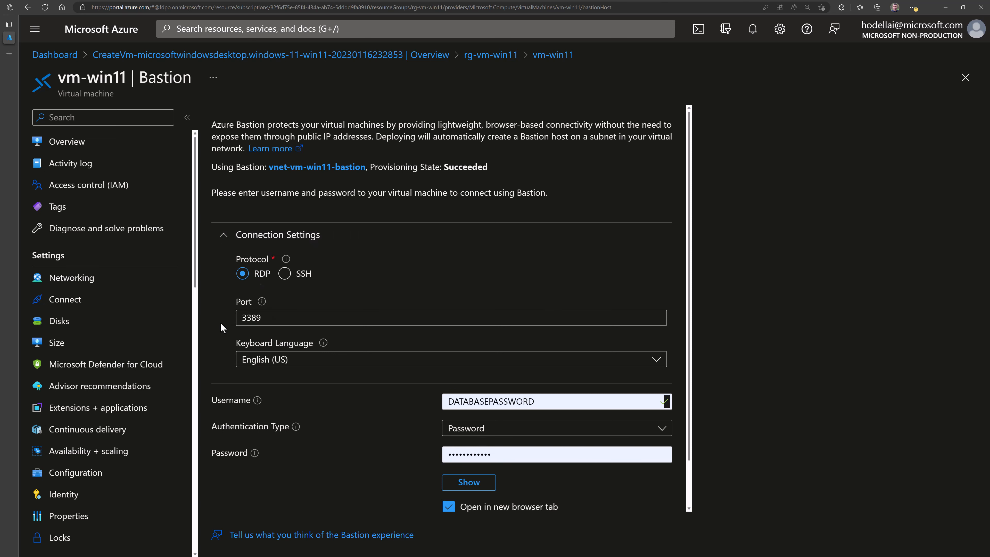
- Keep English (US) as the keyboard language for the Bastion session
scroll(217, 322, down, 1)
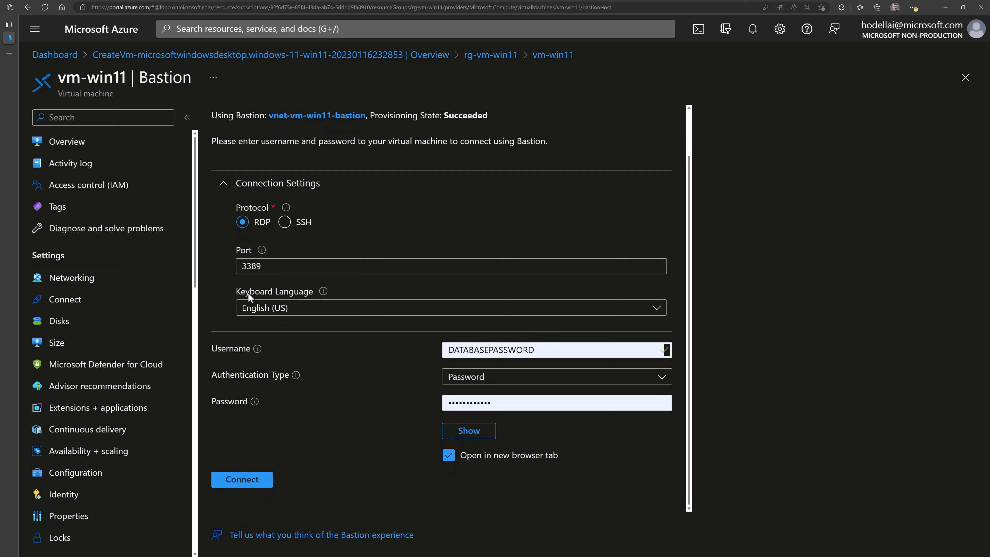
click(269, 308)
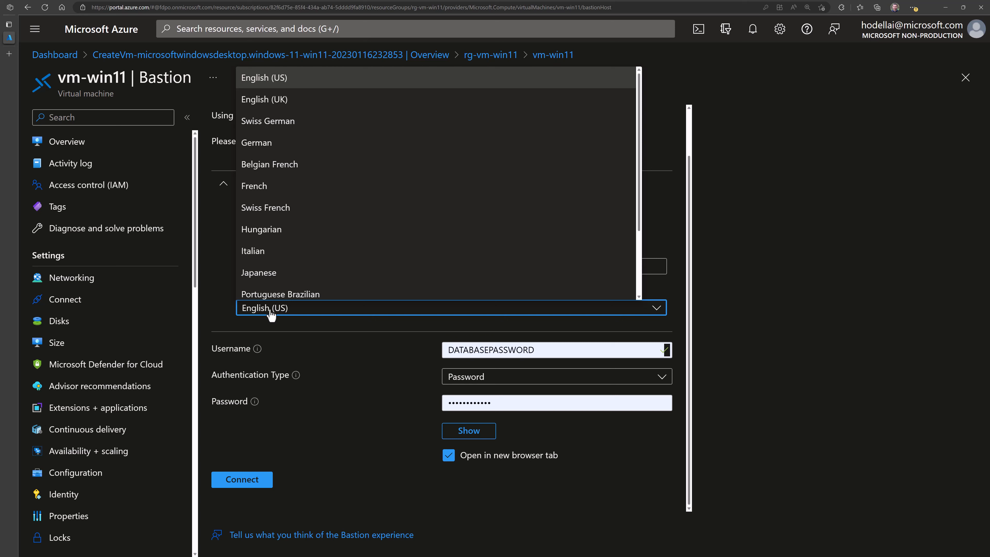
scroll(258, 168, down, 3)
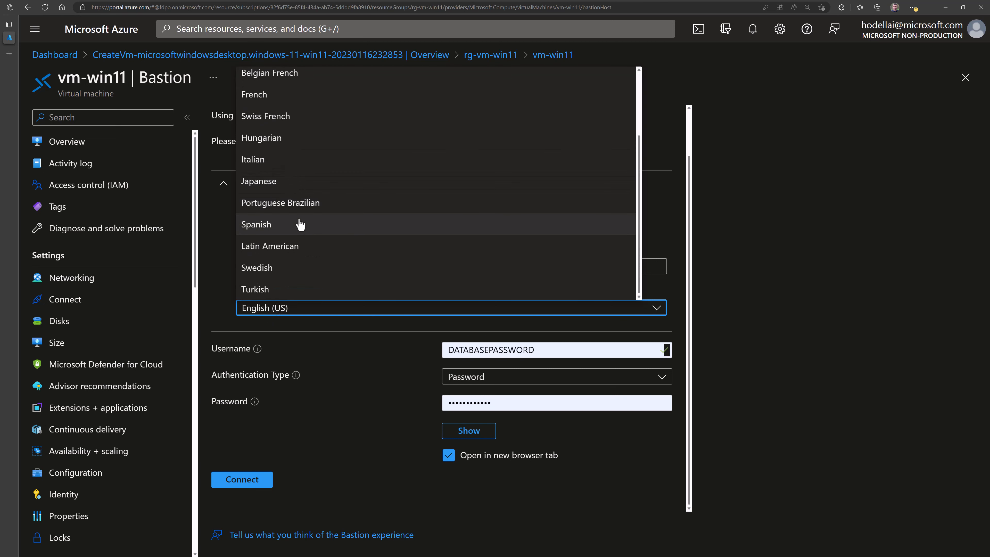
scroll(296, 230, up, 3)
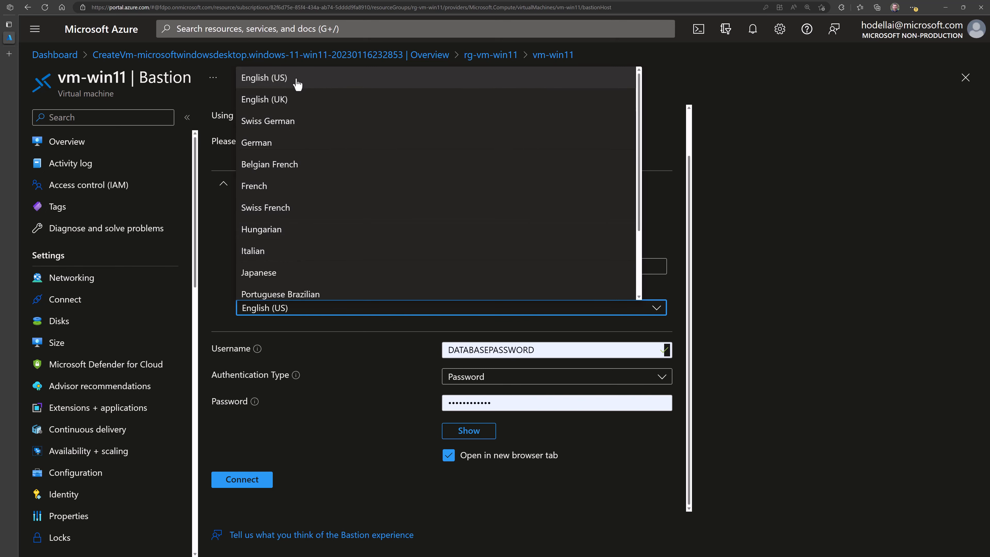
click(289, 80)
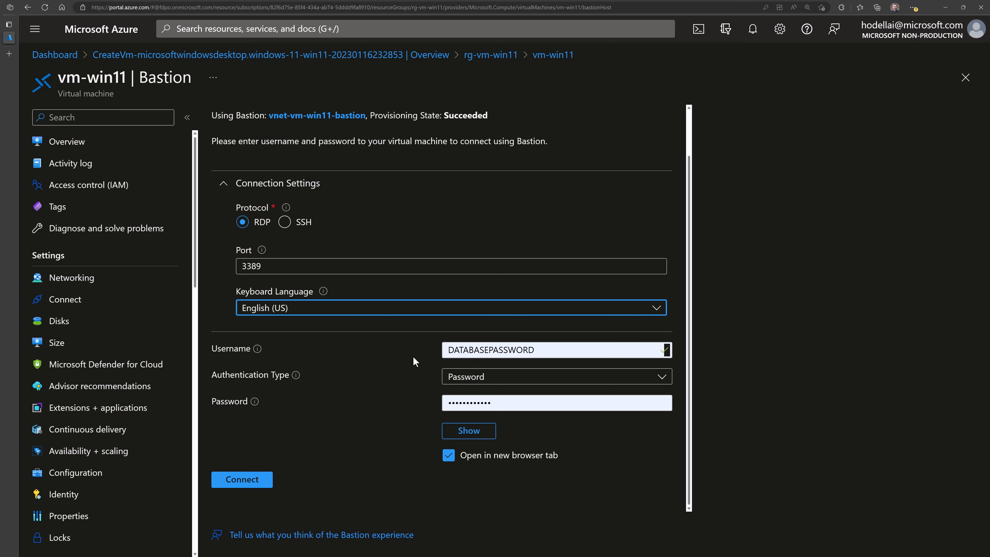
- Fill in the saved username and password, keeping Password as the authentication type
double_click(542, 348)
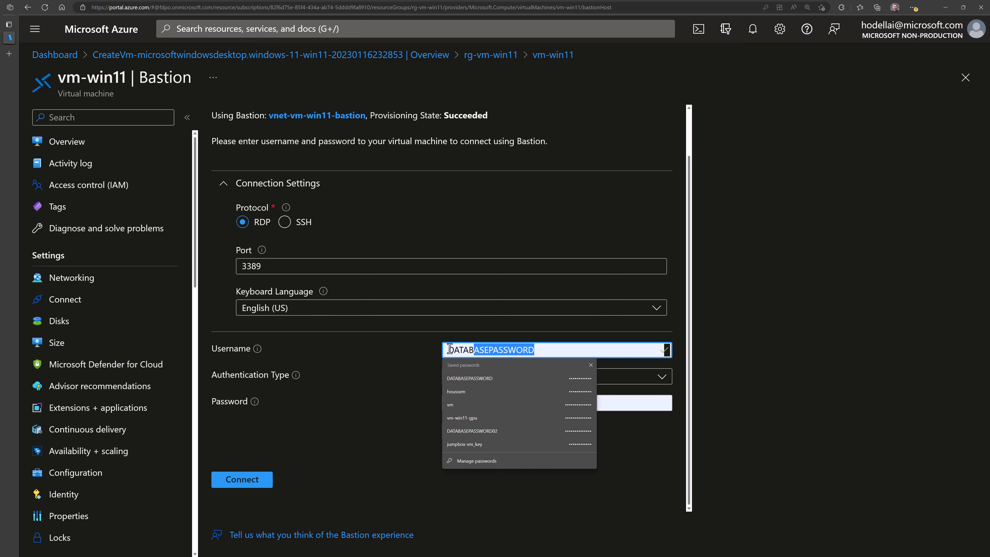
text(houssem)
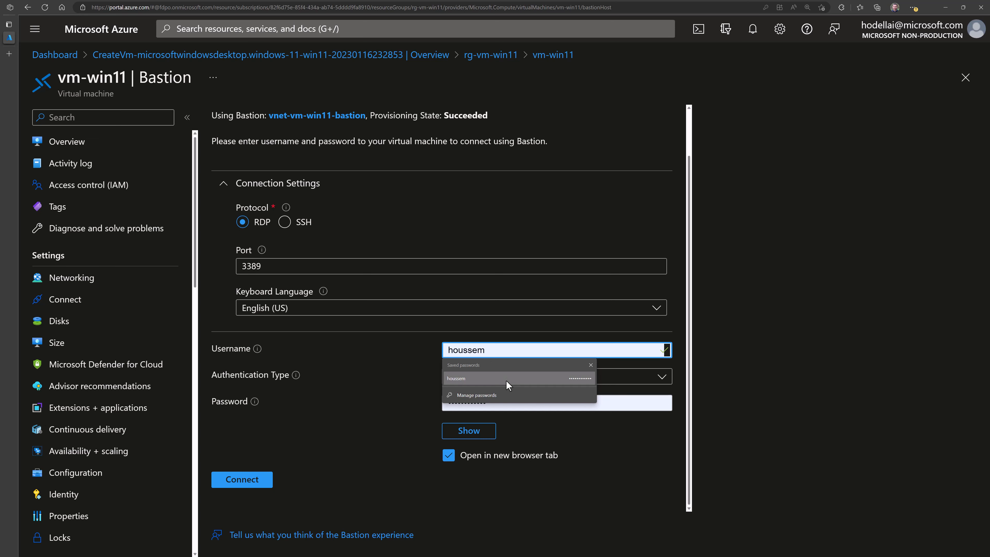
click(506, 378)
click(506, 406)
click(418, 391)
click(457, 382)
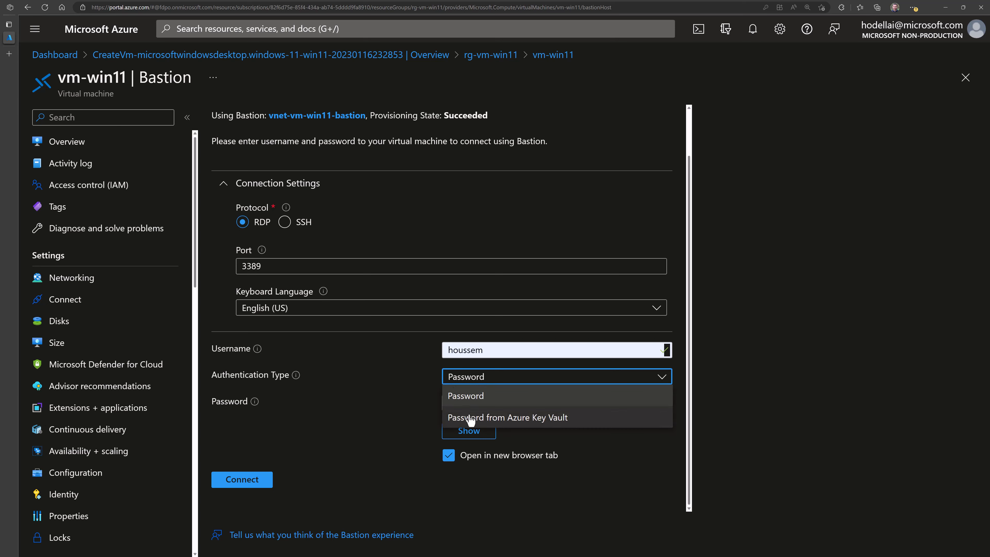
click(418, 405)
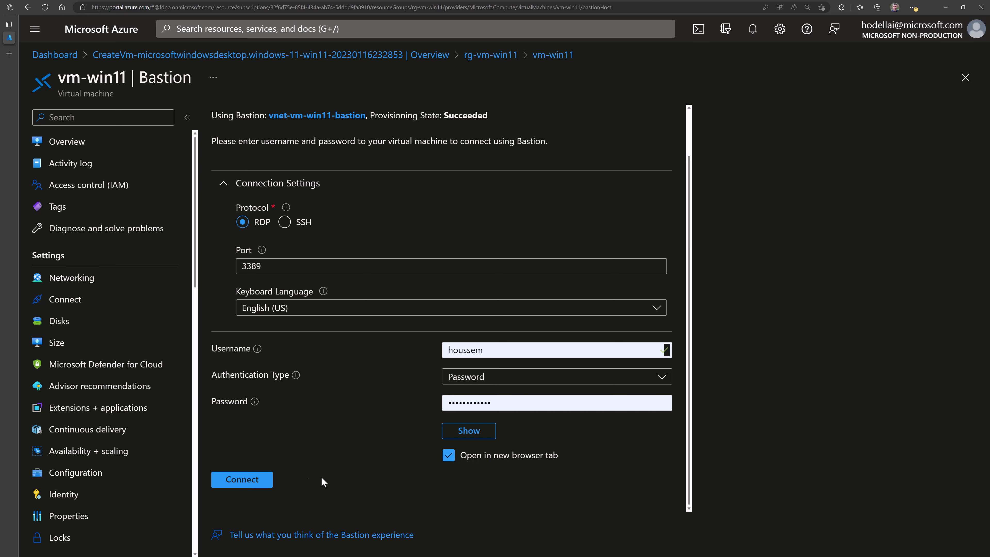
- Always allow pop-ups from the Azure portal, then retry the Bastion connection to vm-win11
click(252, 486)
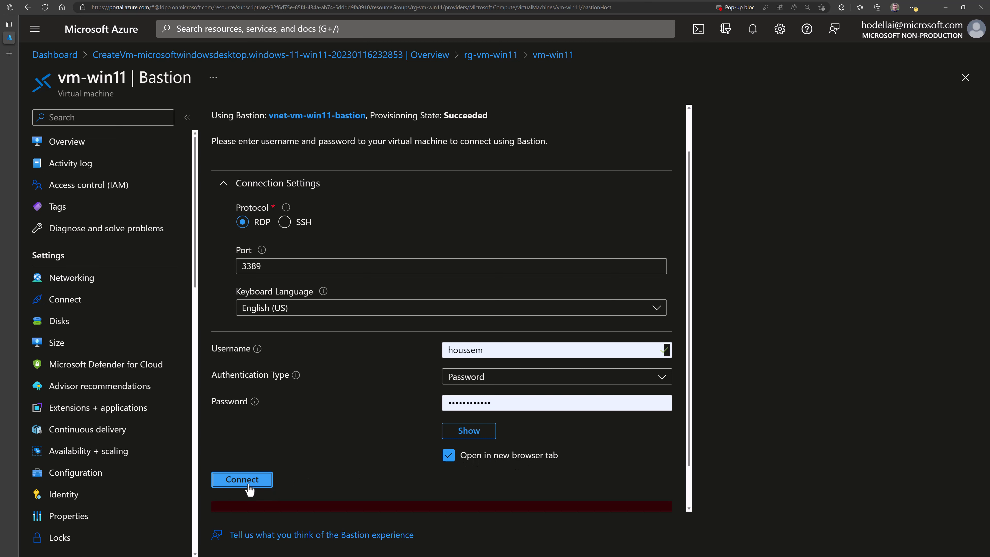
click(750, 7)
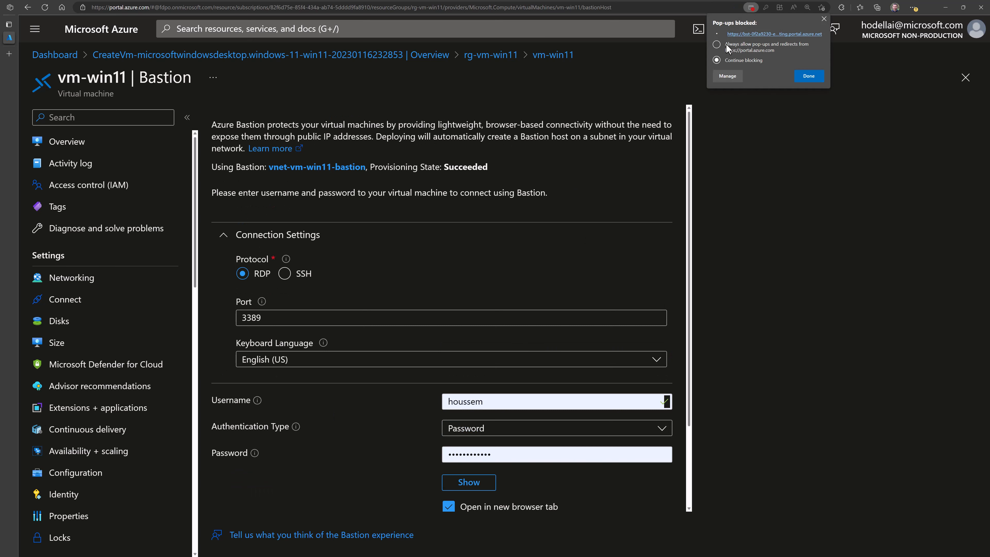
click(800, 75)
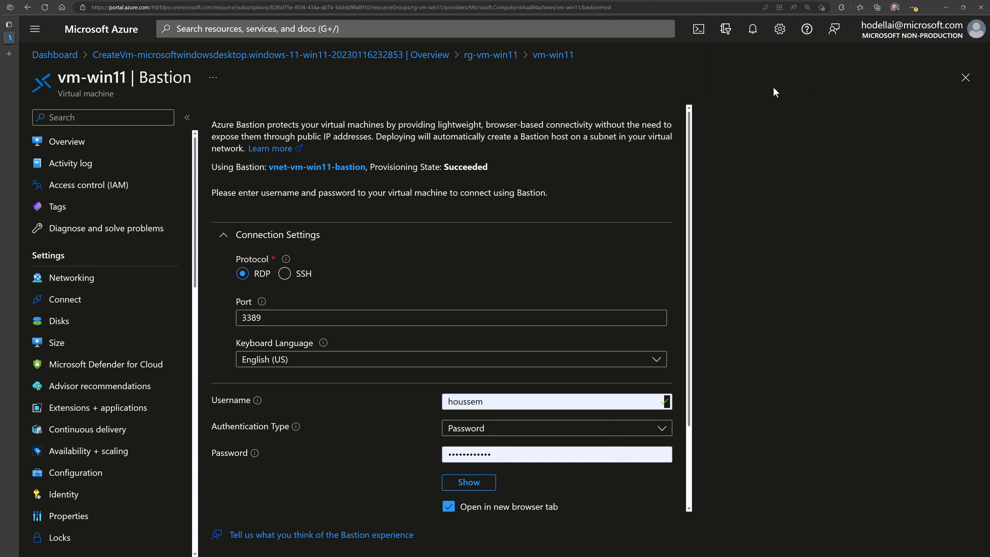
scroll(437, 355, down, 3)
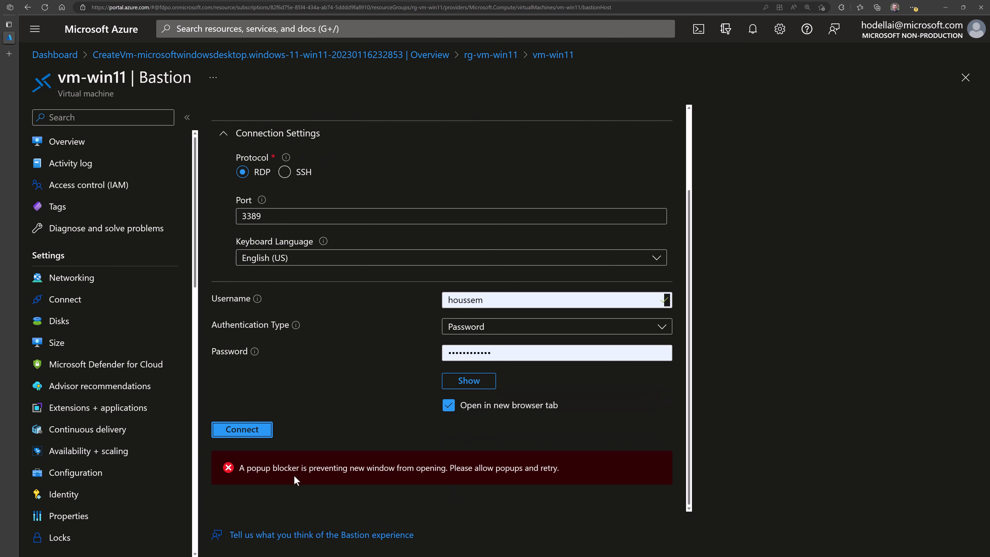
drag(254, 470, 557, 470)
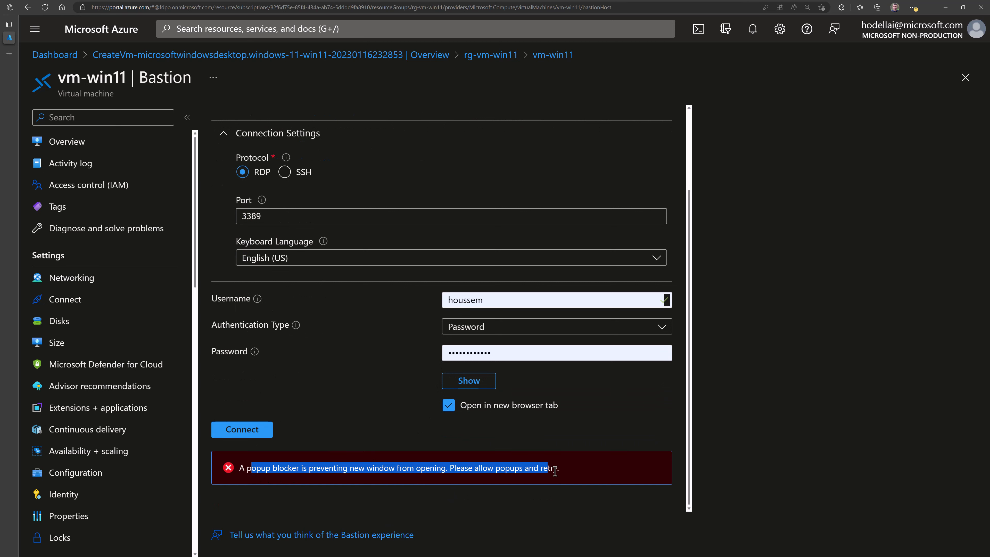
click(241, 434)
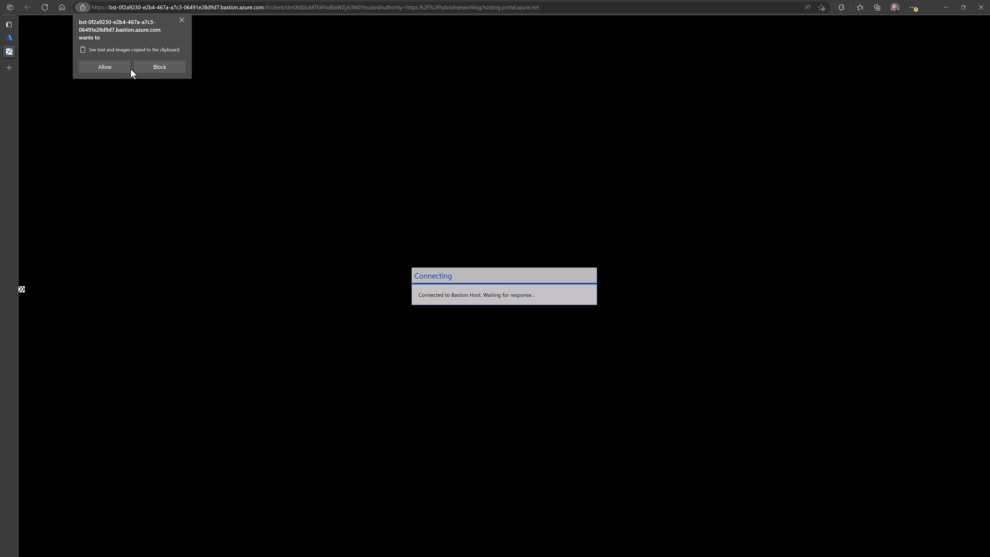
- Allow the Bastion remote session to use the clipboard
click(105, 69)
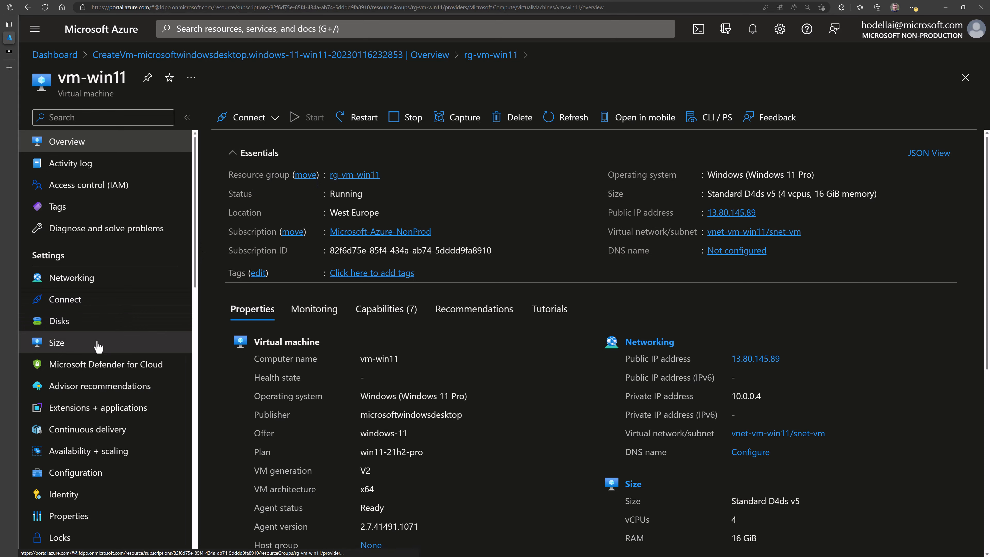
- On vm-win11's Size blade, select E4-2ds_v5 under the E-Series v5 sizes
click(83, 349)
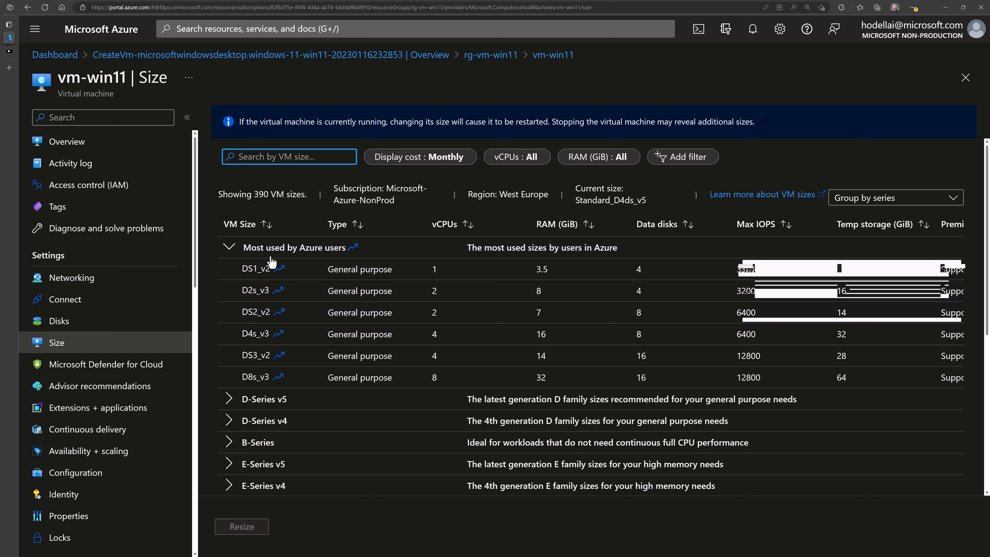
scroll(264, 306, down, 1)
scroll(260, 295, up, 1)
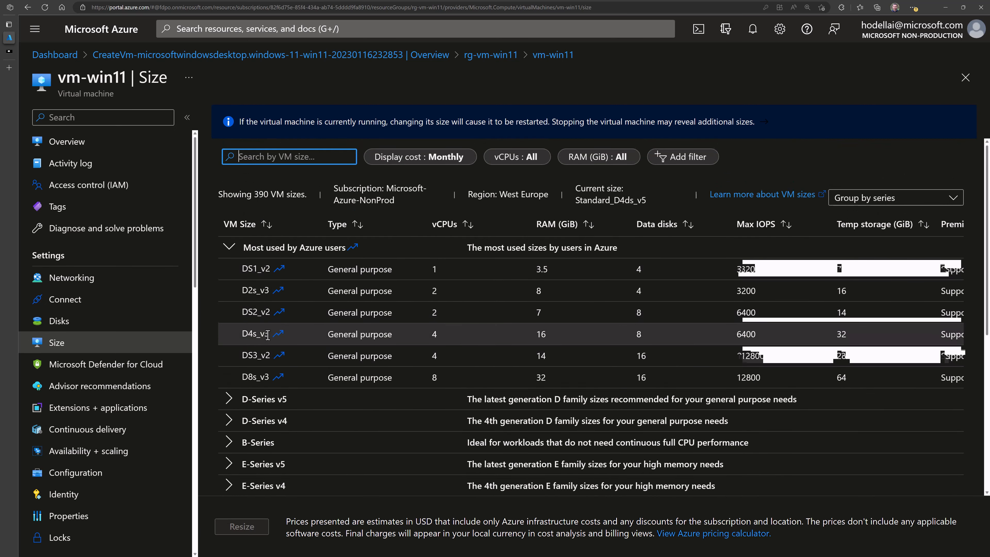
scroll(267, 325, down, 3)
scroll(268, 323, down, 1)
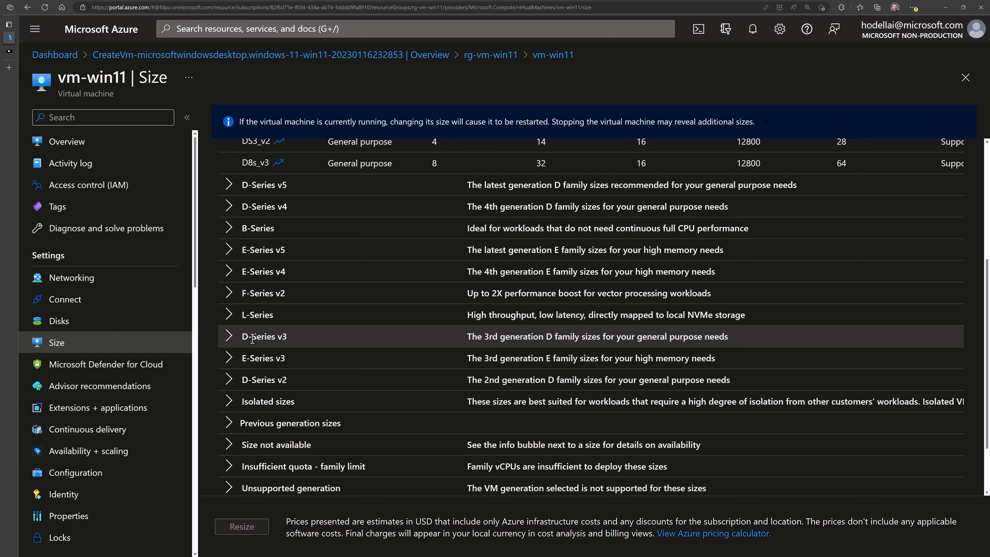
scroll(252, 339, down, 2)
scroll(245, 328, up, 2)
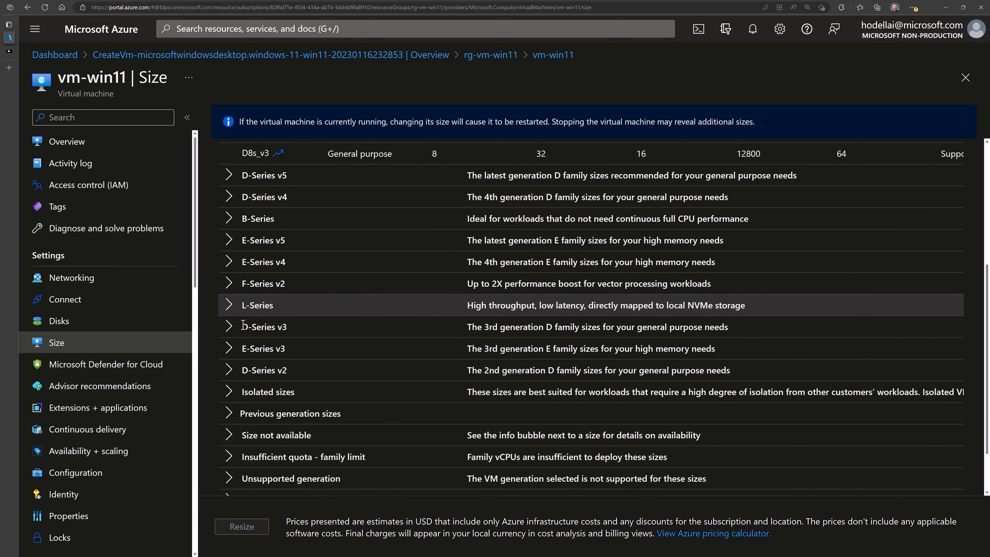
scroll(243, 325, up, 4)
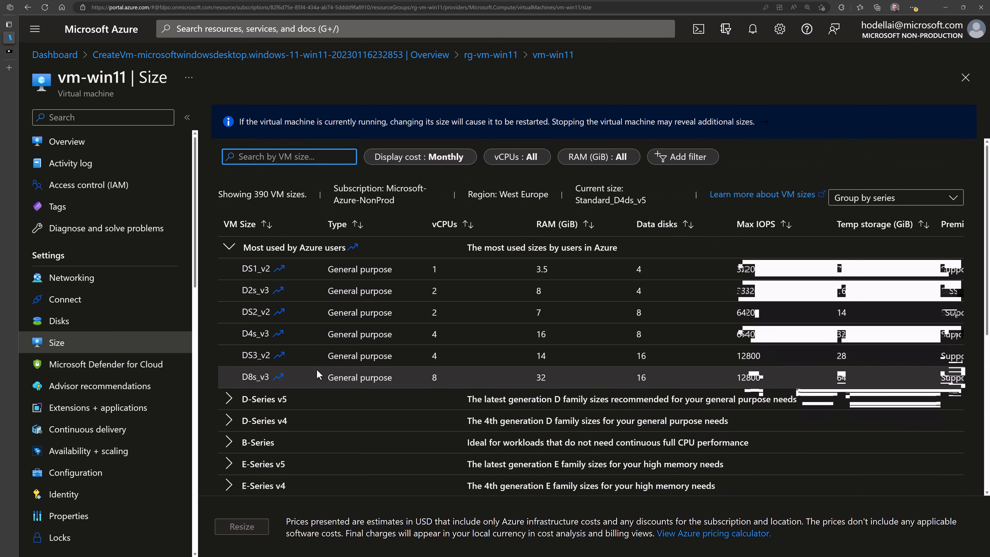
scroll(317, 369, down, 4)
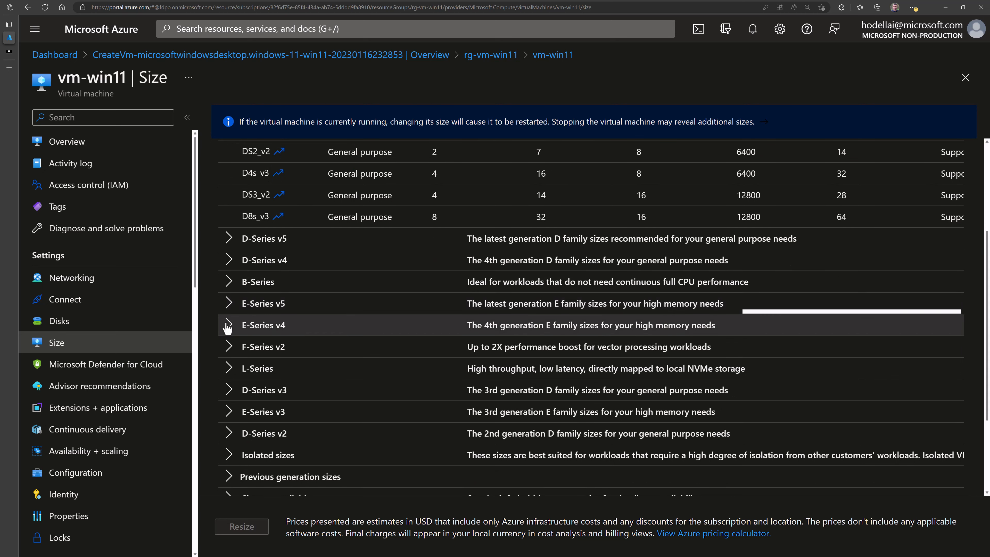
scroll(242, 351, down, 2)
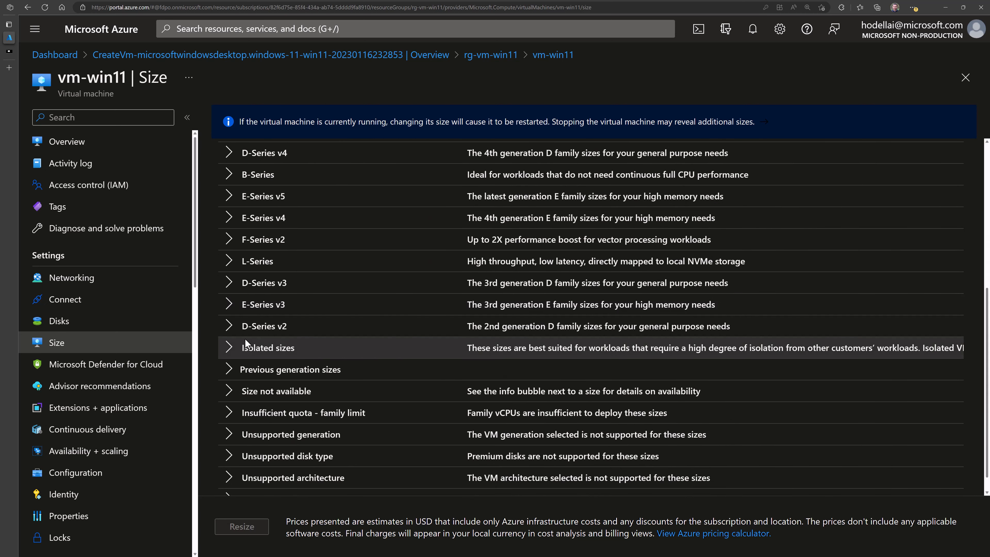
scroll(244, 341, up, 4)
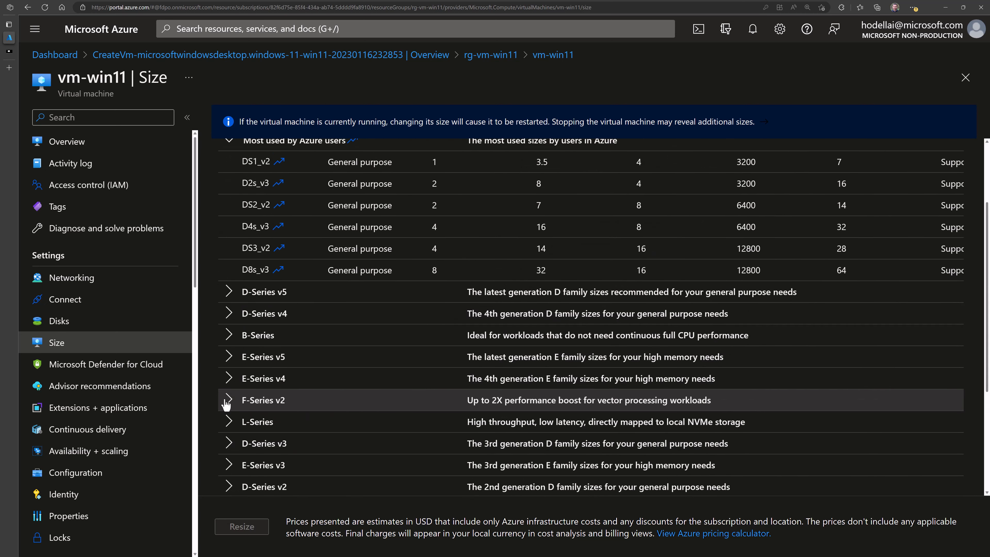
click(229, 360)
scroll(322, 396, down, 1)
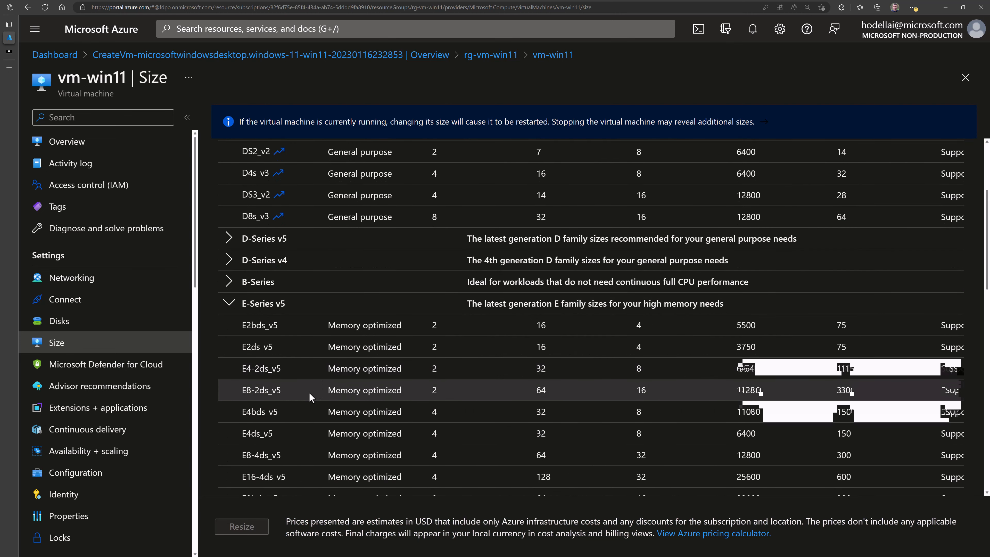
click(303, 369)
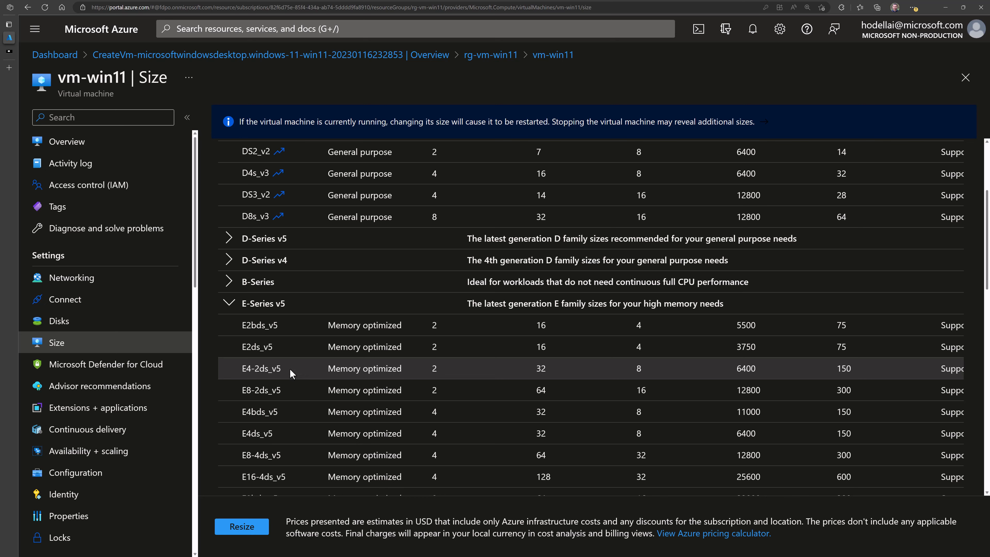
- Resize the VM and confirm the success notification
click(255, 527)
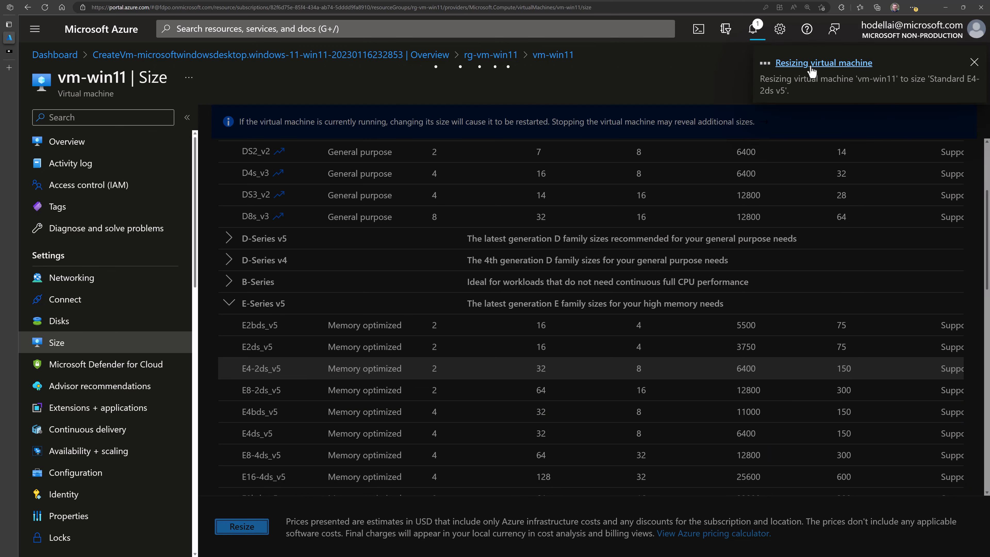
click(796, 95)
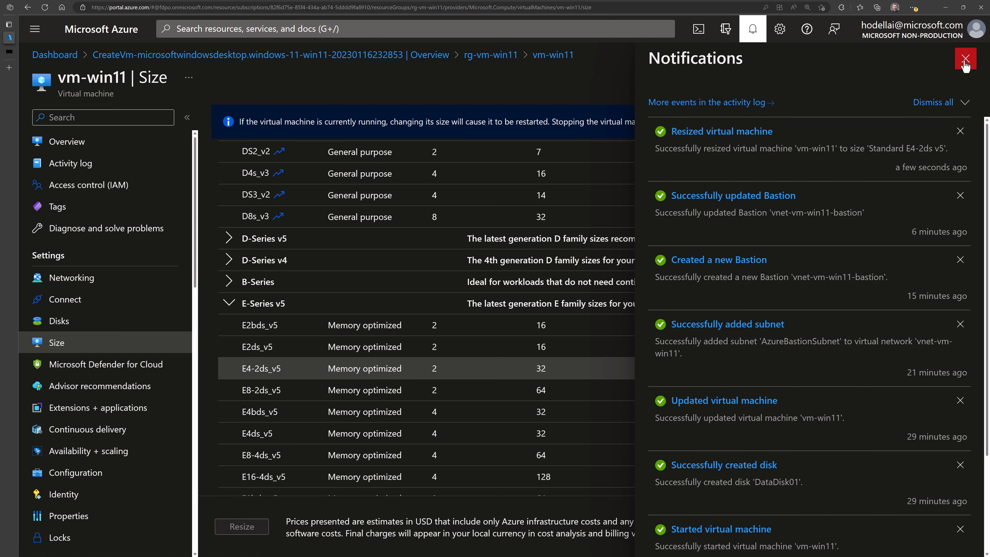
click(965, 60)
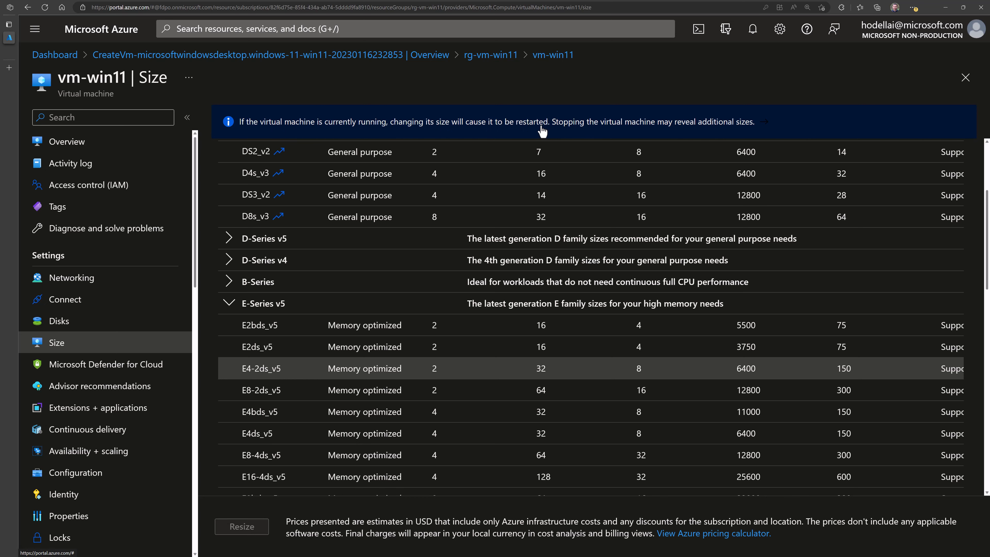
- In the Bastion session, open Task Manager's Performance view to check Memory shows 32.0 GB
click(9, 51)
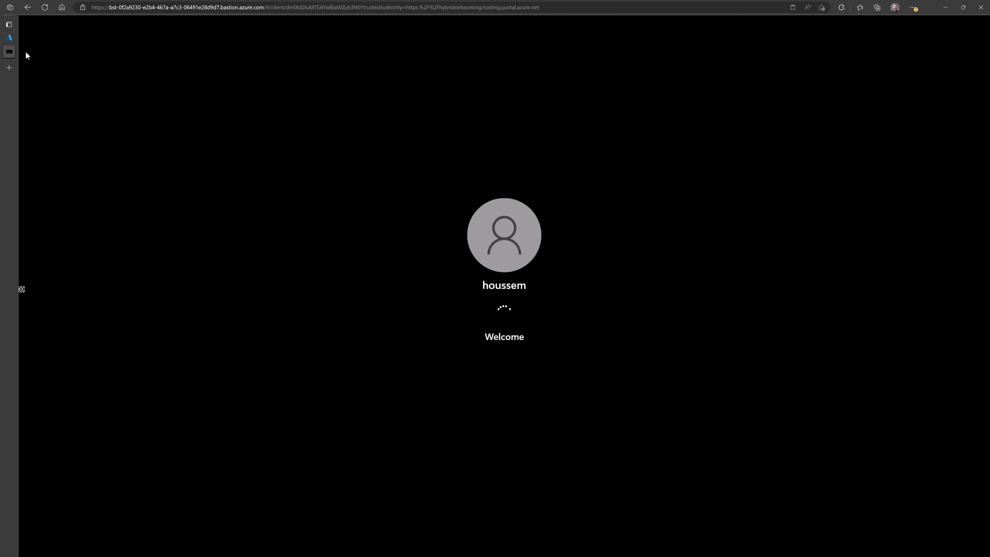
mouse_move(13, 49)
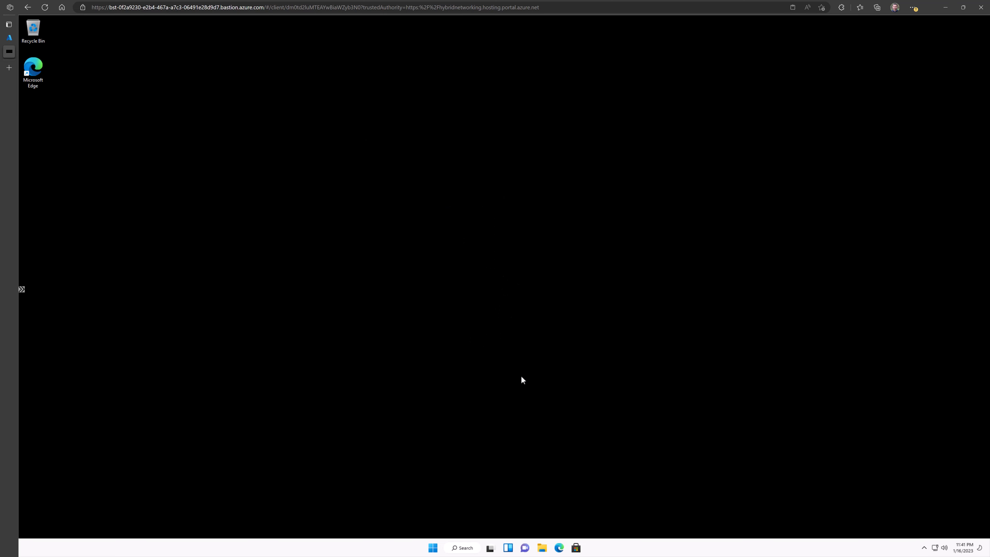
click(463, 548)
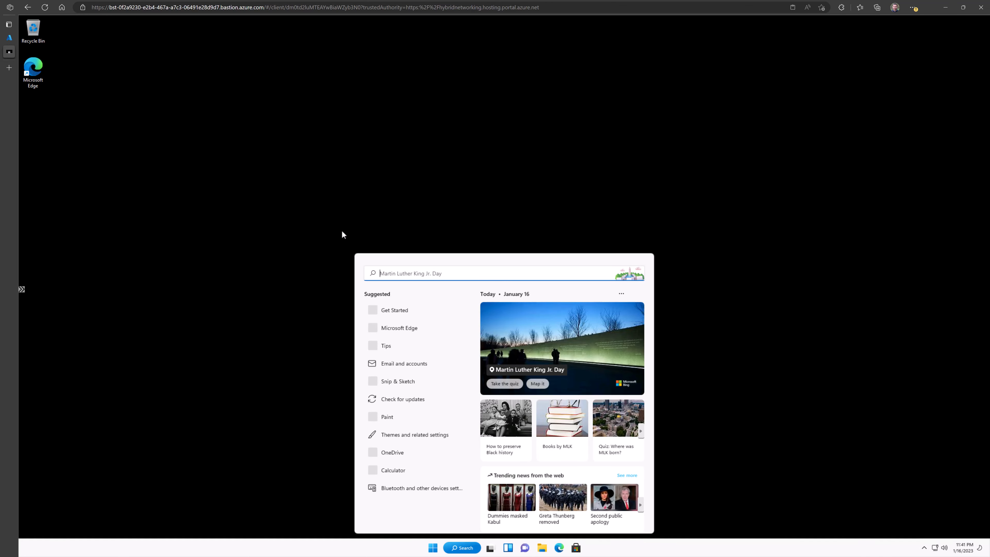
key(ctrl+shift+Escape)
click(310, 132)
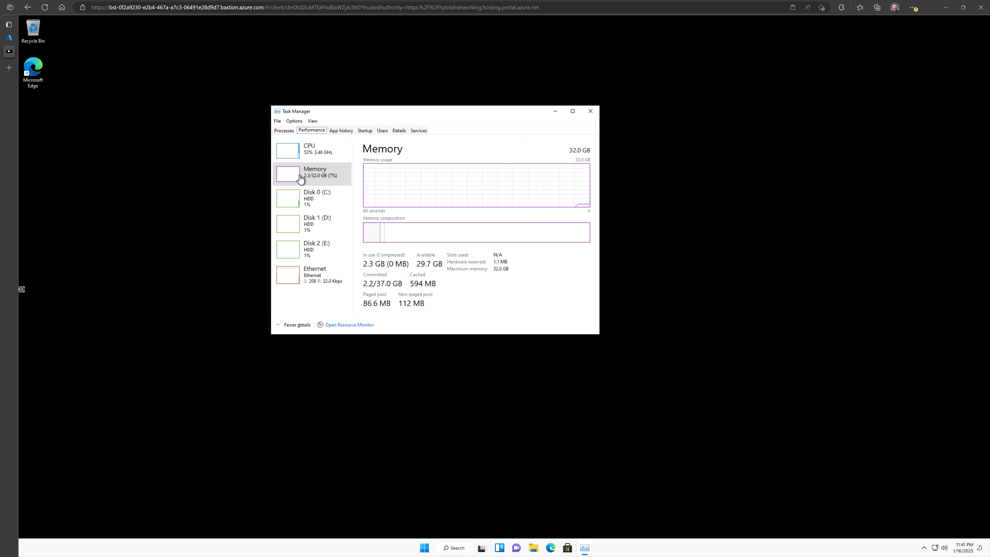
click(328, 180)
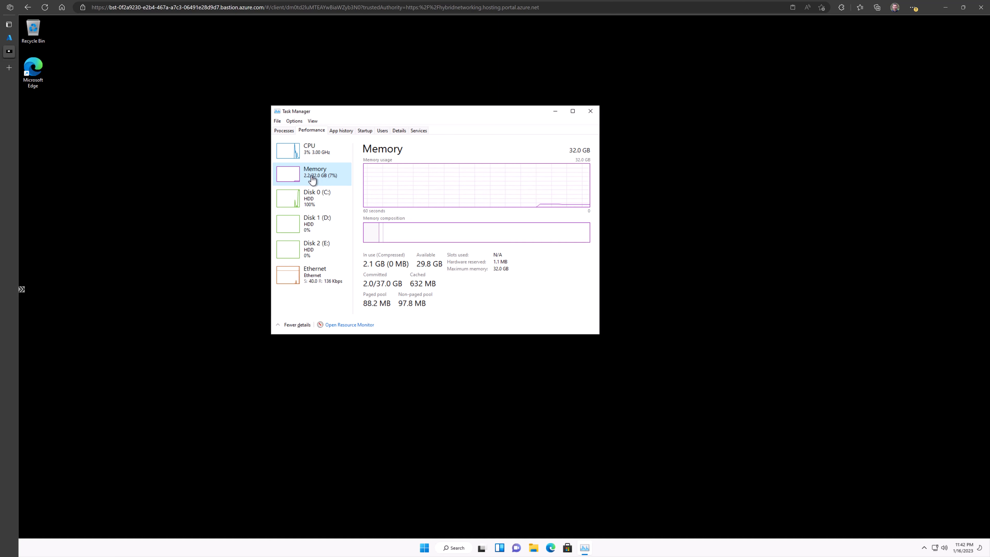
key(Up)
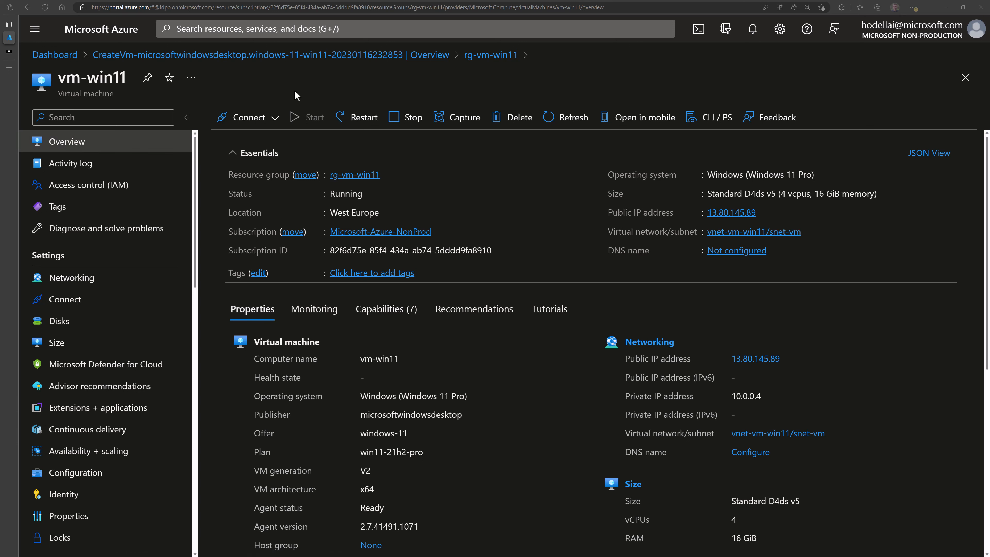
- Glance at the Connect options, then open vm-win11's CLI / PS command examples
click(268, 118)
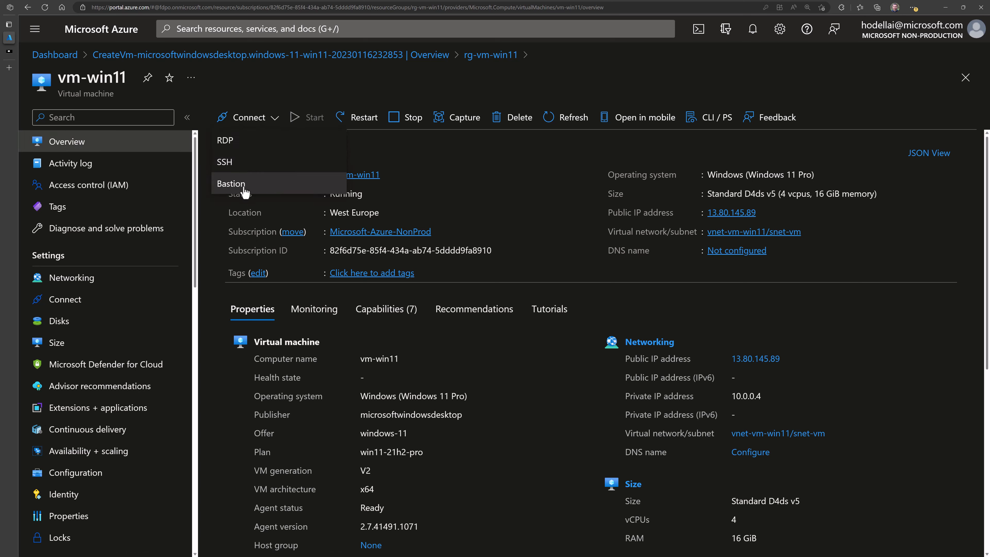
click(411, 97)
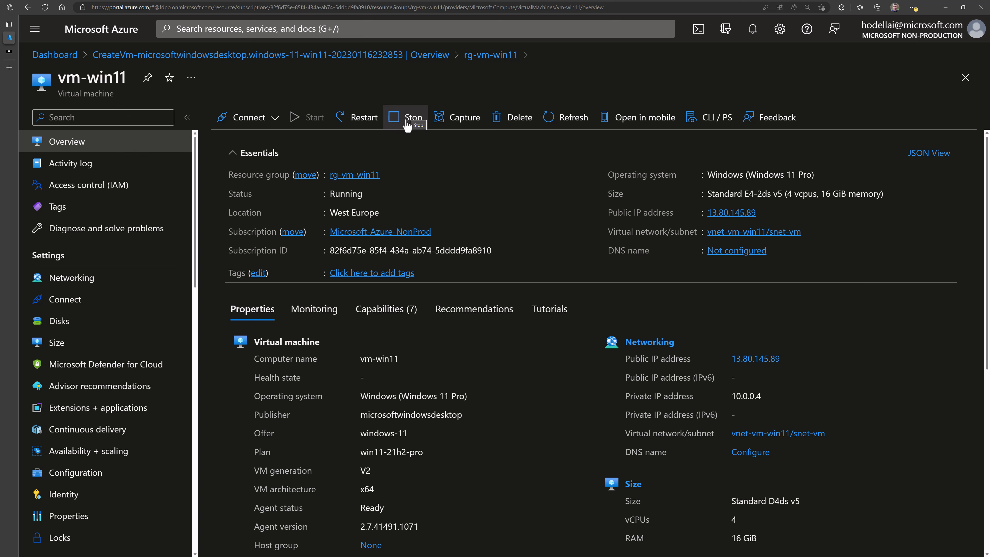
click(714, 127)
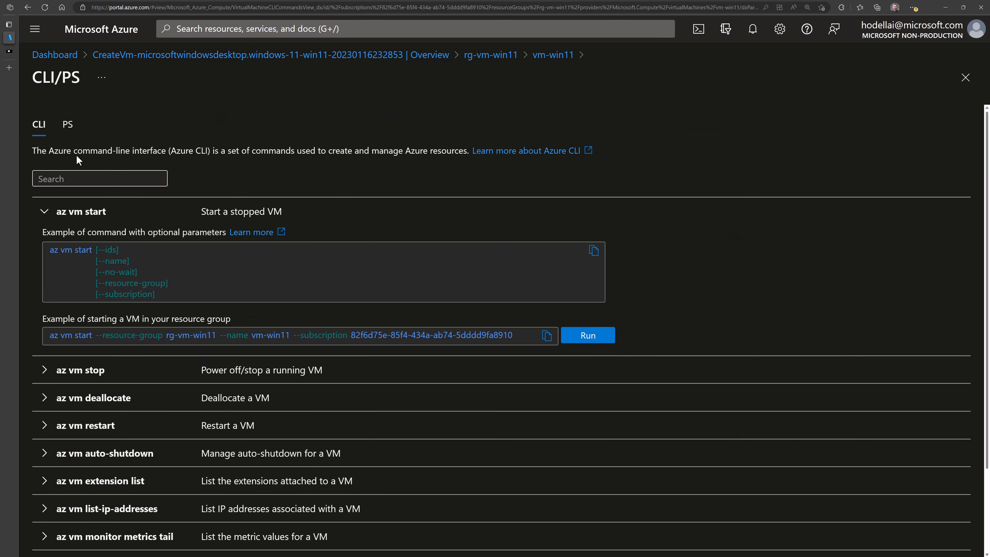
- Toggle between PS and CLI examples and expand the az vm show example for vm-win11
click(68, 128)
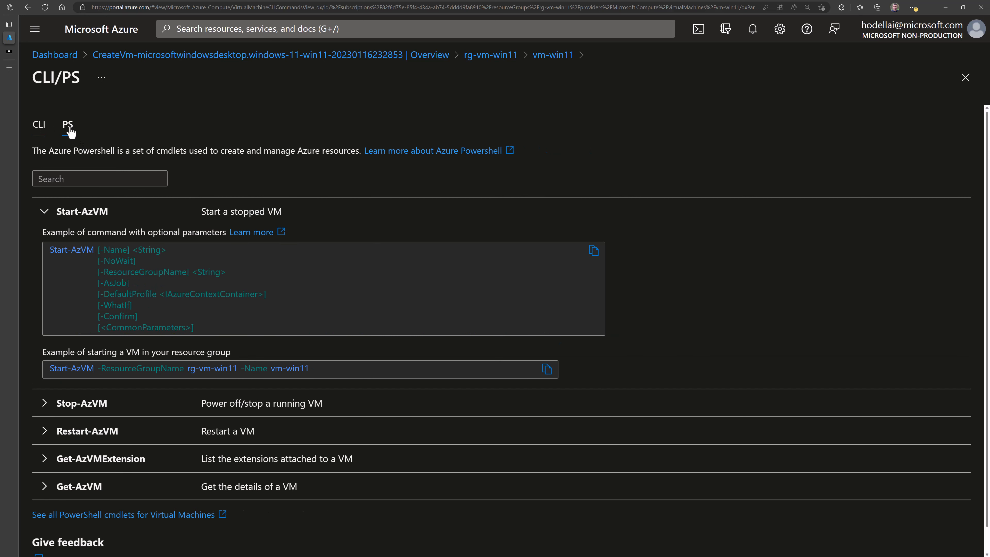
click(39, 129)
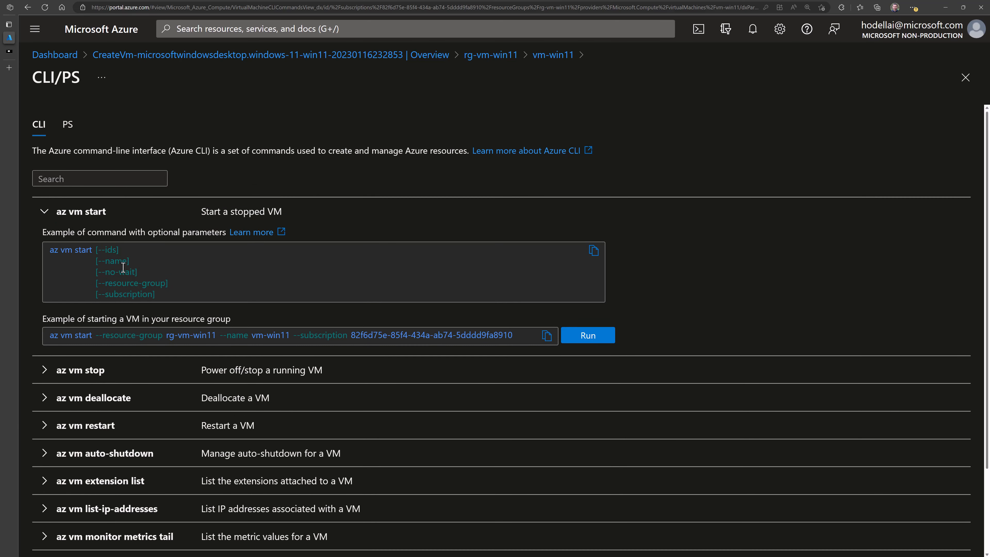
scroll(161, 333, down, 2)
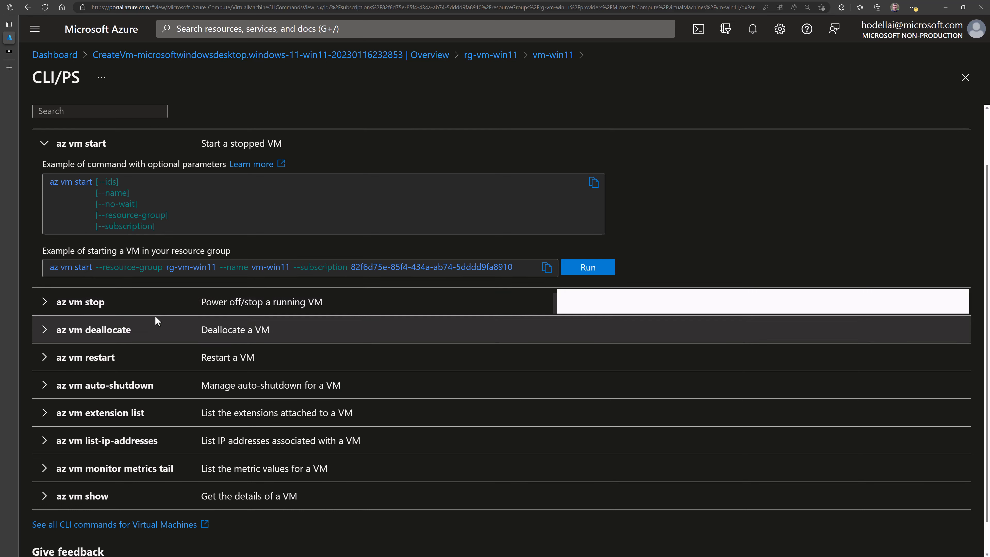
scroll(104, 478, down, 1)
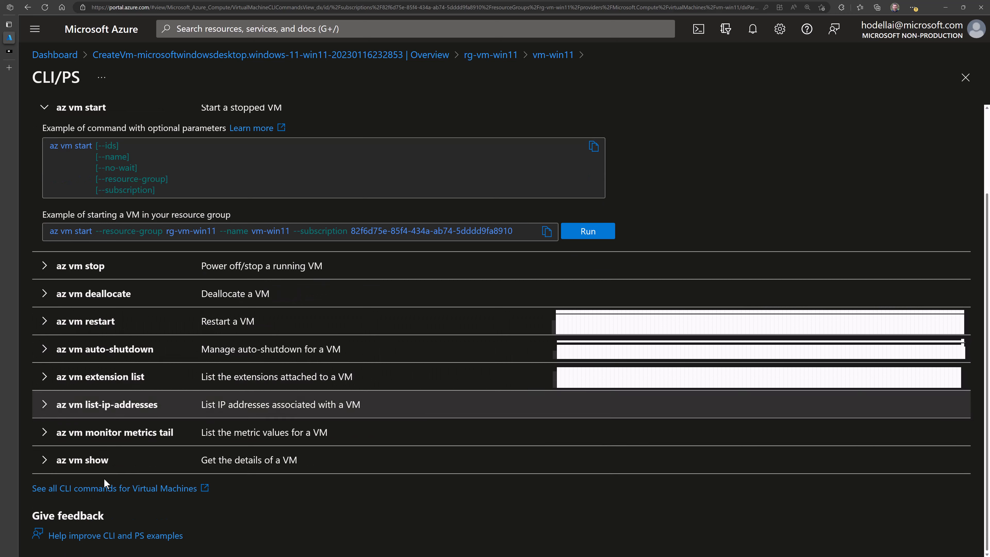
click(45, 466)
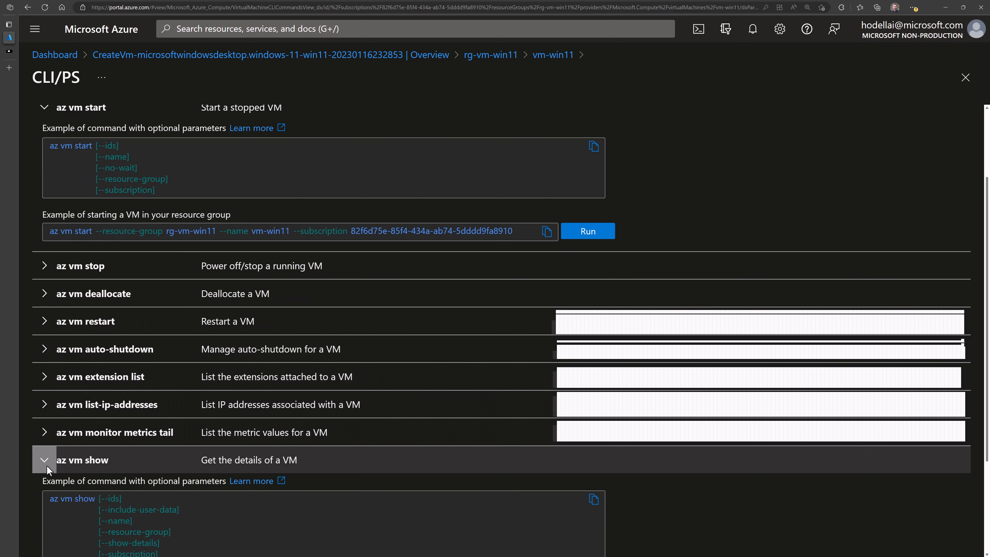
scroll(201, 454, down, 3)
scroll(206, 448, down, 1)
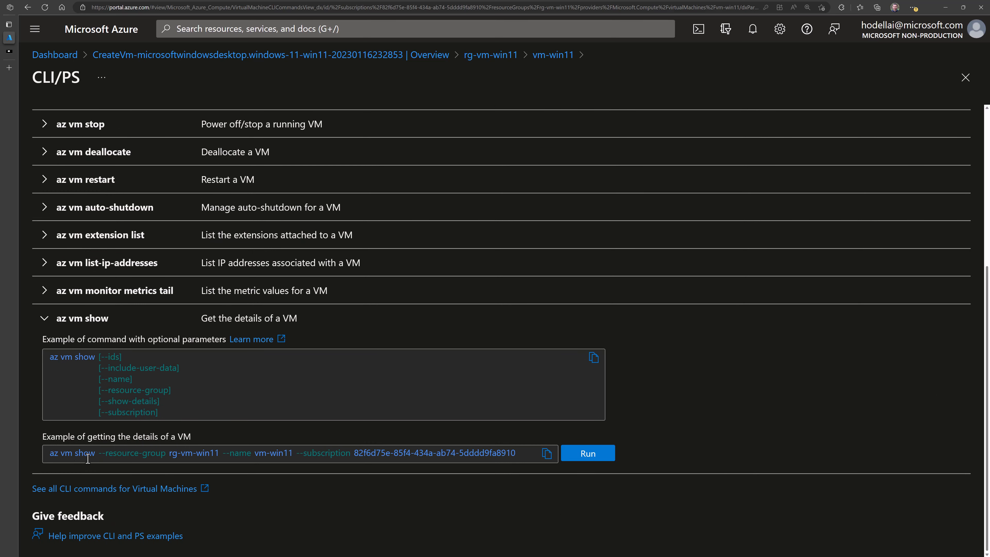
drag(113, 457, 228, 457)
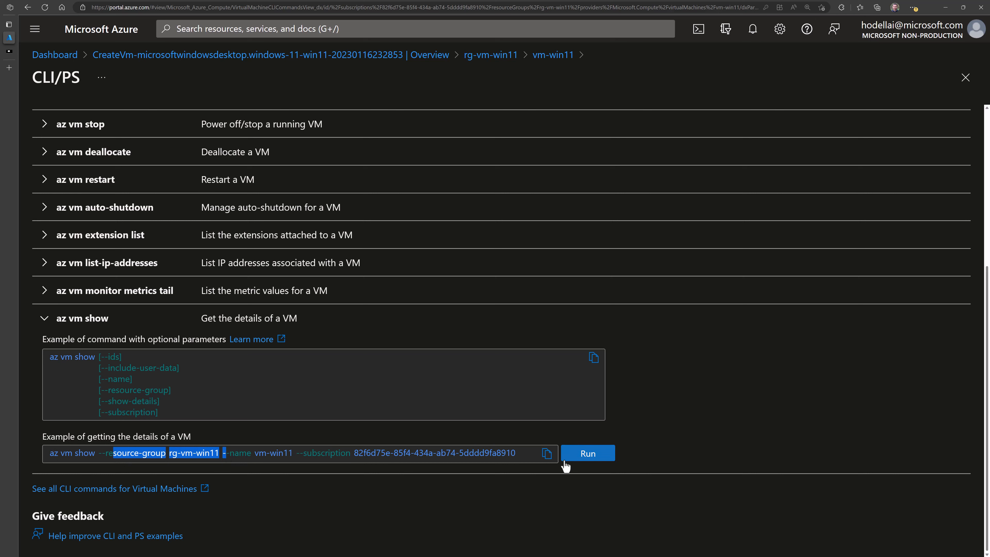
click(517, 461)
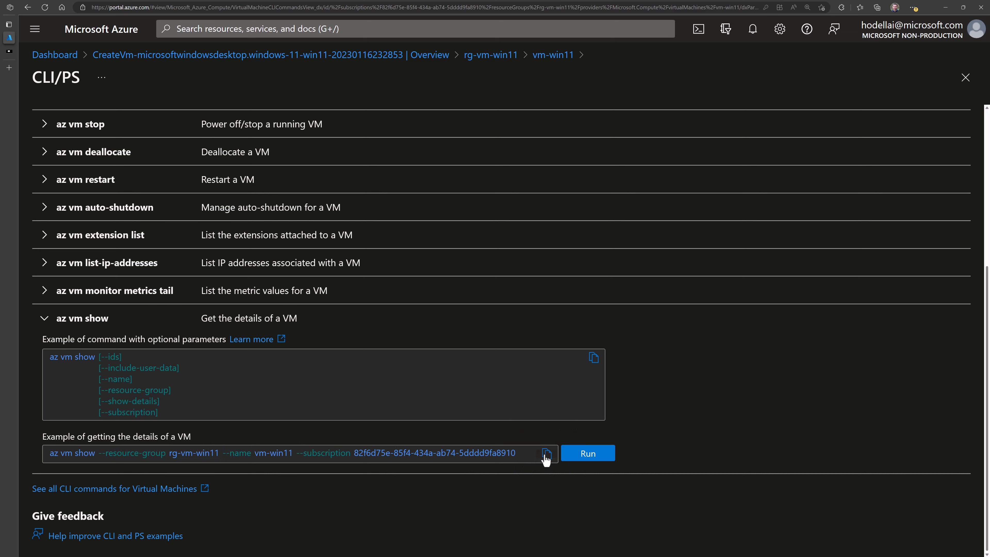
- Run az vm show in Cloud Shell, enlarge the terminal and note the westeurope location
click(580, 456)
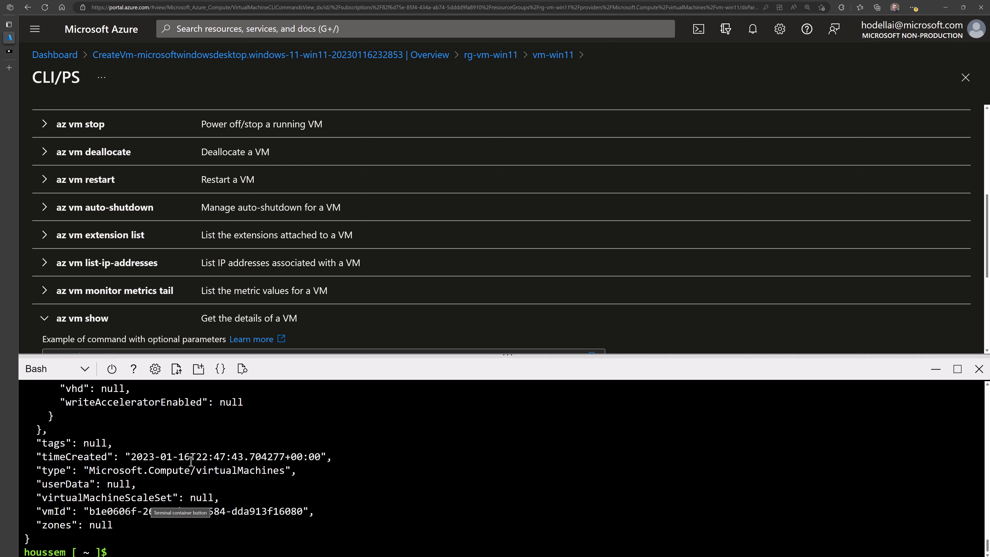
drag(506, 356, 522, 68)
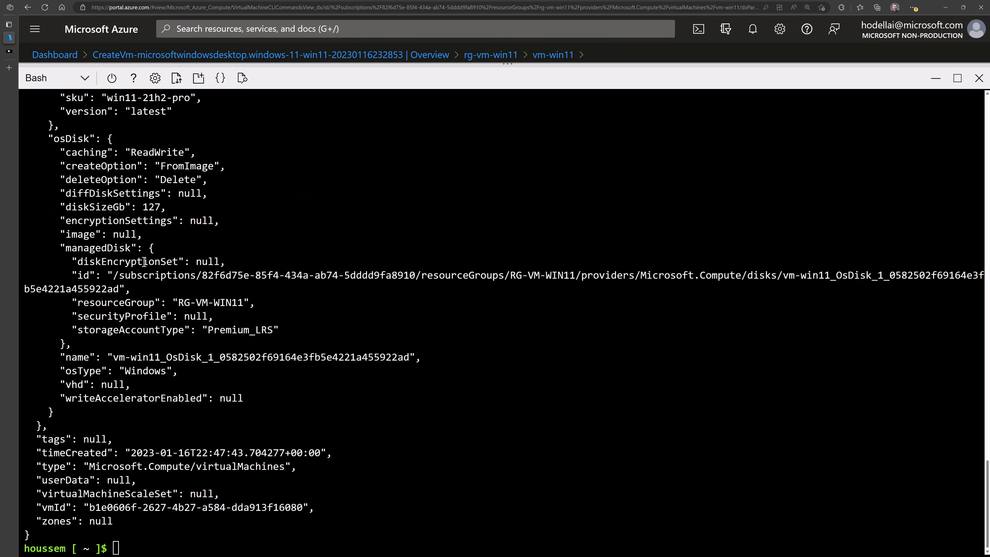
scroll(133, 258, up, 15)
scroll(130, 258, up, 10)
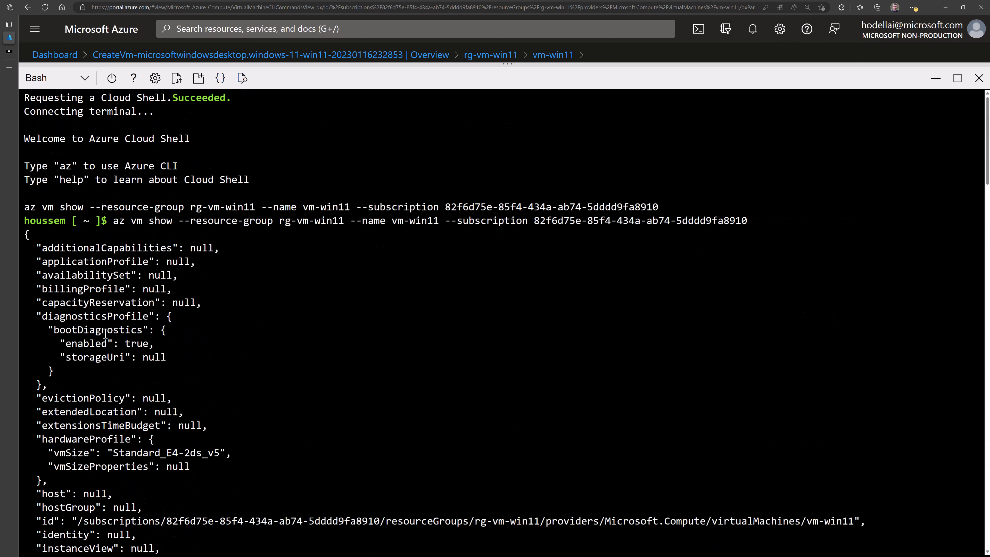
scroll(102, 329, down, 5)
scroll(100, 332, down, 2)
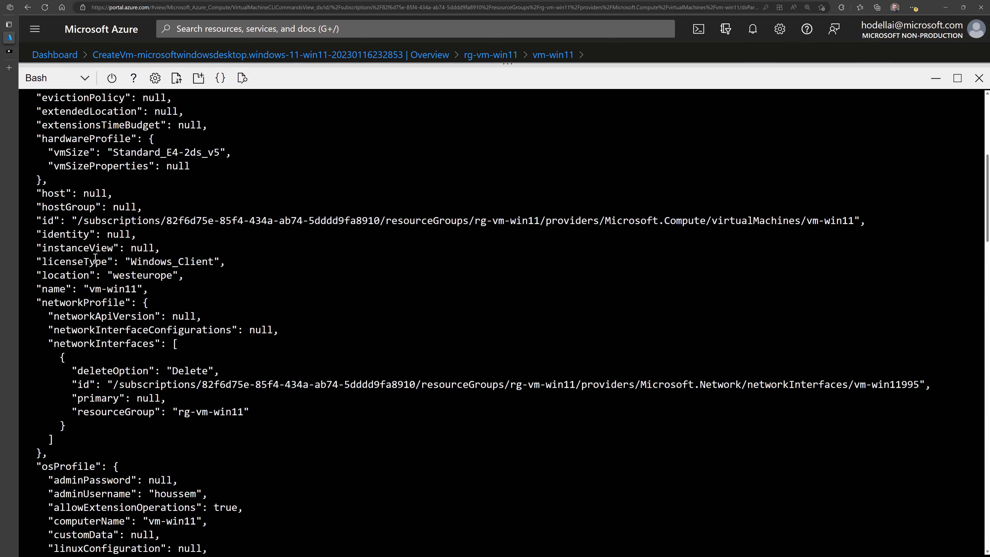
drag(113, 276, 184, 277)
scroll(187, 347, down, 5)
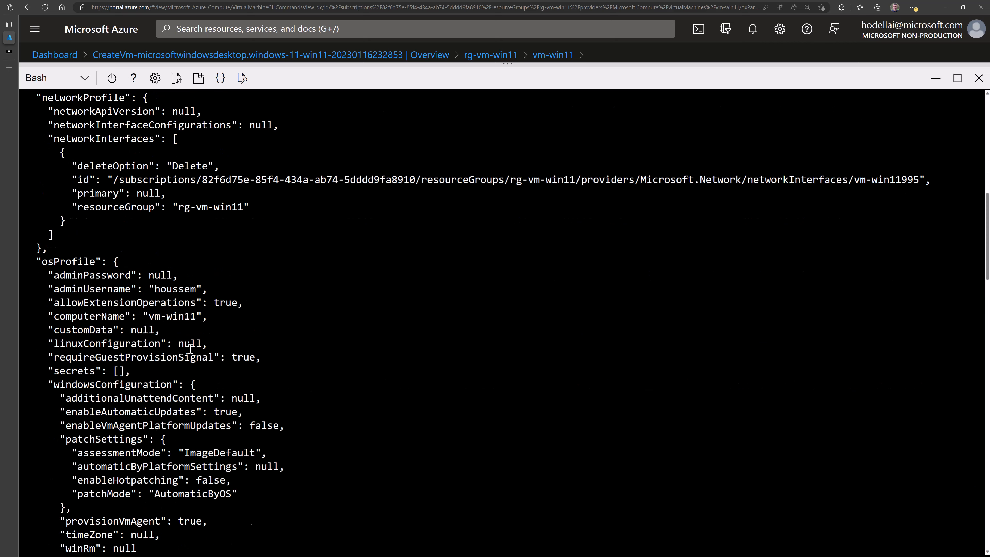
scroll(183, 345, down, 5)
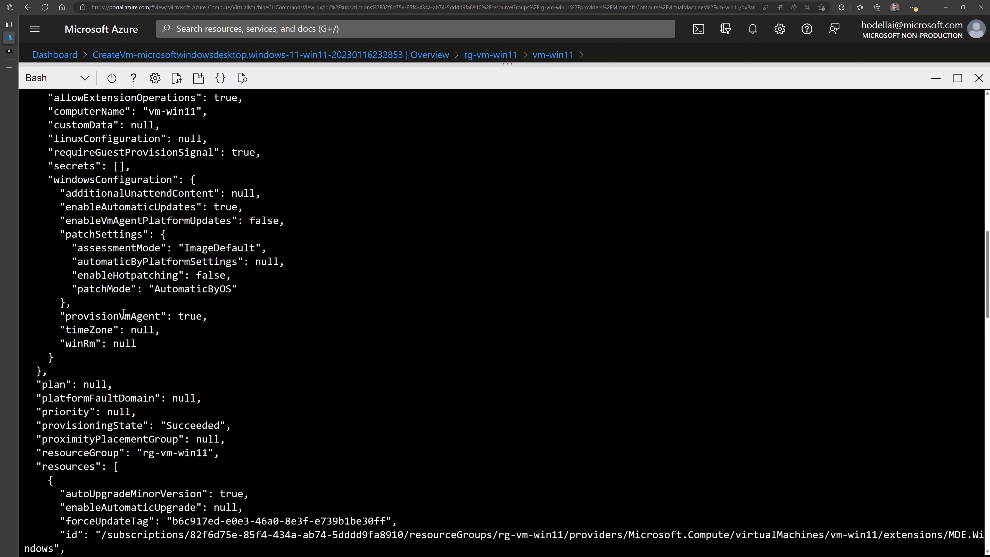
scroll(124, 313, up, 3)
- Highlight osProfile, admin username, null adminPassword and data disk settings, then minimize Cloud Shell
double_click(64, 166)
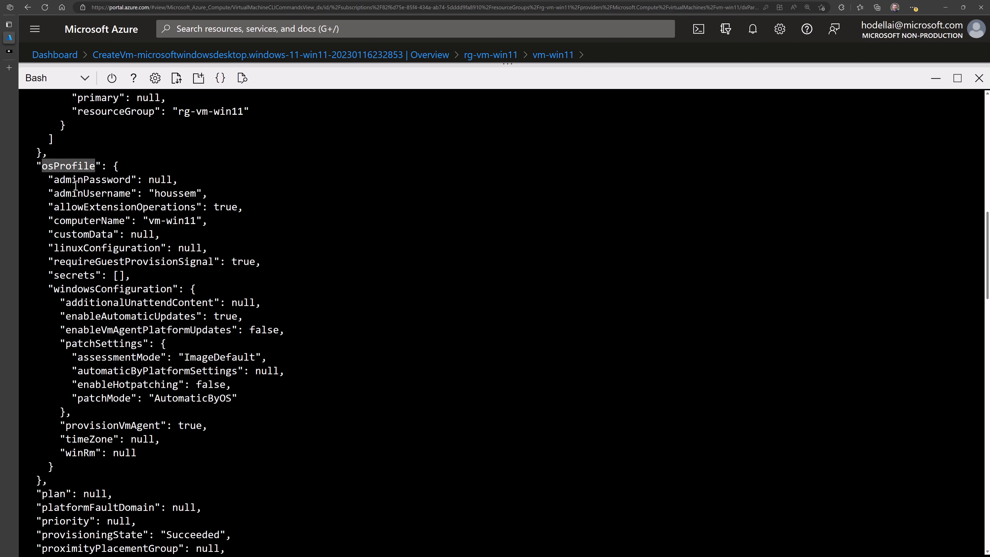
drag(92, 192, 160, 208)
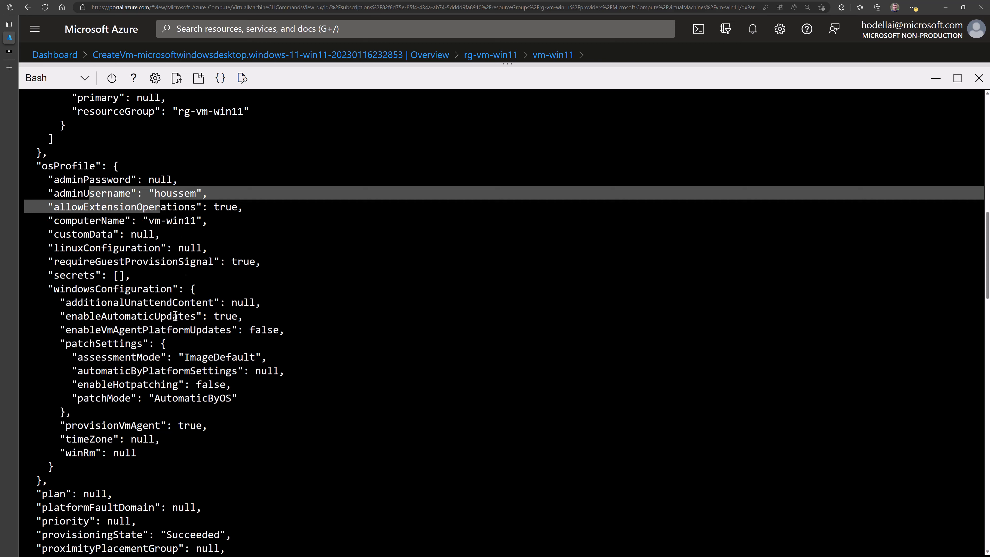
drag(113, 179, 186, 179)
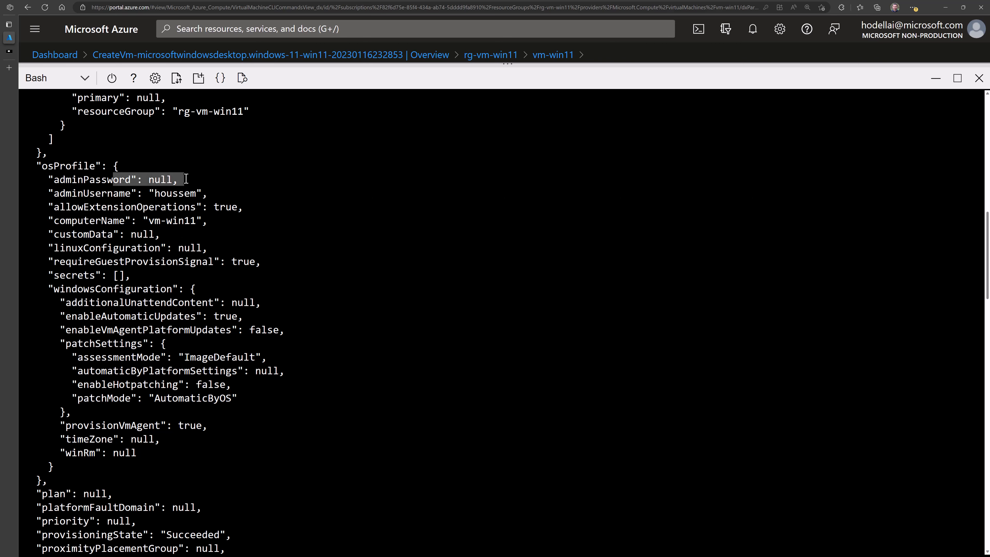
scroll(148, 273, down, 3)
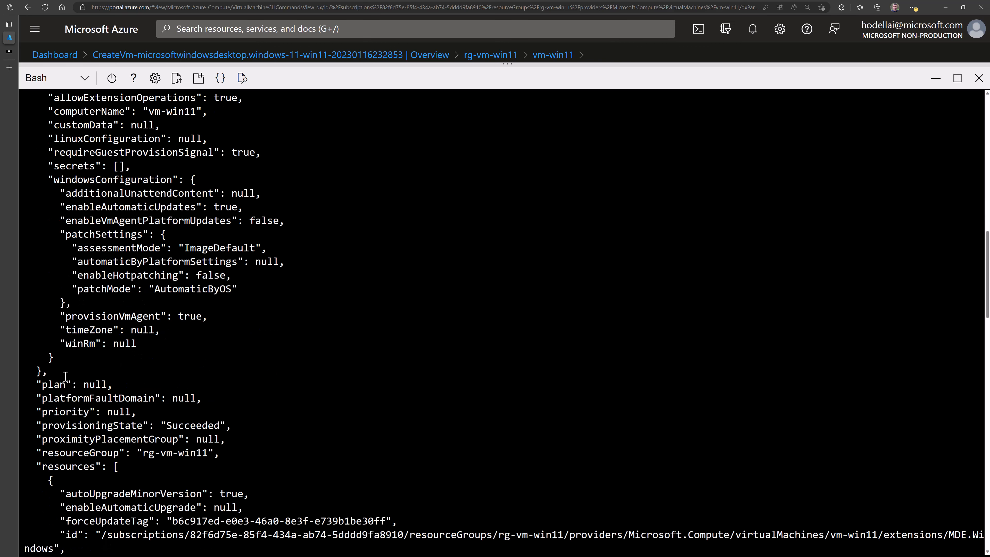
scroll(64, 379, down, 7)
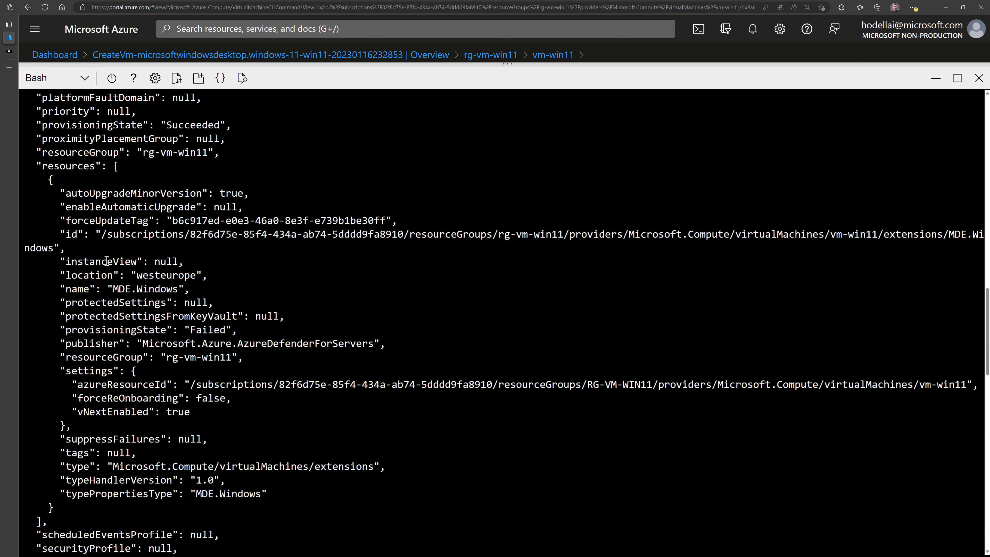
scroll(112, 329, down, 5)
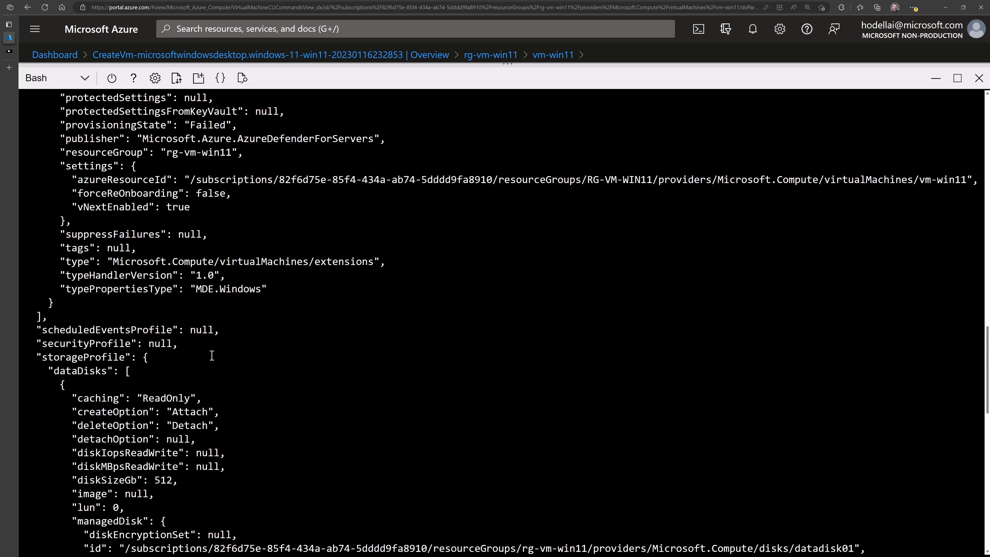
scroll(211, 356, down, 5)
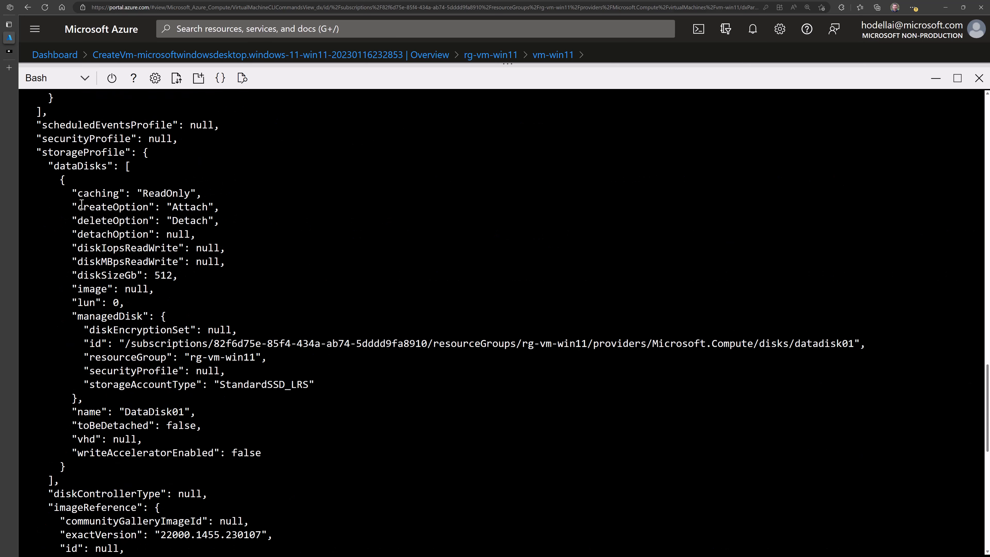
drag(59, 166, 173, 273)
scroll(177, 328, down, 5)
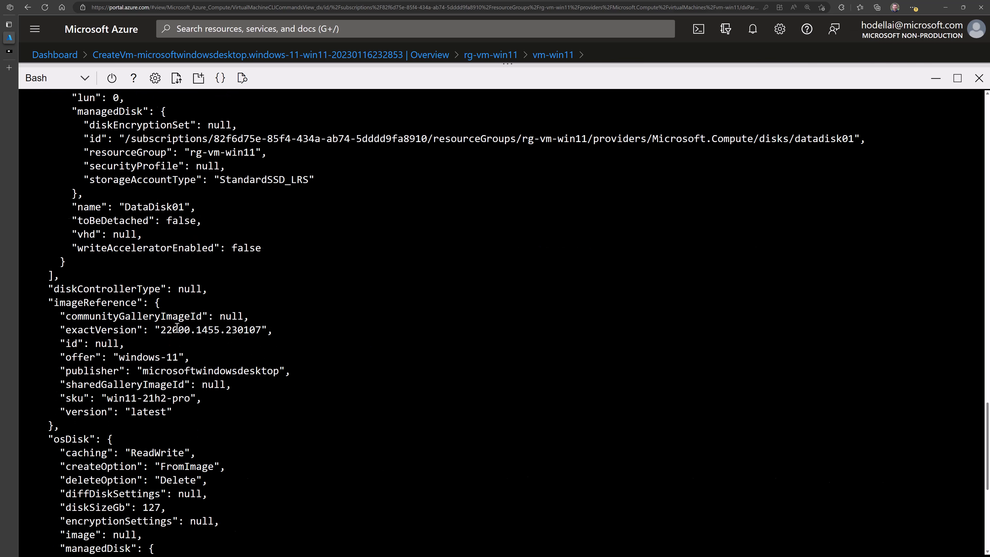
scroll(176, 327, down, 7)
click(935, 82)
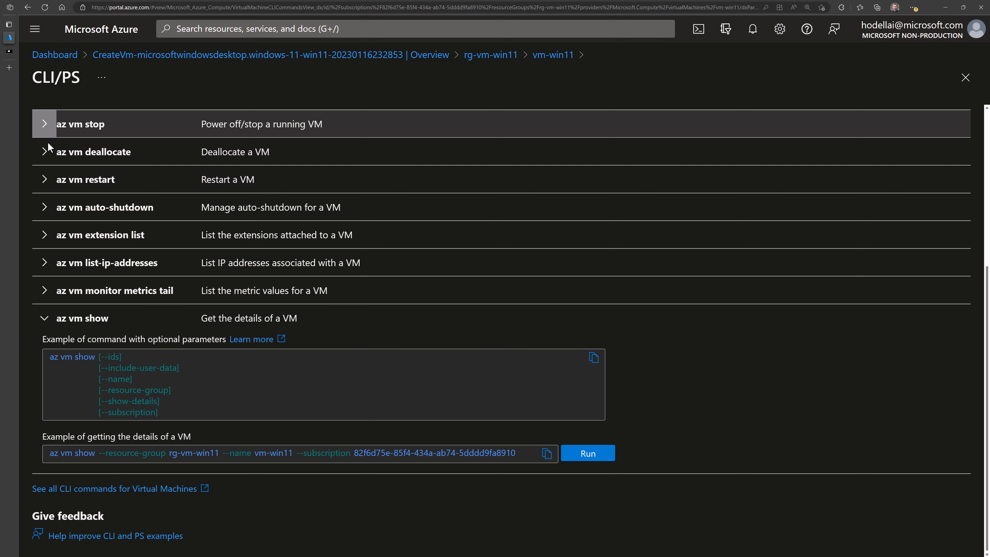
- Expand the az vm deallocate and az vm stop examples, then close the CLI/PS blade
click(44, 151)
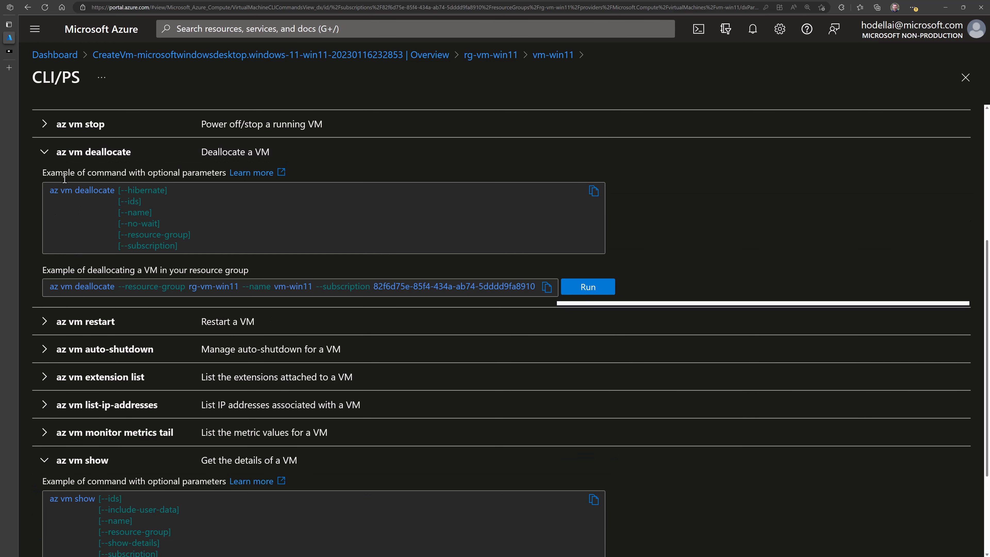
click(45, 130)
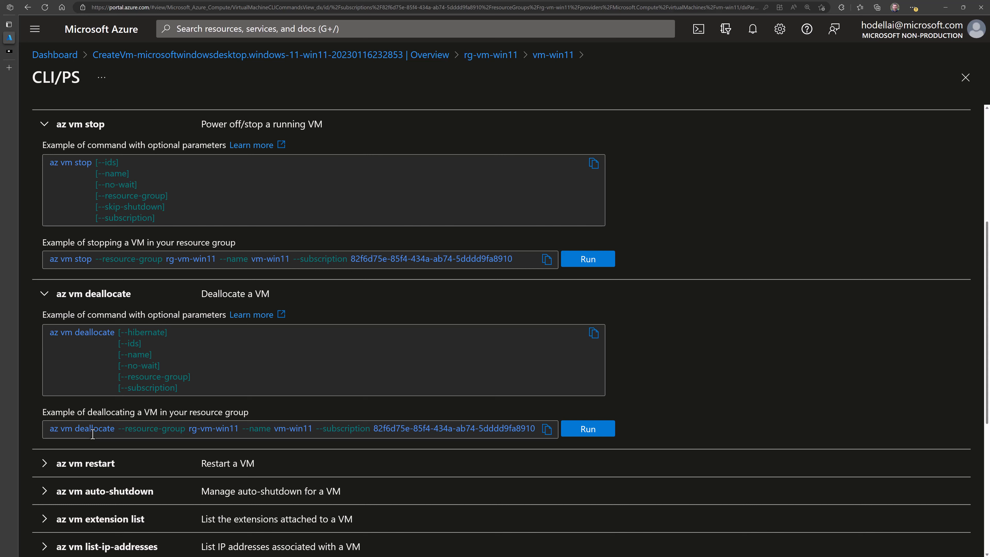
click(965, 80)
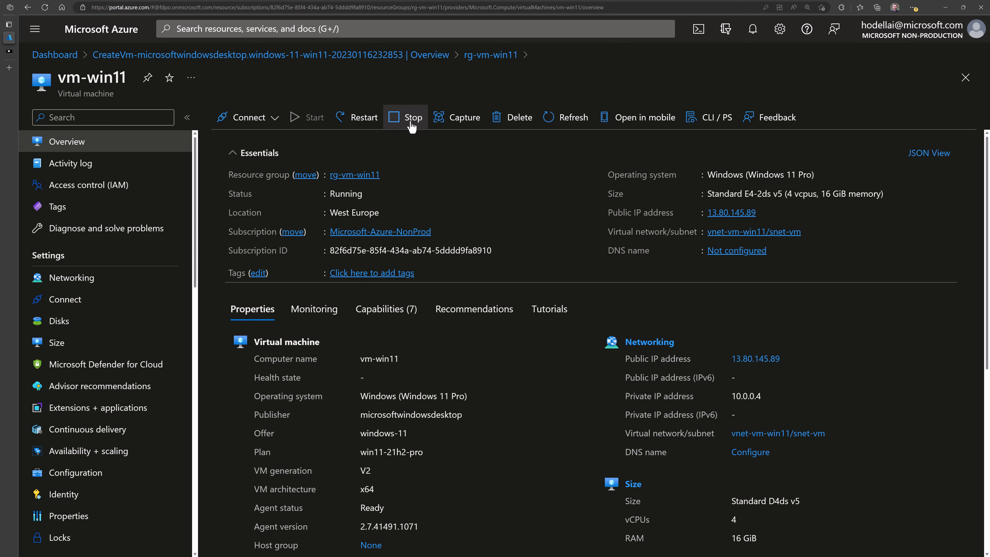
- Reopen vm-win11's CLI / PS page and expand the az vm stop and deallocate examples
click(709, 118)
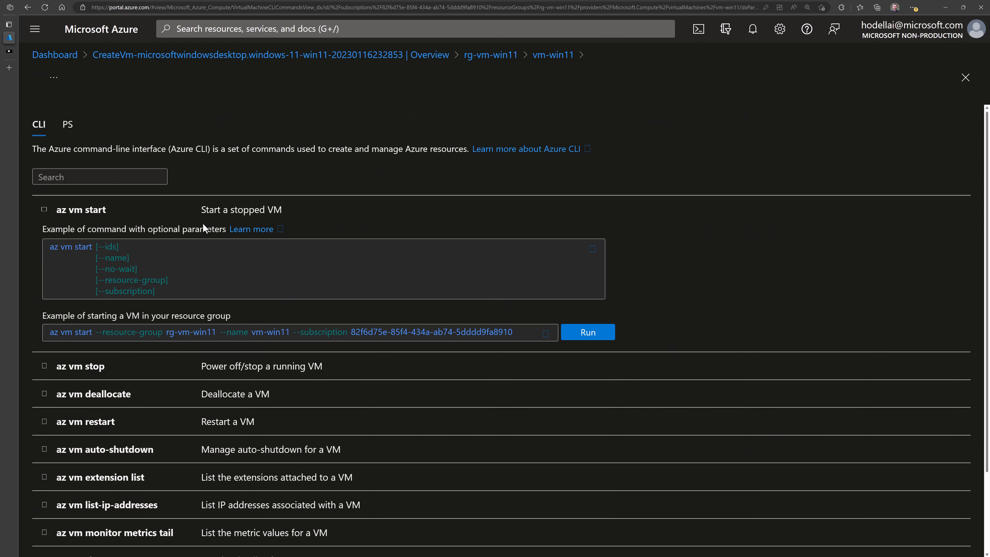
click(45, 370)
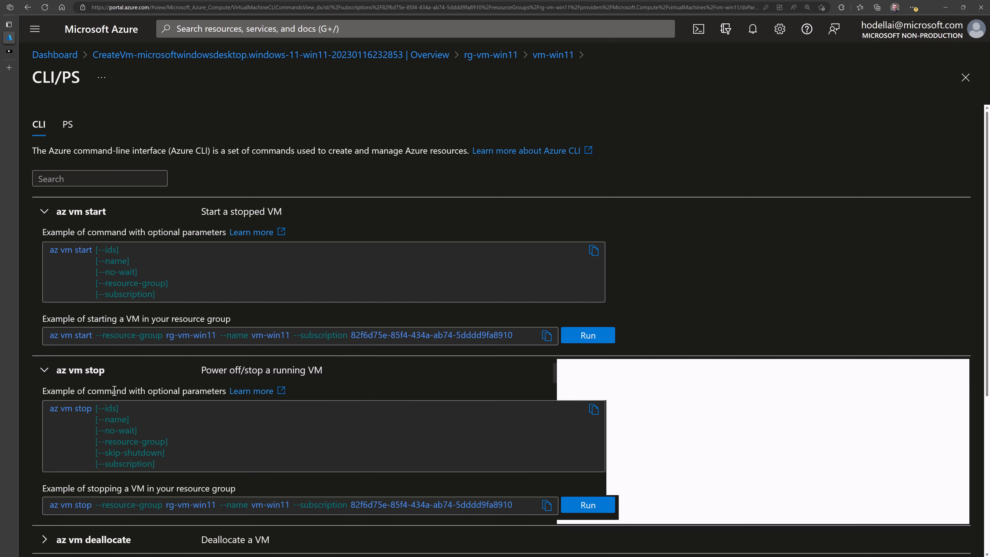
scroll(101, 381, down, 3)
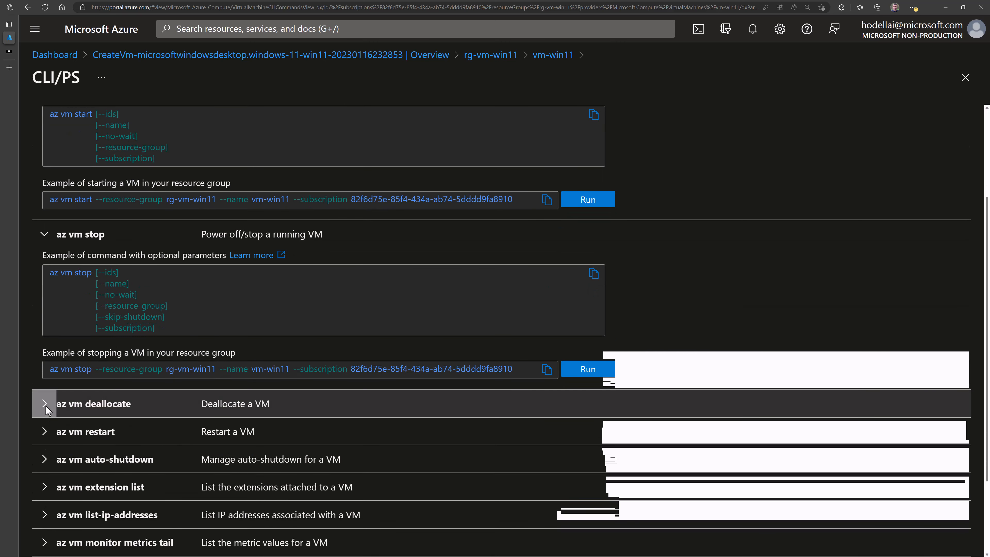
scroll(84, 277, up, 2)
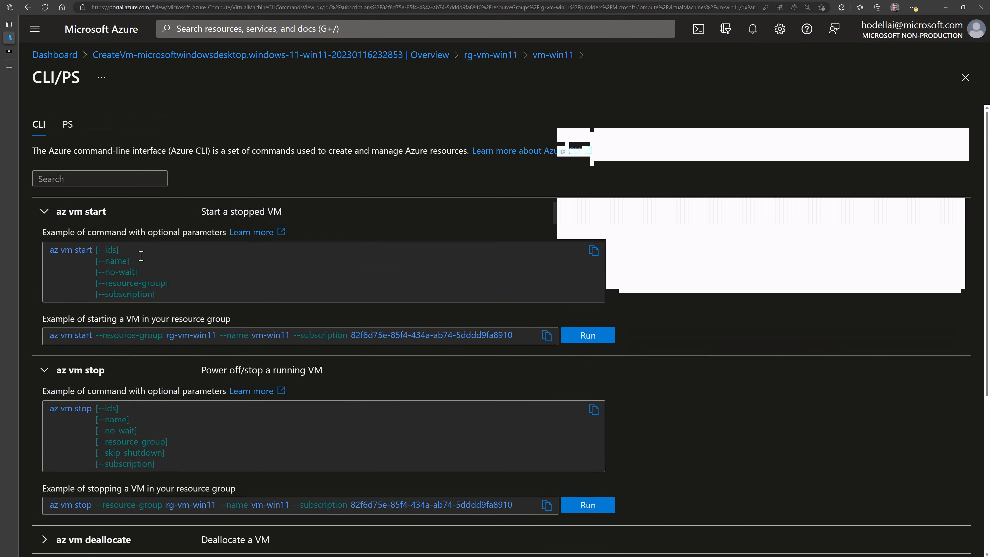
scroll(147, 267, down, 2)
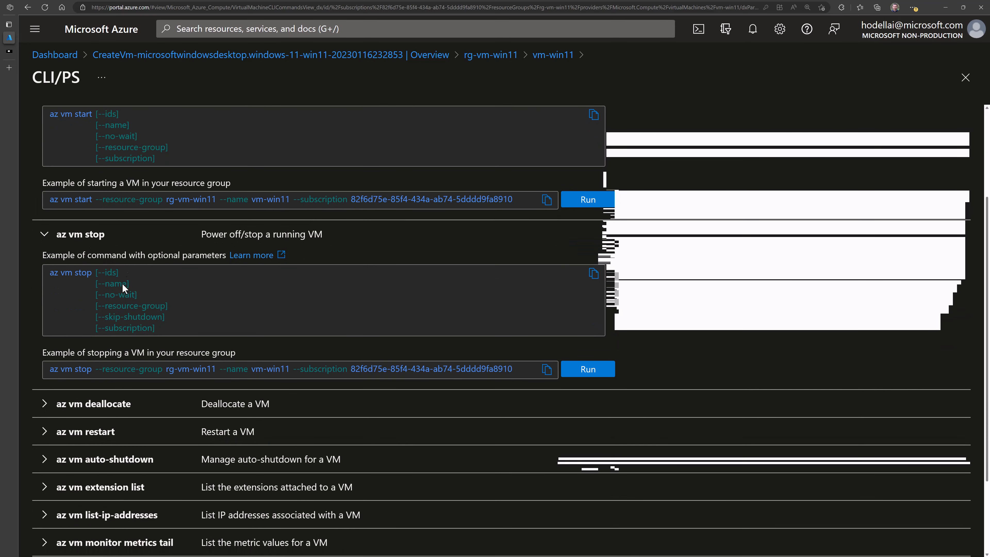
click(51, 404)
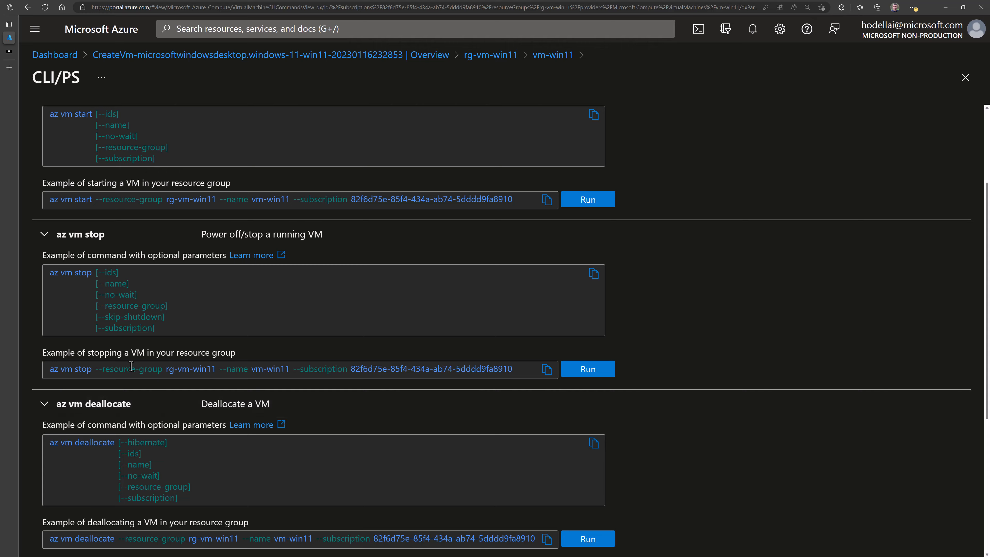
scroll(336, 395, down, 4)
- Run the portal's az vm deallocate example for vm-win11 and confirm the deallocation
click(588, 404)
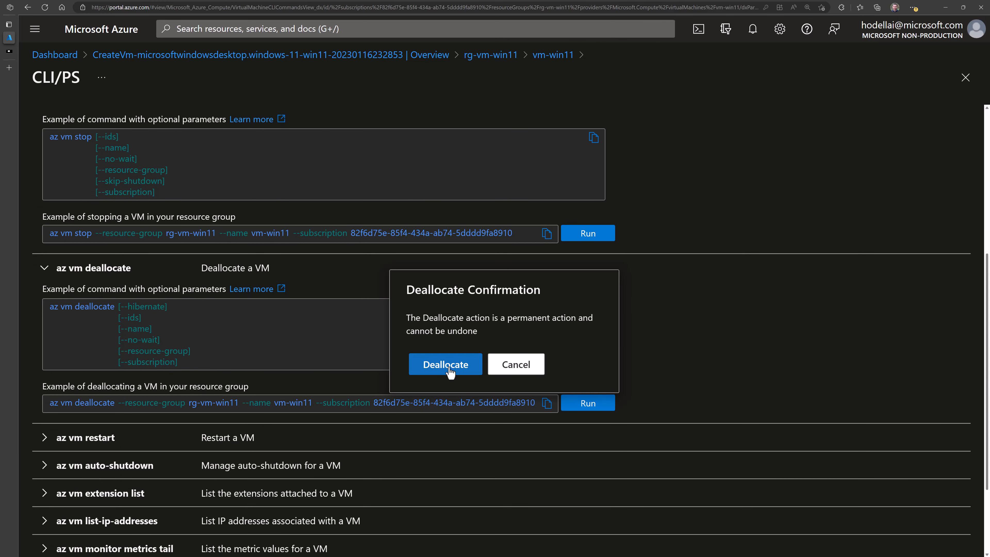
click(449, 369)
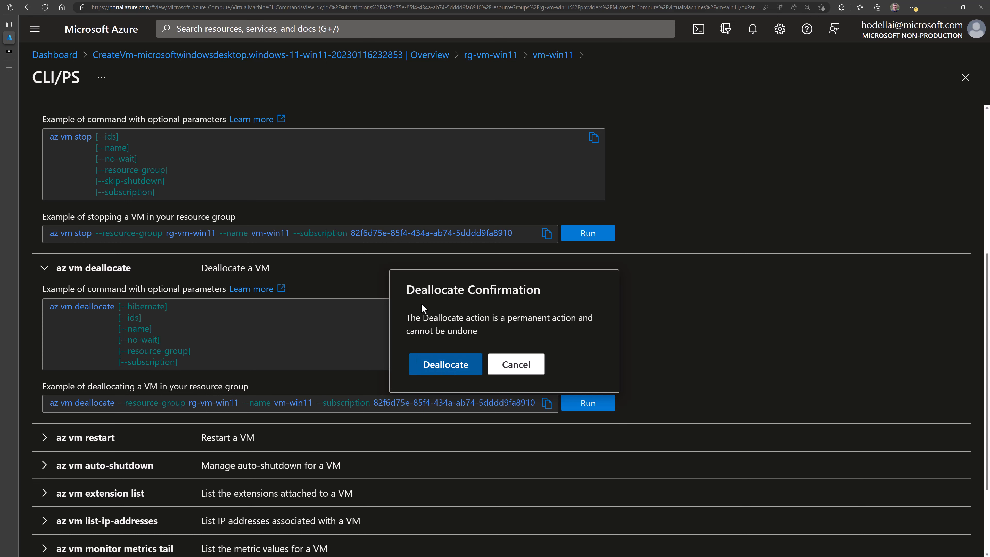
click(441, 366)
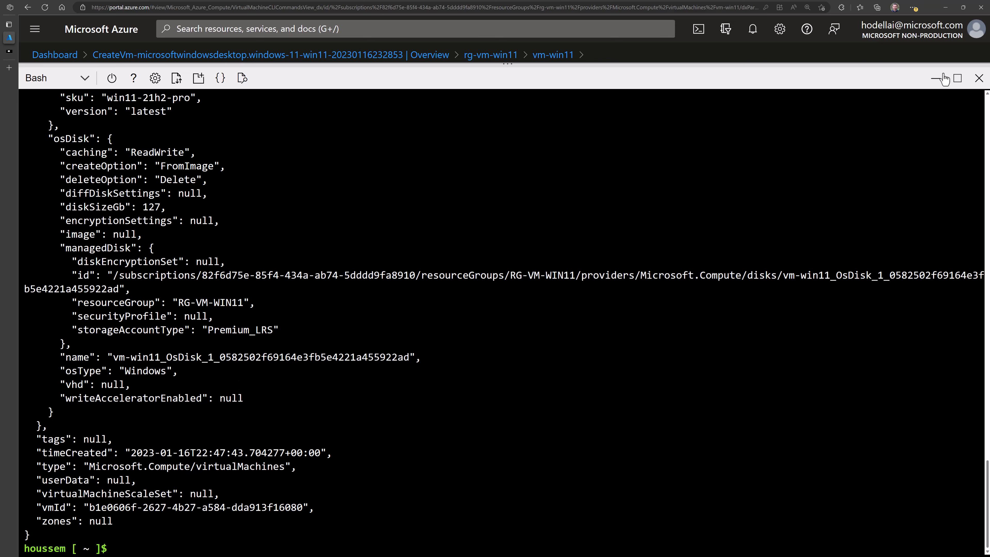
click(935, 78)
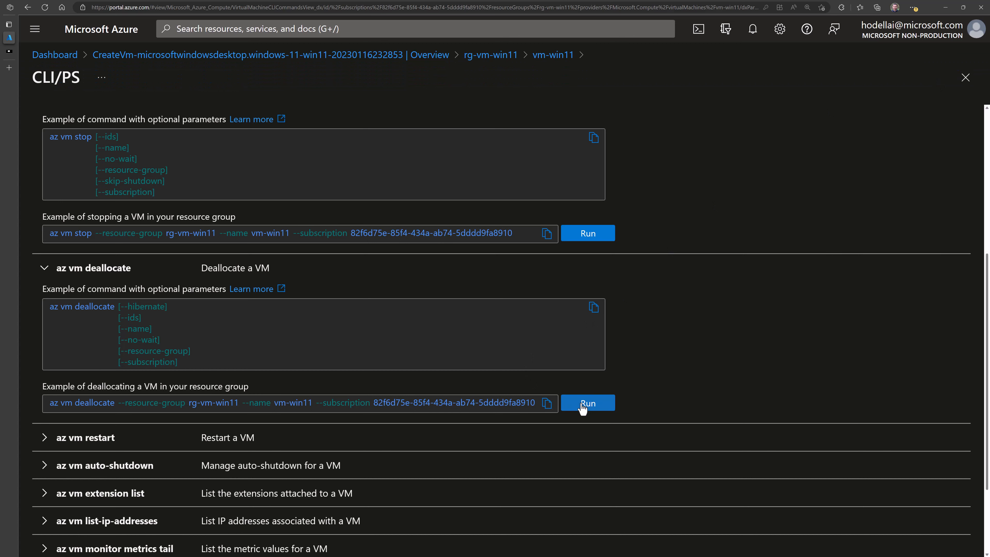
- Paste the copied vm-win11 deallocate command into Bash Cloud Shell and run it
click(548, 403)
click(698, 29)
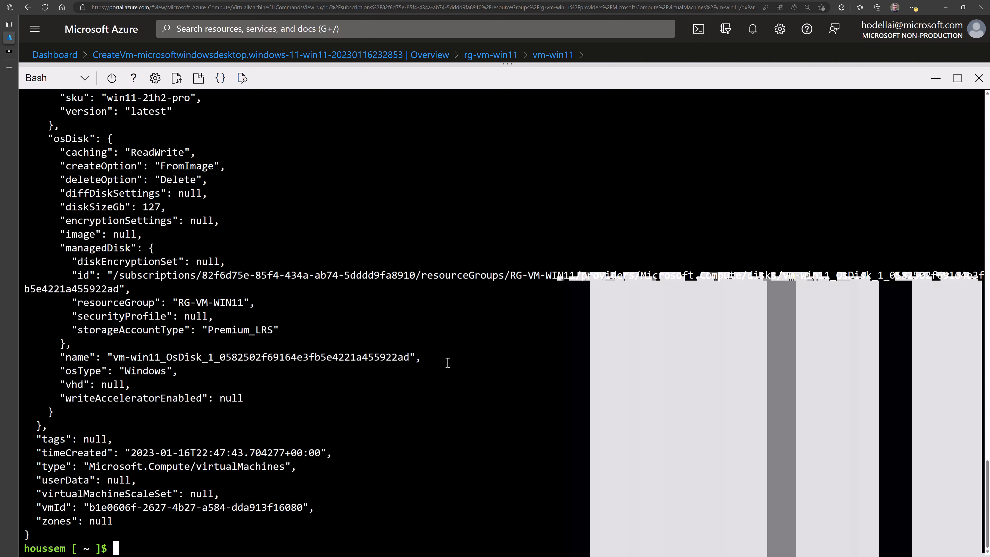
key(ctrl+v)
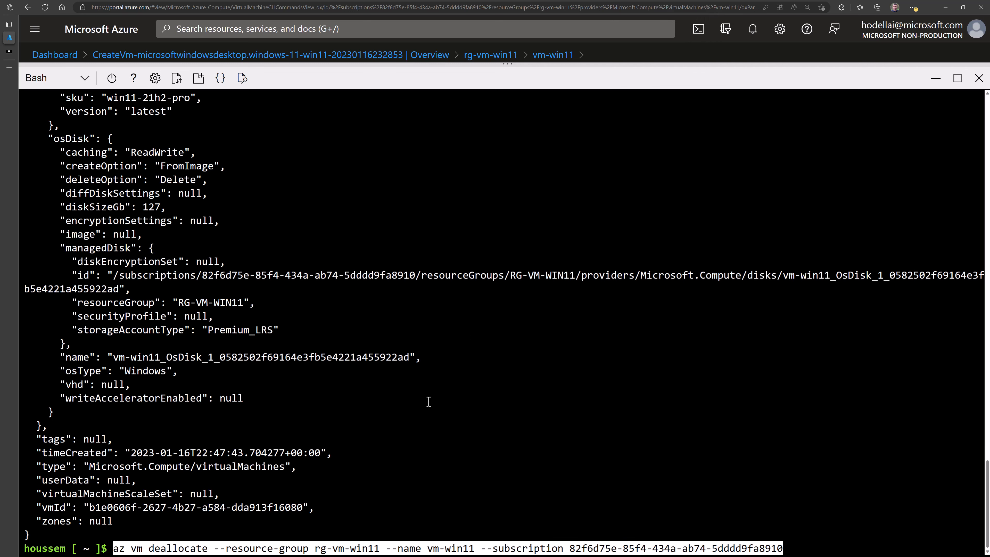
key(Return)
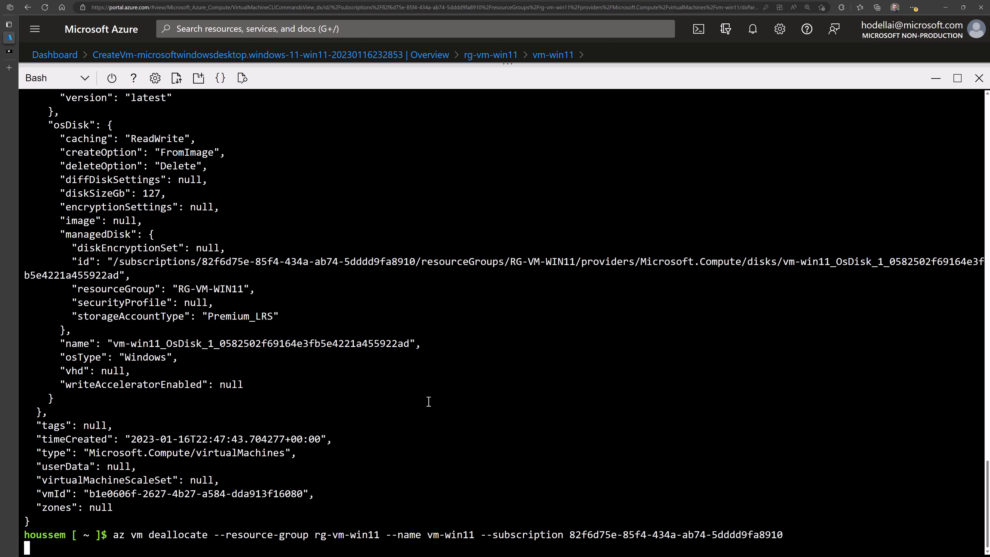
drag(125, 533, 481, 533)
drag(546, 534, 777, 534)
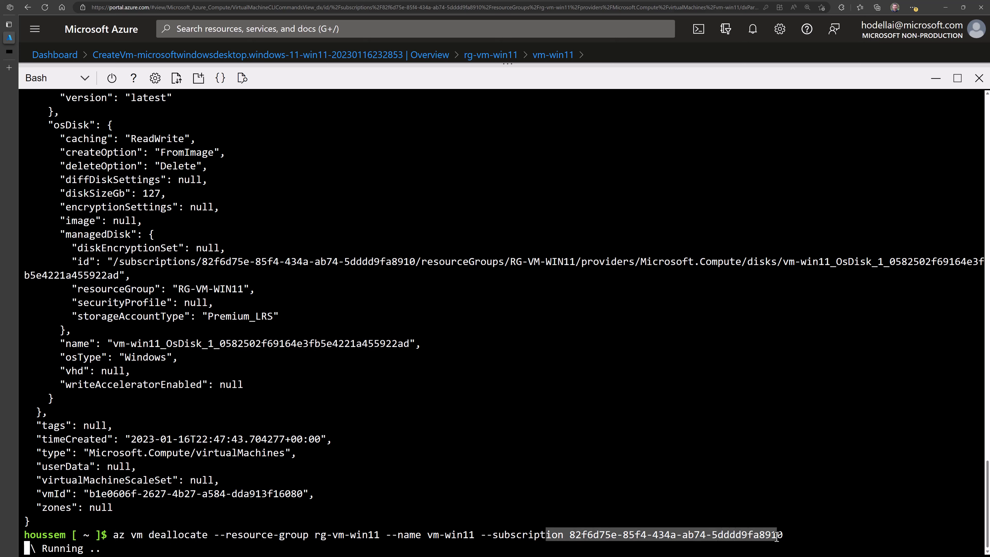
drag(481, 535, 783, 535)
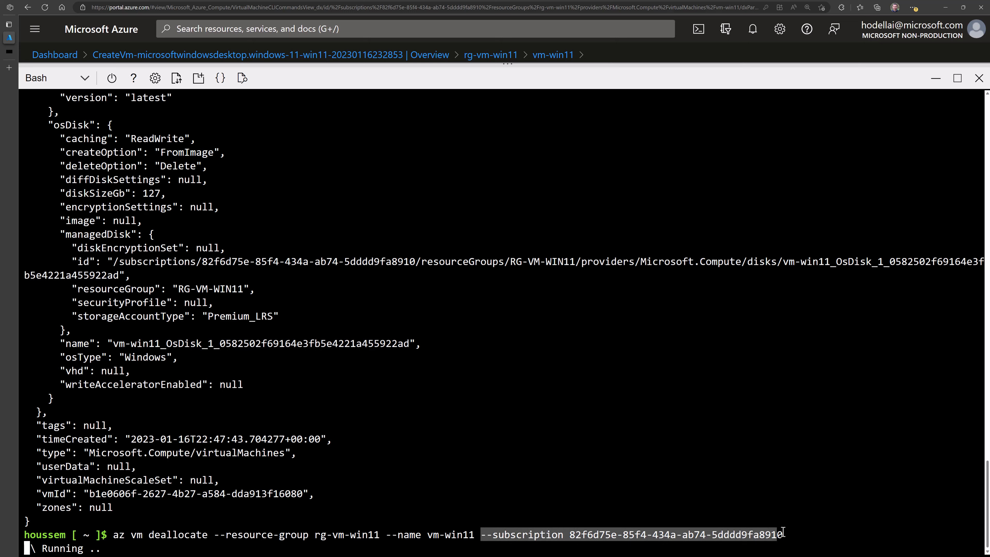
click(619, 502)
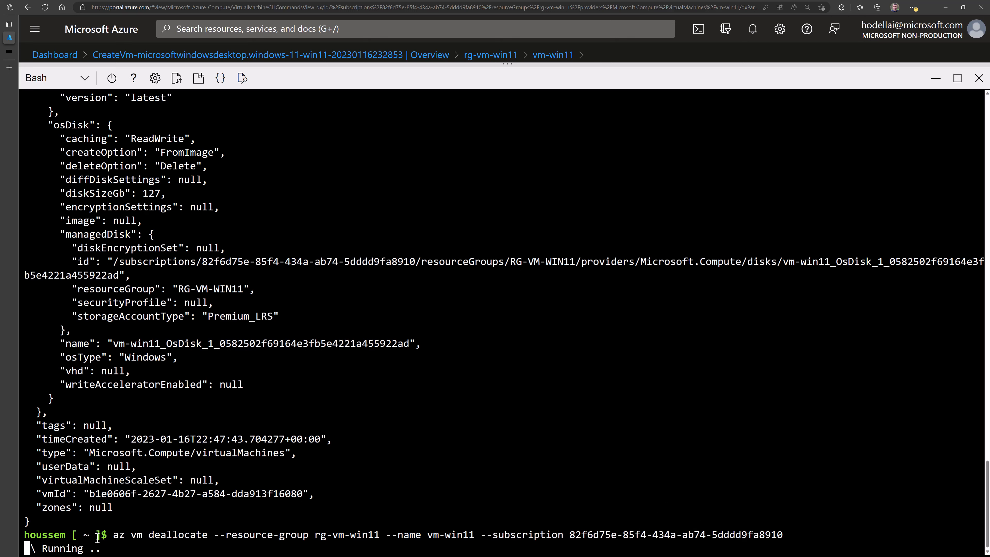
click(936, 78)
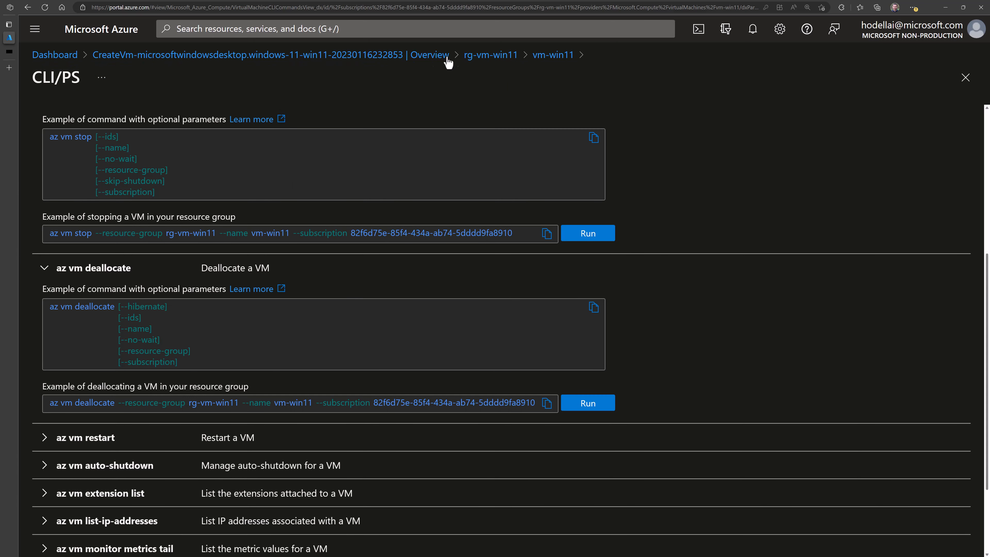
- Refresh vm-win11 until its status shows Stopped (deallocated), then start the VM again
click(546, 55)
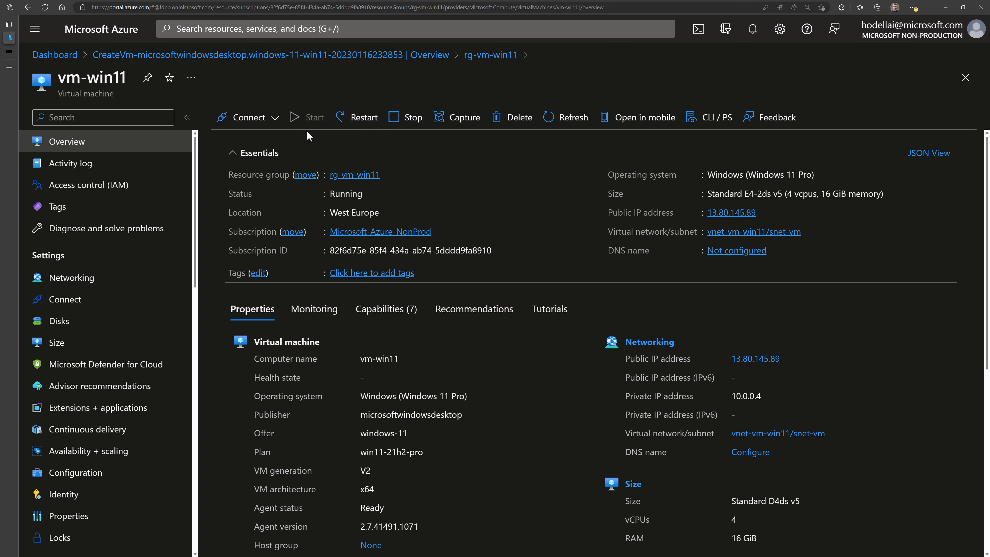
click(571, 123)
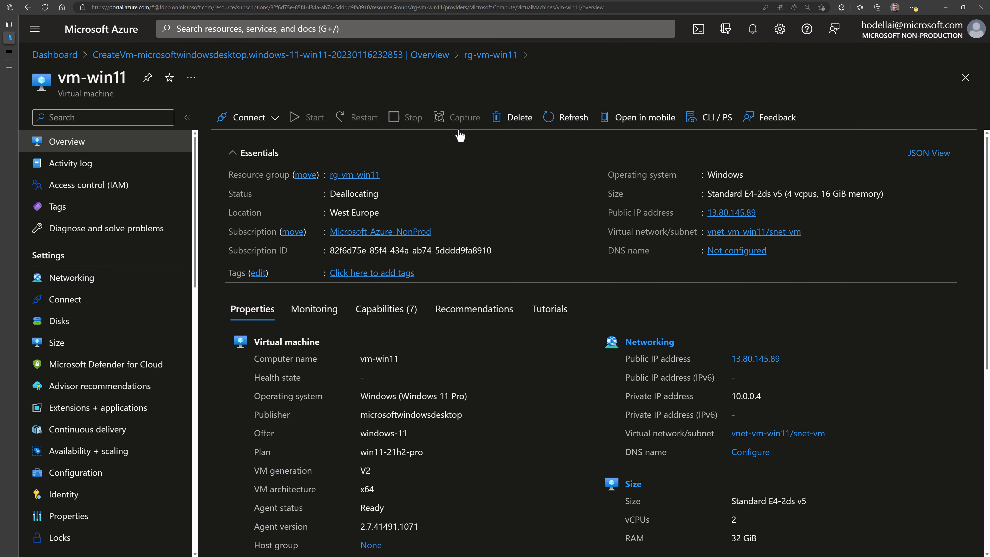
click(558, 122)
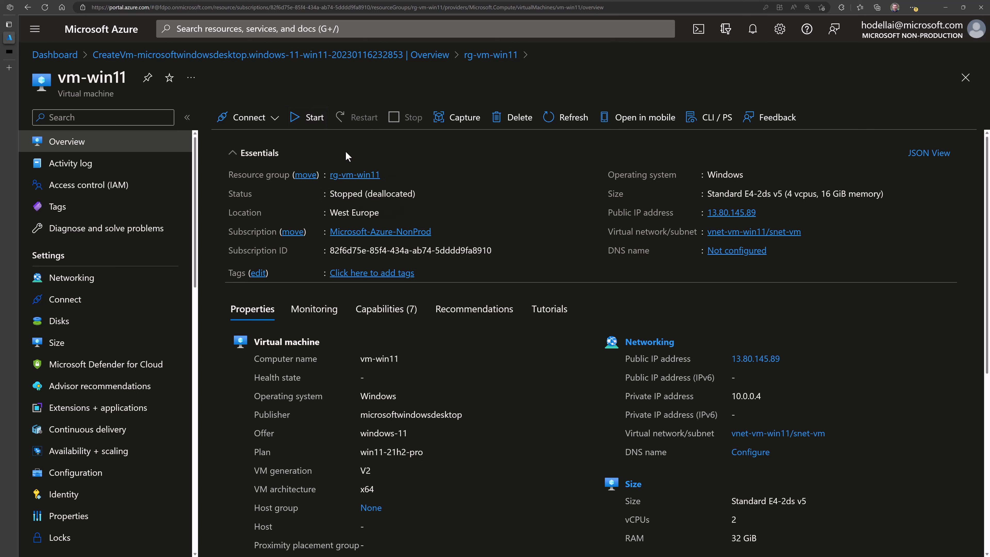
click(310, 122)
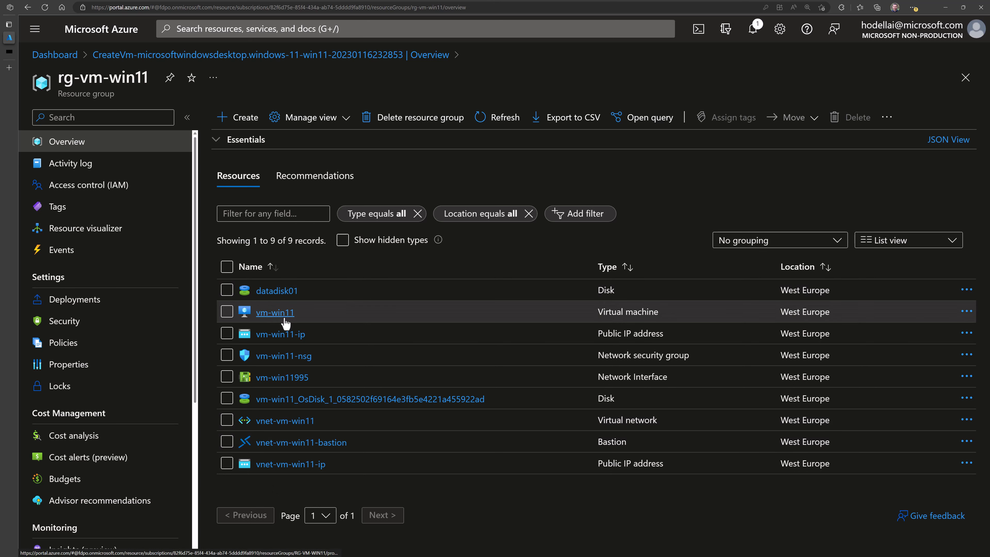
- Review vm-win11's delete options for OS disk, data disks and force delete, then cancel
click(262, 314)
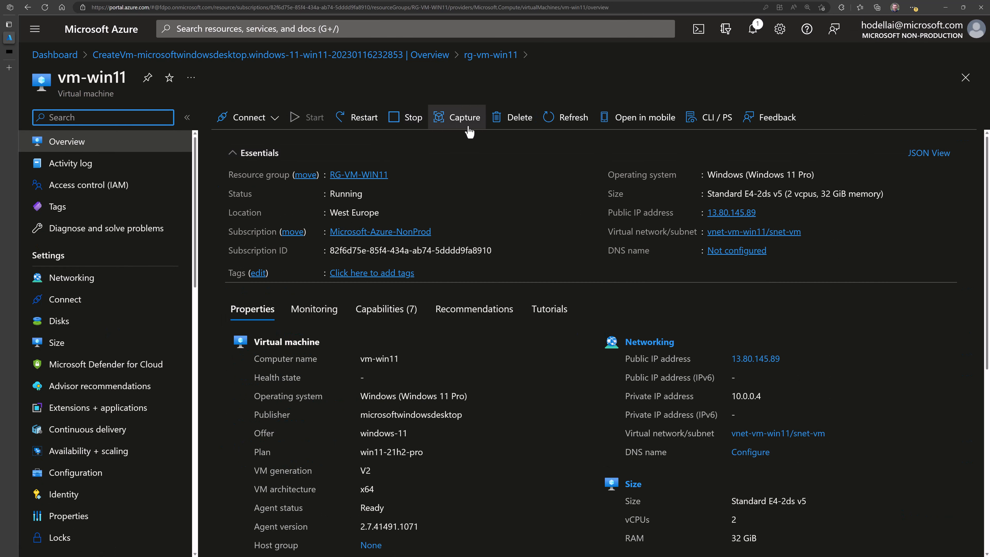
click(519, 118)
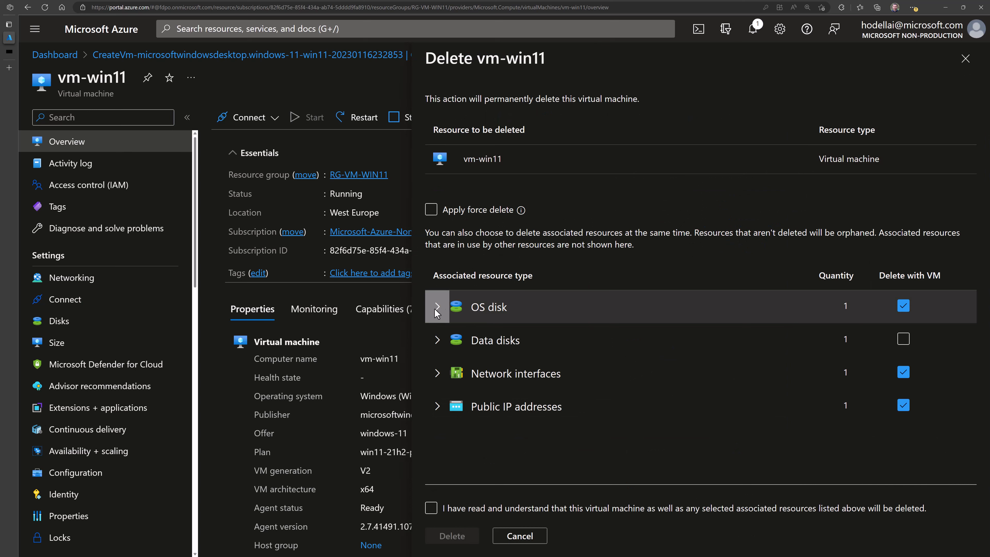
click(437, 314)
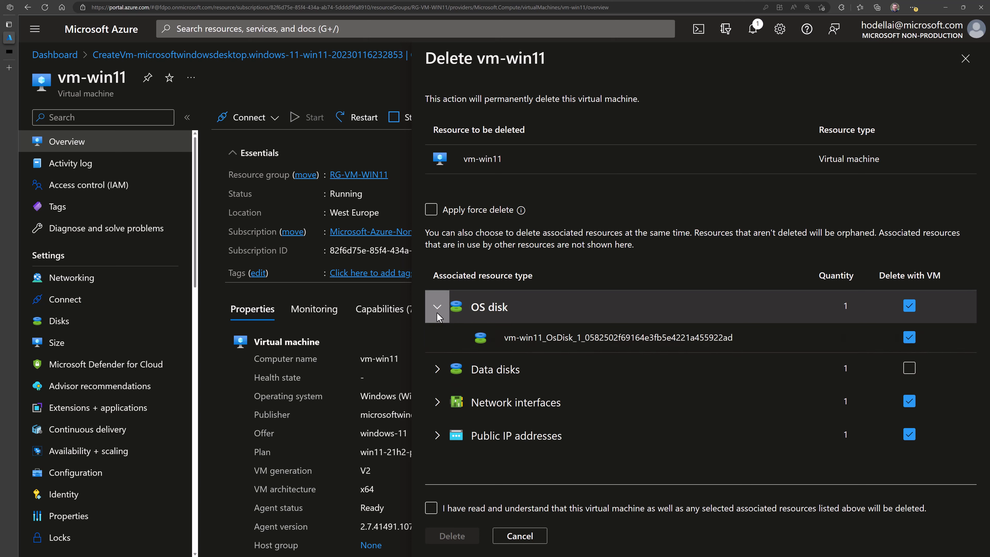
click(437, 314)
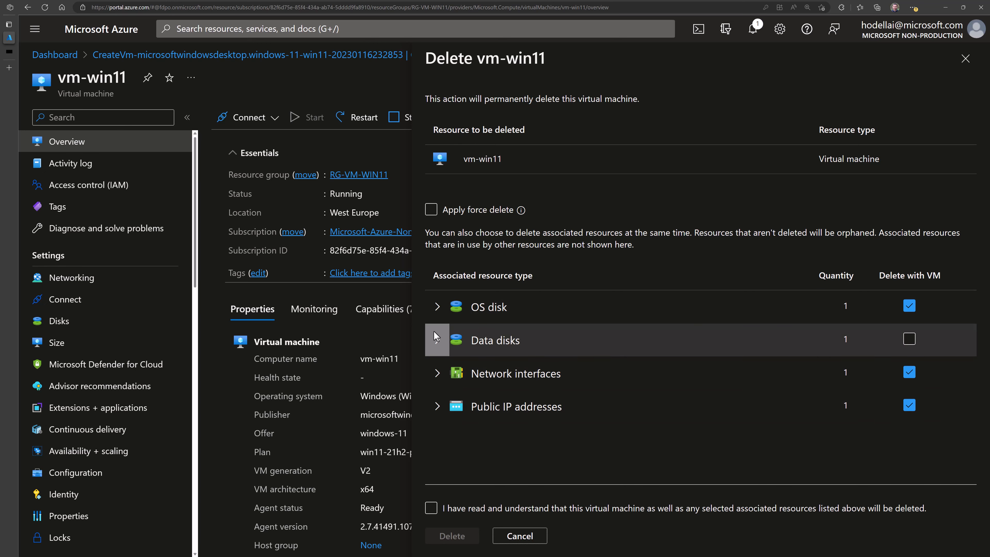
click(910, 340)
click(476, 218)
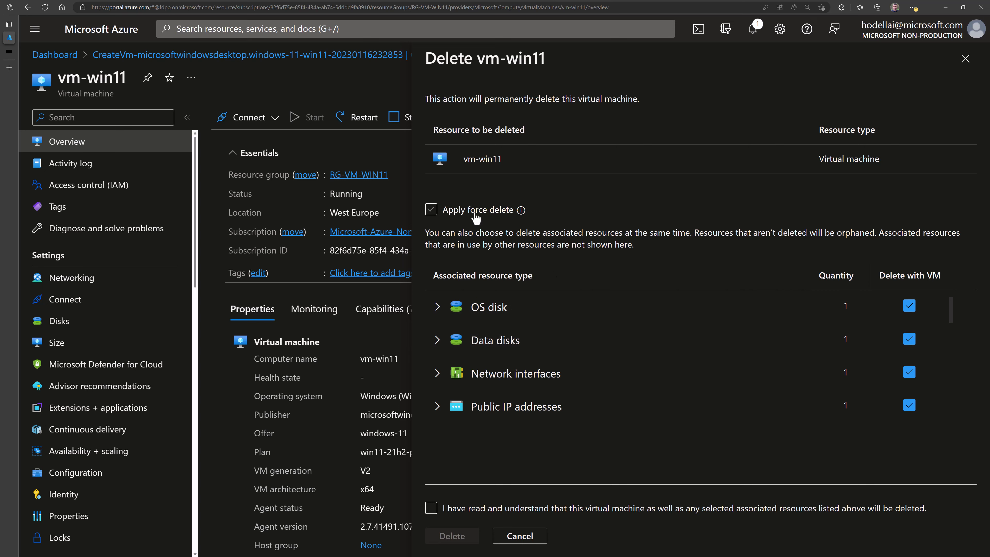
click(476, 217)
click(476, 507)
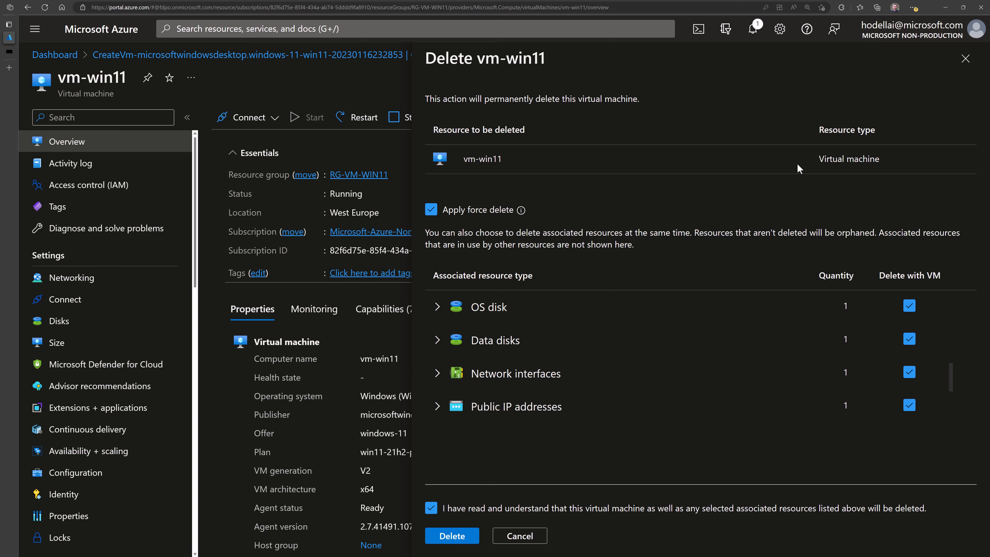
click(966, 66)
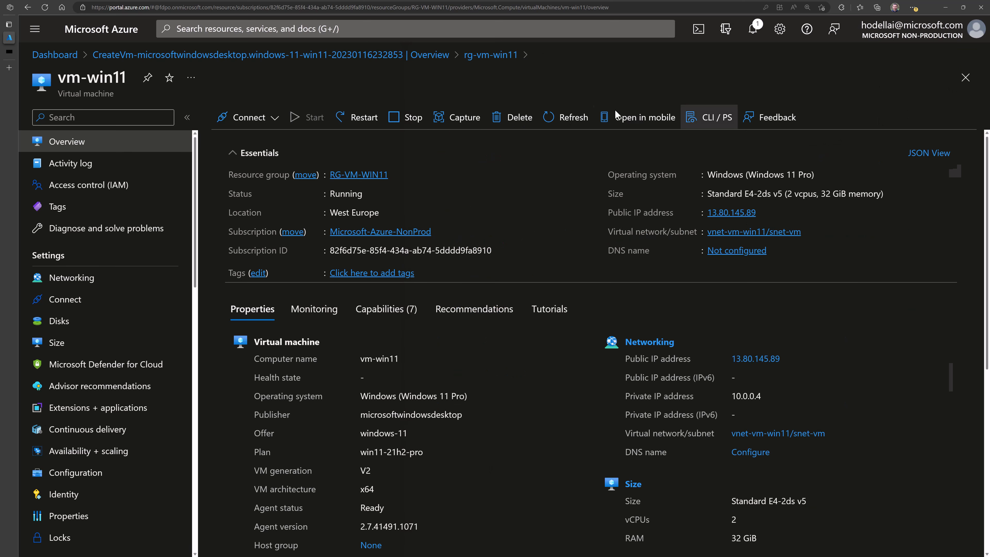
- Delete the rg-vm-win11 resource group with VM force delete, confirming the name rg-vm-win11
click(494, 59)
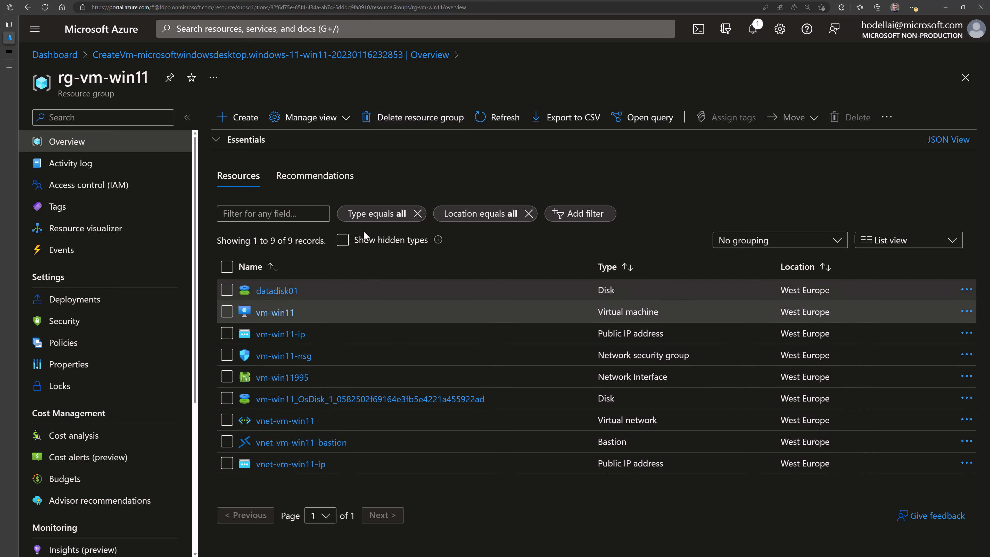
click(405, 126)
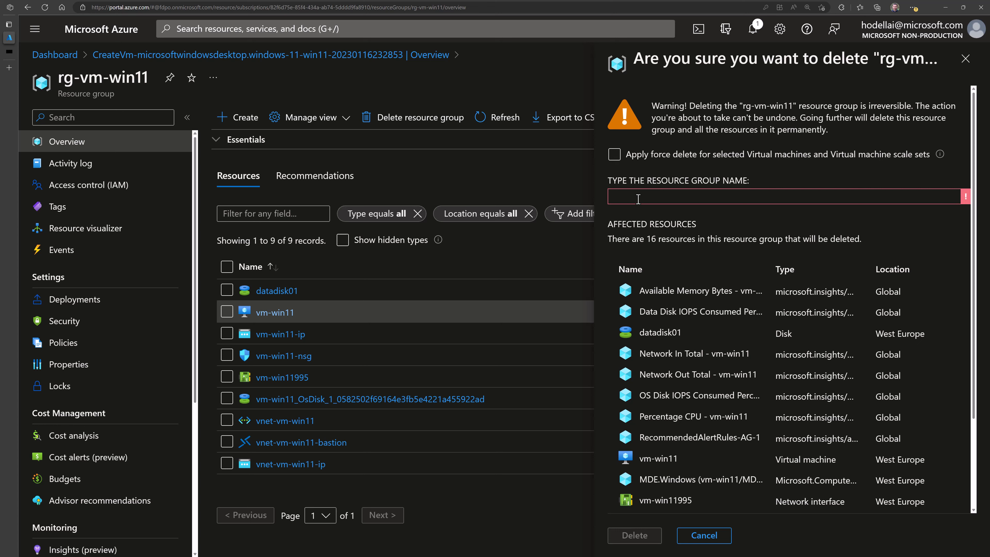
click(615, 158)
click(630, 194)
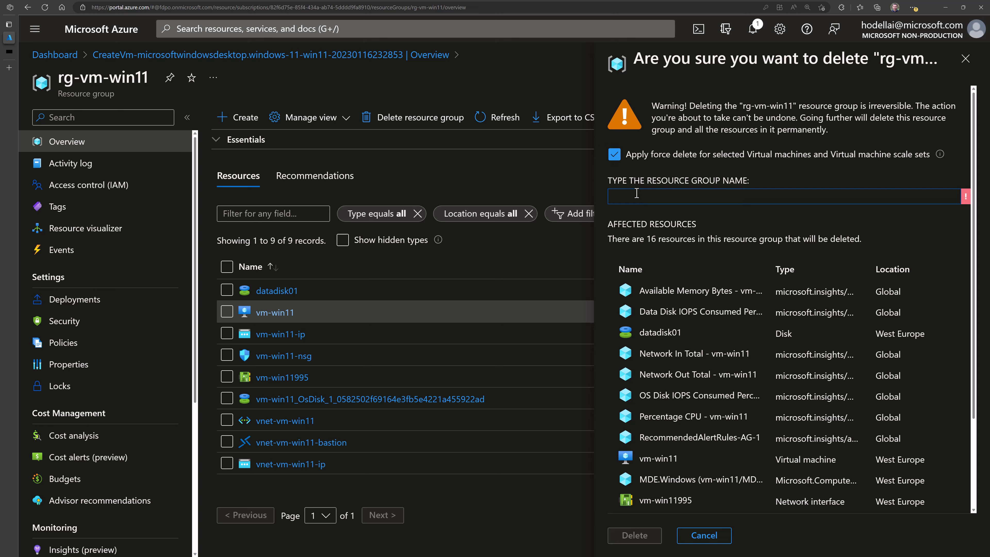
drag(742, 106, 681, 196)
click(681, 197)
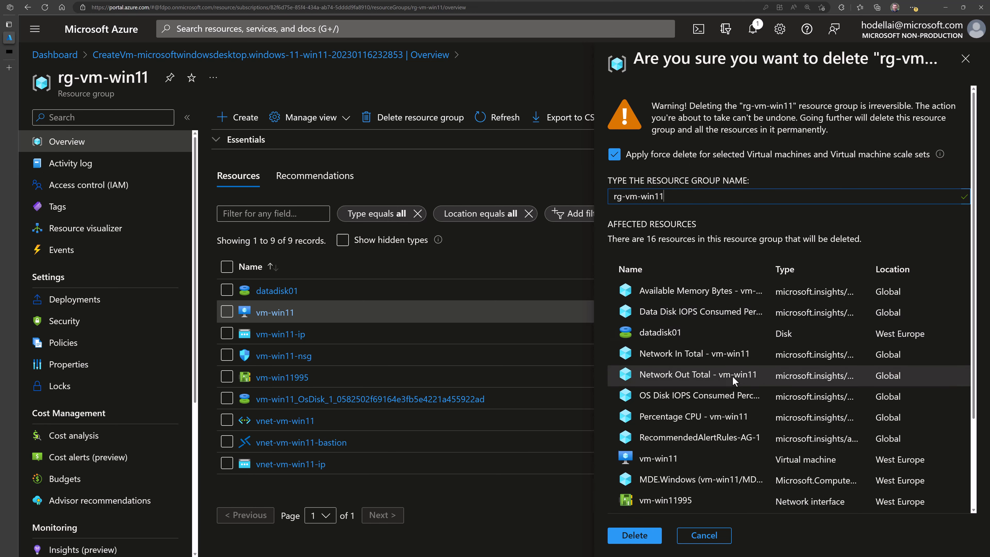
scroll(732, 376, down, 3)
scroll(692, 224, up, 3)
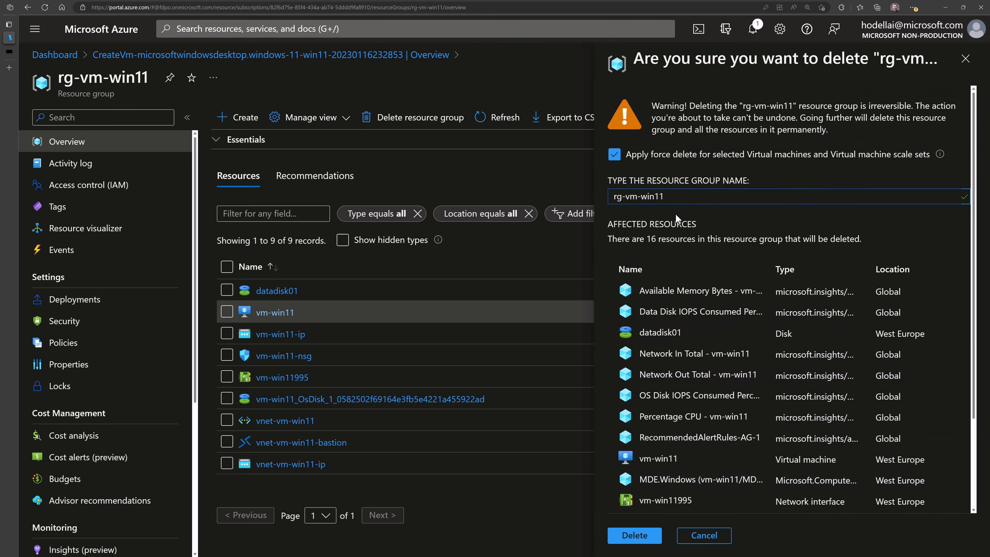
click(634, 540)
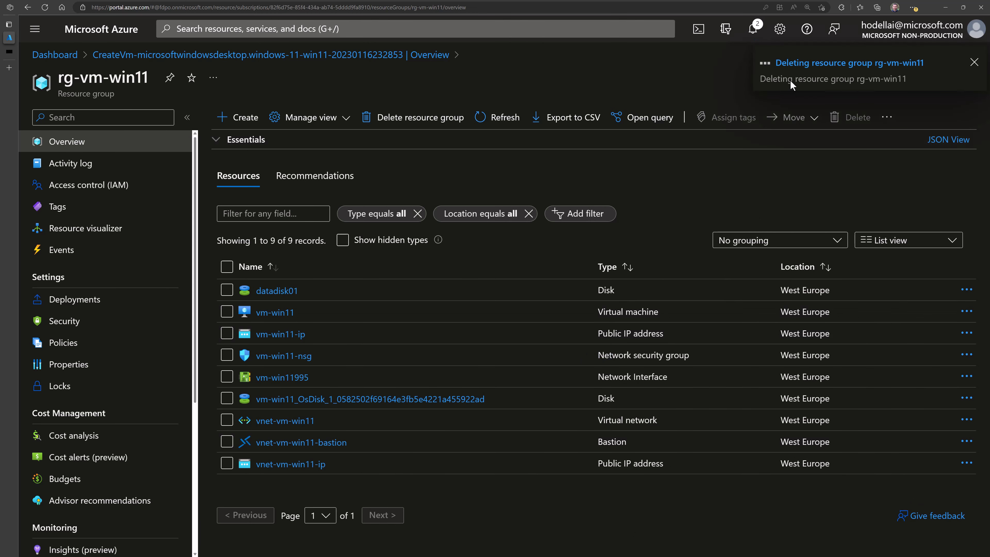
- Track the deletion notification and refresh until rg-vm-win11 lists no resources
click(795, 66)
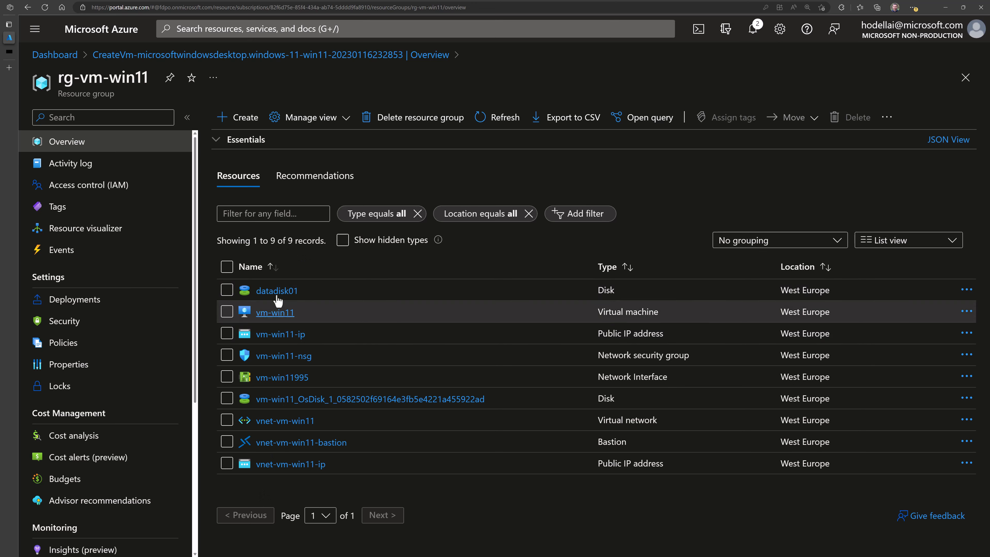
click(500, 123)
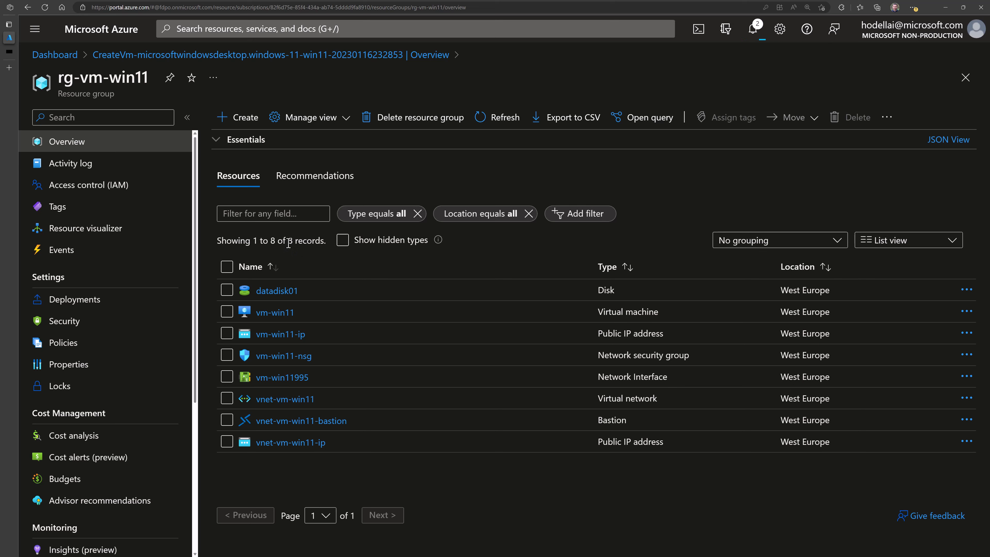
click(501, 124)
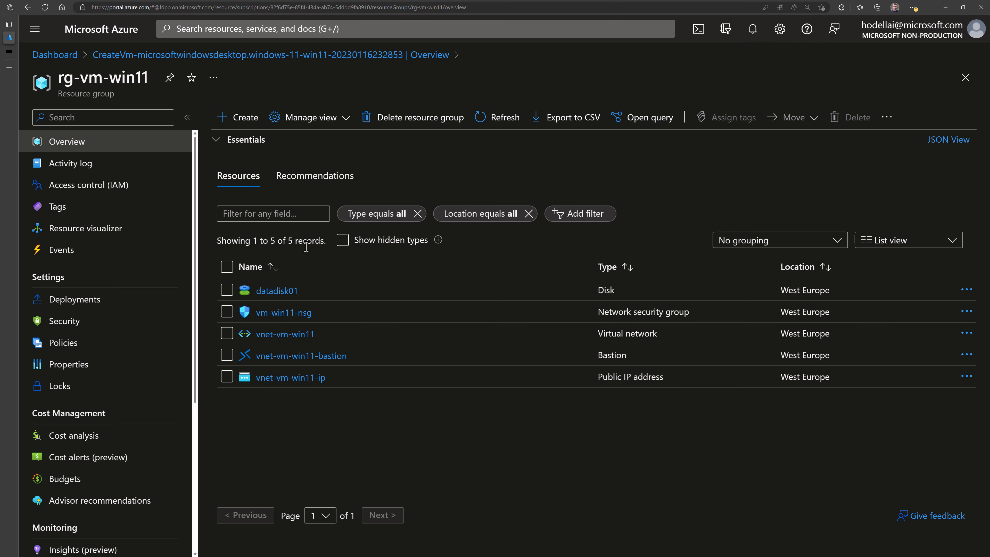
click(491, 131)
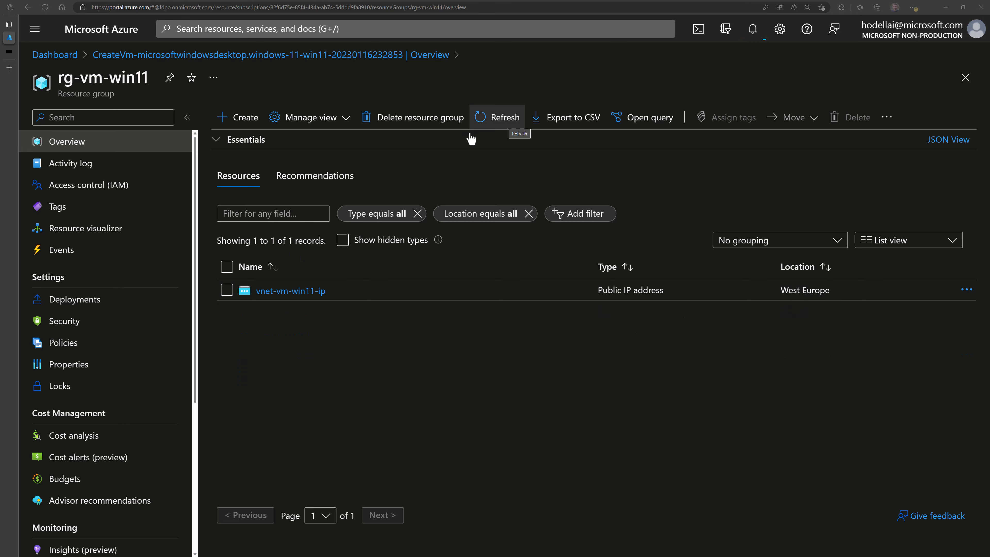
click(502, 121)
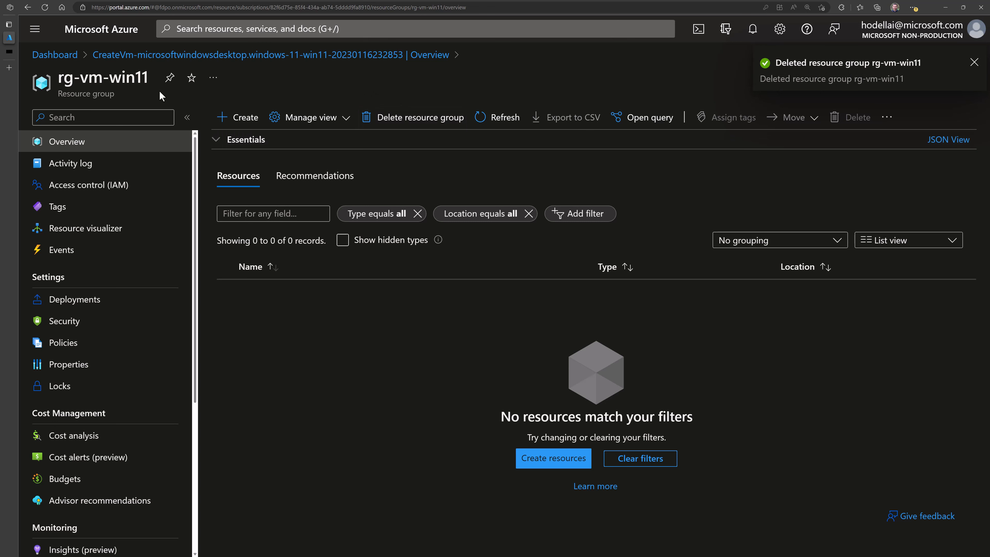
- Check the Resource groups list, which now shows only three groups
click(35, 28)
click(80, 184)
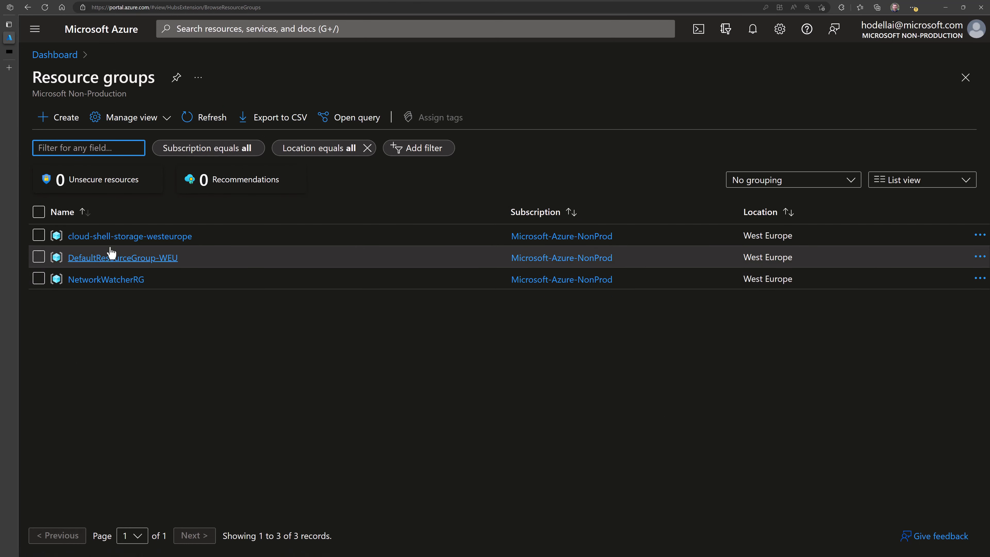
click(138, 332)
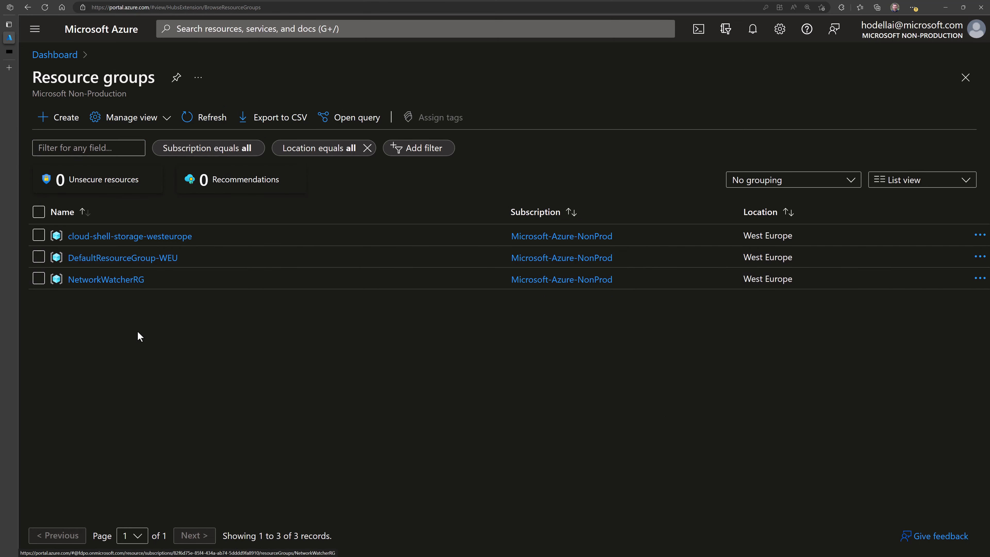